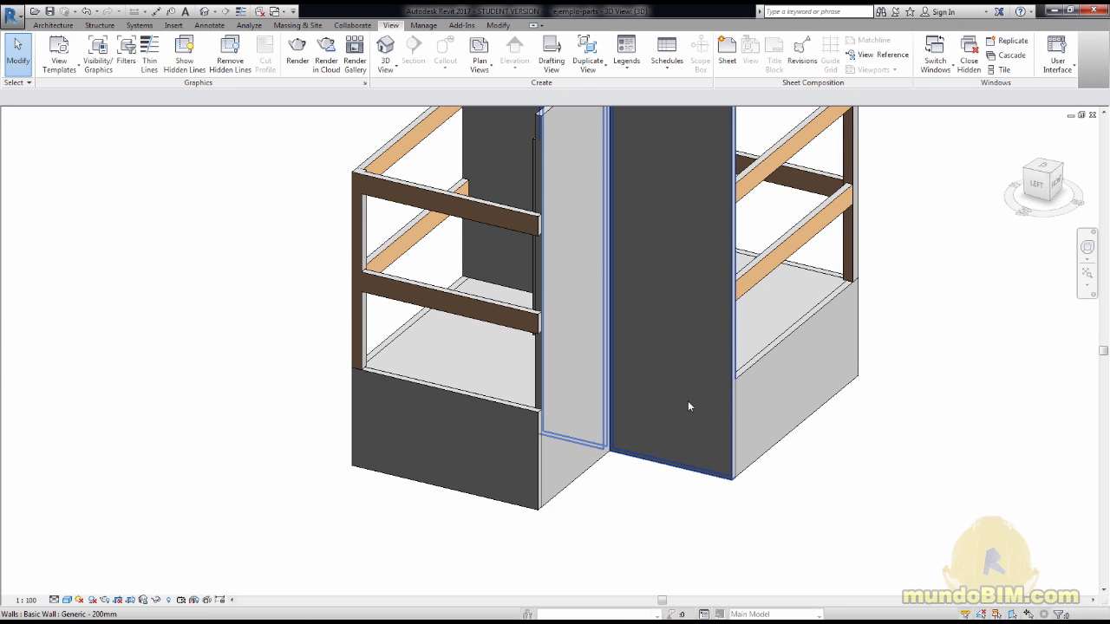
# - Examine the building's walls and structural columns from several sides, selecting a few of them to inspect
pyautogui.click(672, 438)
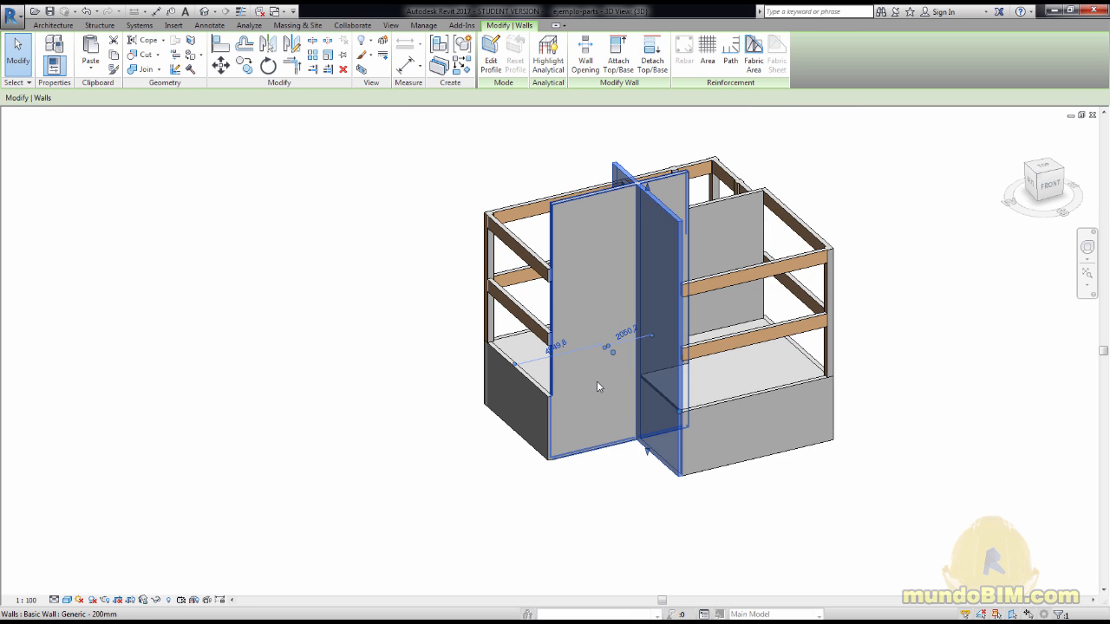
pyautogui.keyDown('shift'); pyautogui.moveTo(564, 408); pyautogui.dragTo(592, 364, button='middle'); pyautogui.keyUp('shift')
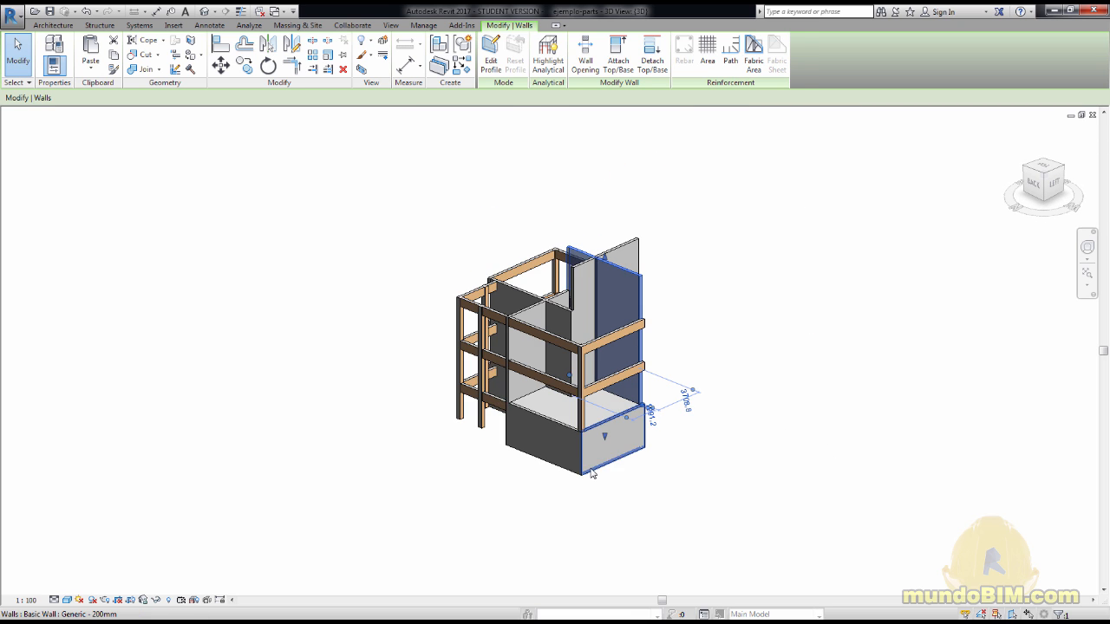
pyautogui.scroll(3, 592, 364)
pyautogui.click(575, 277)
pyautogui.scroll(-2, 575, 278)
pyautogui.keyDown('shift'); pyautogui.moveTo(449, 431); pyautogui.dragTo(634, 456, button='middle'); pyautogui.keyUp('shift')
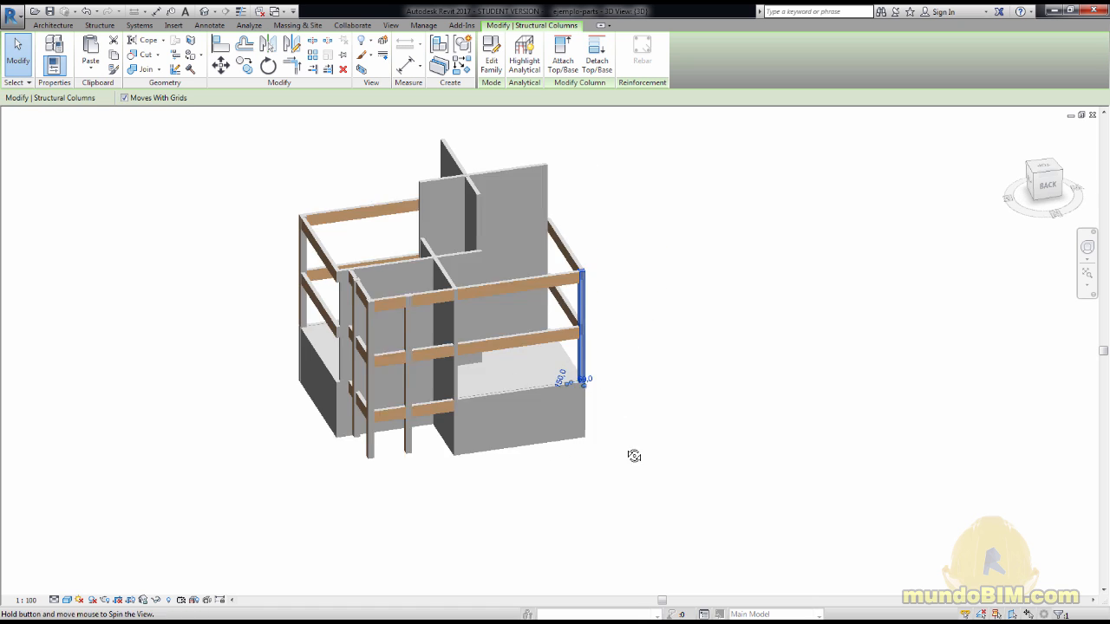
pyautogui.scroll(3, 356, 478)
pyautogui.click(396, 450)
pyautogui.keyDown('shift'); pyautogui.moveTo(396, 451); pyautogui.dragTo(645, 467, button='middle'); pyautogui.keyUp('shift')
pyautogui.click(646, 467)
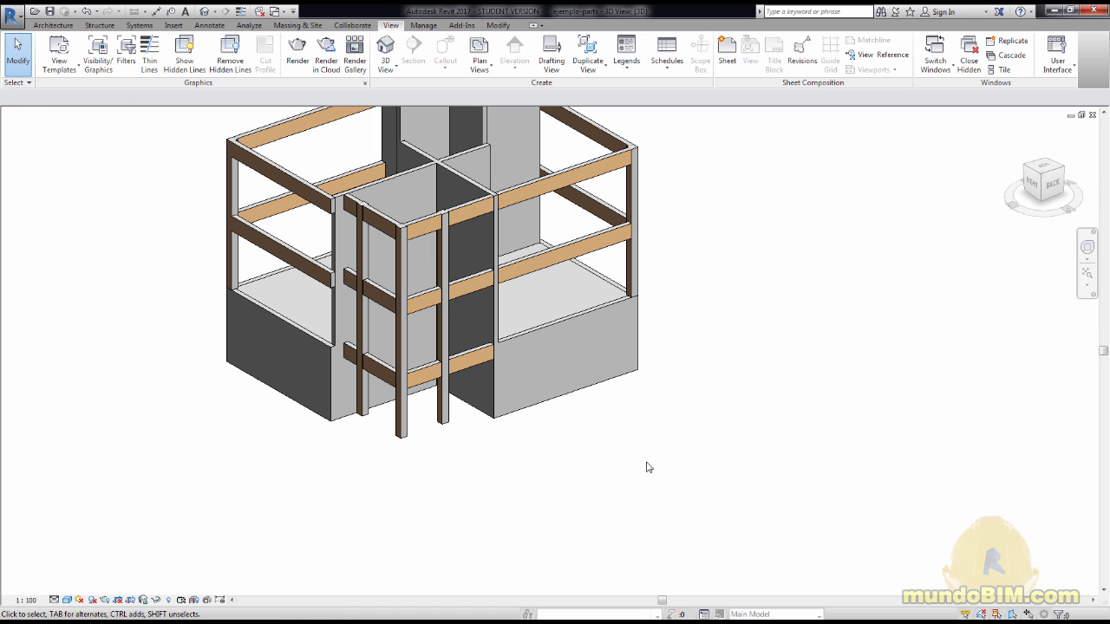
pyautogui.scroll(-3, 645, 467)
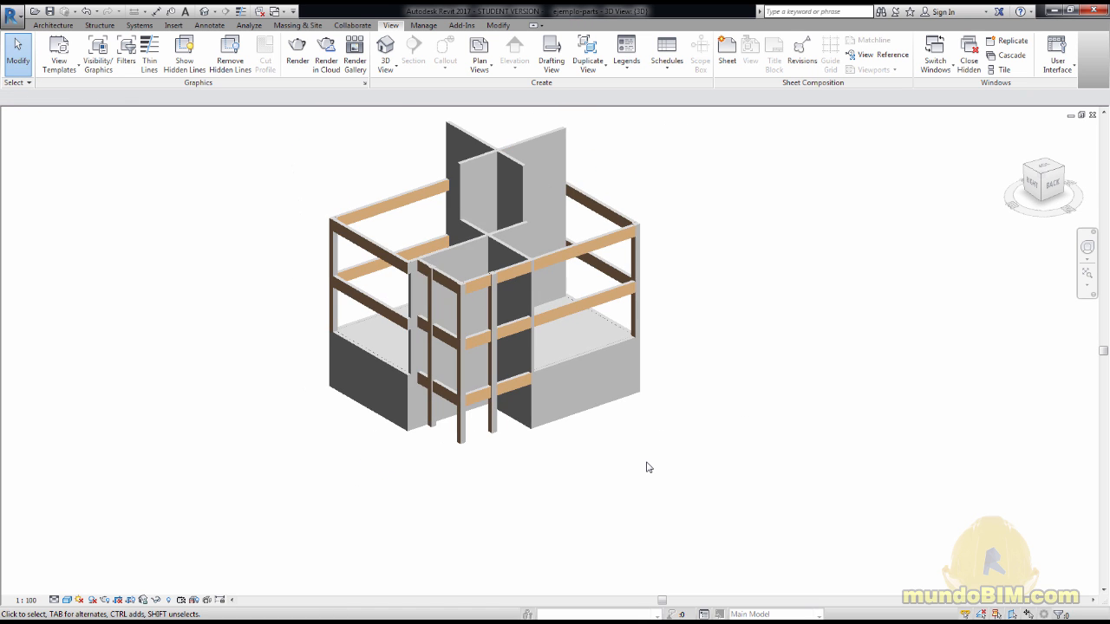
# - Examine the beams, columns and walls around the protruding bay at the rear corner from close up and farther away
pyautogui.keyDown('shift'); pyautogui.moveTo(711, 468); pyautogui.dragTo(558, 489, button='middle'); pyautogui.keyUp('shift')
pyautogui.scroll(3, 557, 496)
pyautogui.scroll(-3, 554, 495)
pyautogui.scroll(3, 613, 487)
pyautogui.scroll(2, 587, 424)
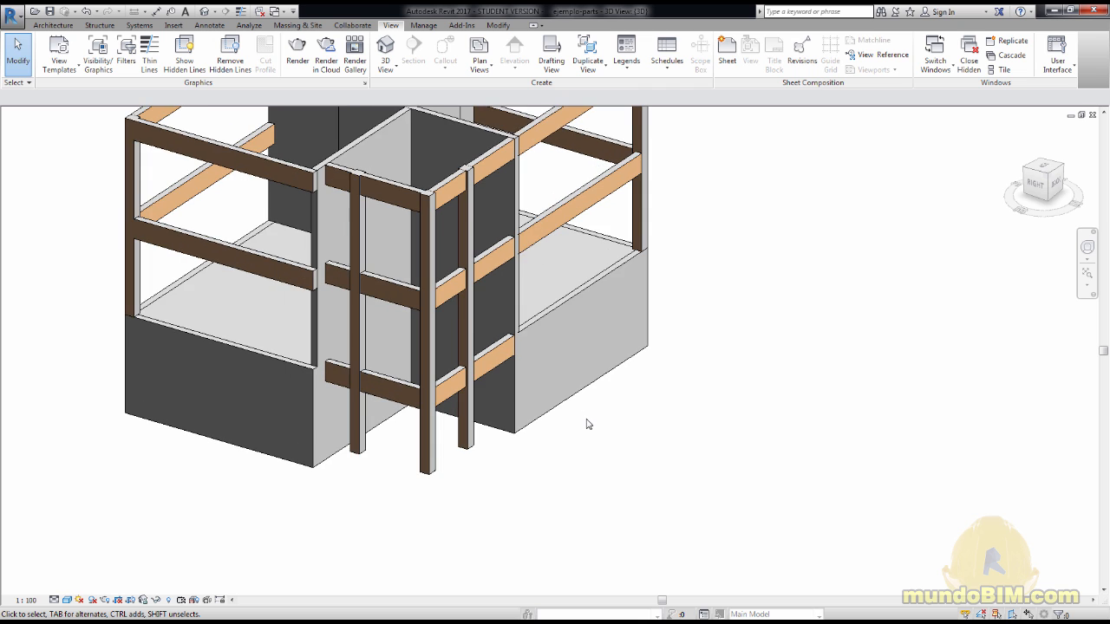
pyautogui.scroll(2, 580, 423)
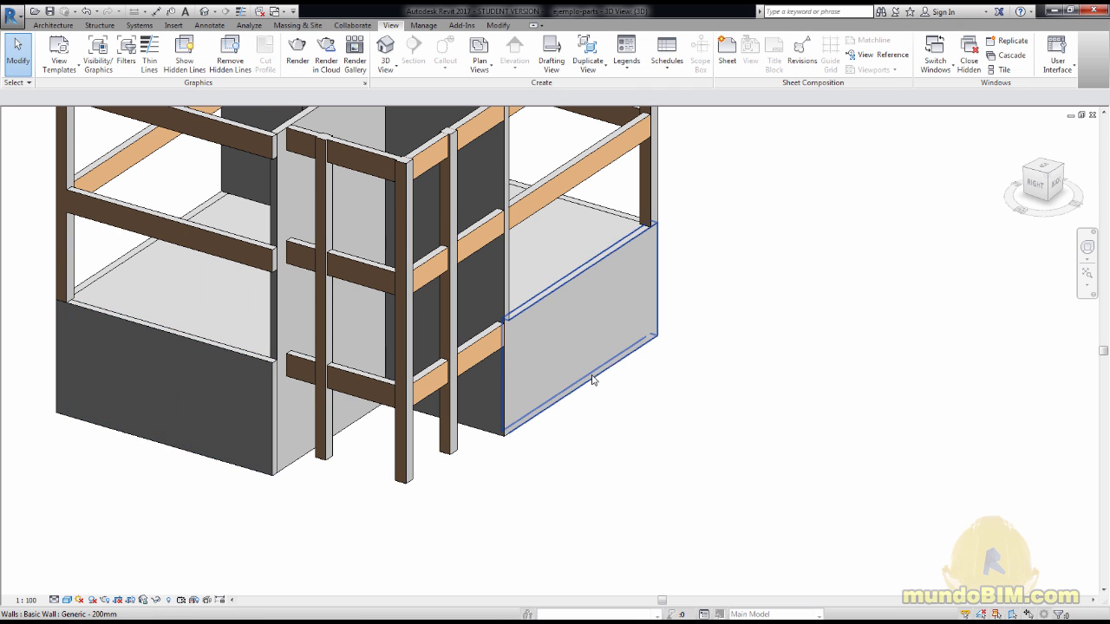
pyautogui.scroll(-2, 619, 364)
pyautogui.keyDown('shift'); pyautogui.moveTo(726, 379); pyautogui.dragTo(639, 391, button='middle'); pyautogui.keyUp('shift')
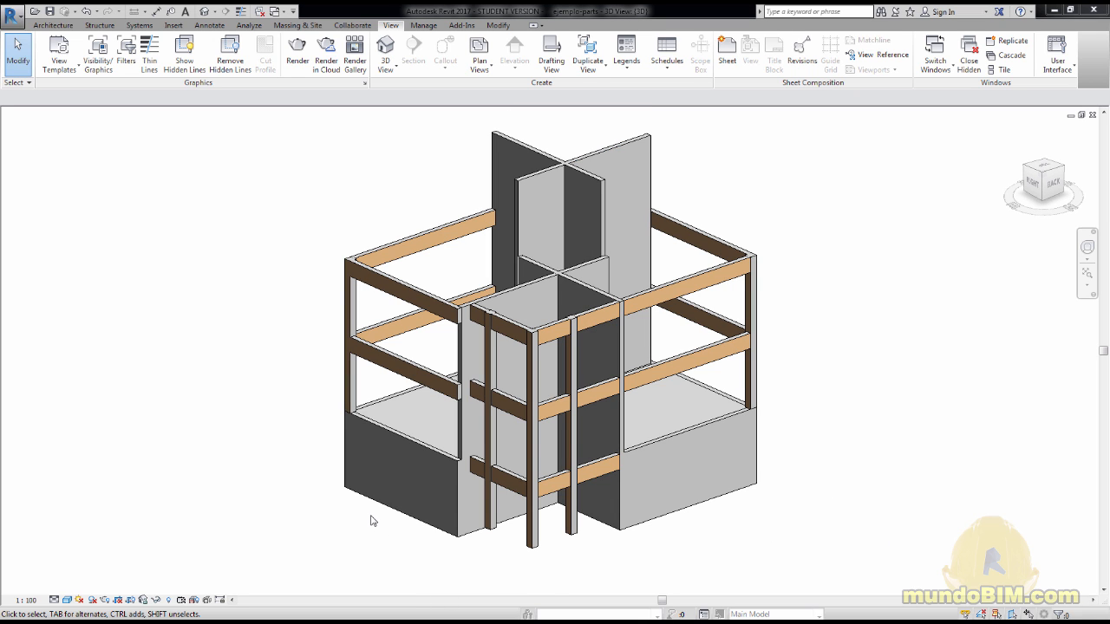
pyautogui.scroll(2, 384, 515)
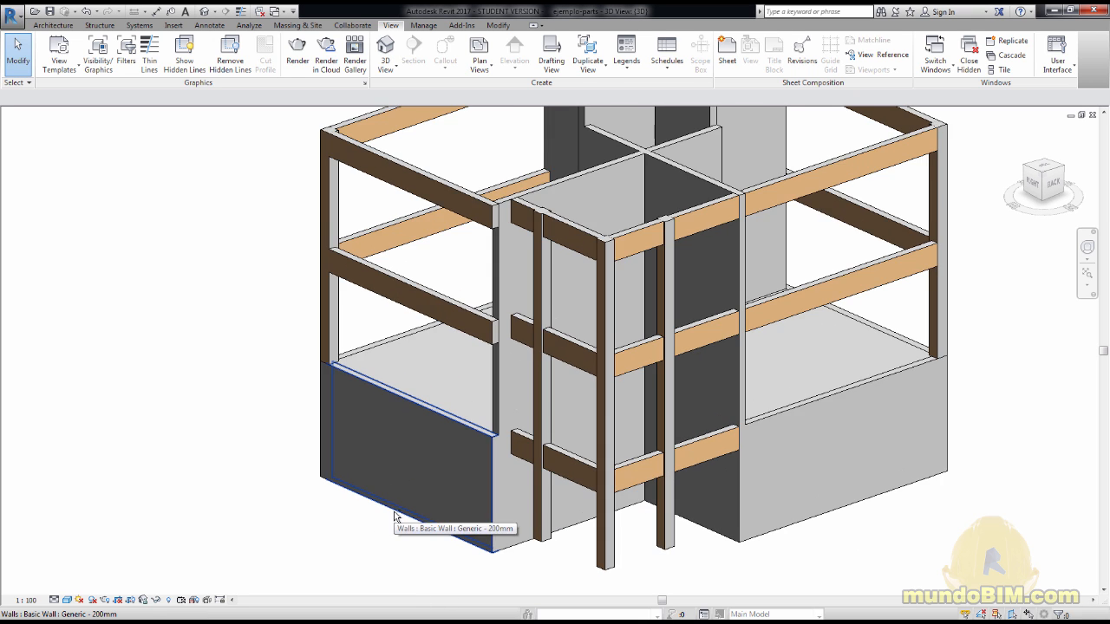
pyautogui.keyDown('shift'); pyautogui.moveTo(392, 513); pyautogui.dragTo(657, 408, button='middle'); pyautogui.keyUp('shift')
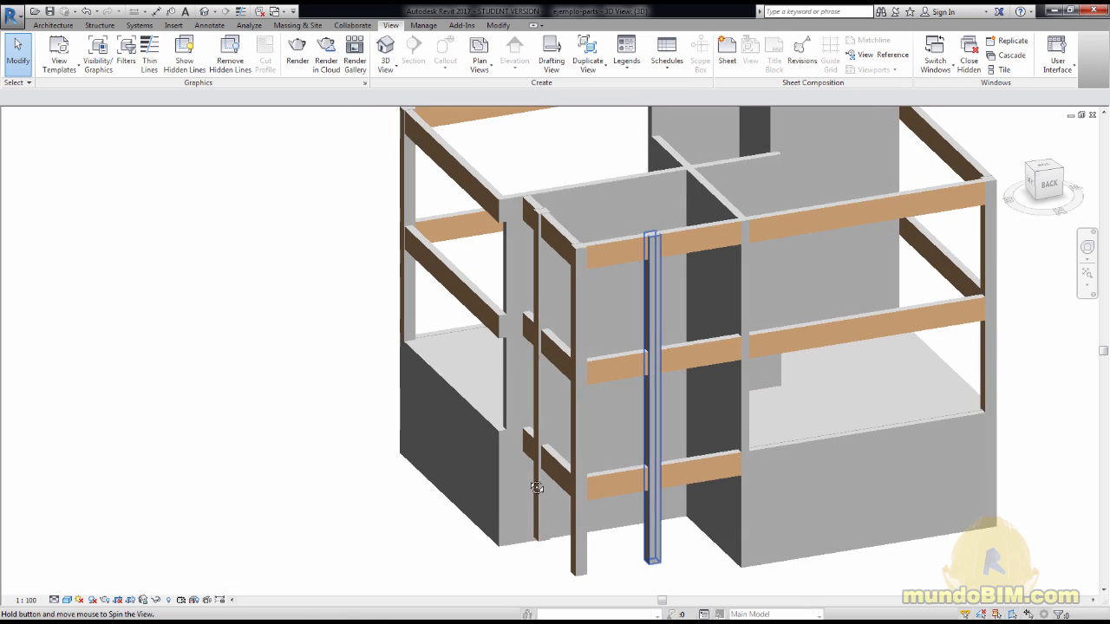
pyautogui.scroll(2, 706, 368)
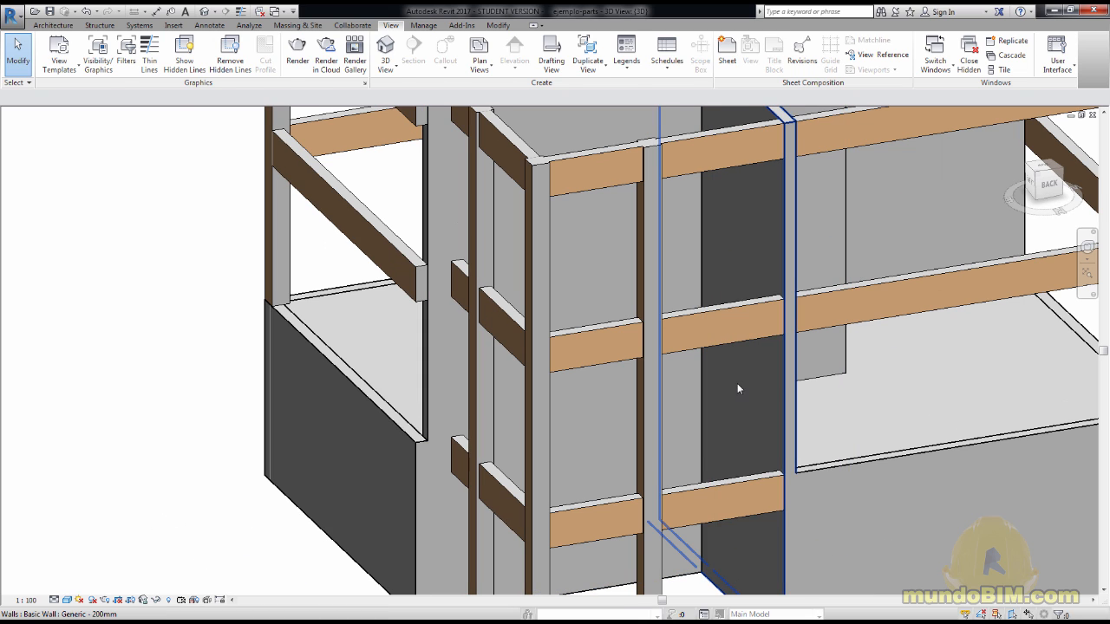
# - Paste two copies of the full-height wall beside the rear bay aligned to the same place, and limit each wall to one storey
pyautogui.click(737, 383)
pyautogui.scroll(-3, 737, 390)
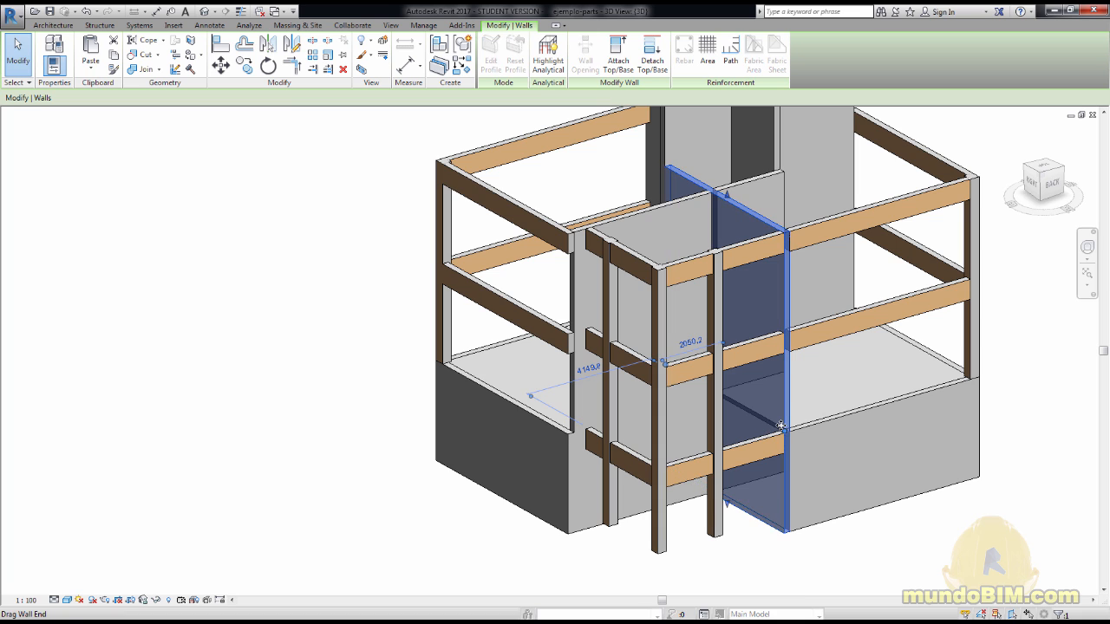
pyautogui.scroll(2, 768, 428)
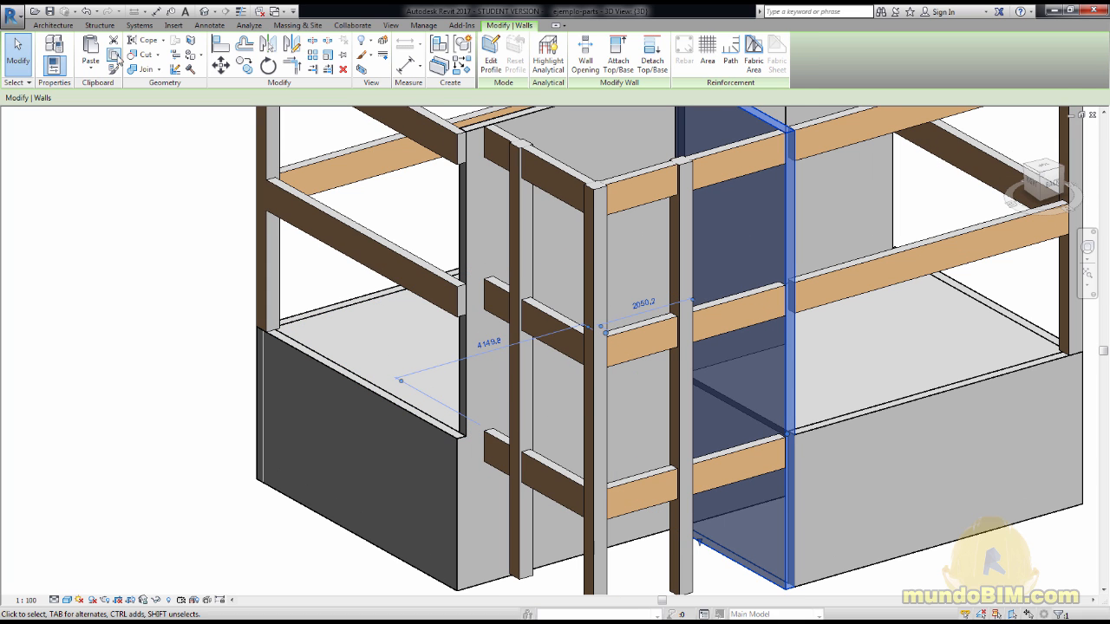
pyautogui.click(90, 68)
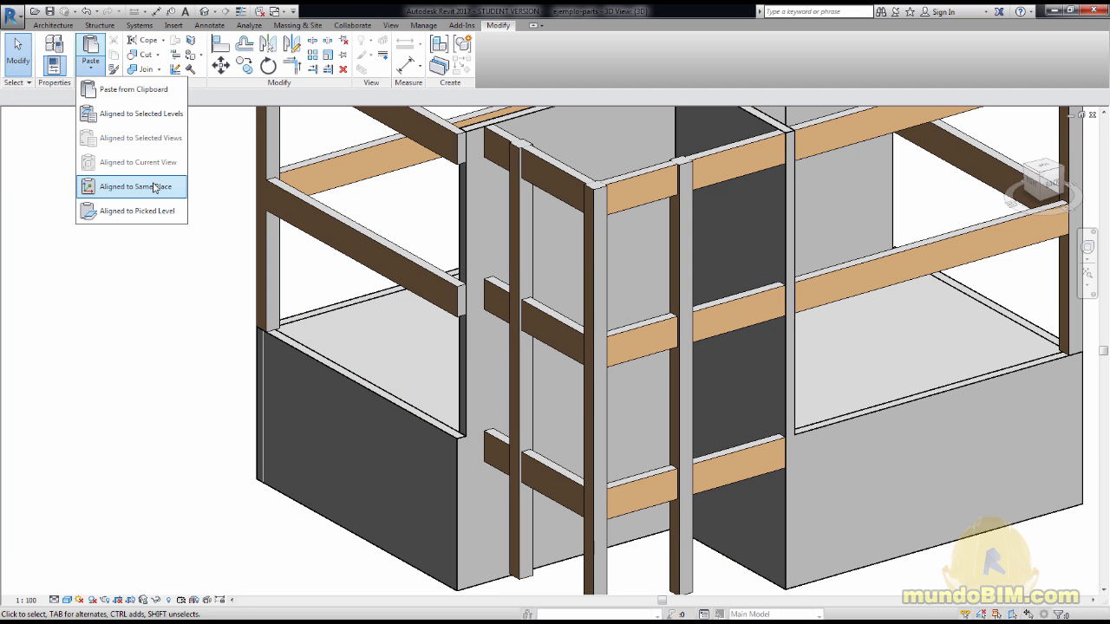
pyautogui.click(152, 186)
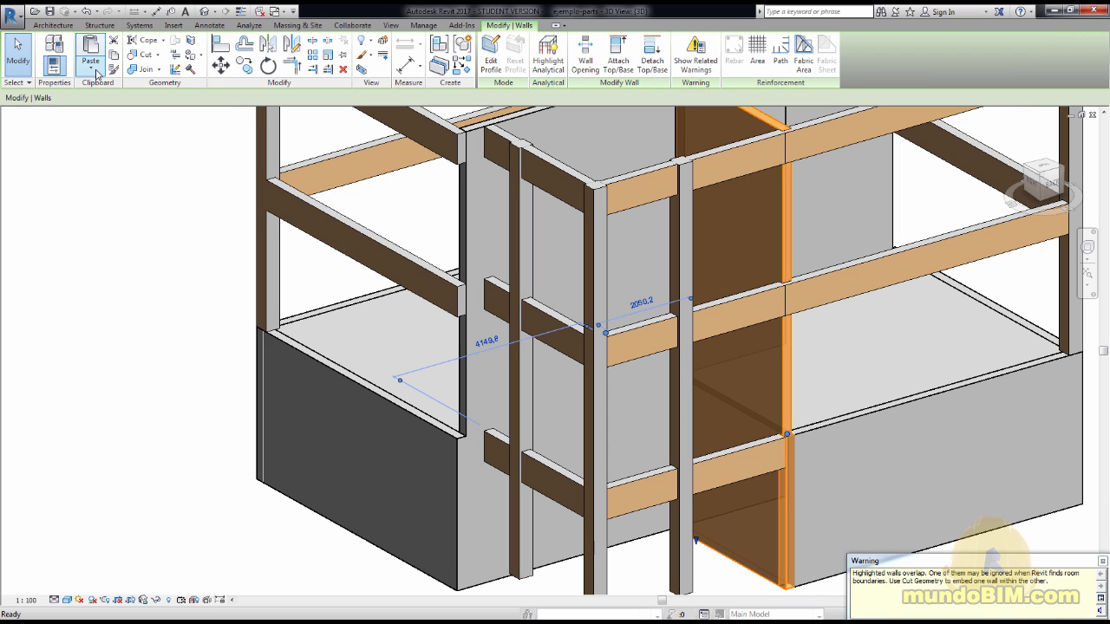
pyautogui.click(90, 65)
pyautogui.click(144, 187)
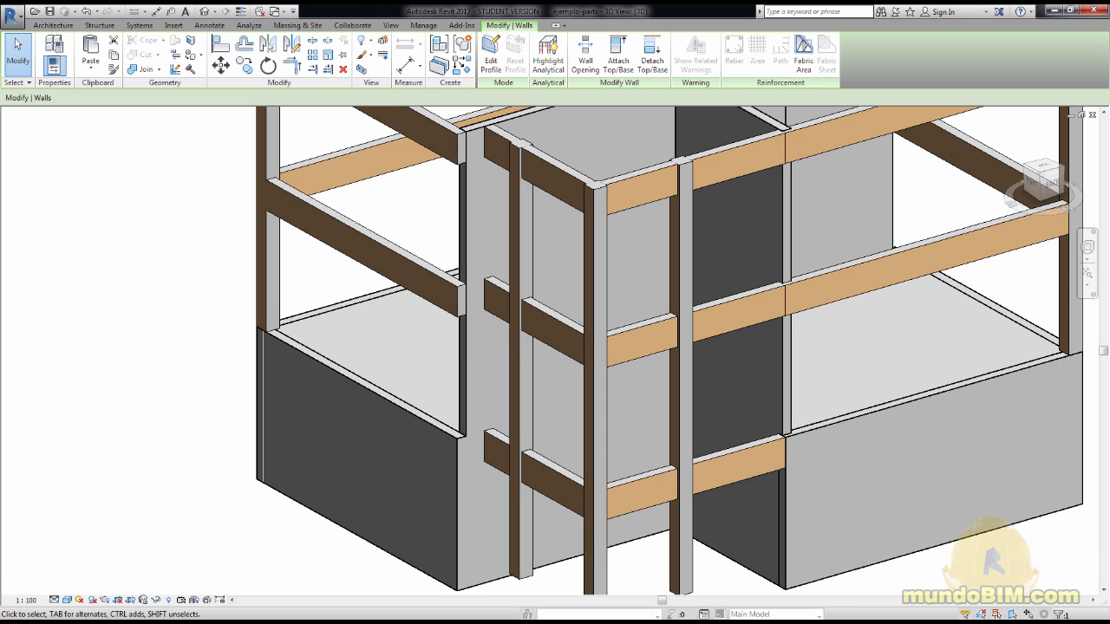
pyautogui.click(759, 230)
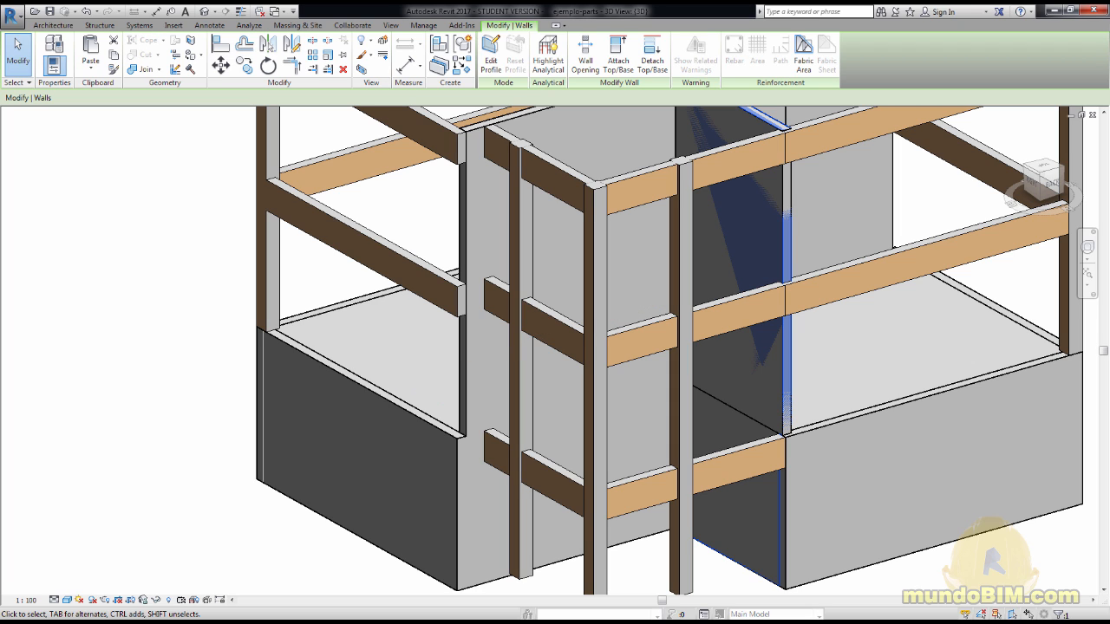
pyautogui.click(761, 199)
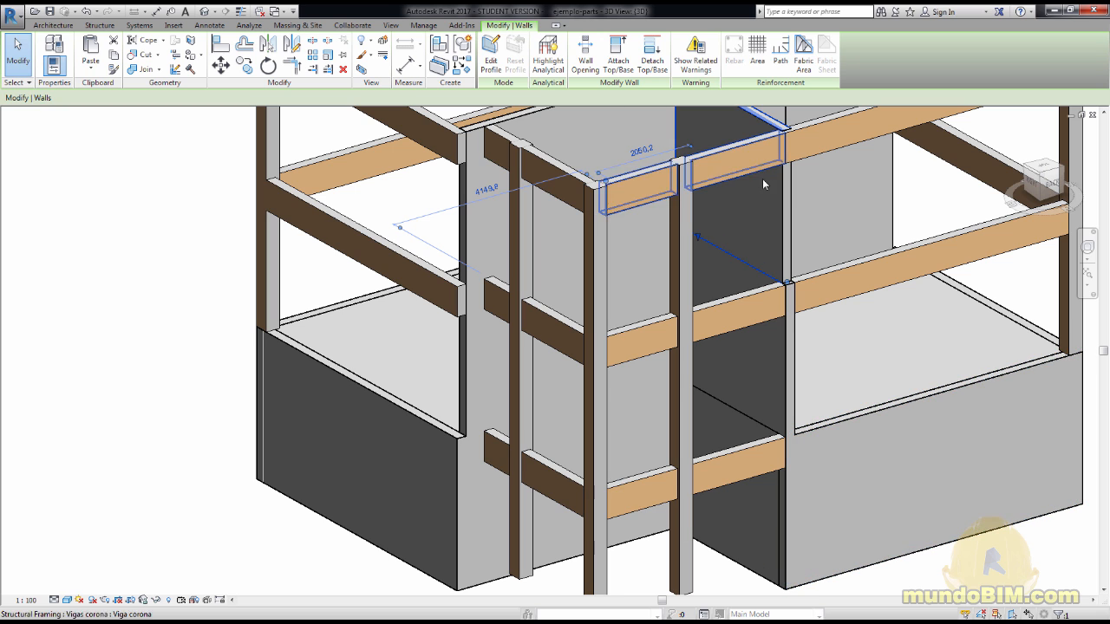
# - Examine the stacked one-storey wall segments and the adjacent floor slab by selecting them from several angles
pyautogui.scroll(-3, 763, 199)
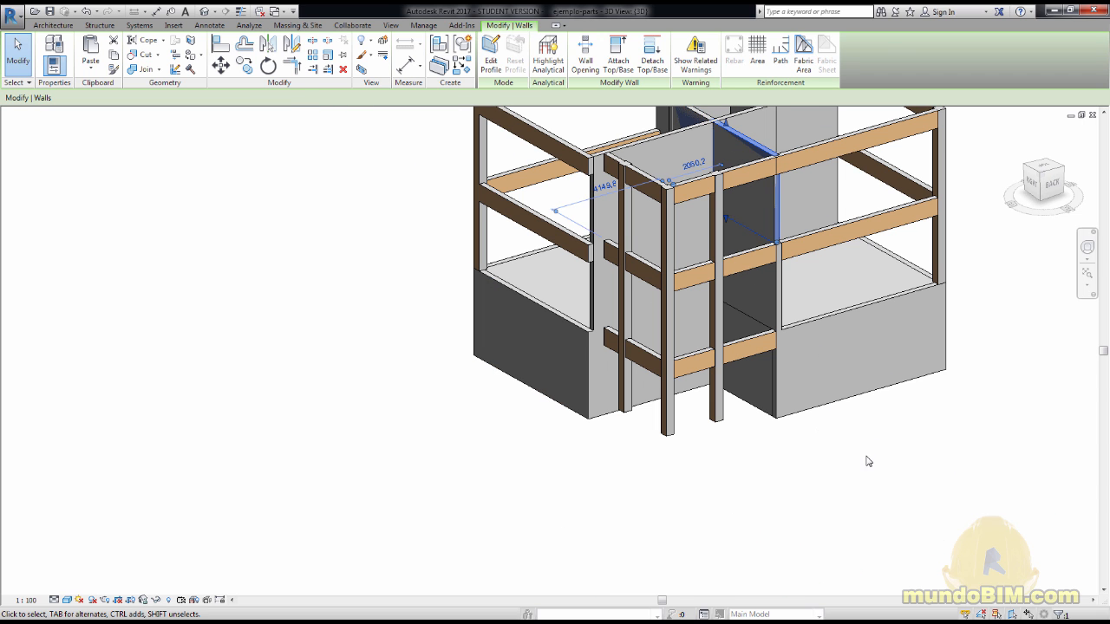
pyautogui.click(821, 466)
pyautogui.scroll(4, 719, 291)
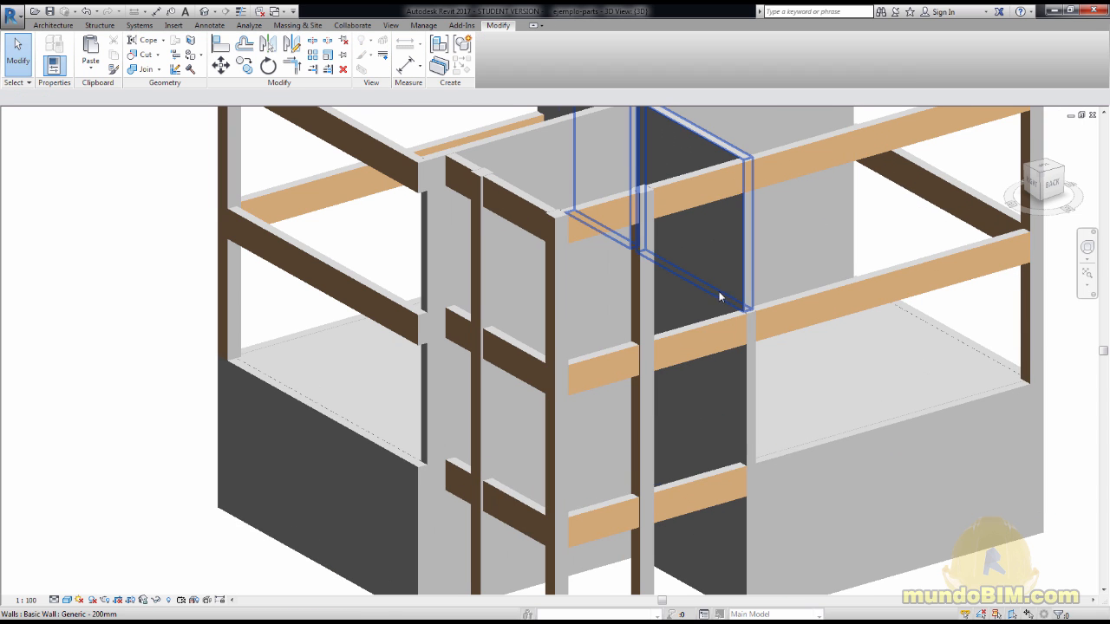
pyautogui.click(734, 391)
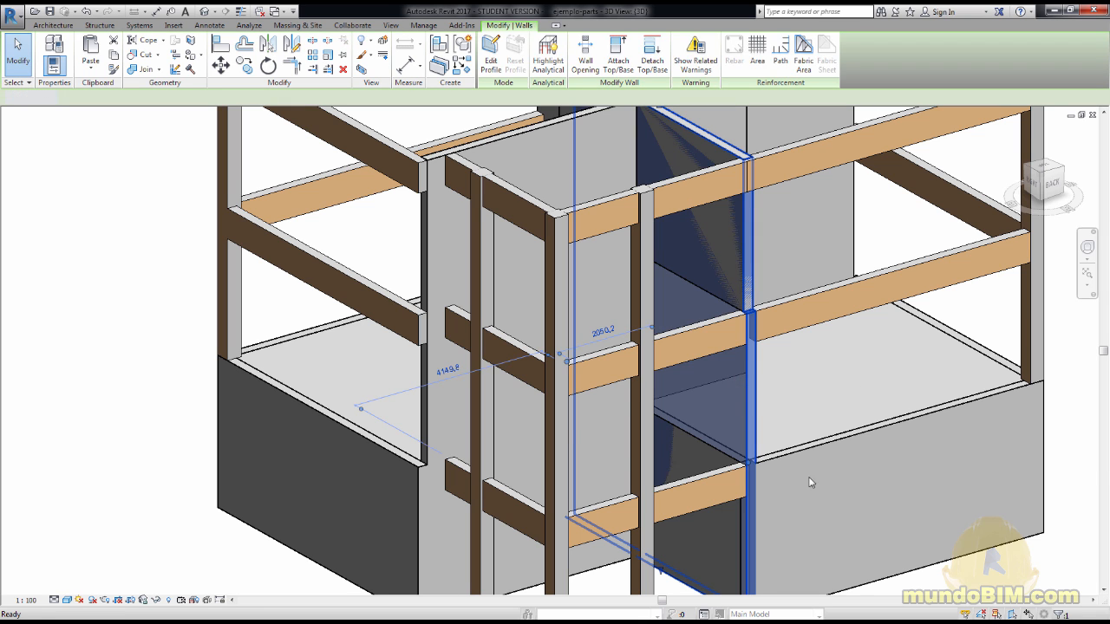
pyautogui.press('Delete')
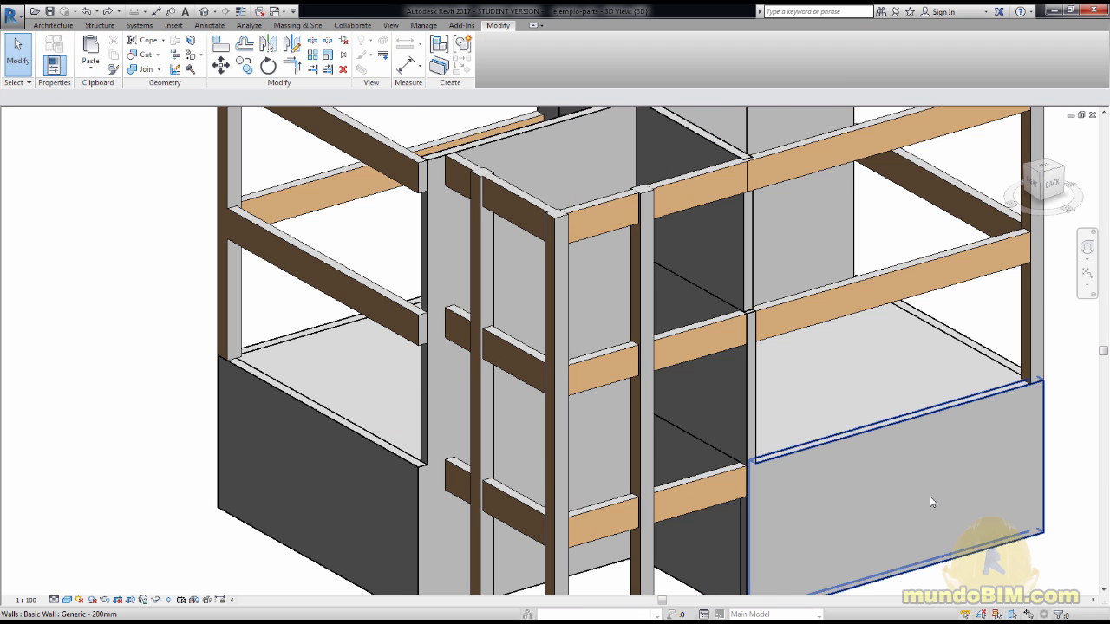
pyautogui.scroll(-2, 929, 496)
pyautogui.scroll(-2, 912, 486)
pyautogui.keyDown('shift'); pyautogui.moveTo(787, 426); pyautogui.dragTo(711, 507, button='middle'); pyautogui.keyUp('shift')
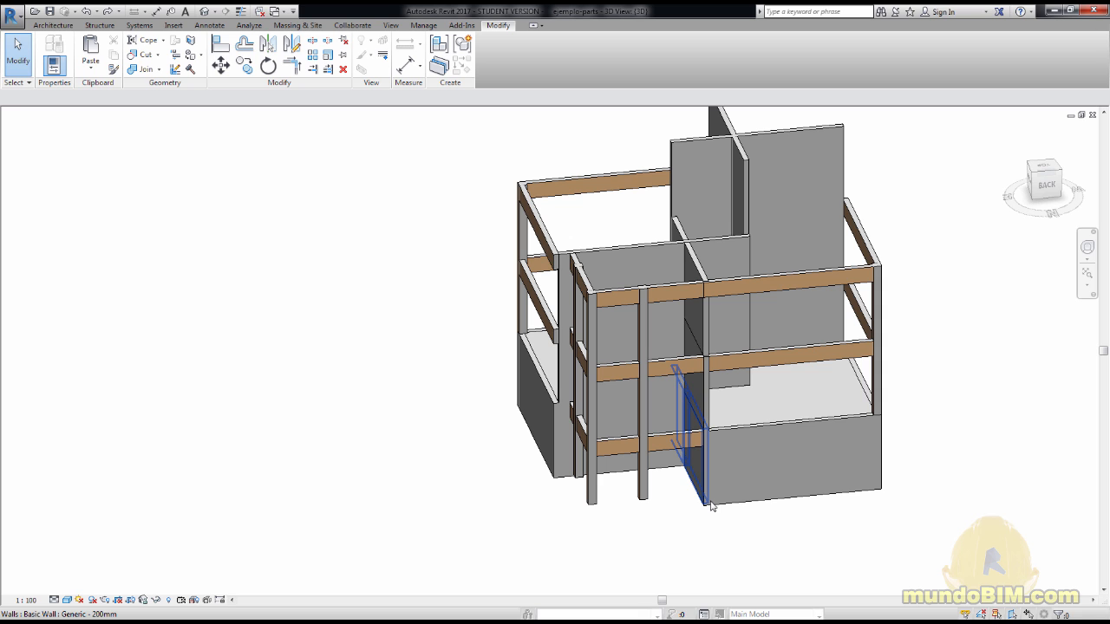
pyautogui.click(806, 388)
pyautogui.click(837, 554)
pyautogui.scroll(-1, 758, 505)
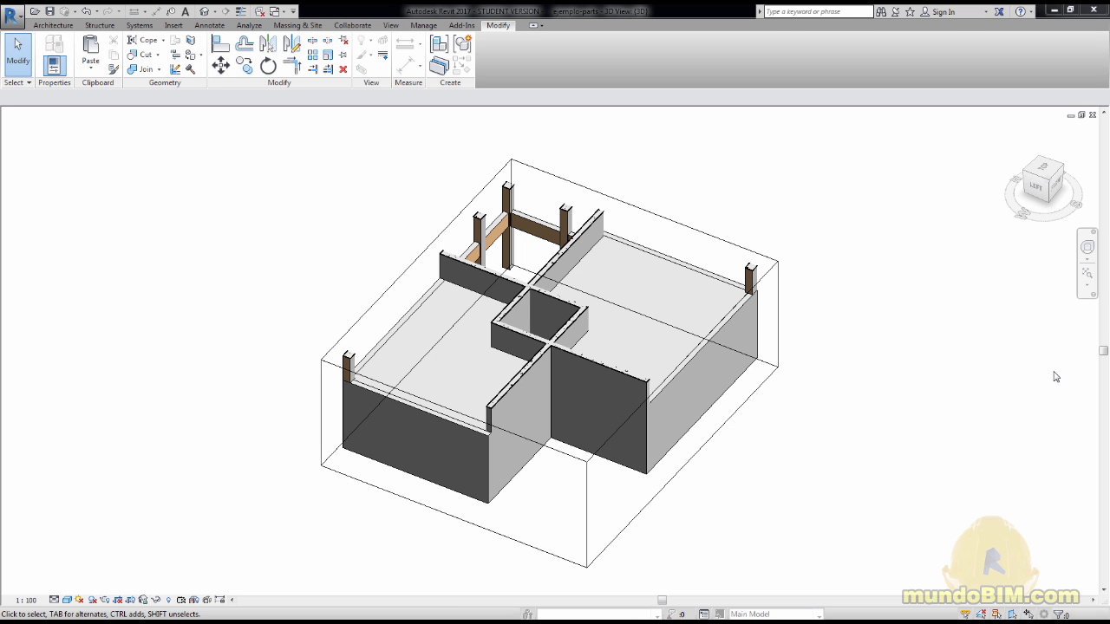
# - Select the floor slab to inspect its extent, and temporarily hide the section box in the 3D view
pyautogui.click(661, 299)
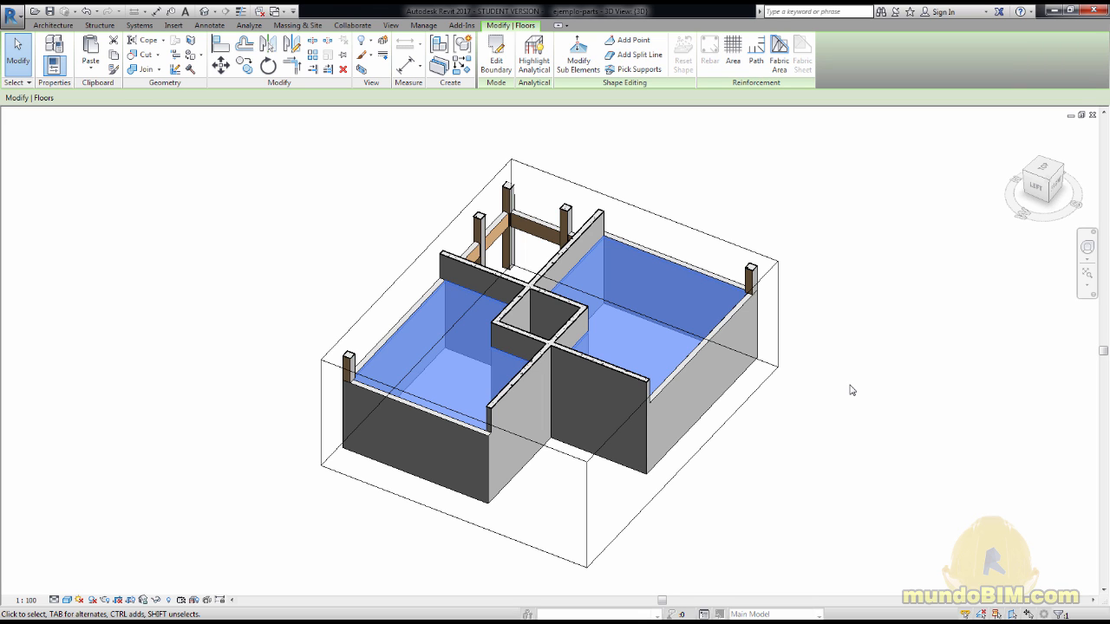
pyautogui.press('h')
pyautogui.press('h')
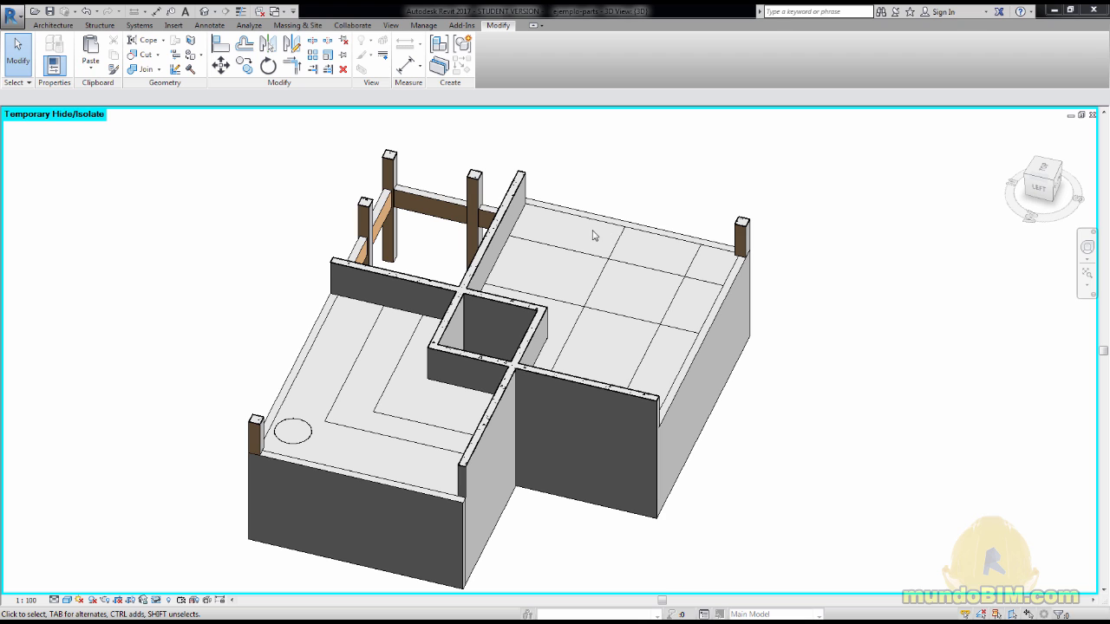
# - Select the rectangular parts of the grid-divided floor one after another to inspect how it is split
pyautogui.click(572, 282)
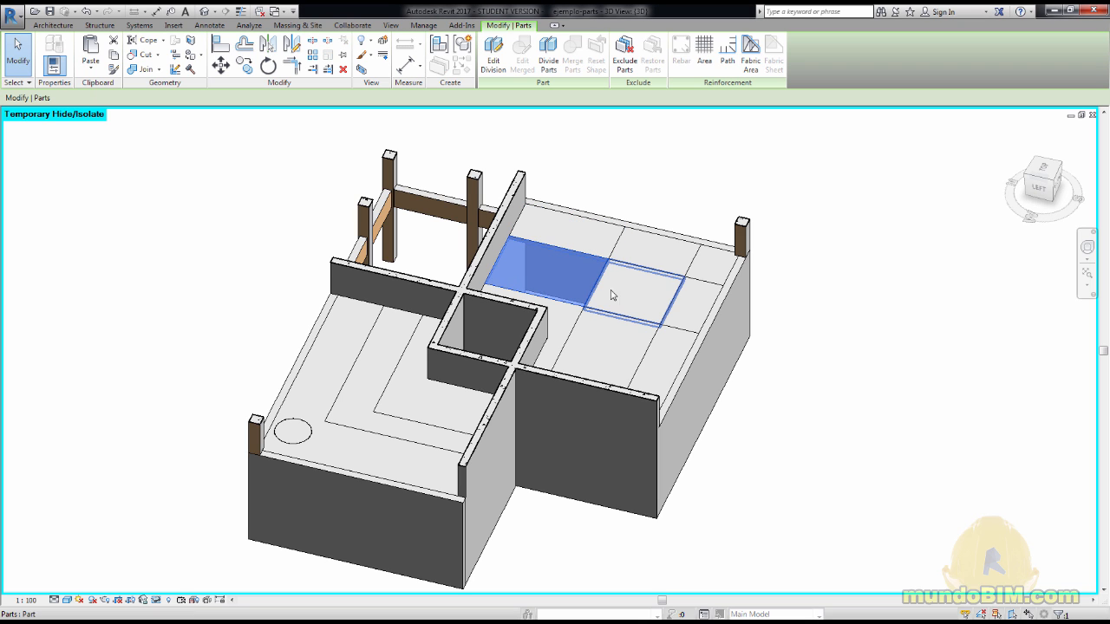
pyautogui.click(659, 305)
pyautogui.click(663, 258)
pyautogui.click(697, 310)
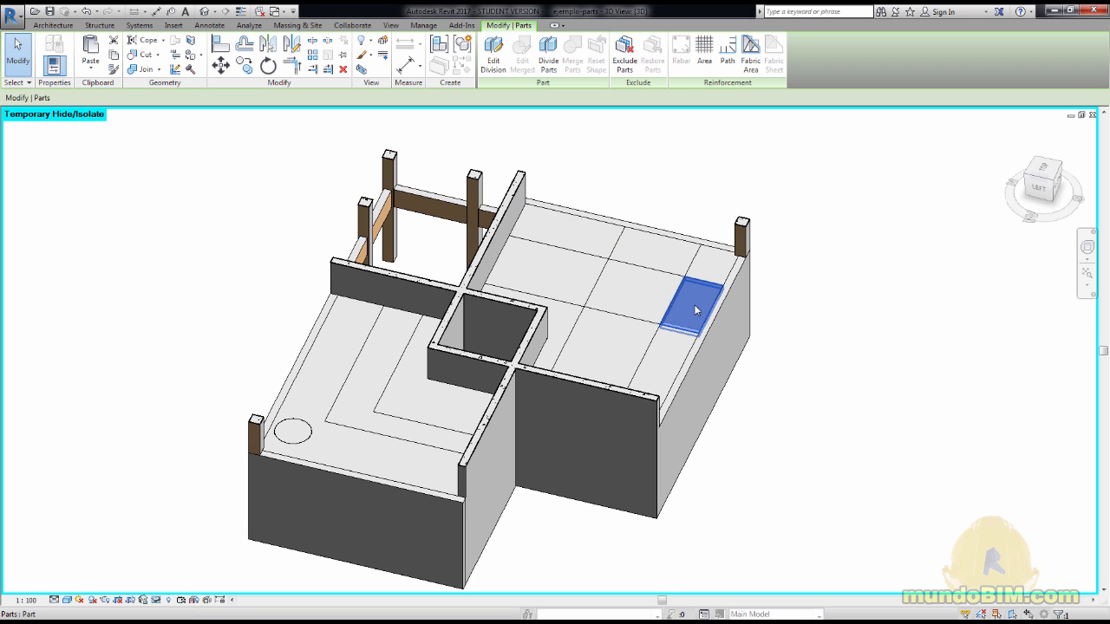
pyautogui.click(605, 351)
pyautogui.click(555, 334)
pyautogui.click(575, 274)
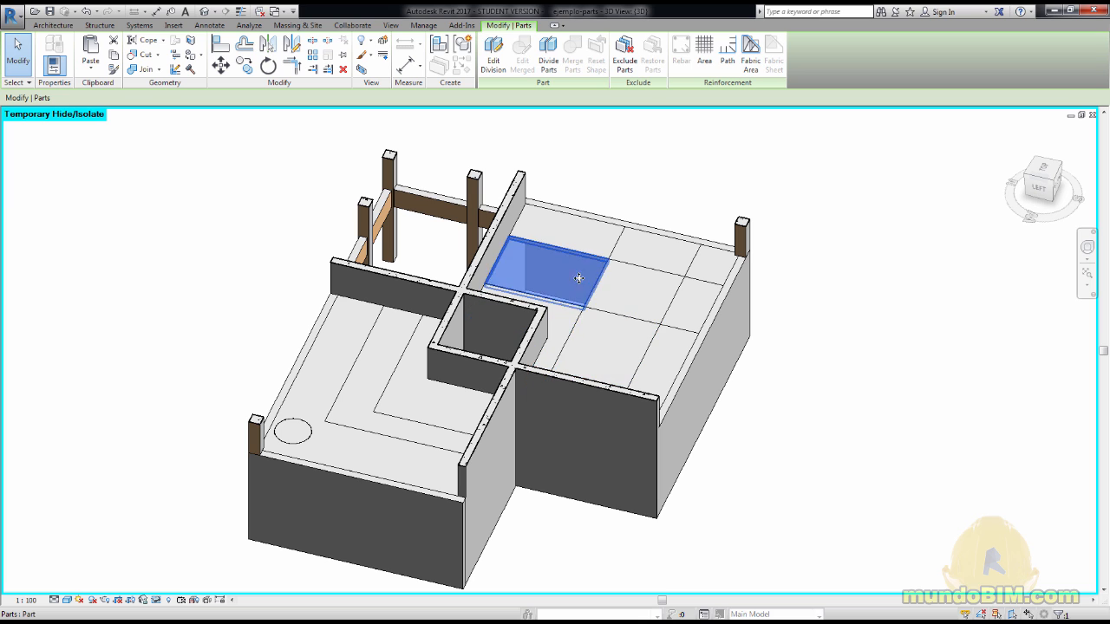
pyautogui.click(659, 357)
# - Select the L-shaped parts and the circular part of the other floor area to inspect them, and clear the selection
pyautogui.click(440, 394)
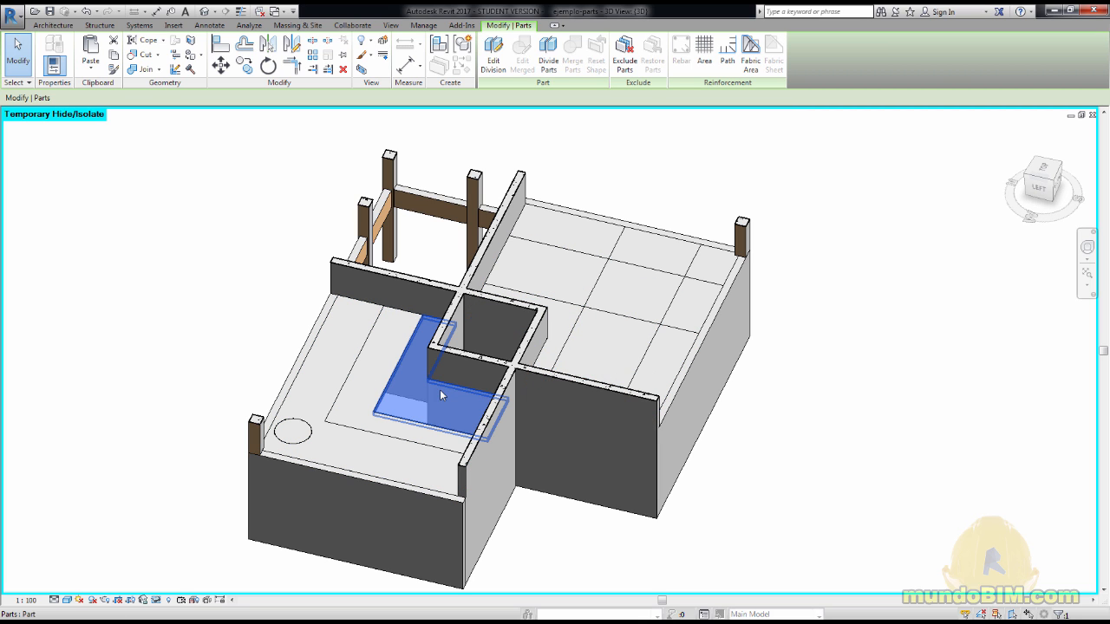
pyautogui.click(351, 373)
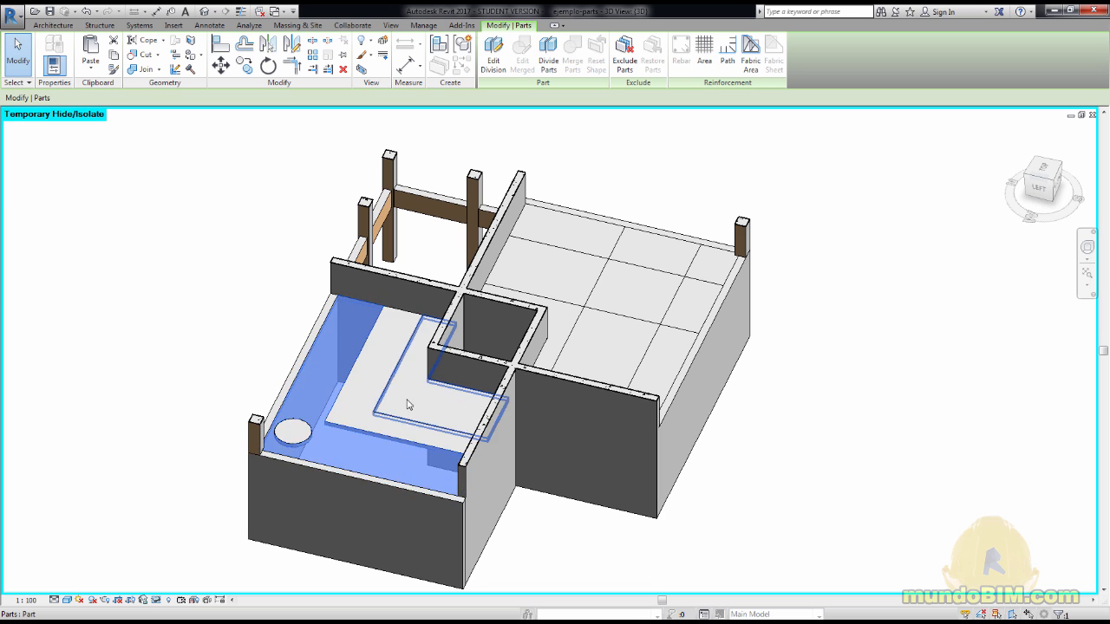
pyautogui.click(298, 432)
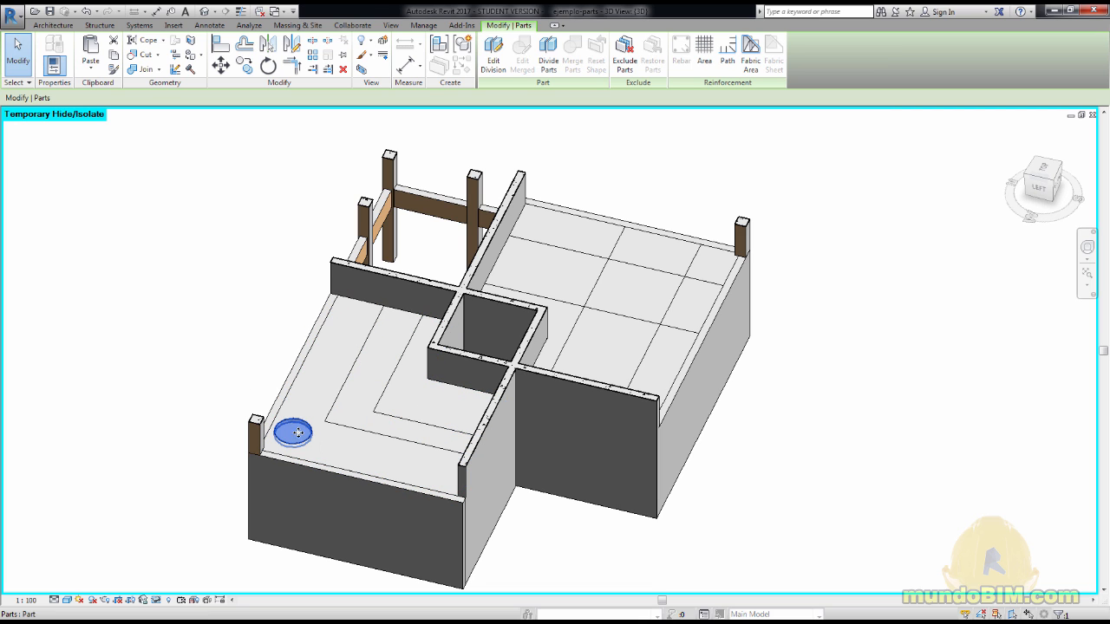
pyautogui.click(855, 358)
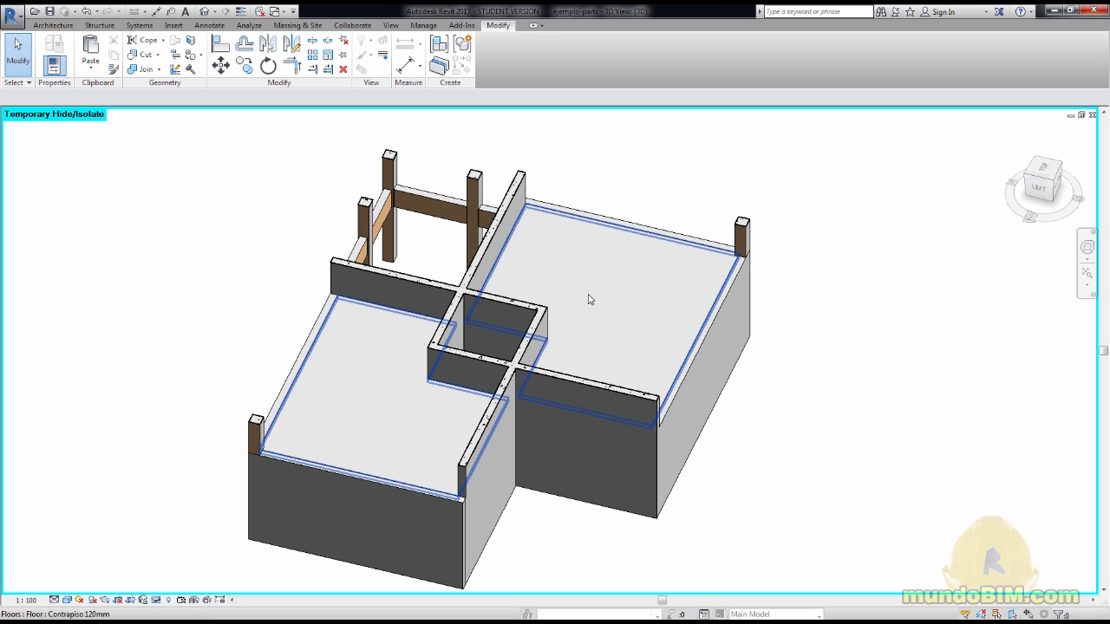
# - Select the original undivided floor to compare it with its parts, and clear the selection
pyautogui.click(589, 292)
pyautogui.click(923, 368)
pyautogui.click(600, 314)
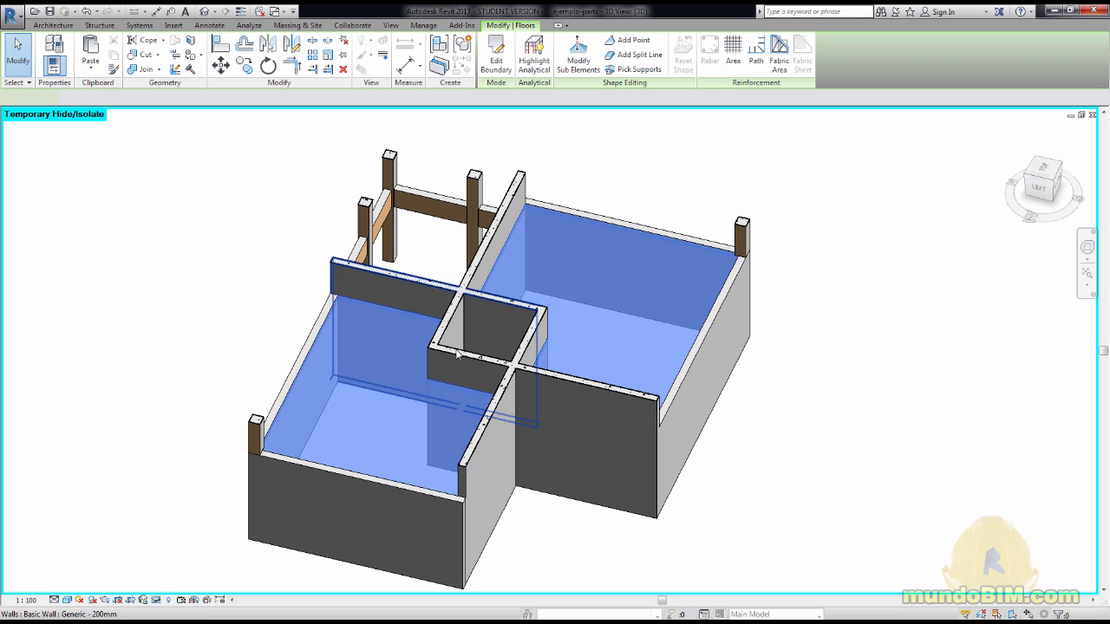
pyautogui.click(963, 312)
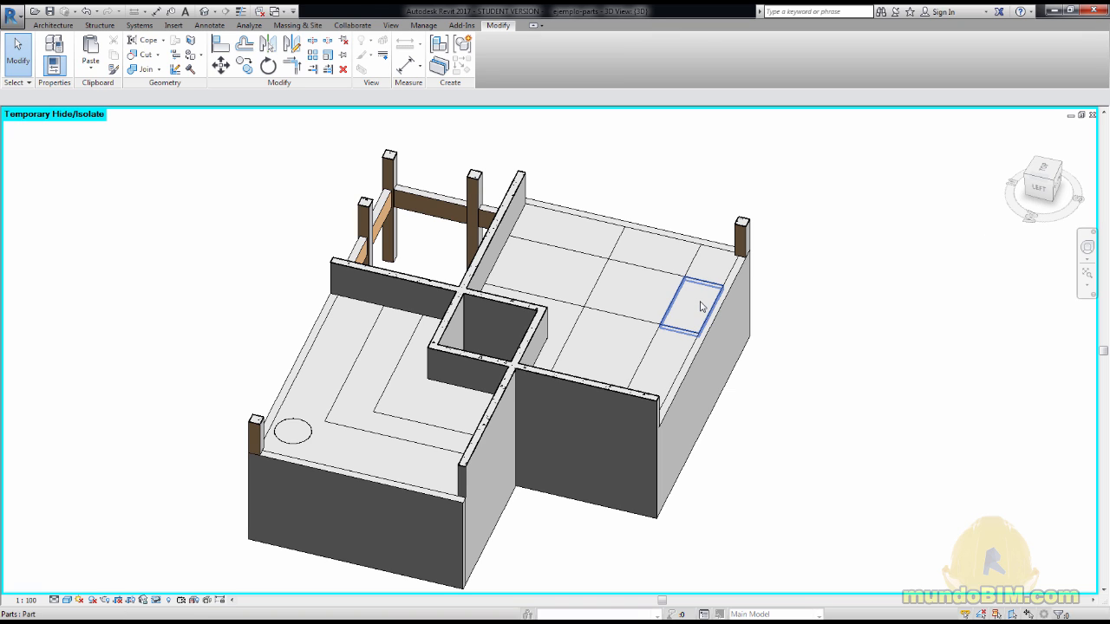
# - Select one more rectangular part of the grid-divided floor to inspect it, and clear the selection
pyautogui.click(617, 331)
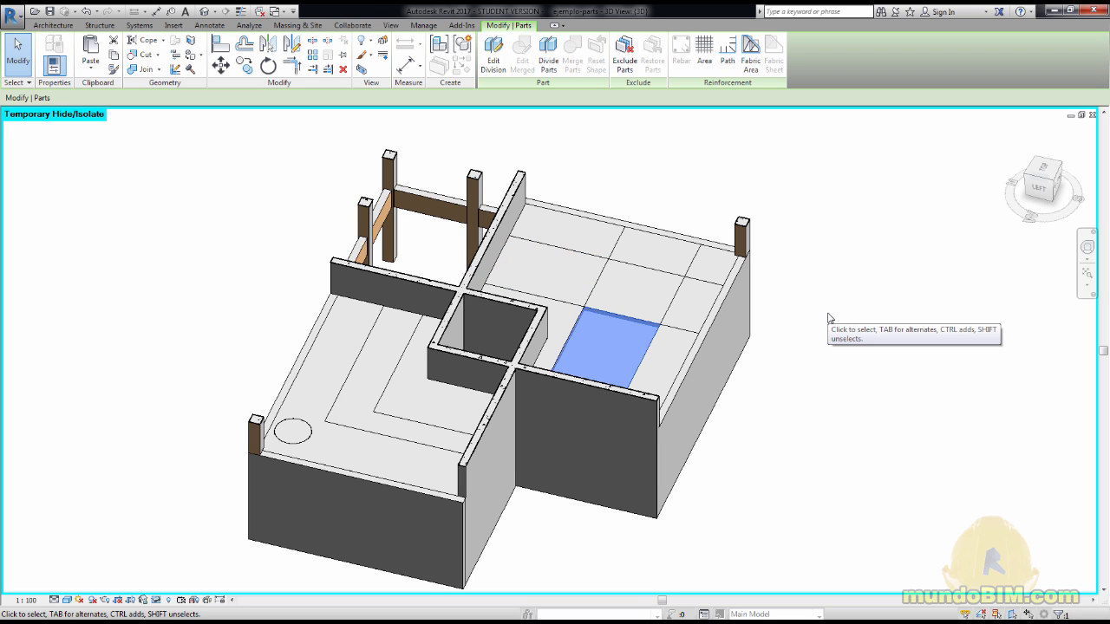
pyautogui.click(828, 318)
pyautogui.scroll(-2, 807, 448)
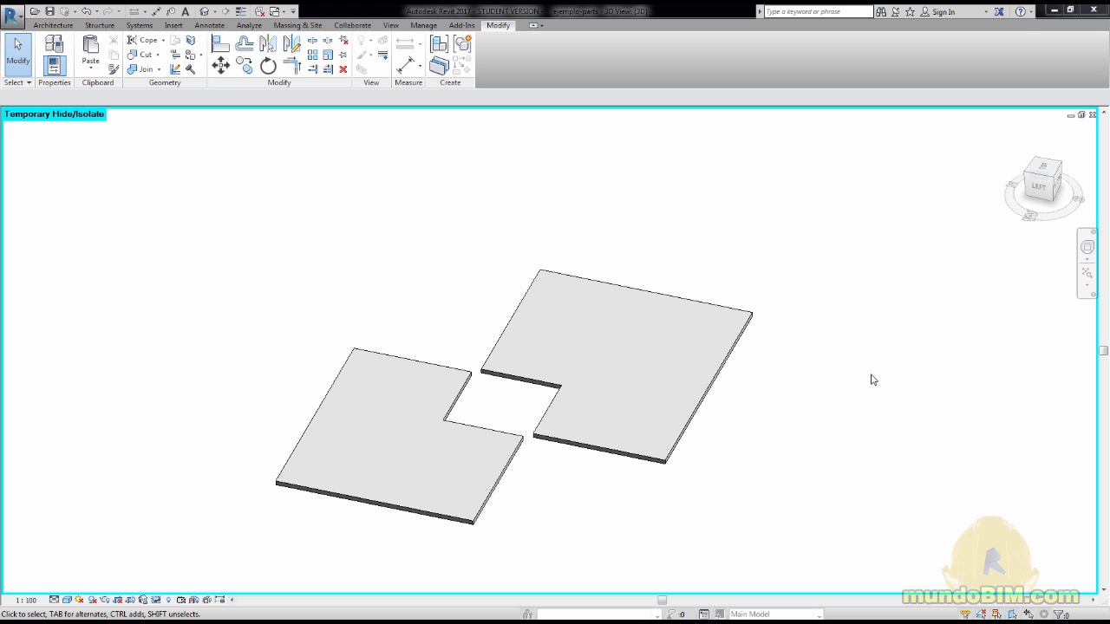
# - Select the isolated Contrapiso 120mm floor in the 3D view to examine the extent of the element, and clear the selection
pyautogui.moveTo(741, 410); pyautogui.dragTo(807, 391, button='middle')
pyautogui.keyDown('shift'); pyautogui.moveTo(694, 442); pyautogui.dragTo(649, 465, button='middle'); pyautogui.keyUp('shift')
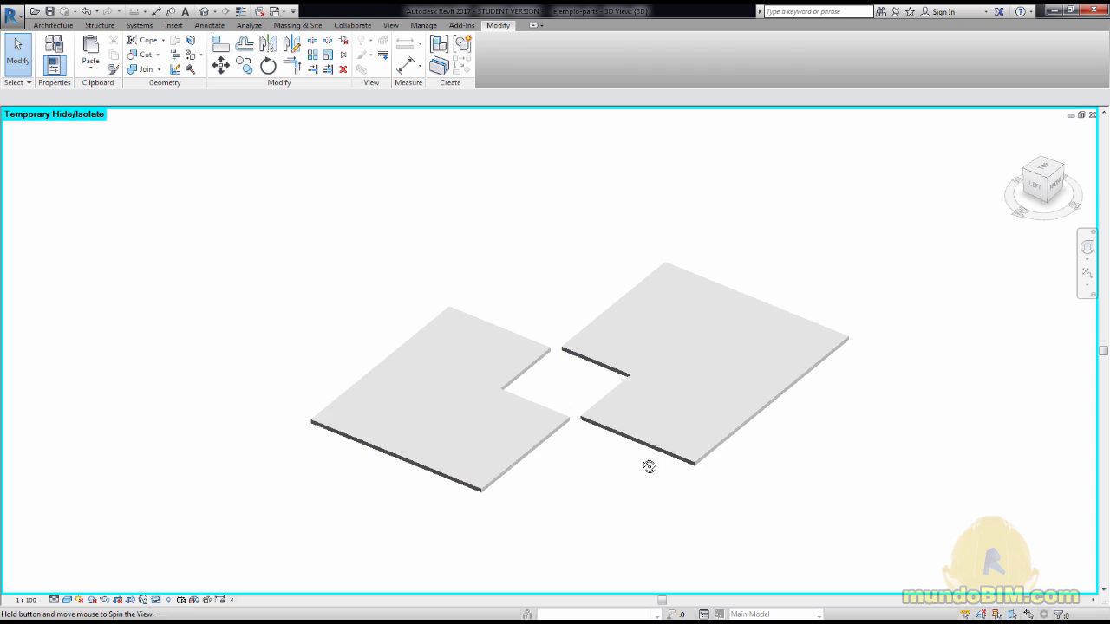
pyautogui.scroll(3, 698, 431)
pyautogui.click(752, 341)
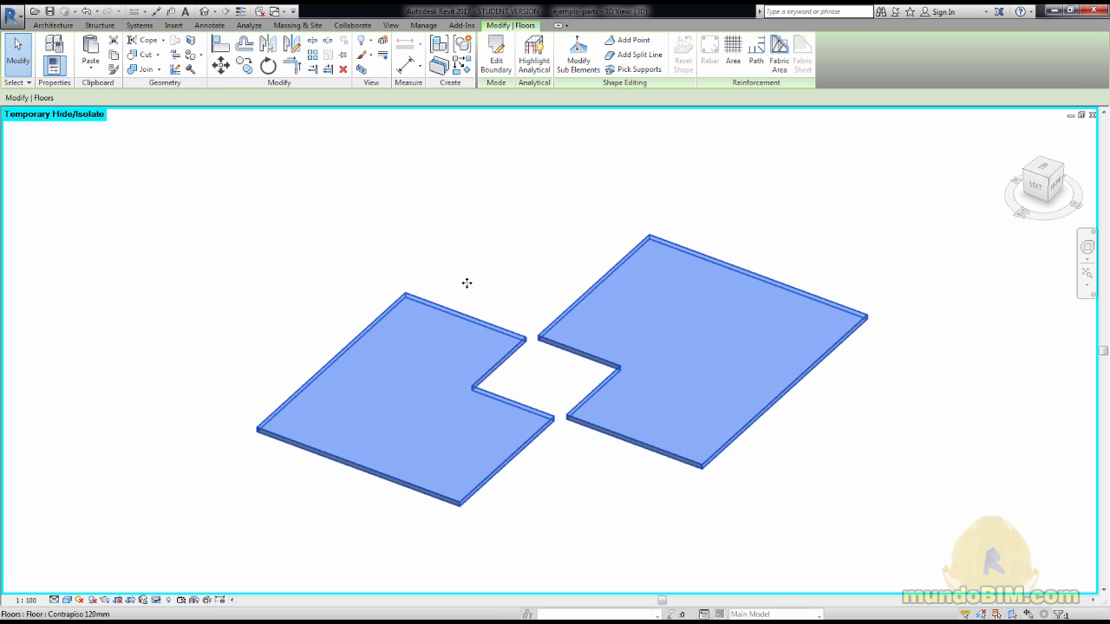
pyautogui.click(870, 227)
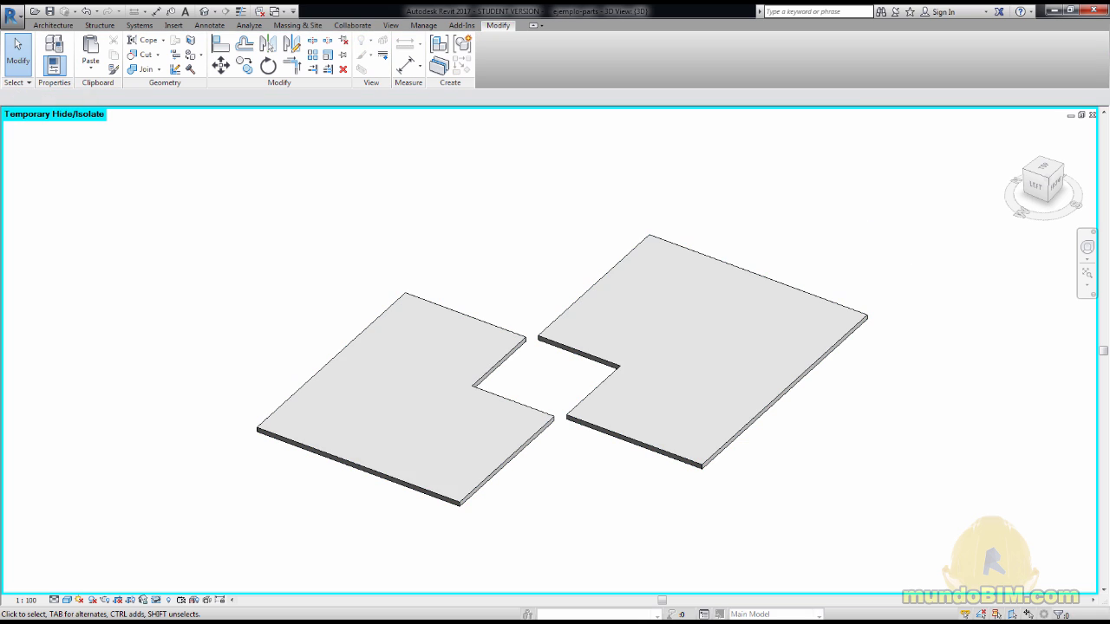
# - Switch to the Nivel 1 structural plan and select the Contrapiso 120mm floor from each of its two areas to inspect it
pyautogui.hotkey('ctrl', 'Tab')
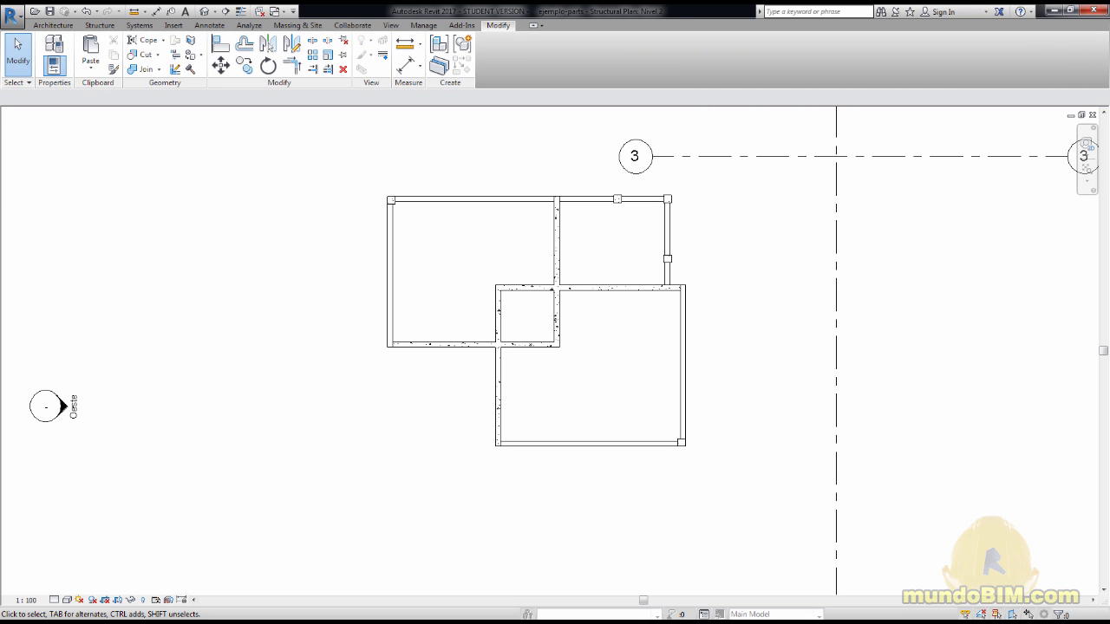
pyautogui.hotkey('ctrl', 'Tab')
pyautogui.click(483, 251)
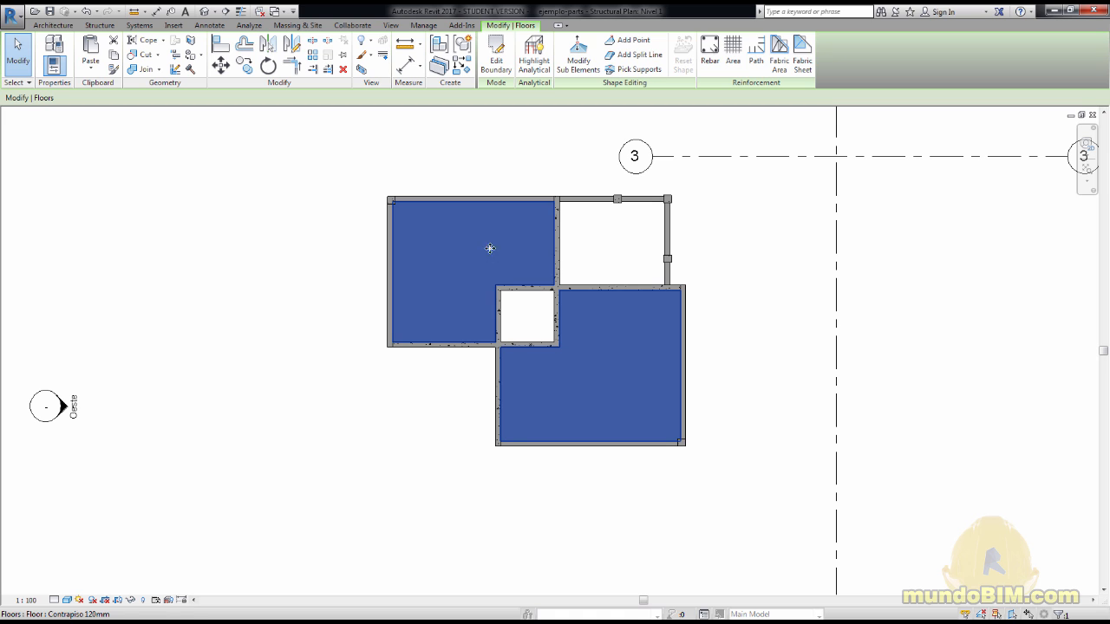
pyautogui.scroll(3, 567, 391)
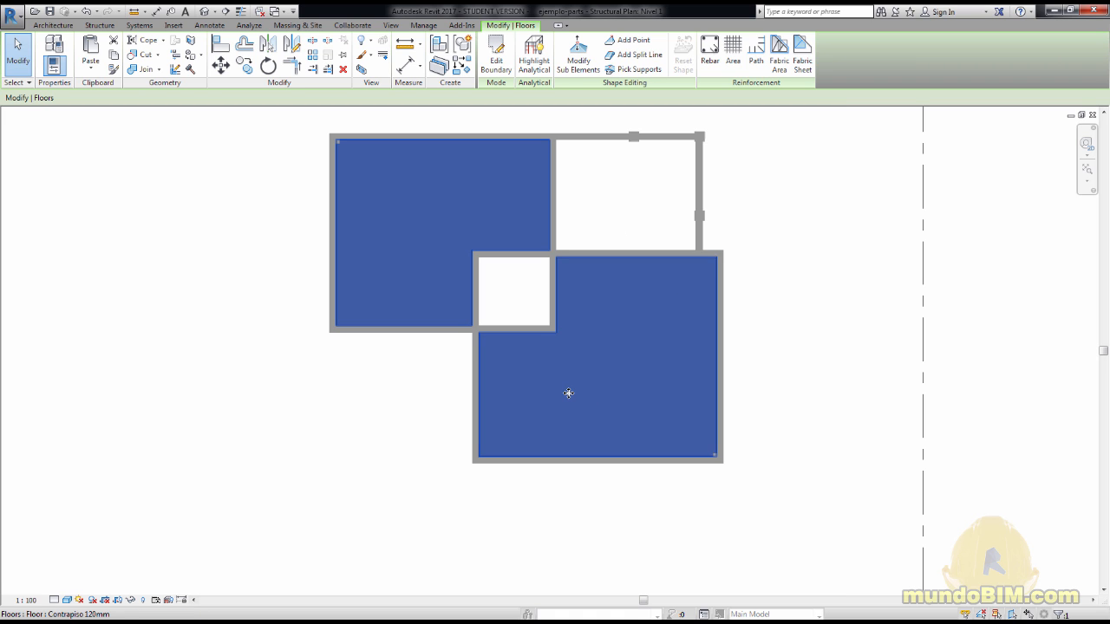
pyautogui.click(863, 351)
pyautogui.moveTo(578, 344); pyautogui.dragTo(580, 397, button='middle')
pyautogui.click(579, 396)
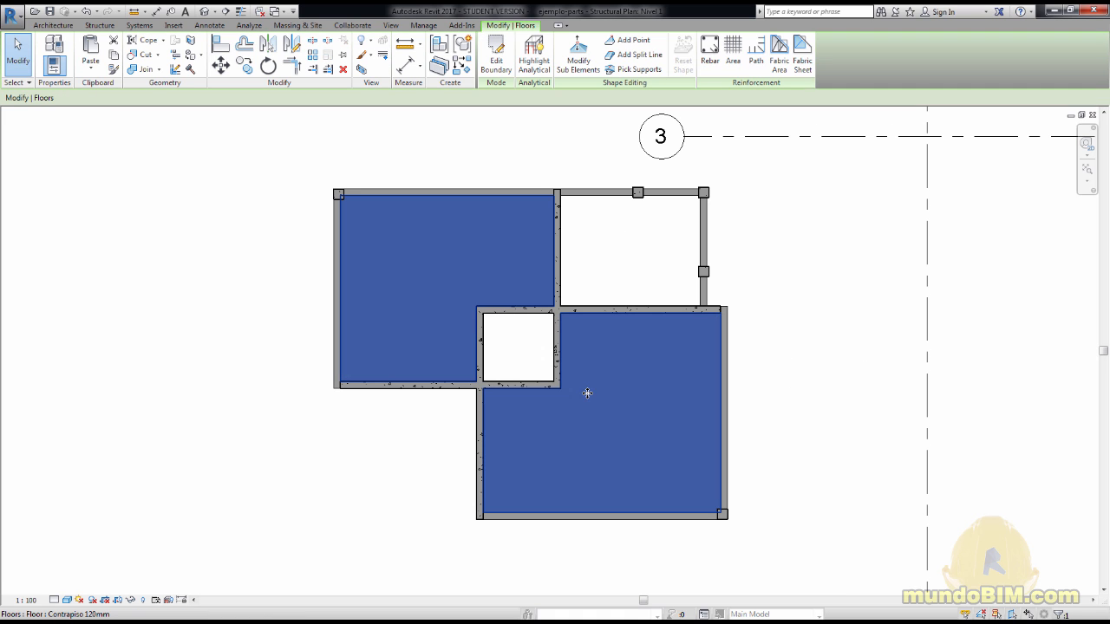
pyautogui.click(790, 374)
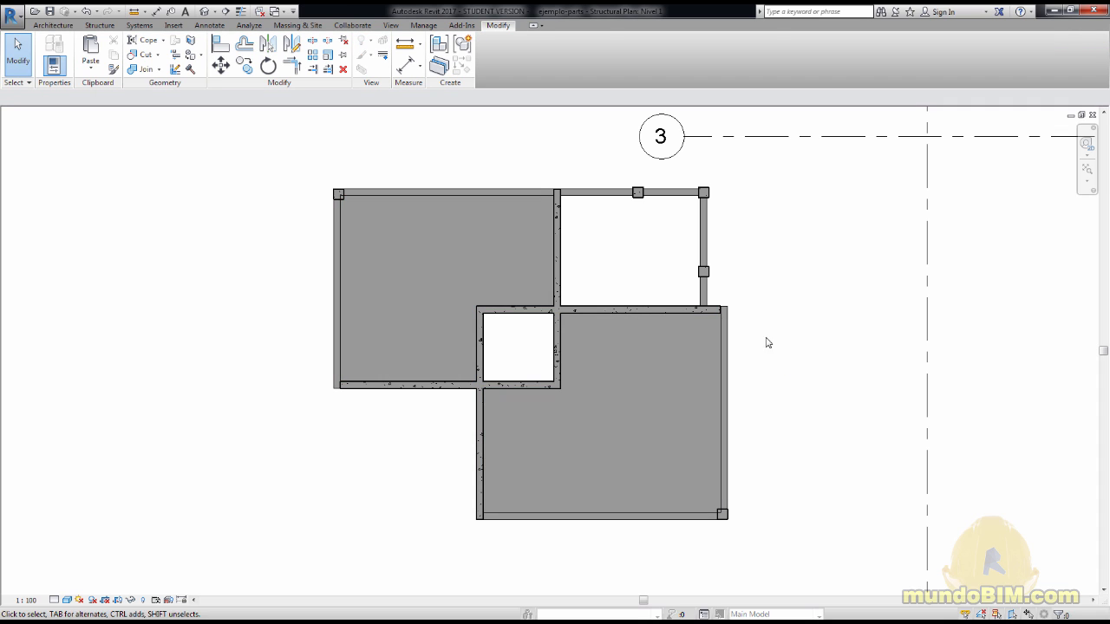
# - Create parts from the Contrapiso 120mm floor in the Nivel 1 plan, and clear the selection
pyautogui.click(473, 260)
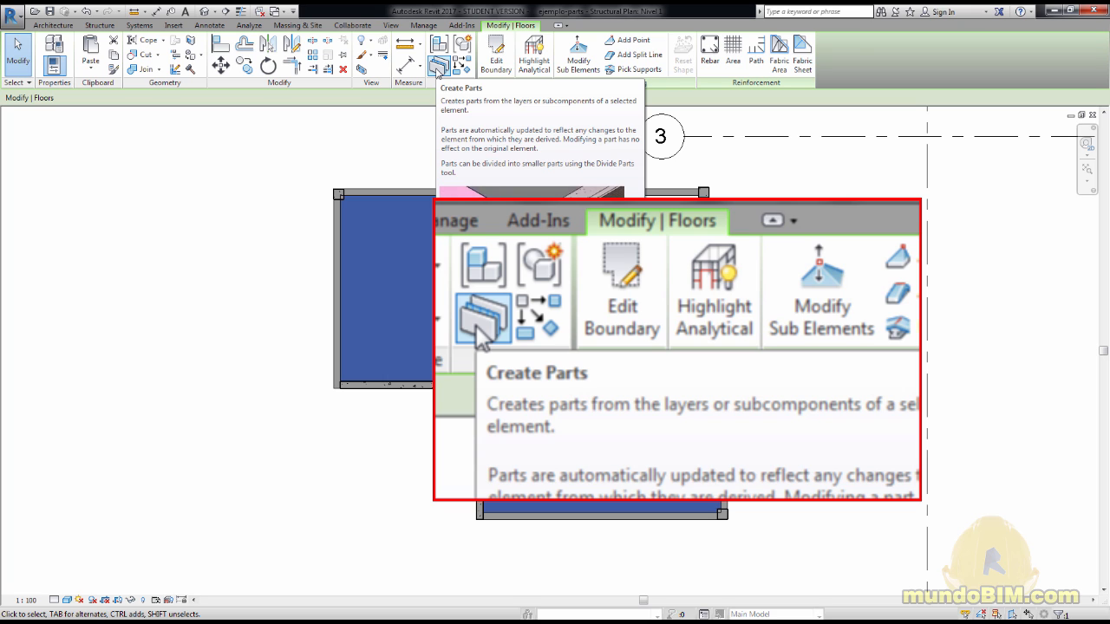
pyautogui.click(437, 68)
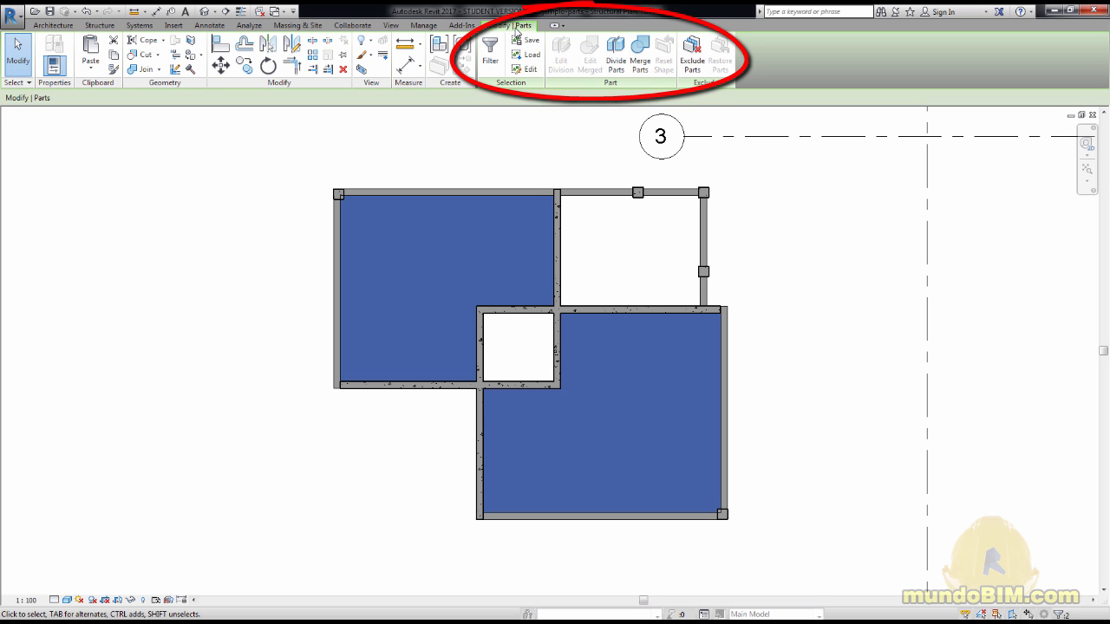
pyautogui.click(821, 268)
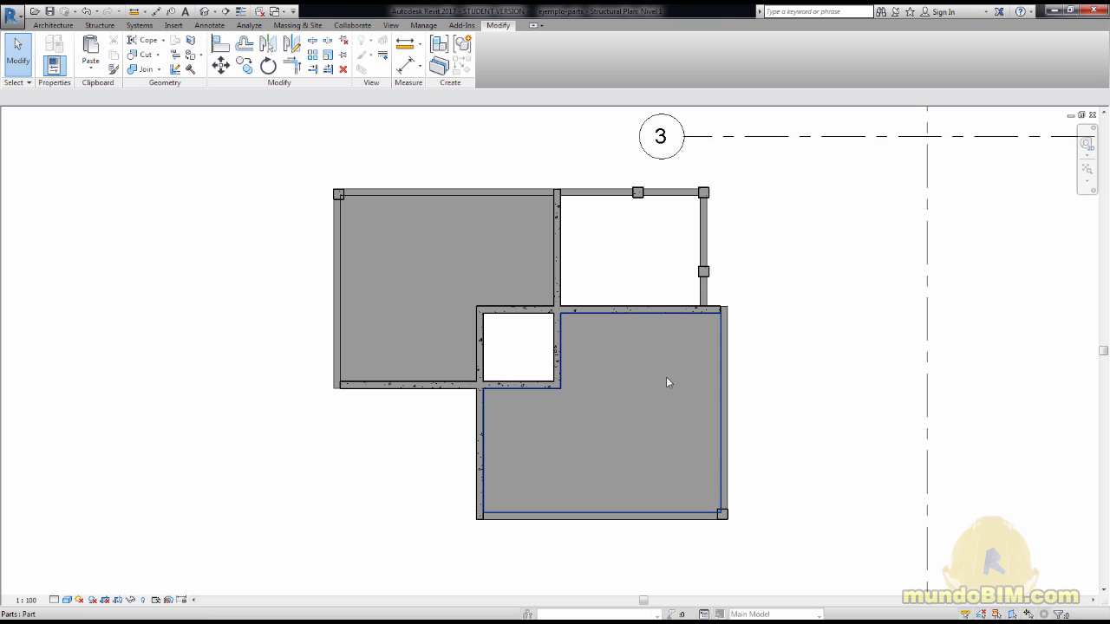
# - Select the two floor parts individually in plan to inspect how the floor is separated, and clear the selection
pyautogui.click(666, 377)
pyautogui.click(453, 270)
pyautogui.click(841, 327)
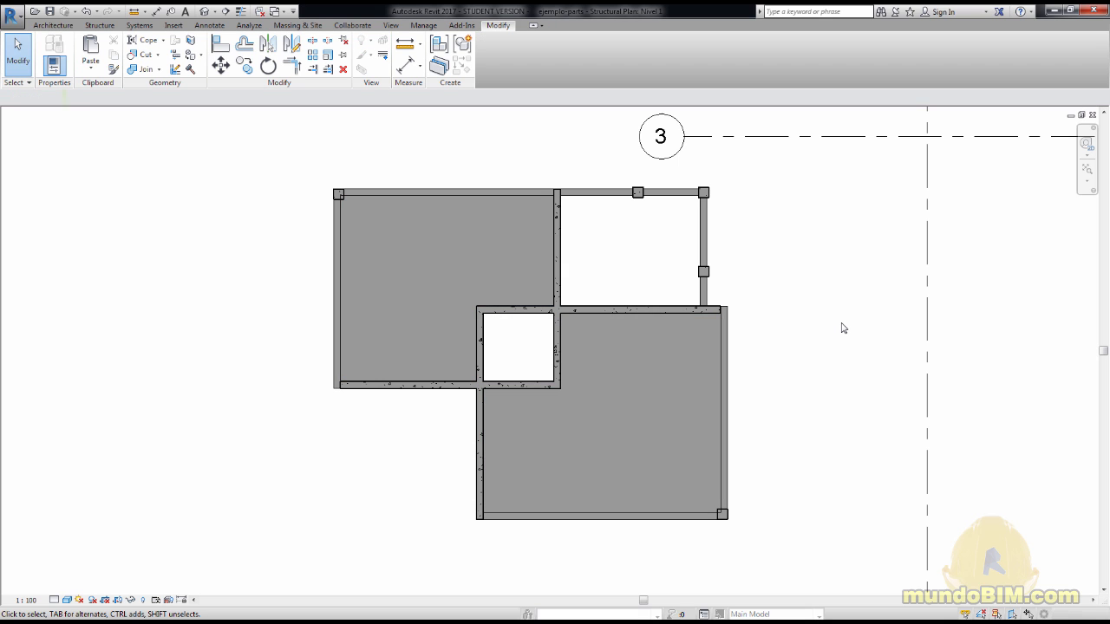
pyautogui.click(399, 291)
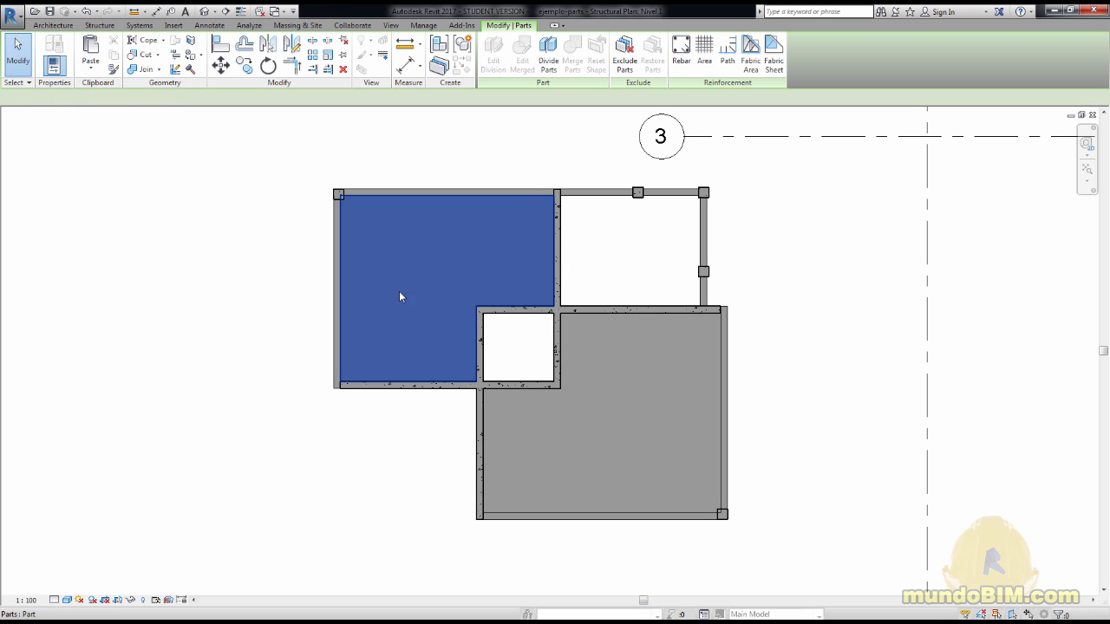
pyautogui.click(810, 285)
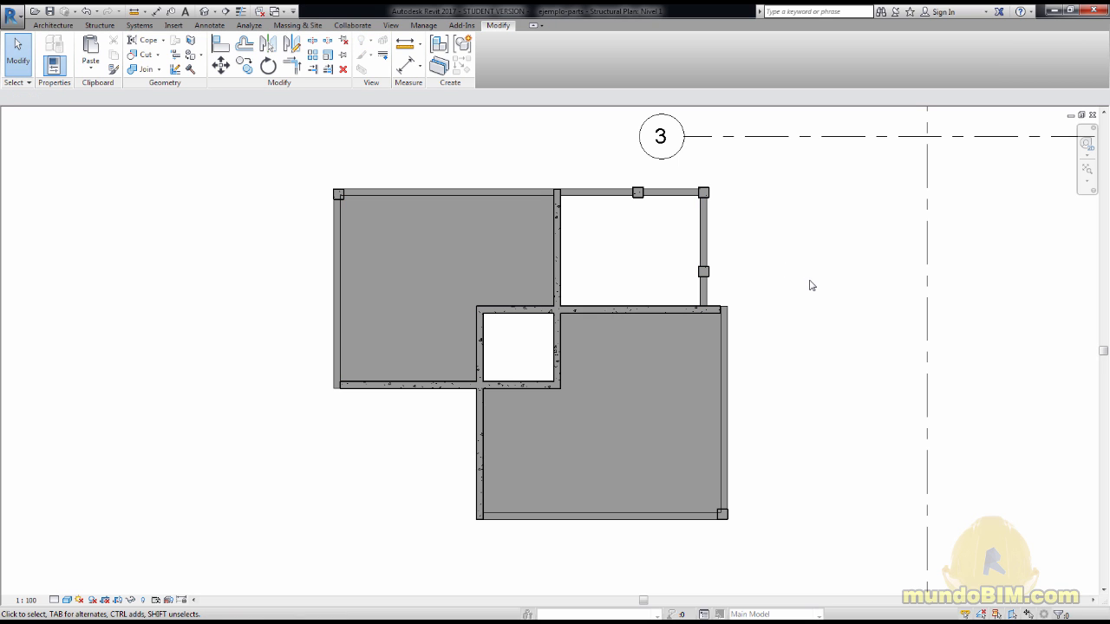
pyautogui.click(404, 244)
pyautogui.press('Escape')
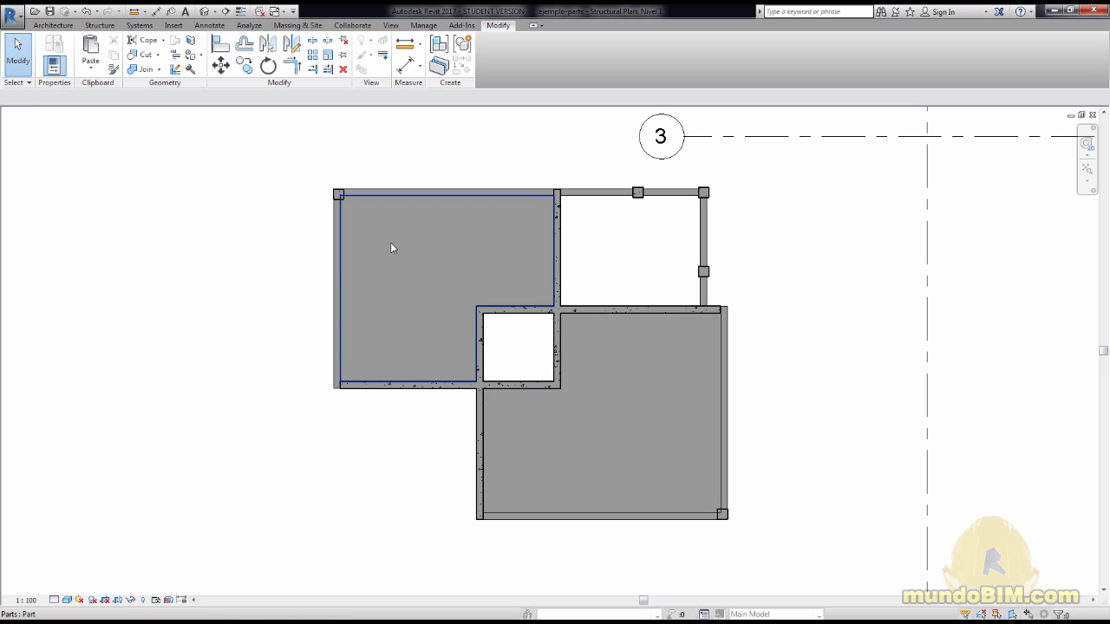
# - Start dividing the upper-left floor part with a sketch, and draw a vertical division line across its full depth, left of the shaft
pyautogui.click(399, 245)
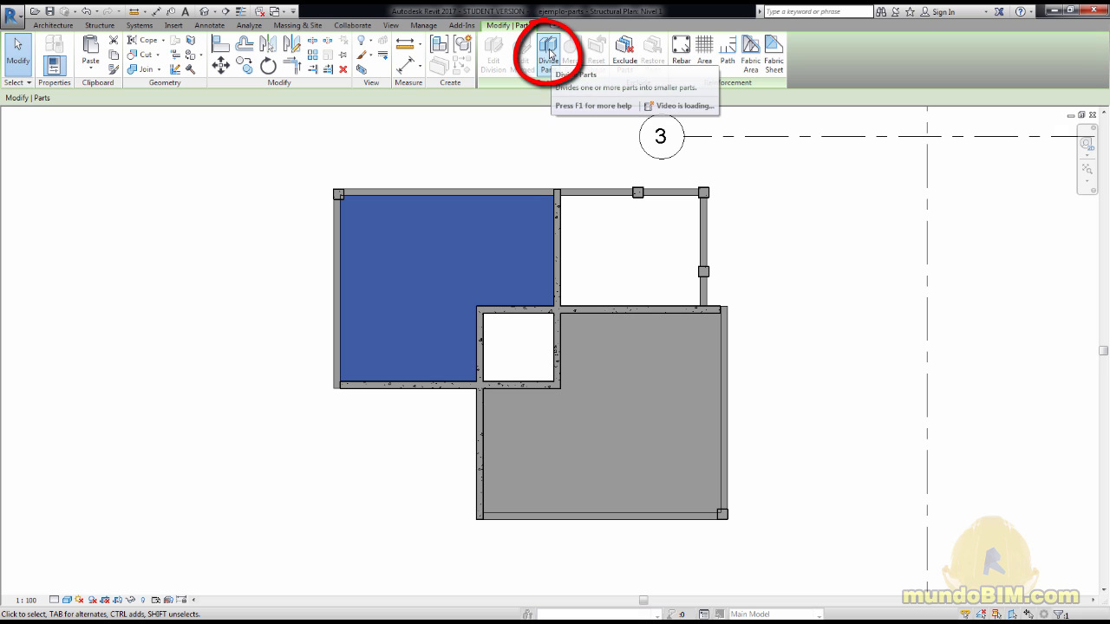
pyautogui.click(549, 55)
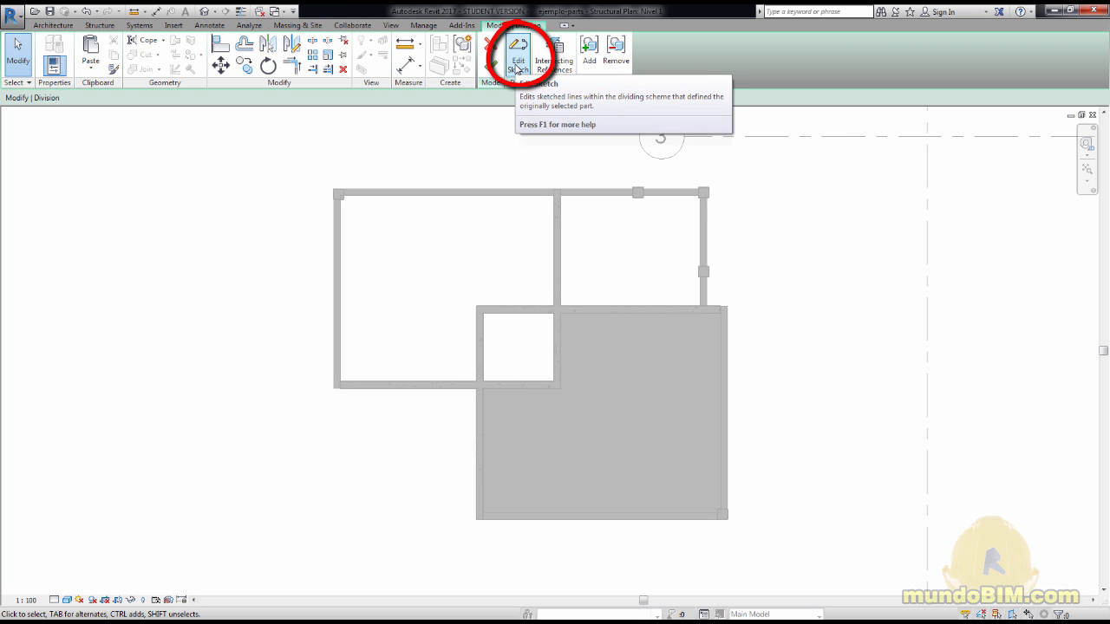
pyautogui.click(517, 68)
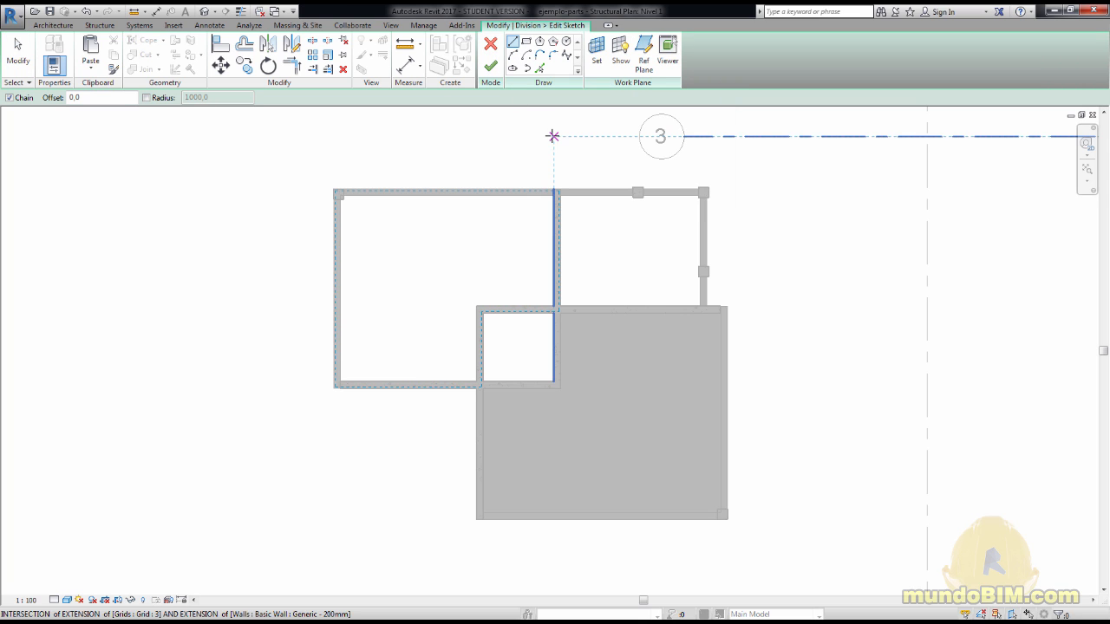
pyautogui.click(525, 55)
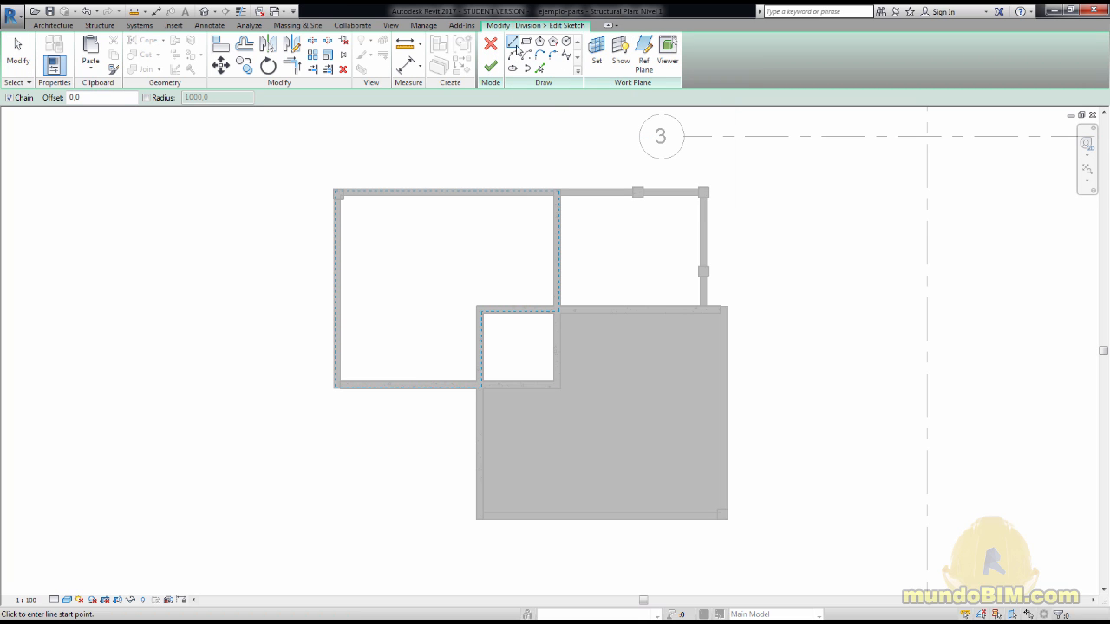
pyautogui.click(392, 178)
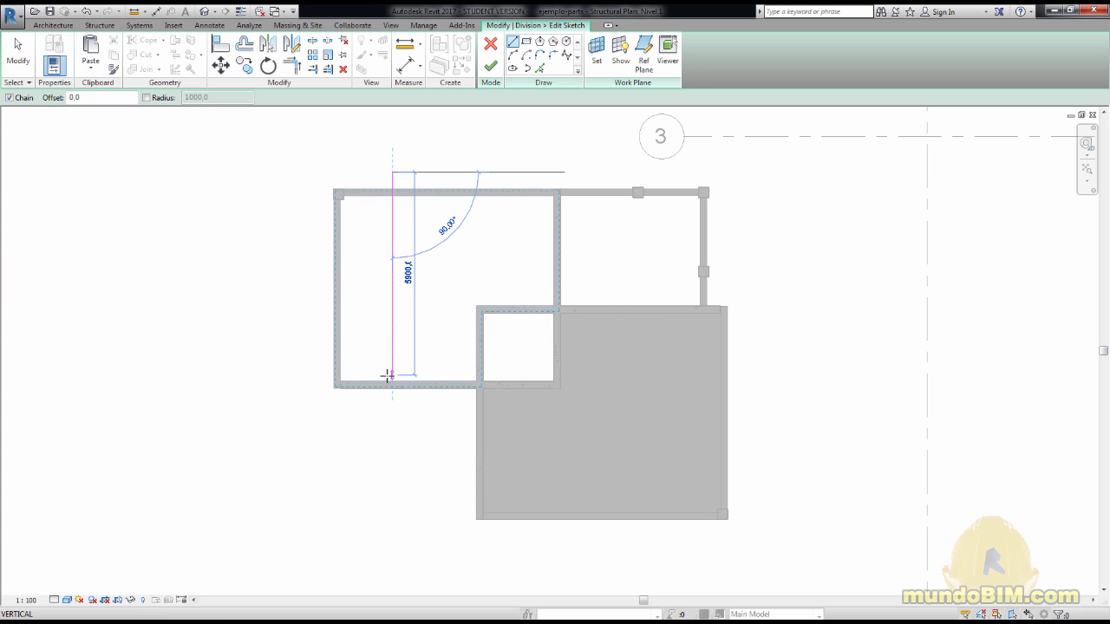
pyautogui.click(391, 406)
pyautogui.press('Escape')
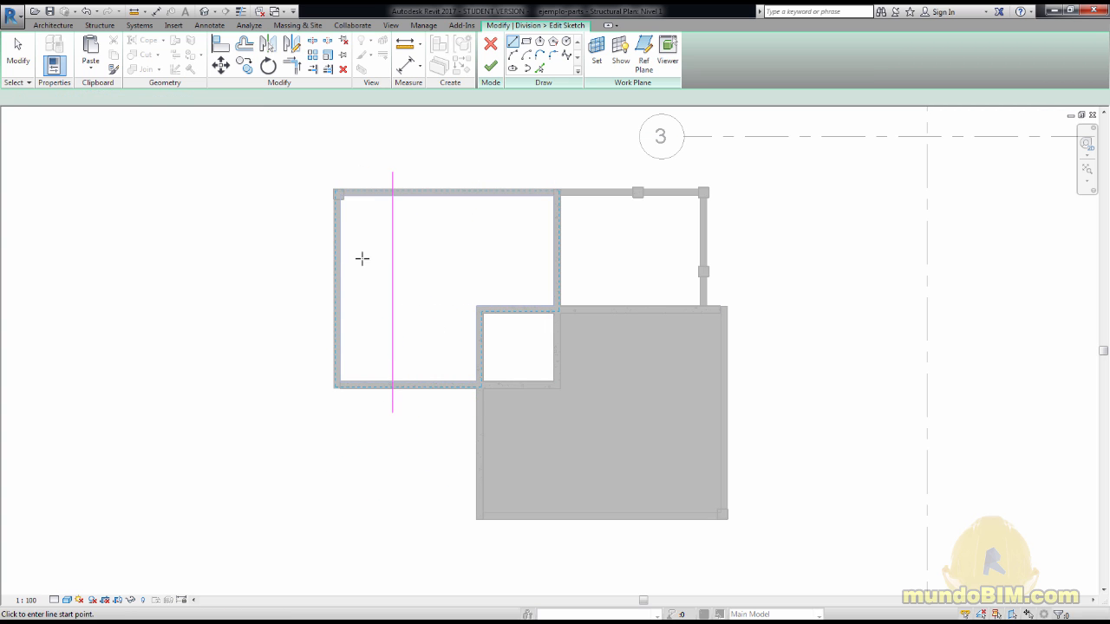
# - Sketch a horizontal division line across the part's full width and a second vertical line about 5000 mm long into the shaft, and finish the division
pyautogui.click(318, 238)
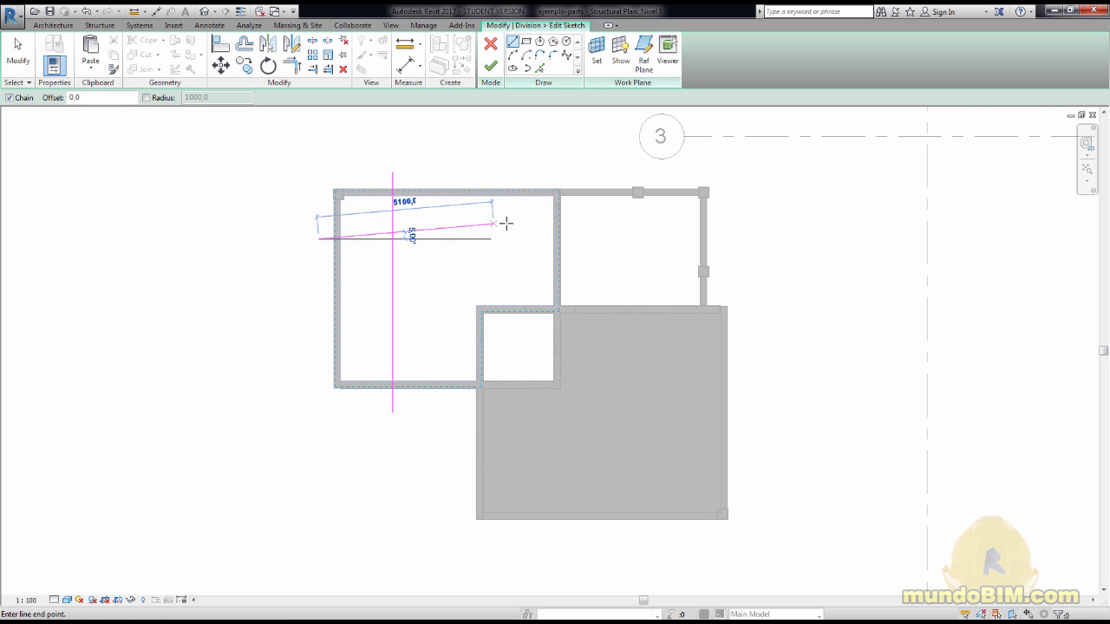
pyautogui.click(570, 237)
pyautogui.press('Escape')
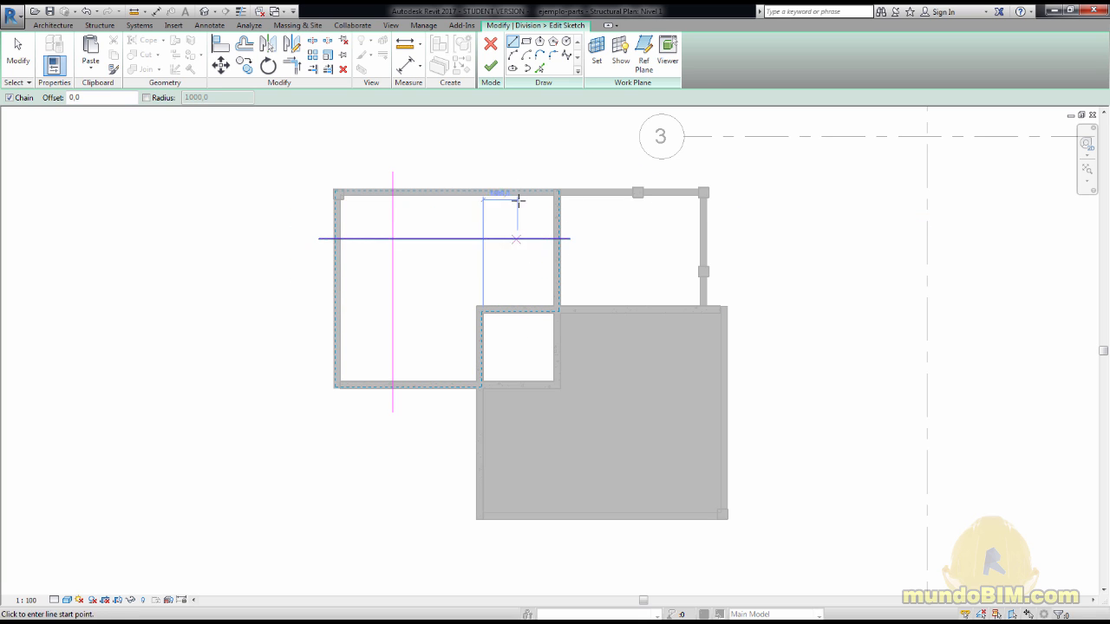
pyautogui.click(515, 172)
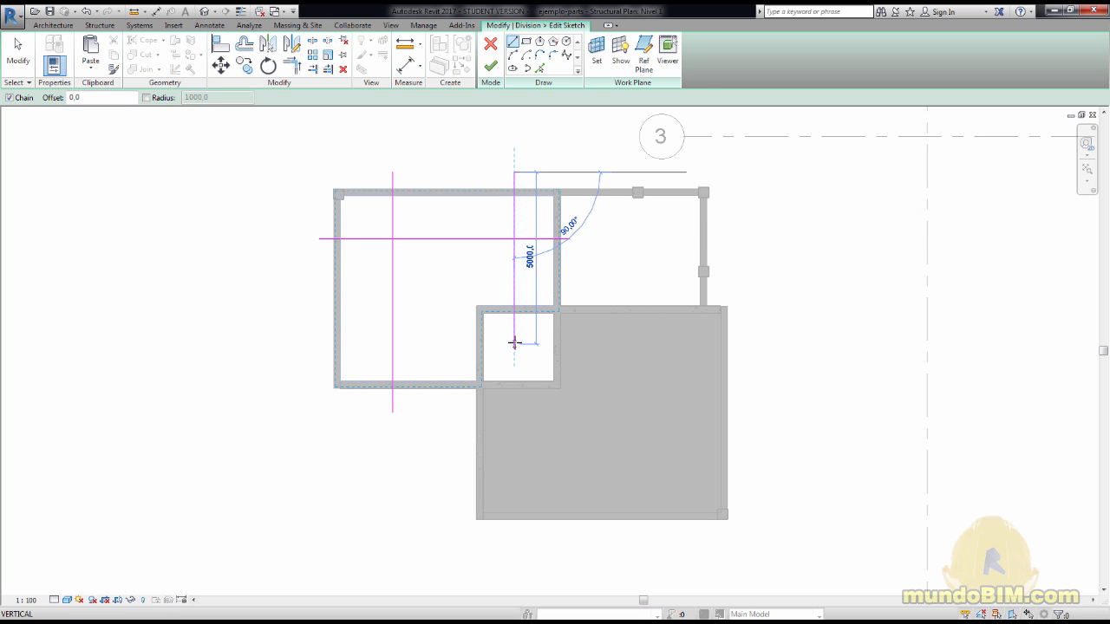
pyautogui.click(515, 343)
pyautogui.press('Escape')
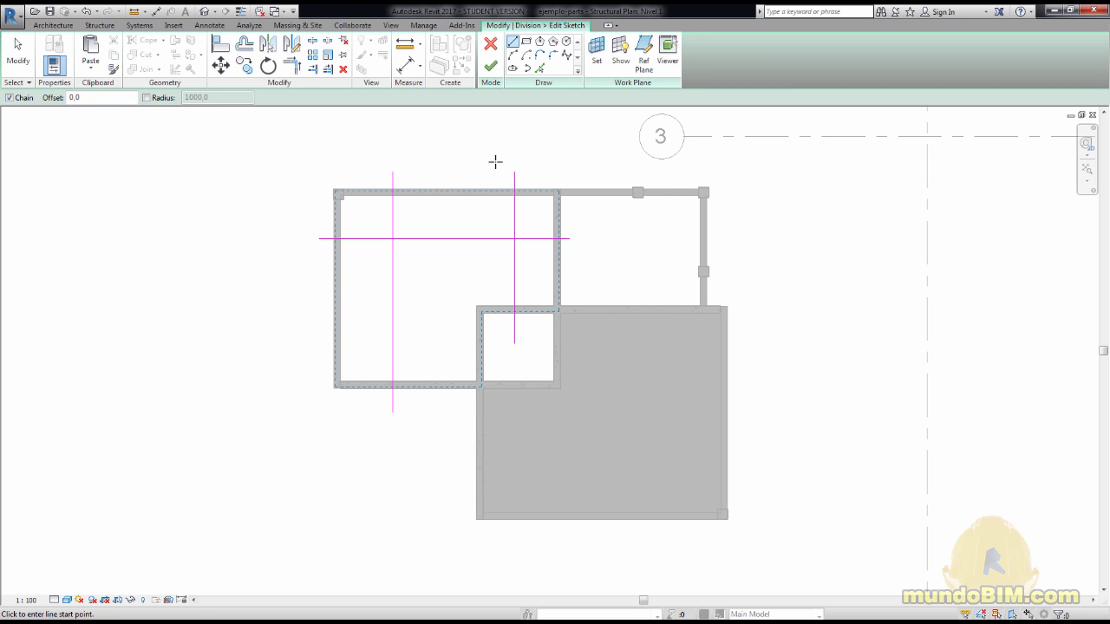
pyautogui.click(491, 66)
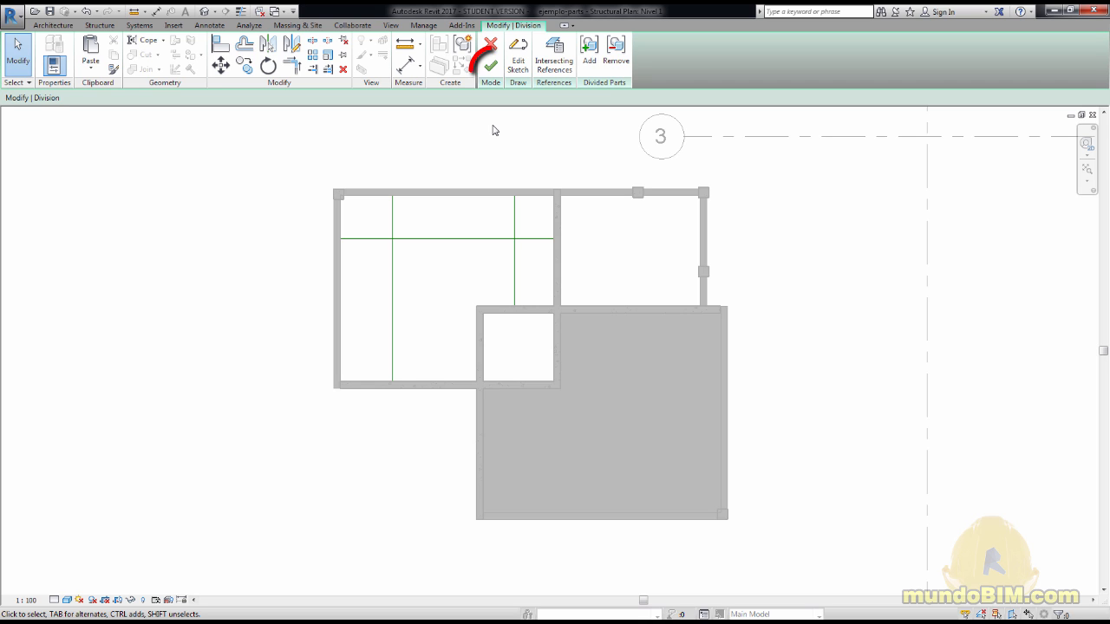
pyautogui.click(491, 67)
# - Select the pieces of the divided floor part one after another to inspect the division, and clear the selection
pyautogui.click(524, 226)
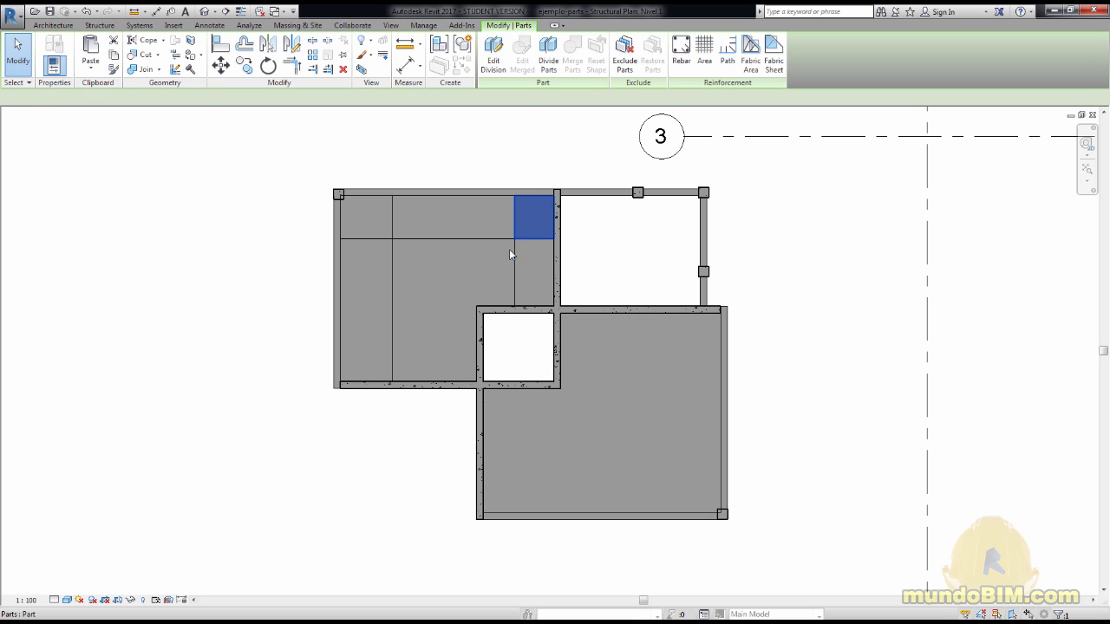
pyautogui.click(460, 255)
pyautogui.click(379, 222)
pyautogui.click(364, 306)
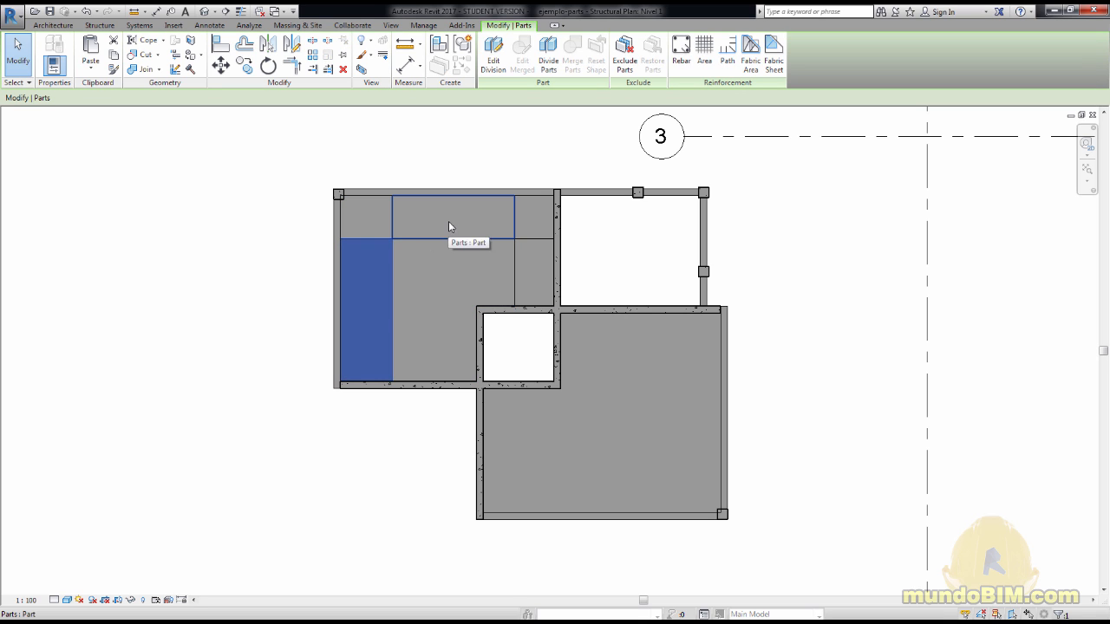
pyautogui.click(449, 226)
pyautogui.click(520, 259)
pyautogui.click(491, 124)
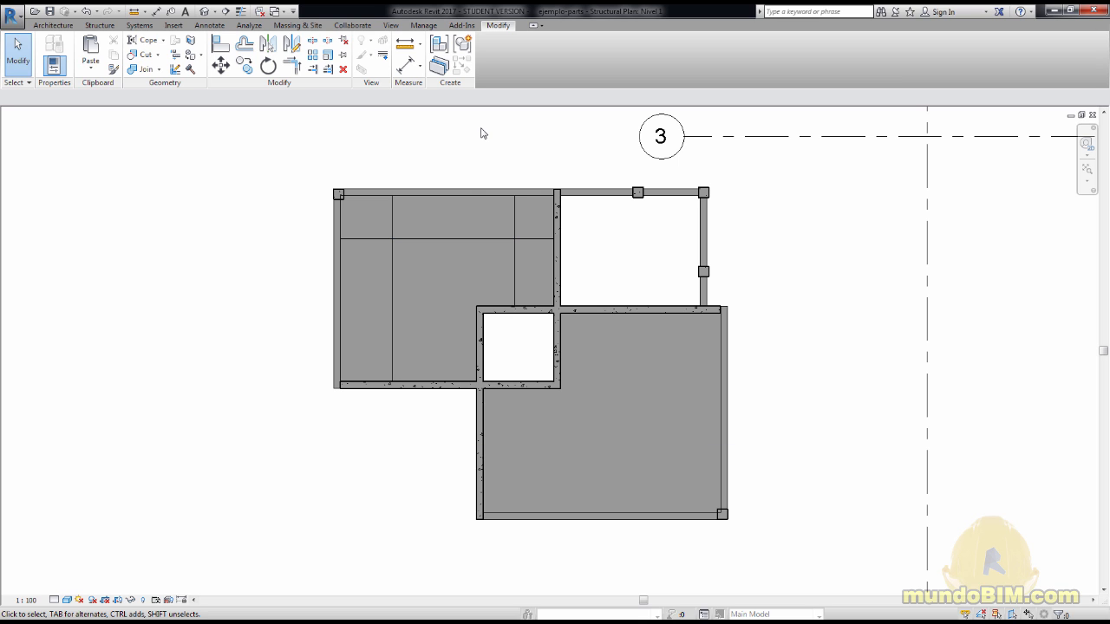
pyautogui.click(455, 220)
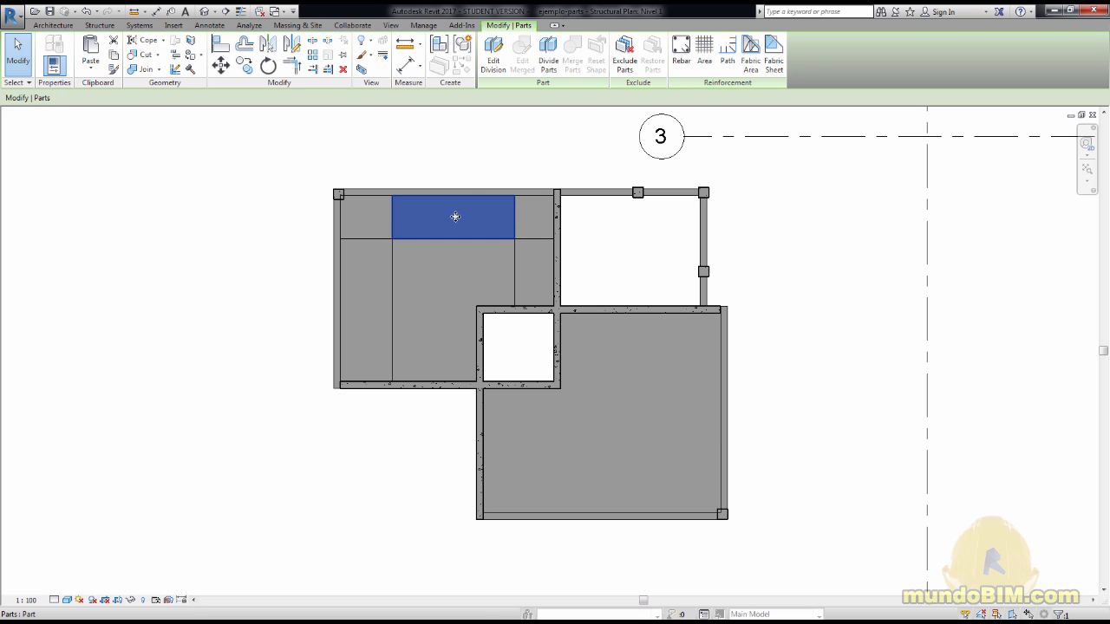
pyautogui.click(508, 150)
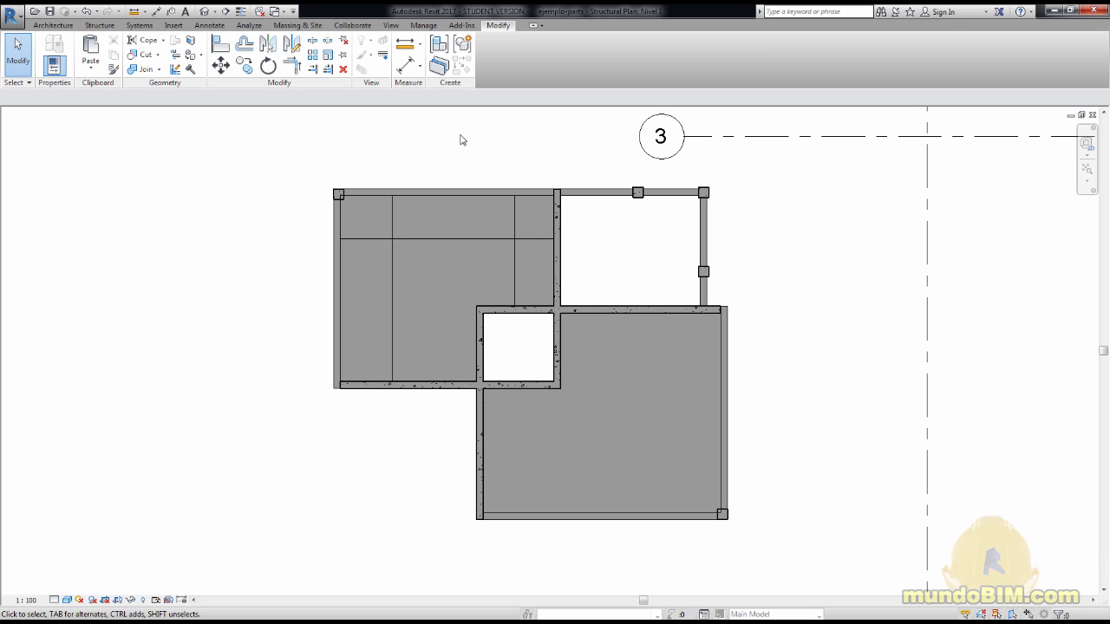
# - Edit the division sketch of the upper-left floor part and move the western vertical line to about 2500 mm from the west wall
pyautogui.click(449, 220)
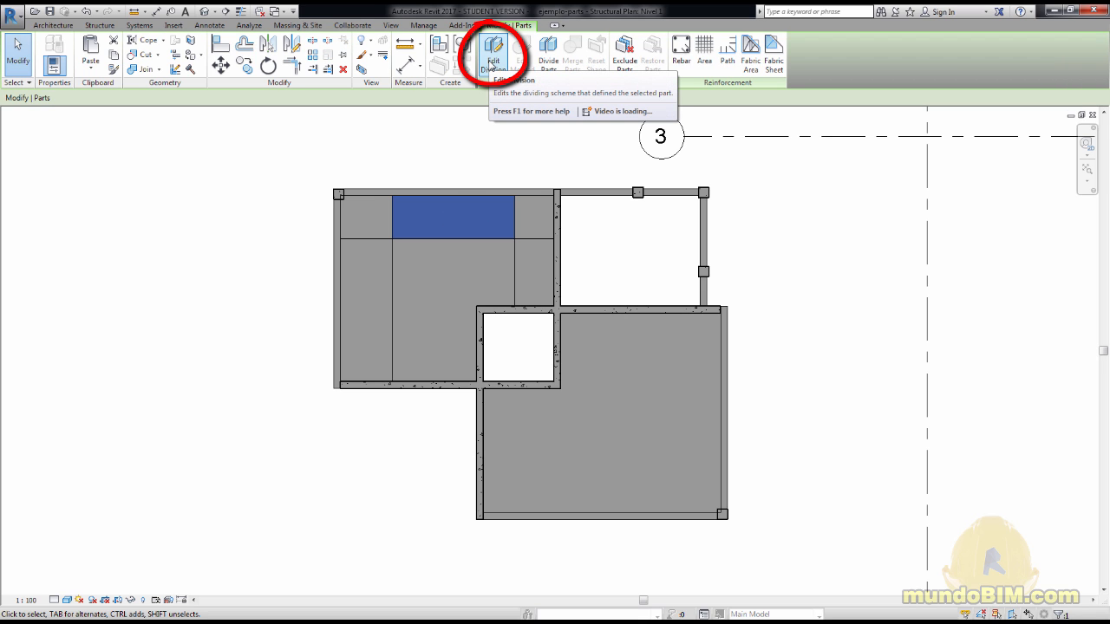
pyautogui.click(491, 60)
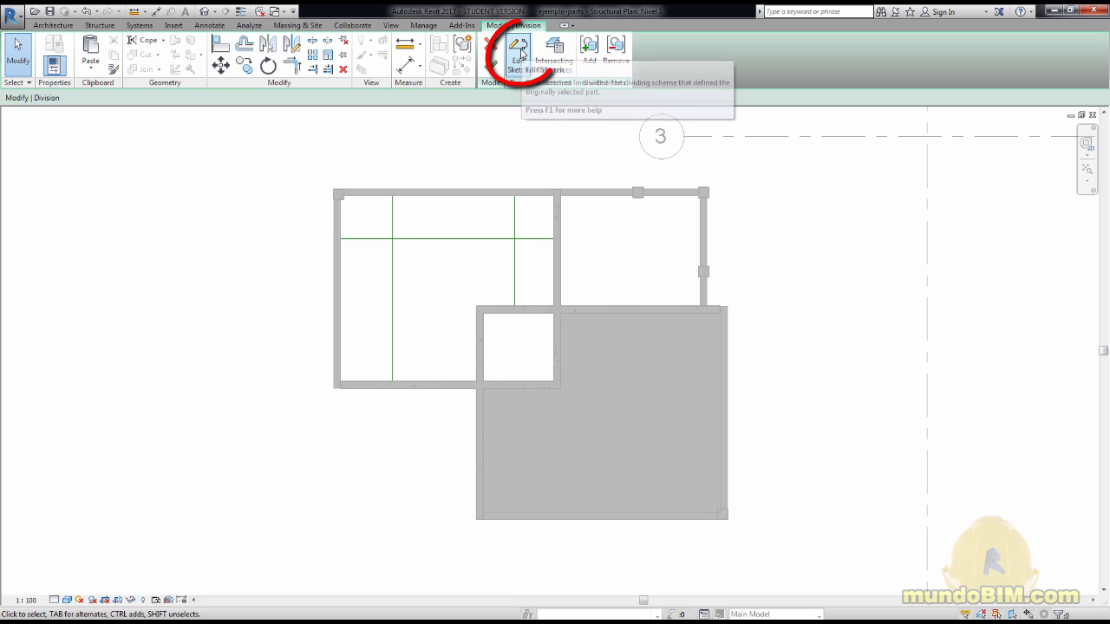
pyautogui.click(519, 54)
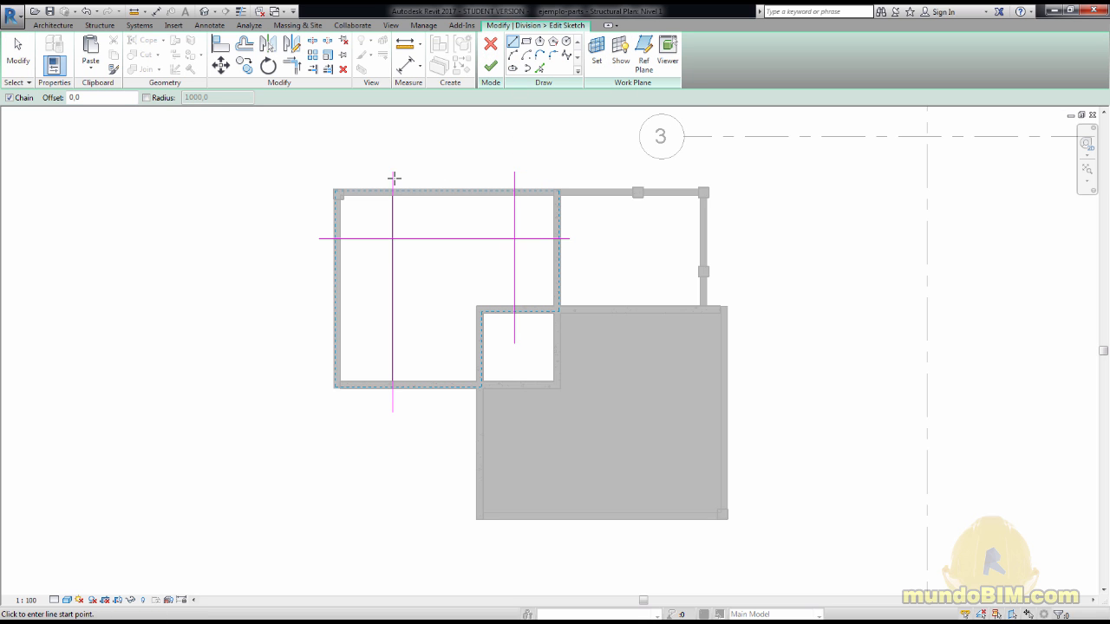
pyautogui.press('Escape')
pyautogui.press('Escape')
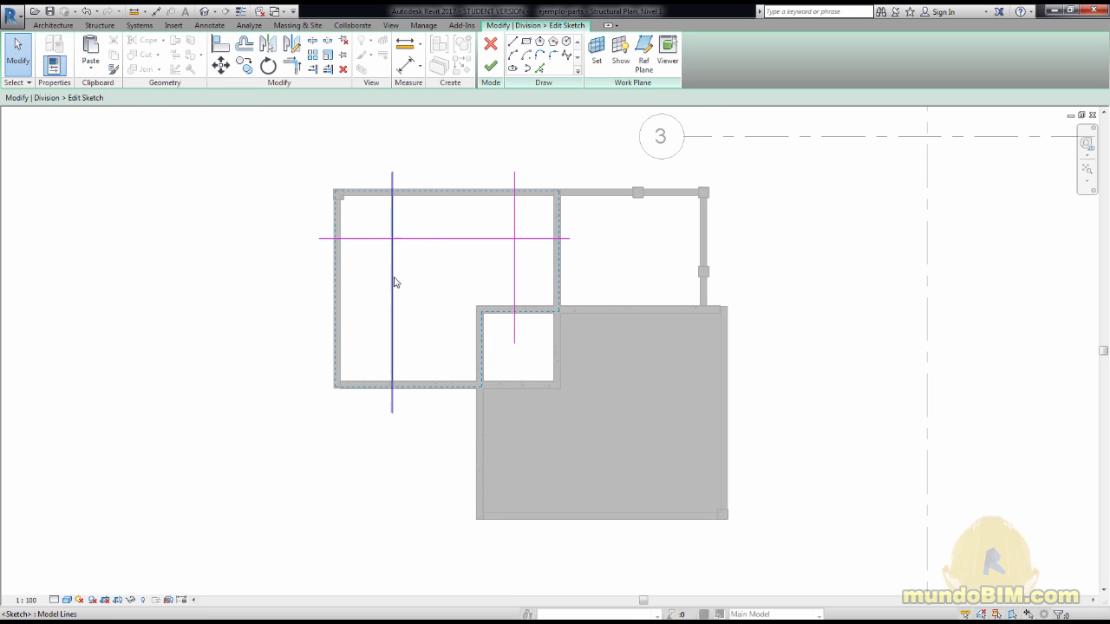
pyautogui.click(393, 276)
pyautogui.moveTo(392, 280); pyautogui.dragTo(426, 280)
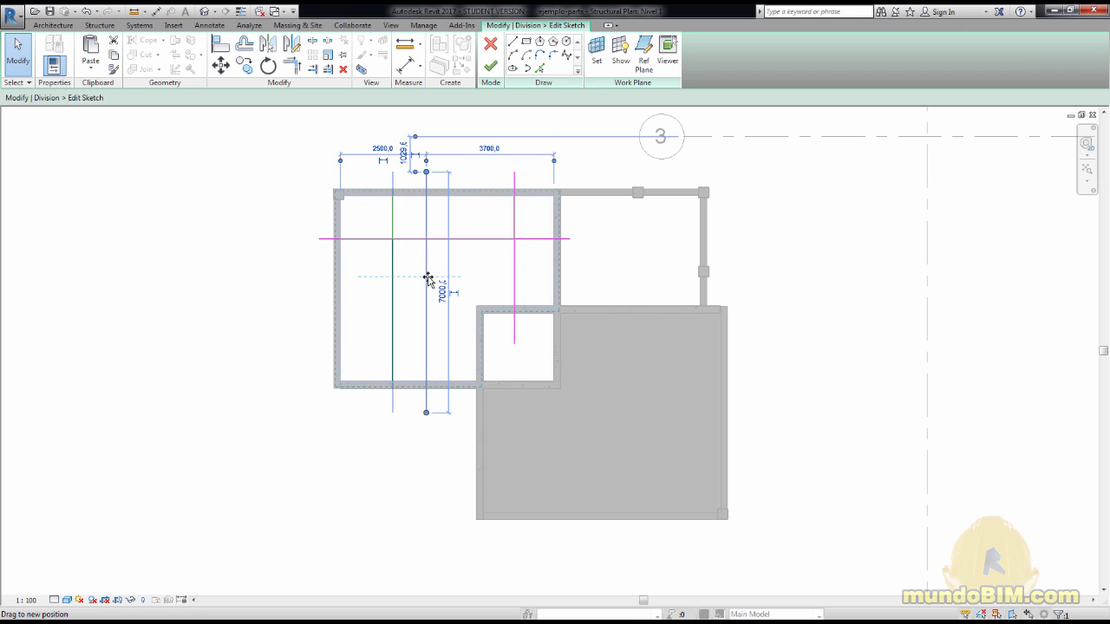
pyautogui.click(309, 277)
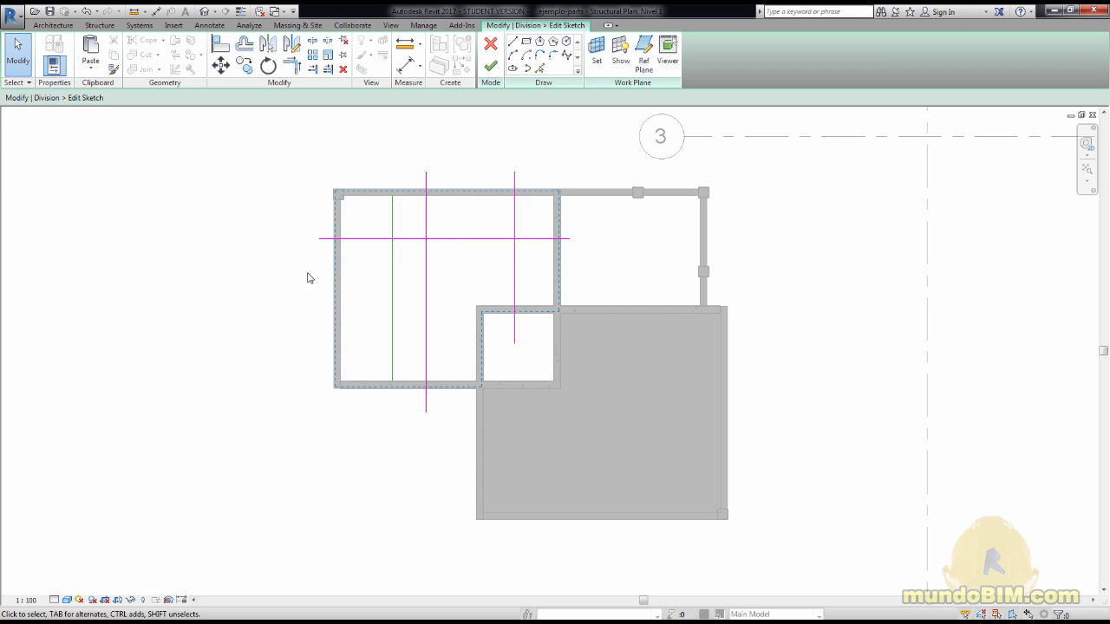
# - Sketch a circle of about 700 mm radius near the west wall below the horizontal division line, and finish editing the division
pyautogui.click(566, 41)
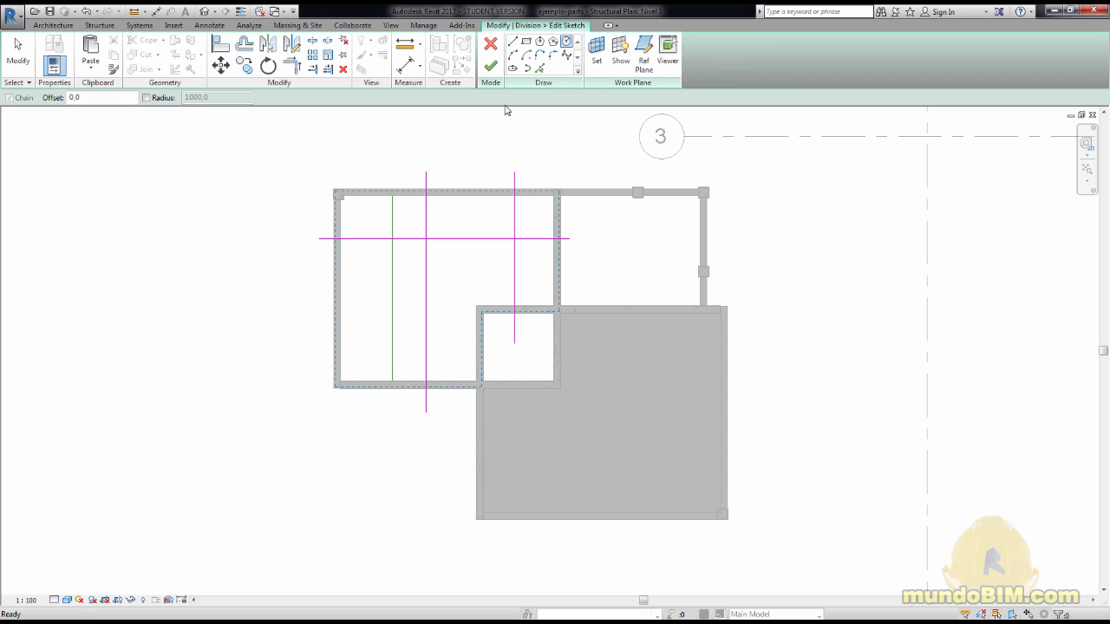
pyautogui.click(365, 307)
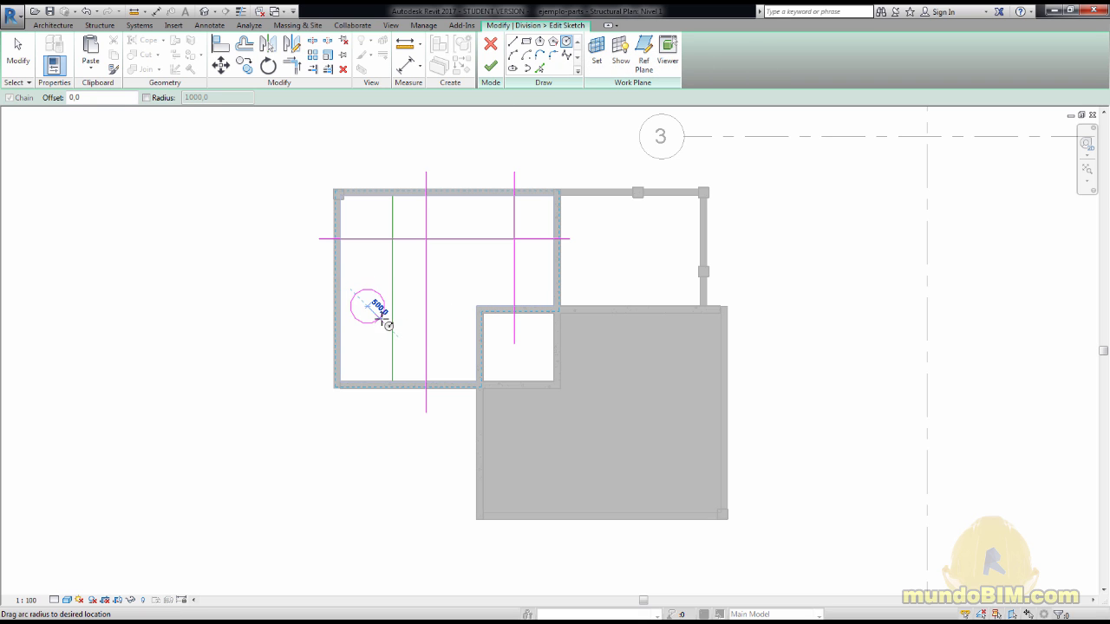
pyautogui.click(391, 318)
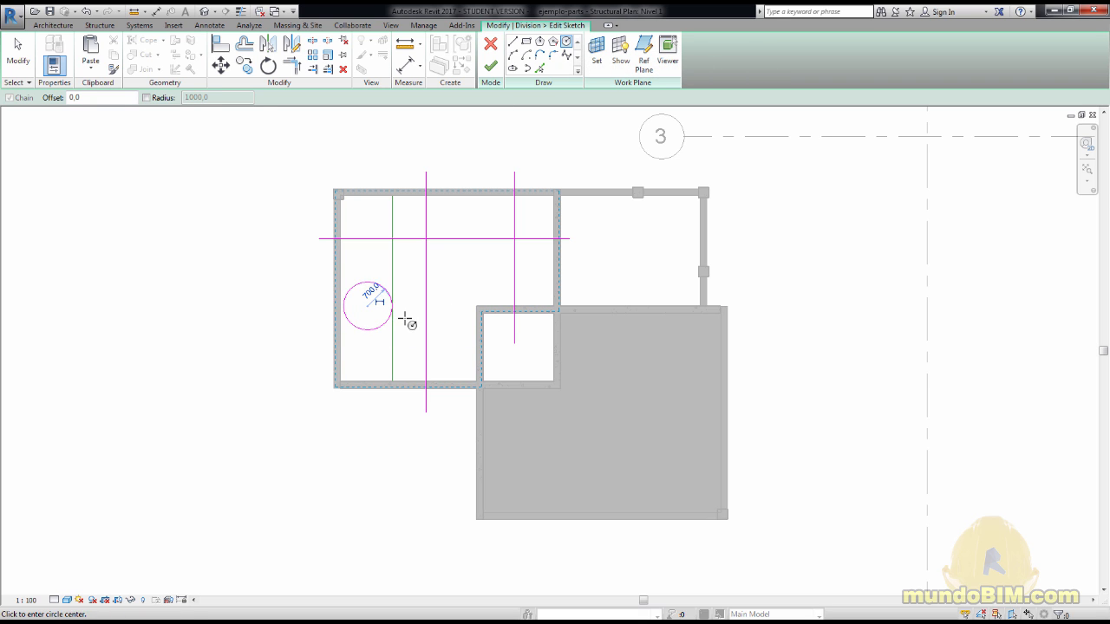
pyautogui.press('Escape')
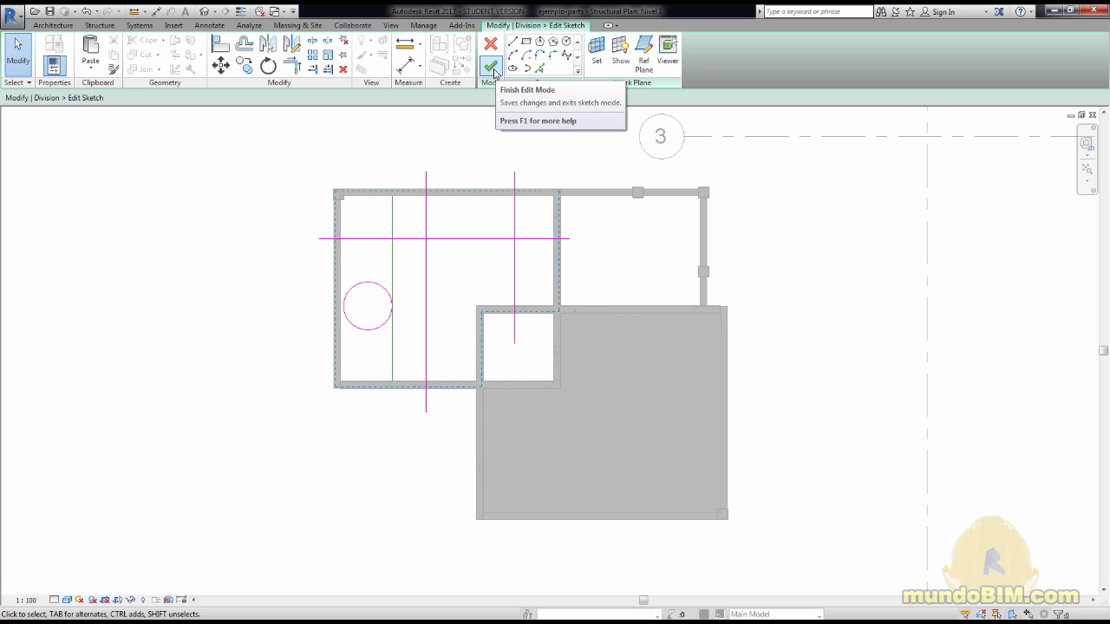
pyautogui.click(492, 68)
# - Select the rectangular pieces and the circular piece of the edited division one after another to inspect how the part is split
pyautogui.click(393, 287)
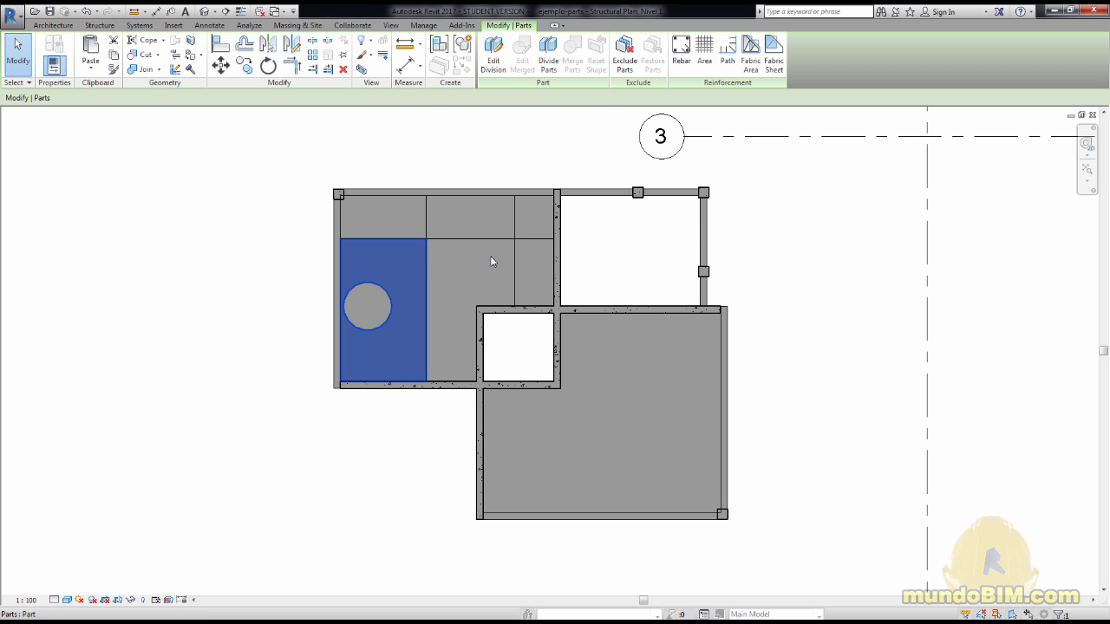
pyautogui.click(493, 258)
pyautogui.click(488, 219)
pyautogui.click(396, 217)
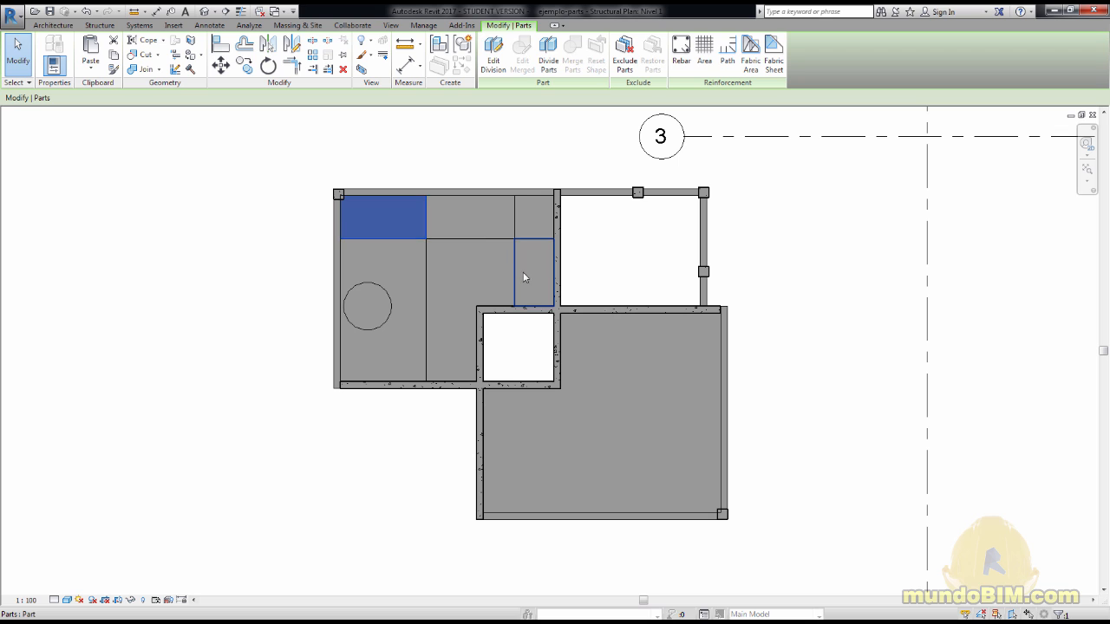
pyautogui.click(533, 216)
pyautogui.click(270, 170)
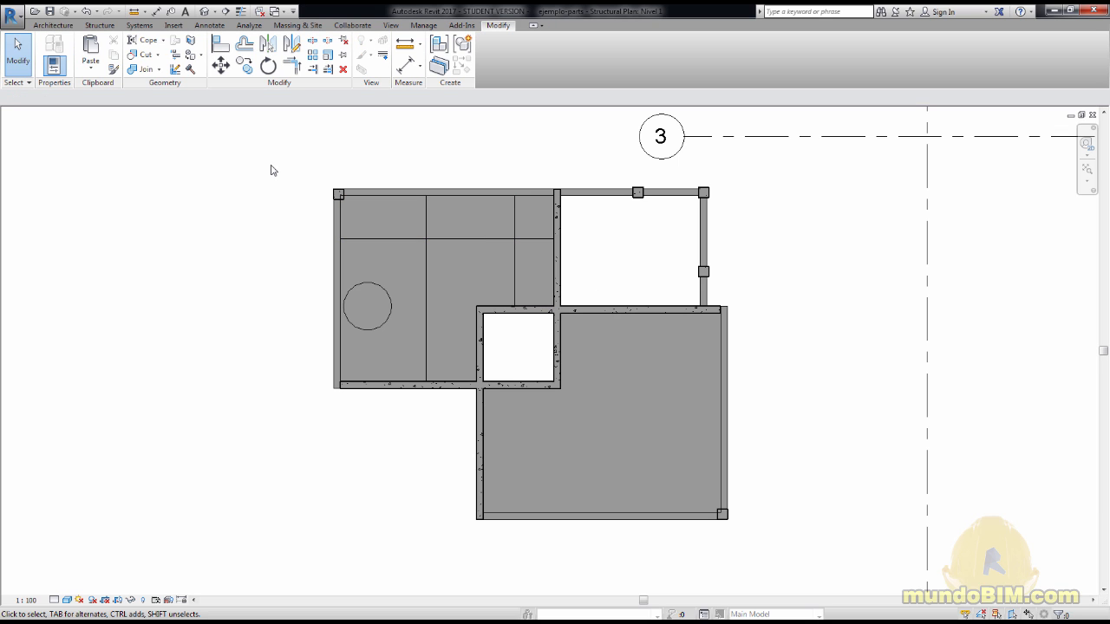
pyautogui.click(384, 213)
pyautogui.click(452, 277)
pyautogui.click(390, 260)
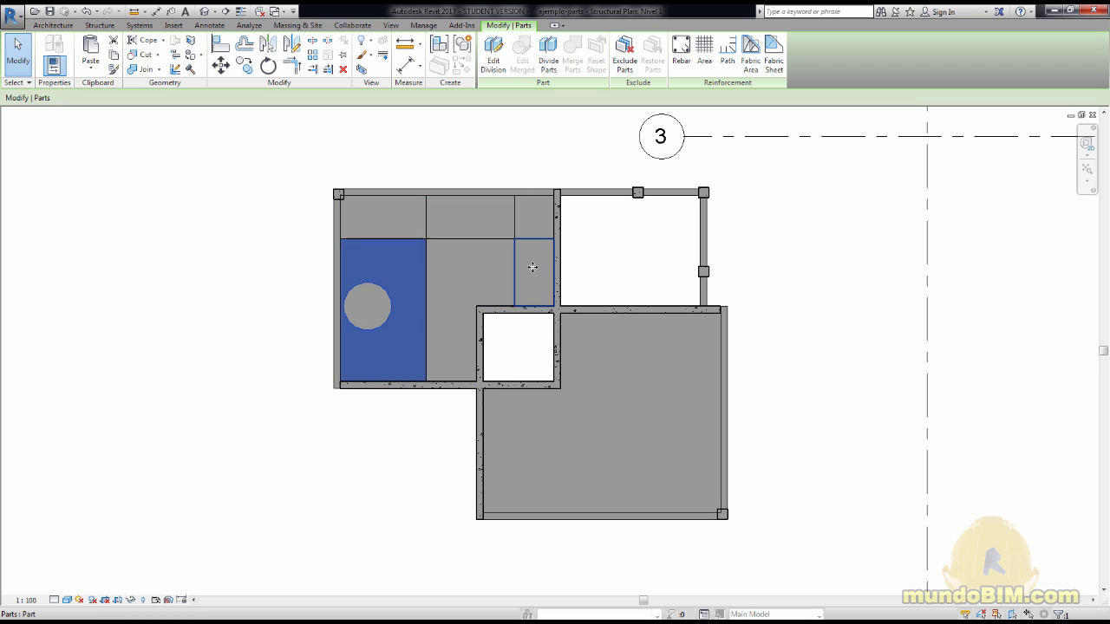
pyautogui.click(532, 207)
pyautogui.click(363, 309)
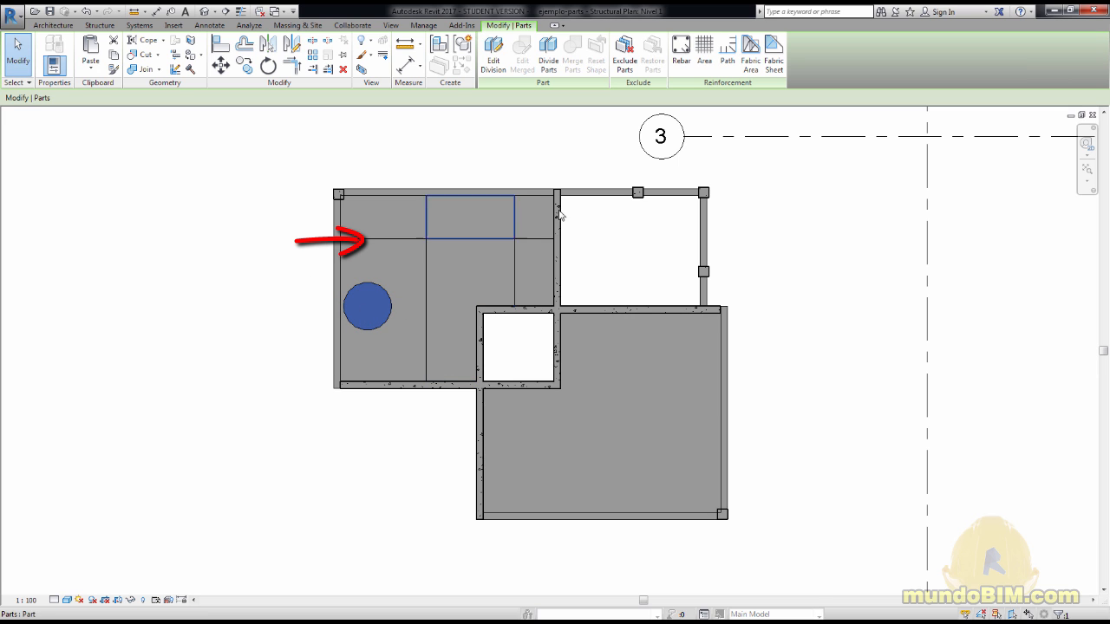
# - Open the division of the piece surrounding the circle to review its sketch lines and original outline, and close it
pyautogui.click(403, 252)
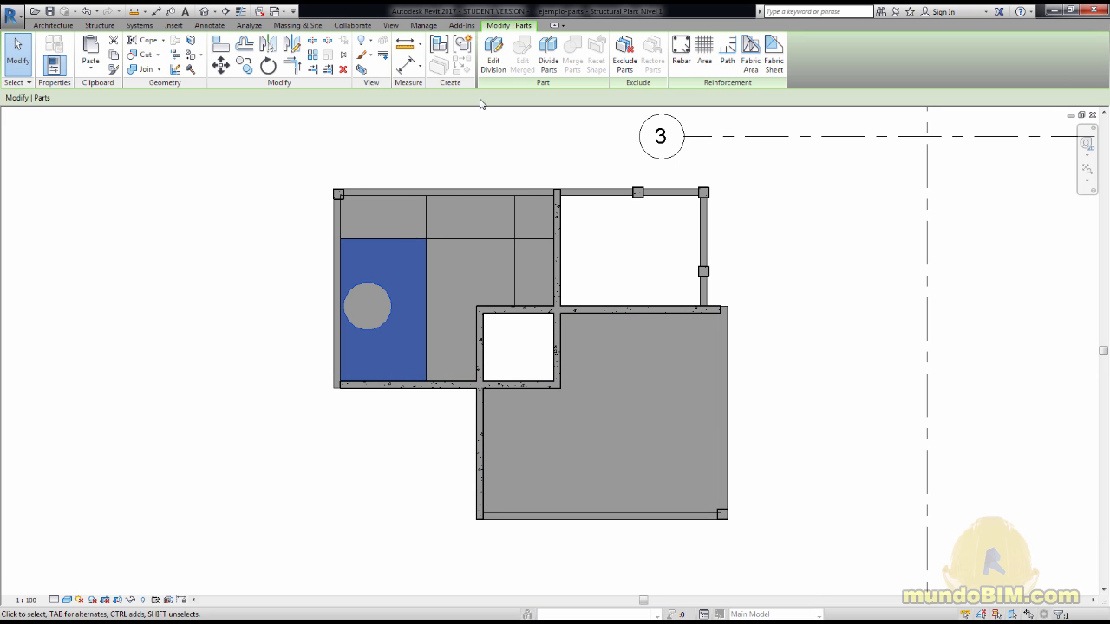
pyautogui.click(492, 56)
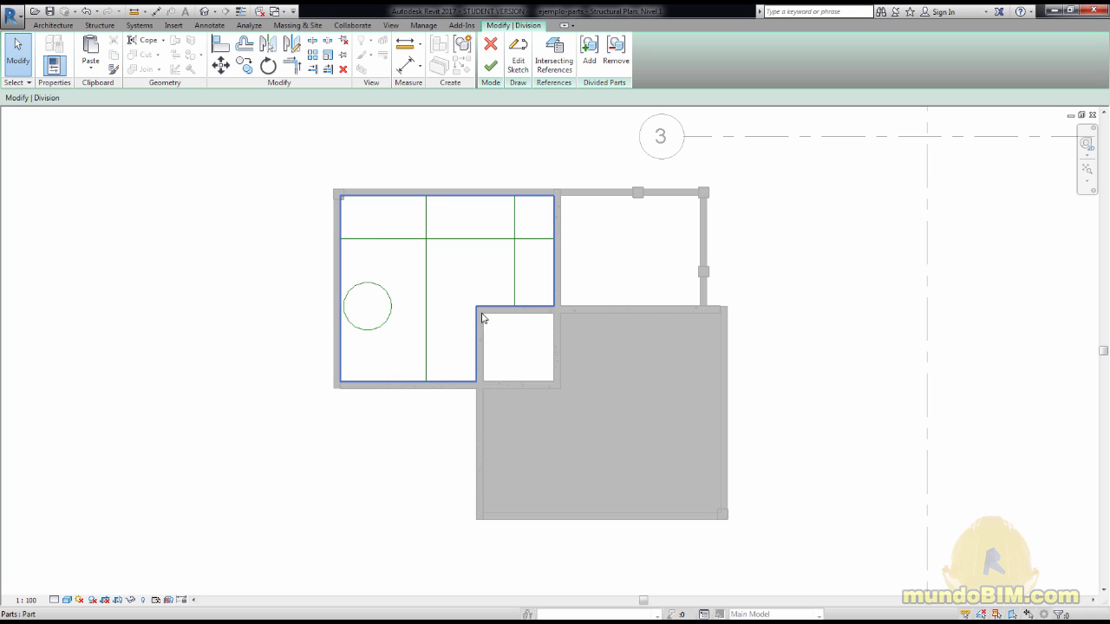
pyautogui.click(491, 66)
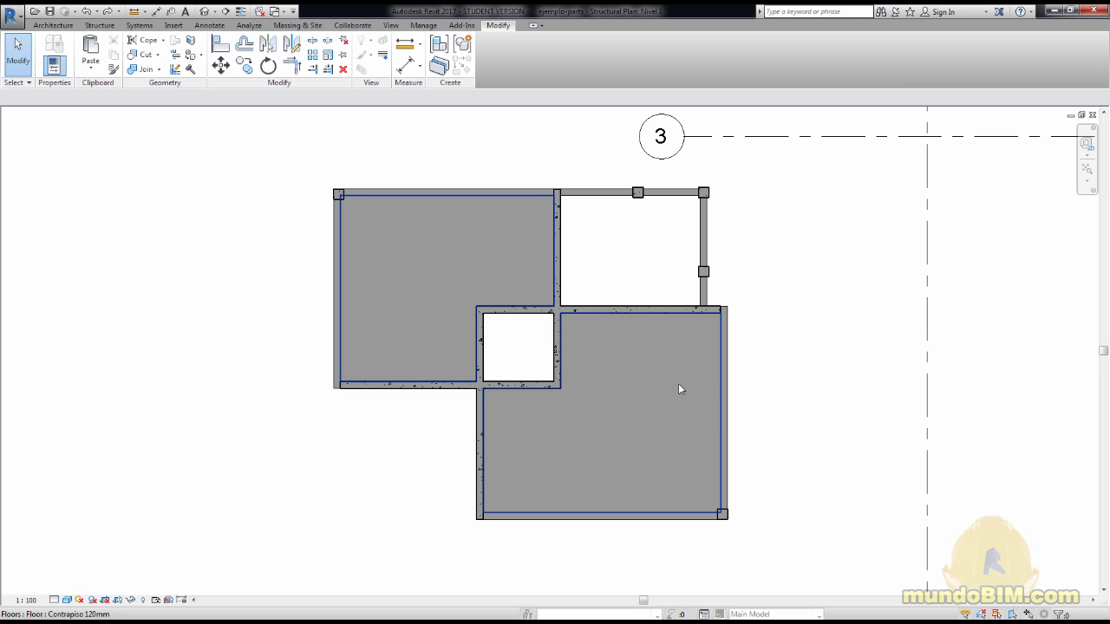
# - Create parts from the Contrapiso 120mm floor and clear the selection
pyautogui.click(631, 392)
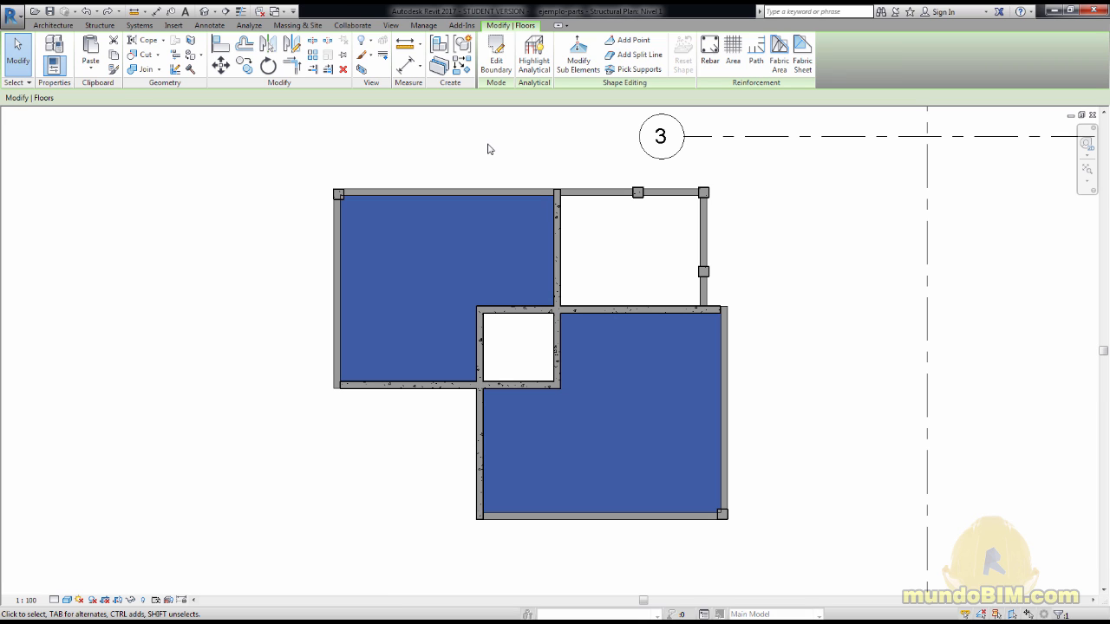
pyautogui.click(440, 65)
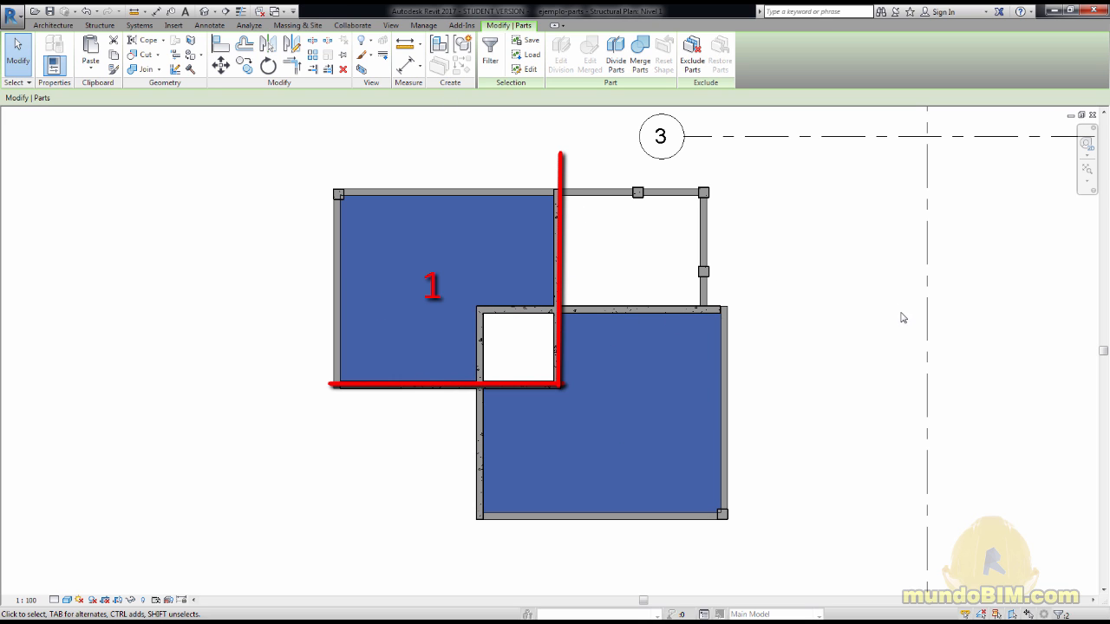
pyautogui.click(845, 299)
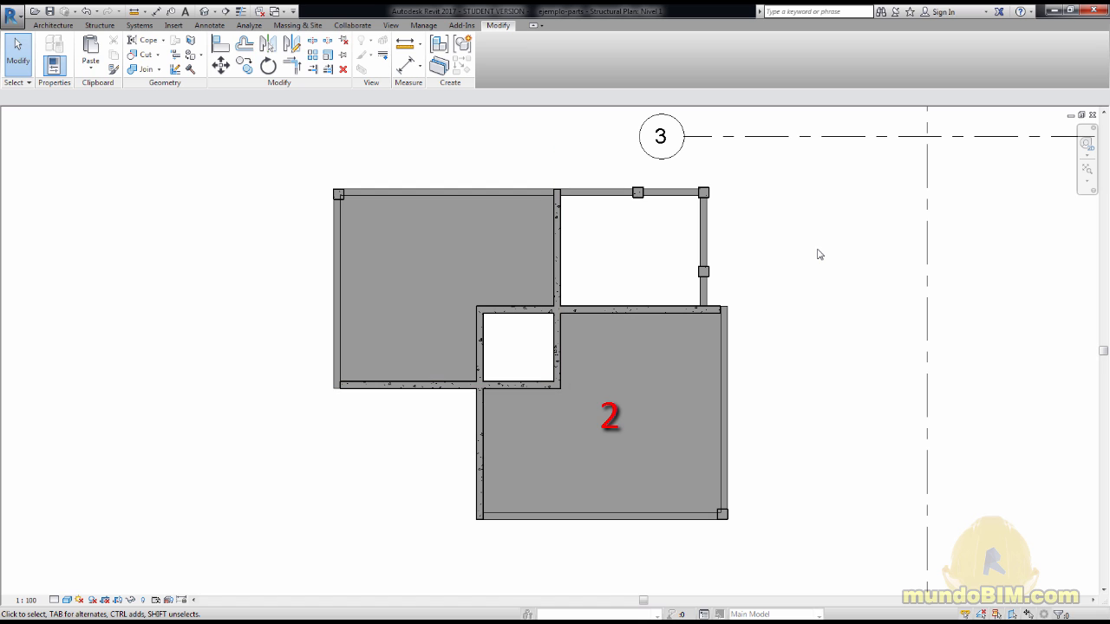
# - Select the upper-left and lower-right floor parts alternately to examine them as separate parts, and clear the selection
pyautogui.click(352, 239)
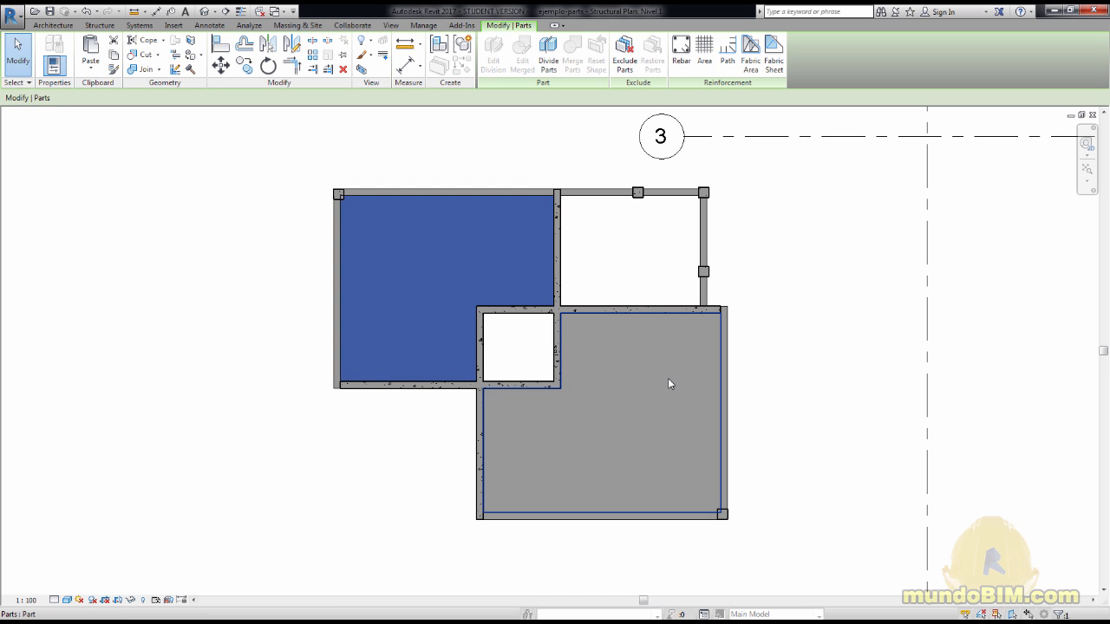
pyautogui.click(664, 379)
pyautogui.click(495, 265)
pyautogui.click(649, 369)
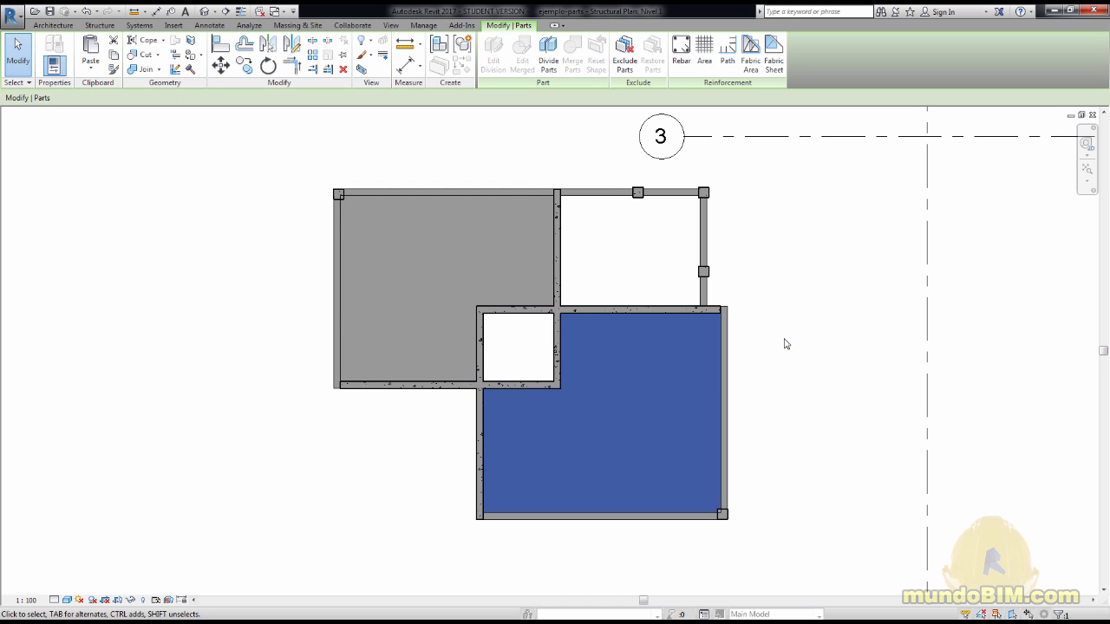
pyautogui.click(582, 274)
pyautogui.click(418, 246)
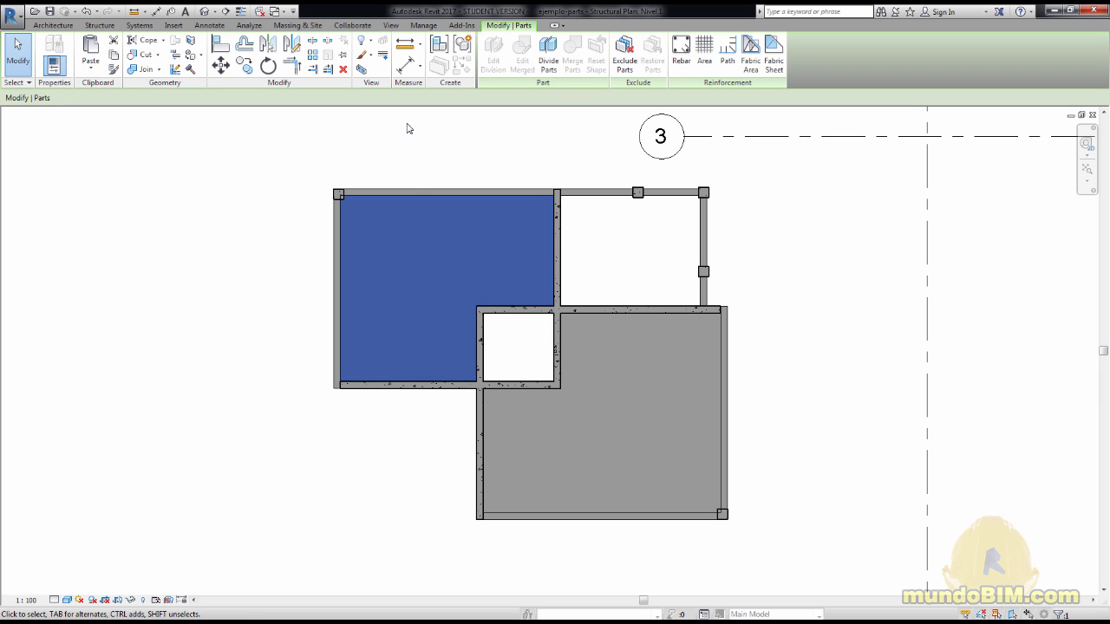
pyautogui.click(745, 286)
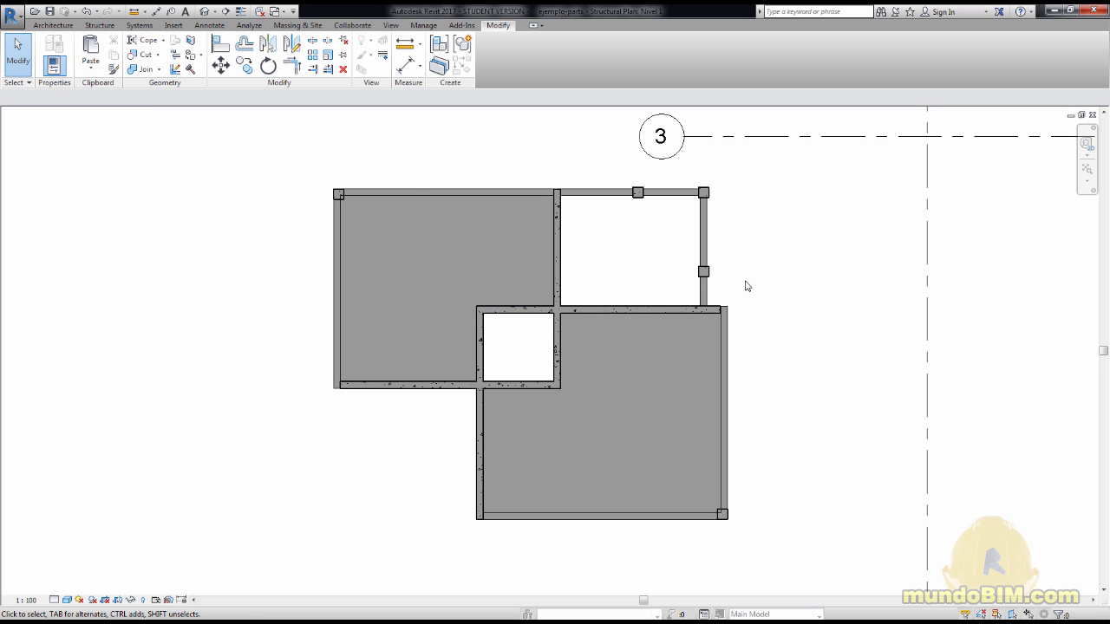
# - Divide the upper-left floor part with a sketched vertical line across its full depth, west of the shaft, and finish the division
pyautogui.click(443, 269)
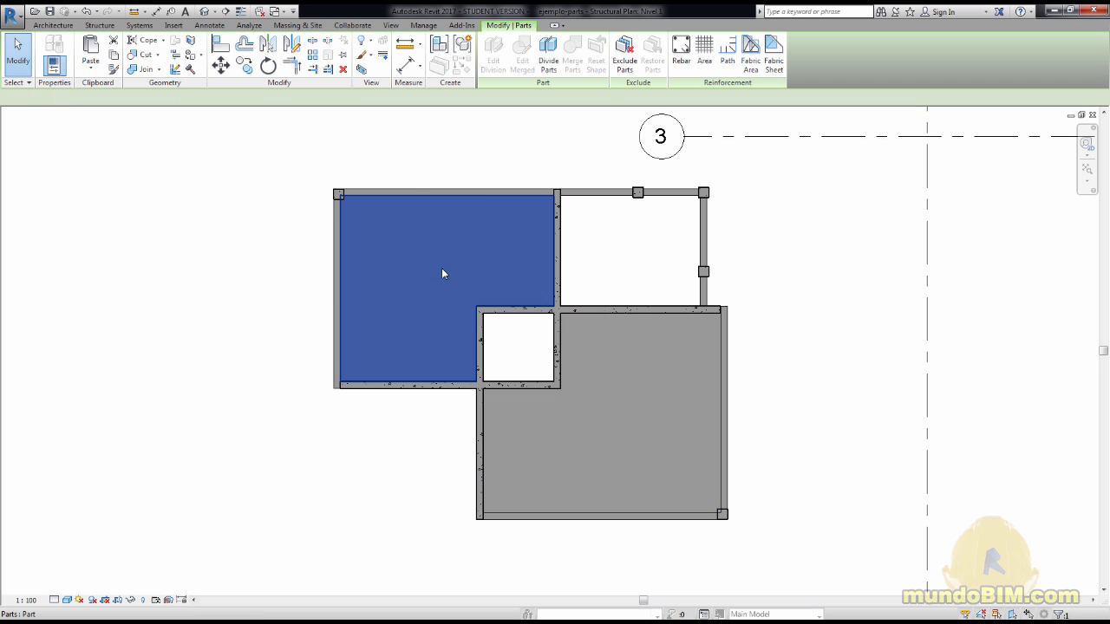
pyautogui.click(552, 53)
pyautogui.click(518, 58)
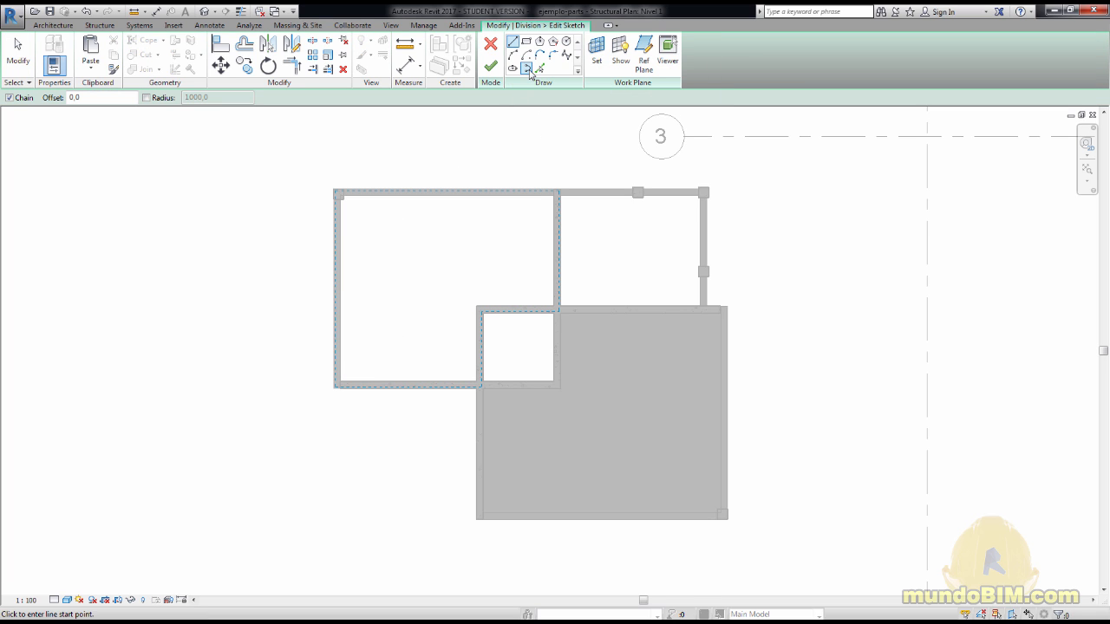
pyautogui.click(417, 163)
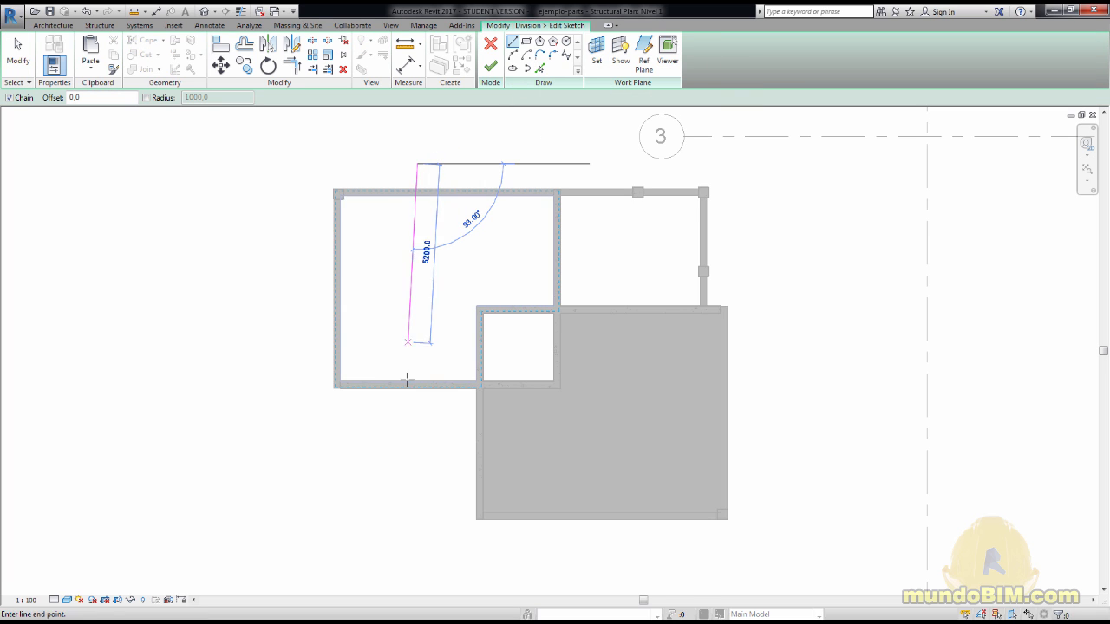
pyautogui.click(417, 415)
pyautogui.press('Escape')
pyautogui.press('Escape')
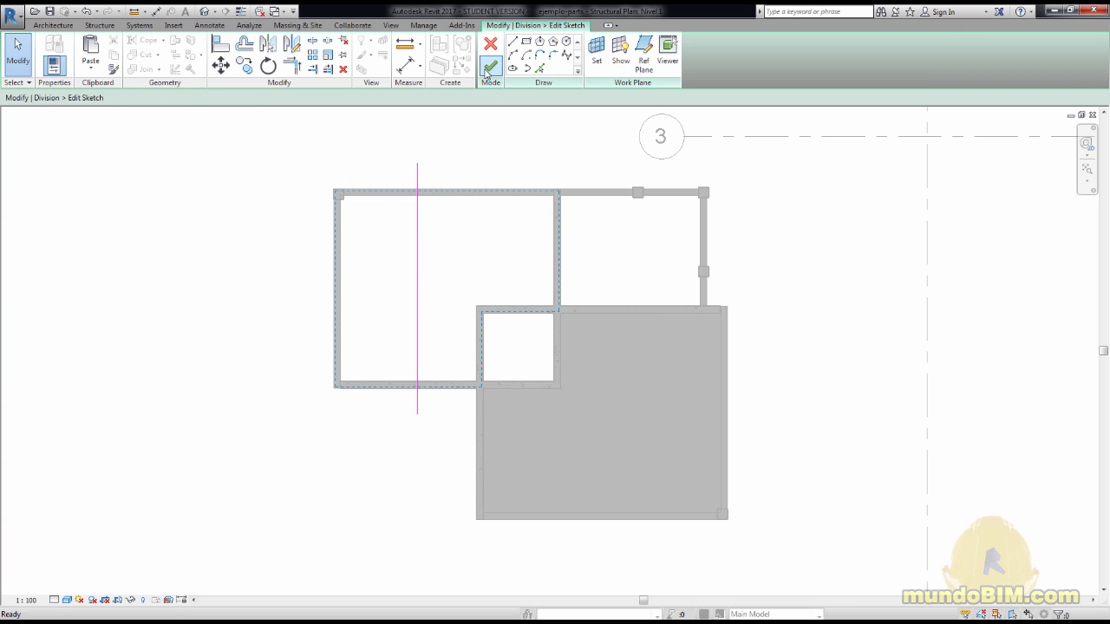
pyautogui.click(490, 66)
pyautogui.click(490, 66)
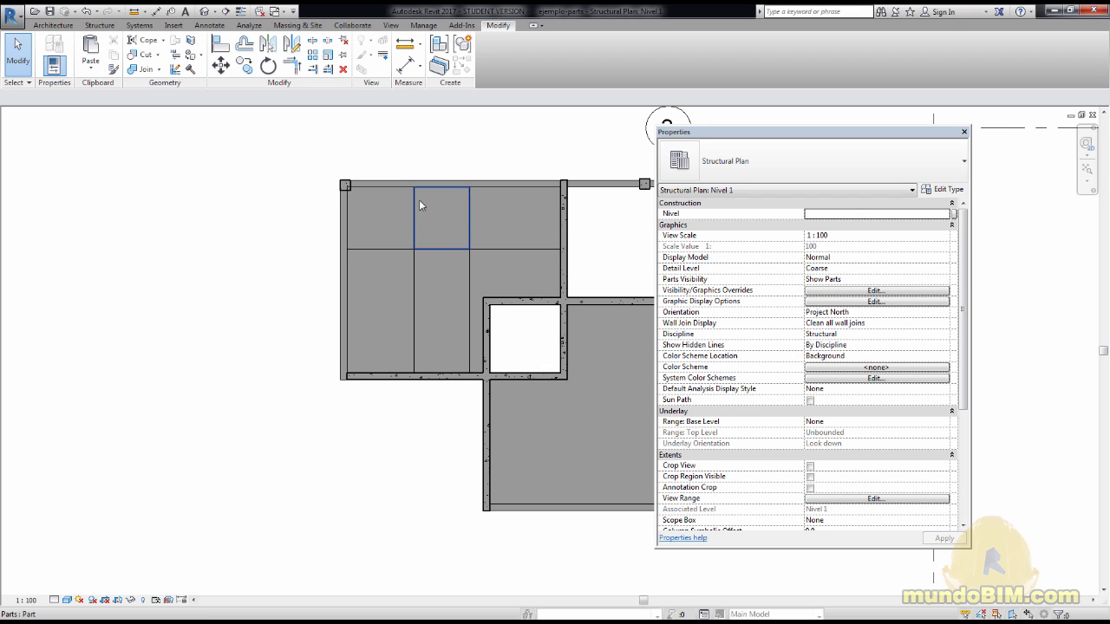
# - Set the view's Parts Visibility to Show Original, select the floor to inspect the original element, and clear the selection
pyautogui.click(944, 279)
pyautogui.click(820, 300)
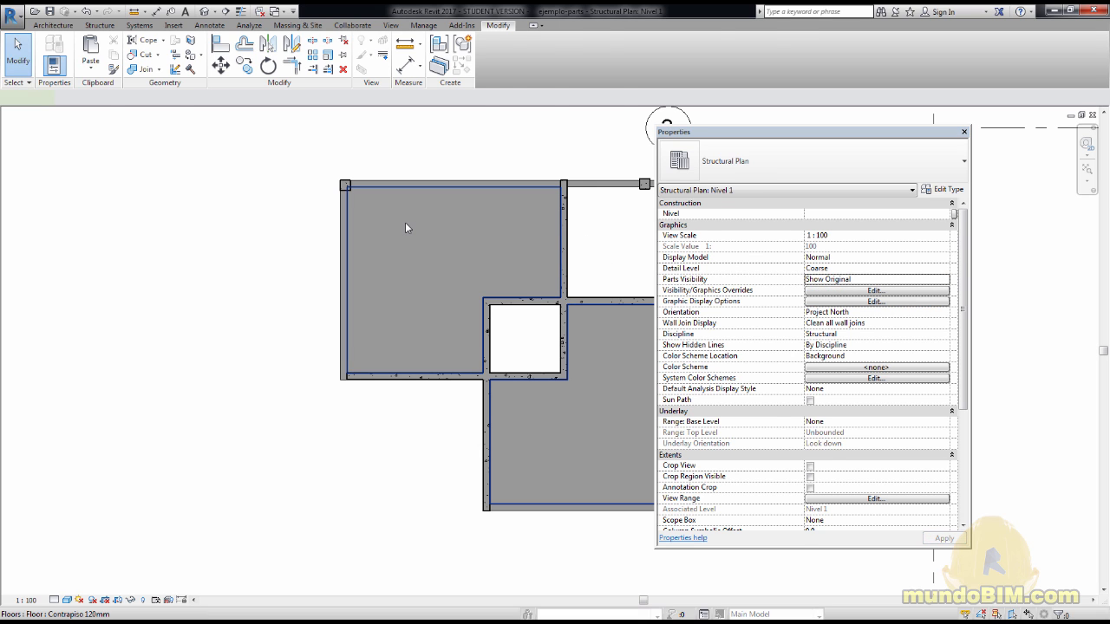
pyautogui.click(473, 223)
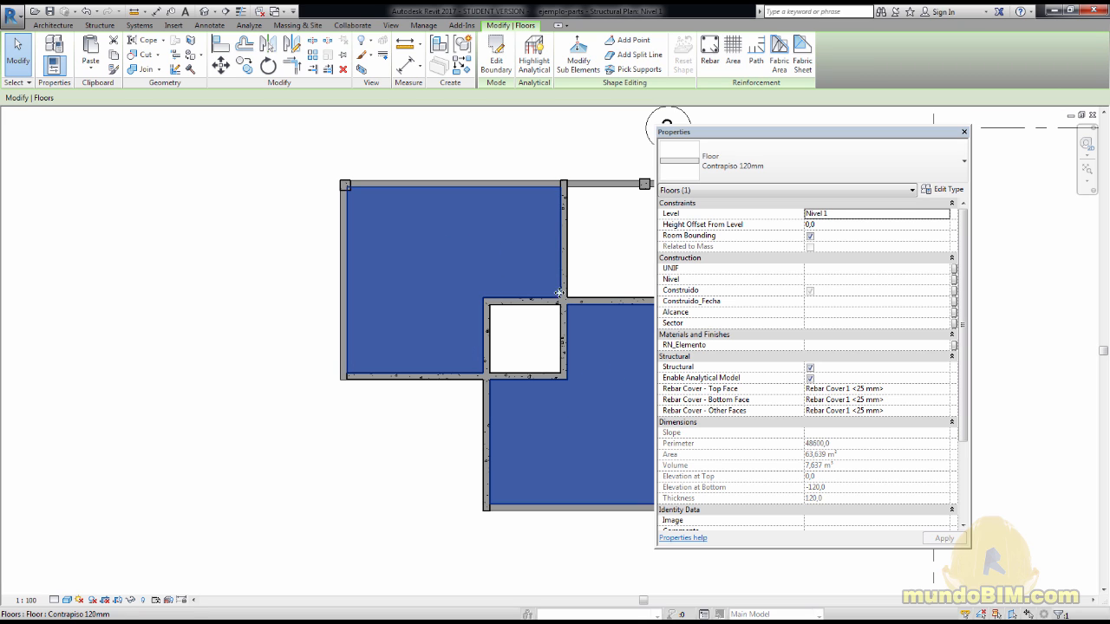
pyautogui.click(646, 232)
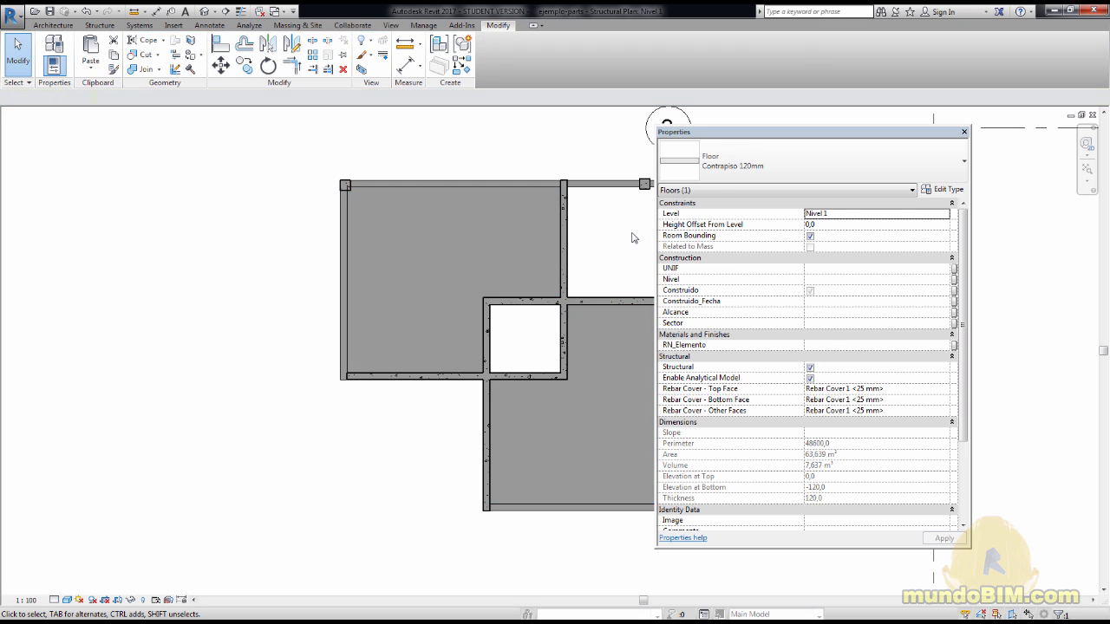
# - Set the structural plan's Parts Visibility to Show Both
pyautogui.click(945, 279)
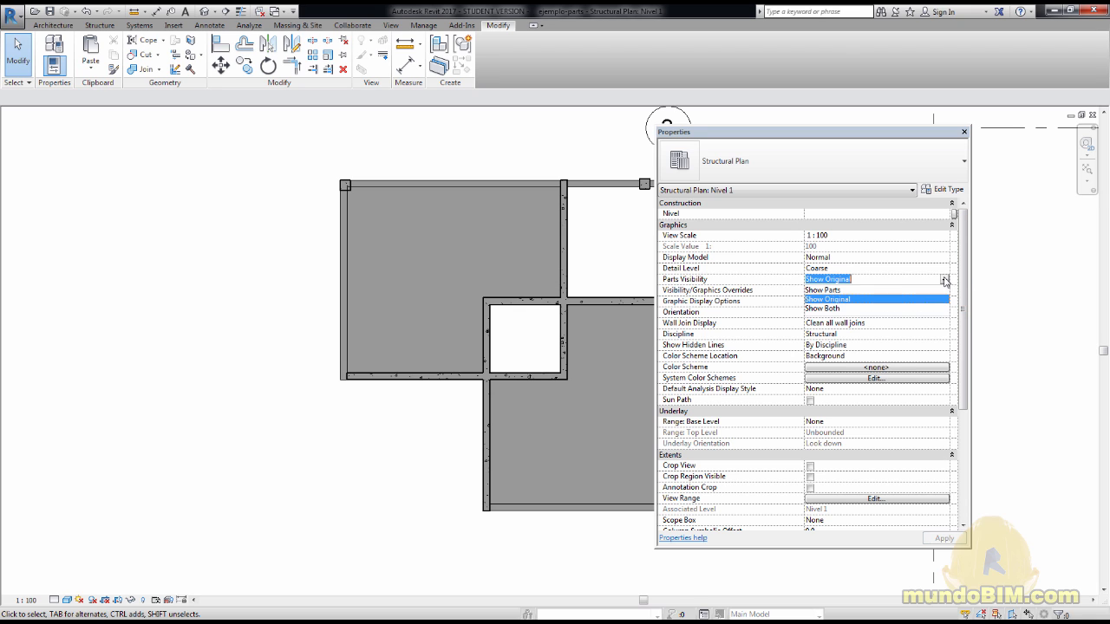
pyautogui.click(826, 309)
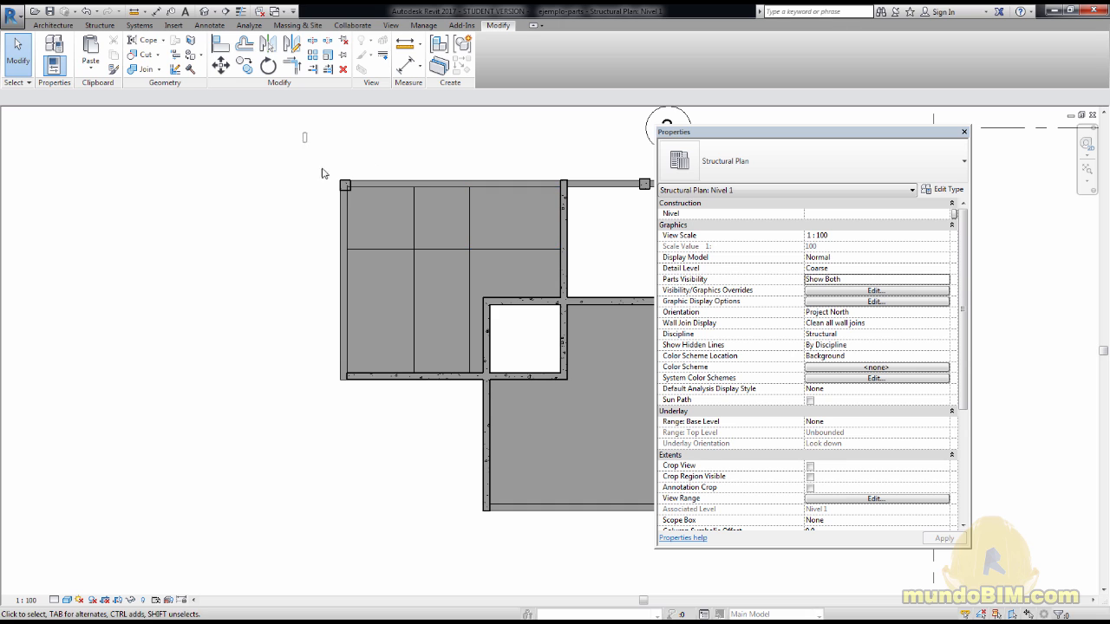
# - Set the structural plan's Parts Visibility to Show Parts
pyautogui.moveTo(303, 132); pyautogui.dragTo(466, 280)
pyautogui.click(441, 130)
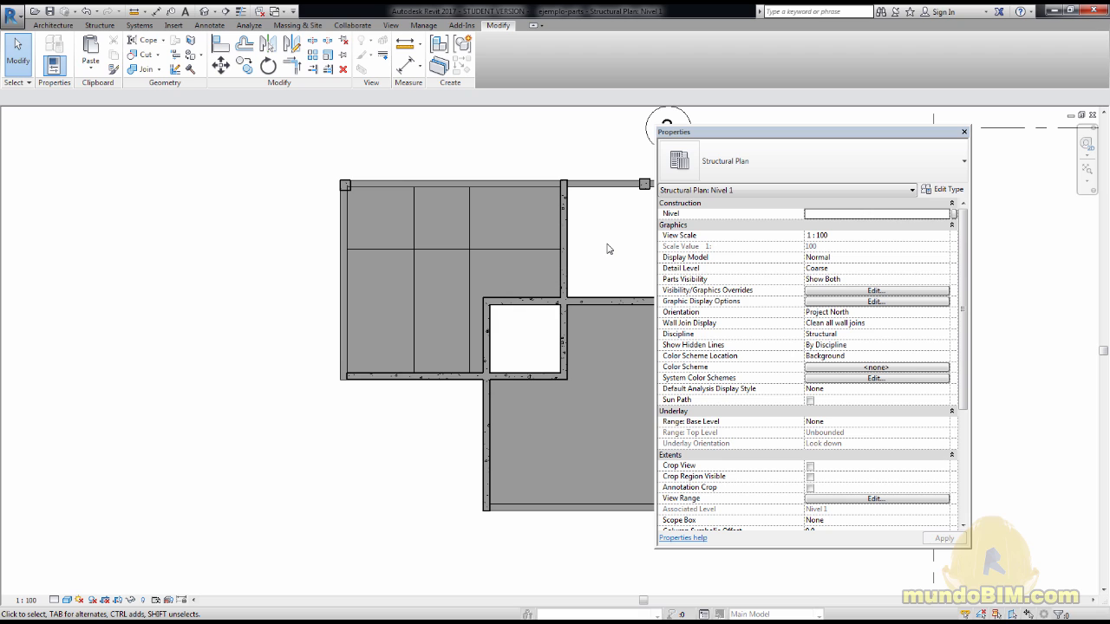
pyautogui.click(945, 279)
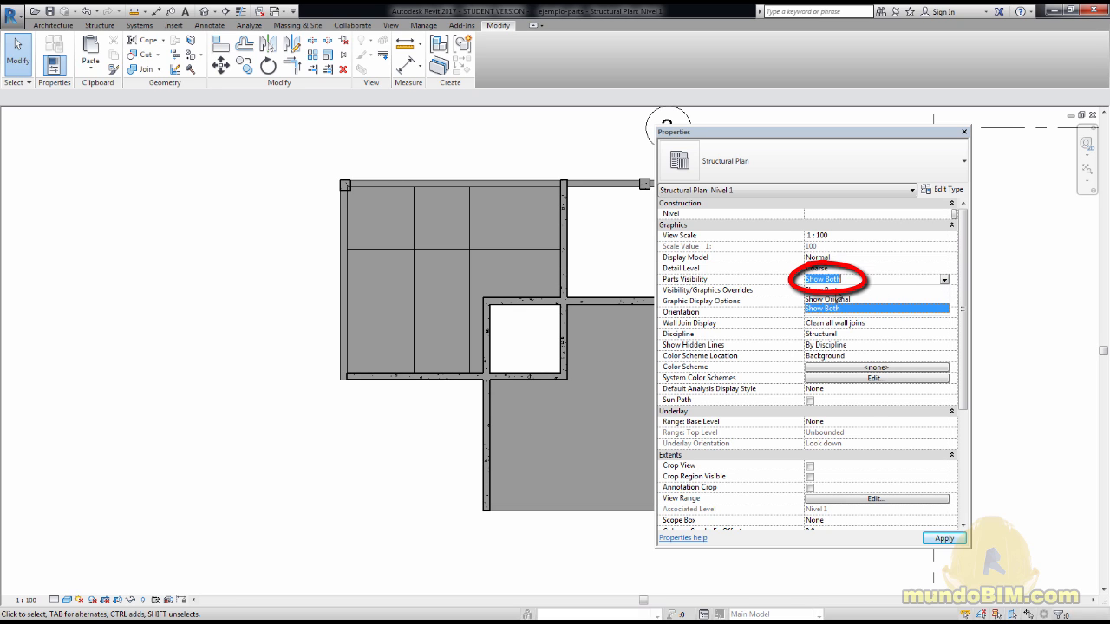
pyautogui.click(825, 290)
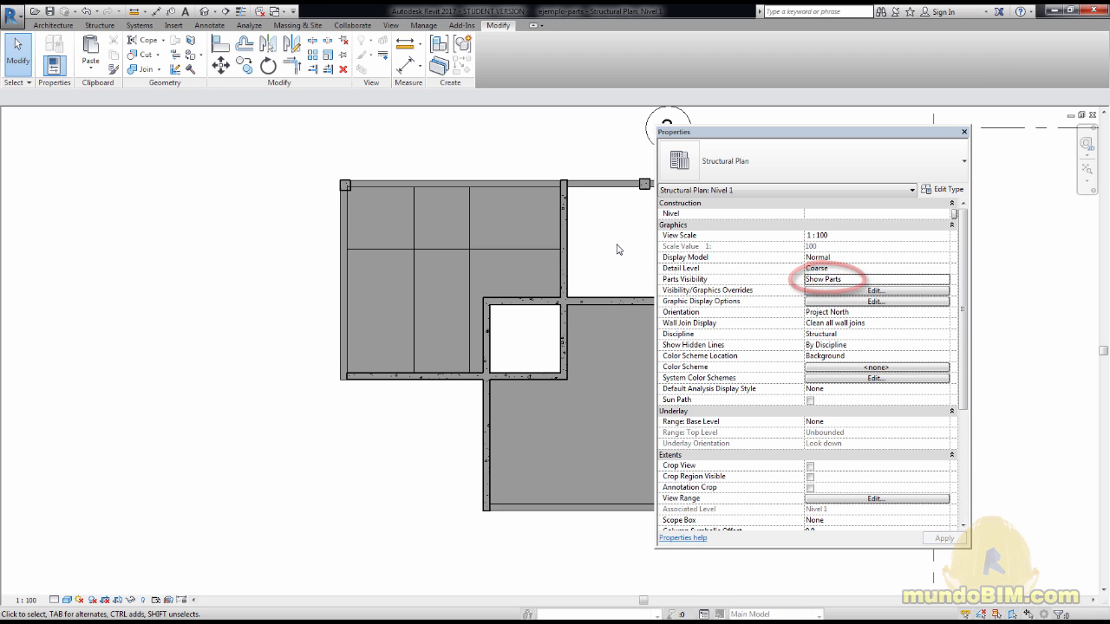
# - Turn off the Parts model category in the structural plan's Visibility/Graphic Overrides and apply the change
pyautogui.click(391, 25)
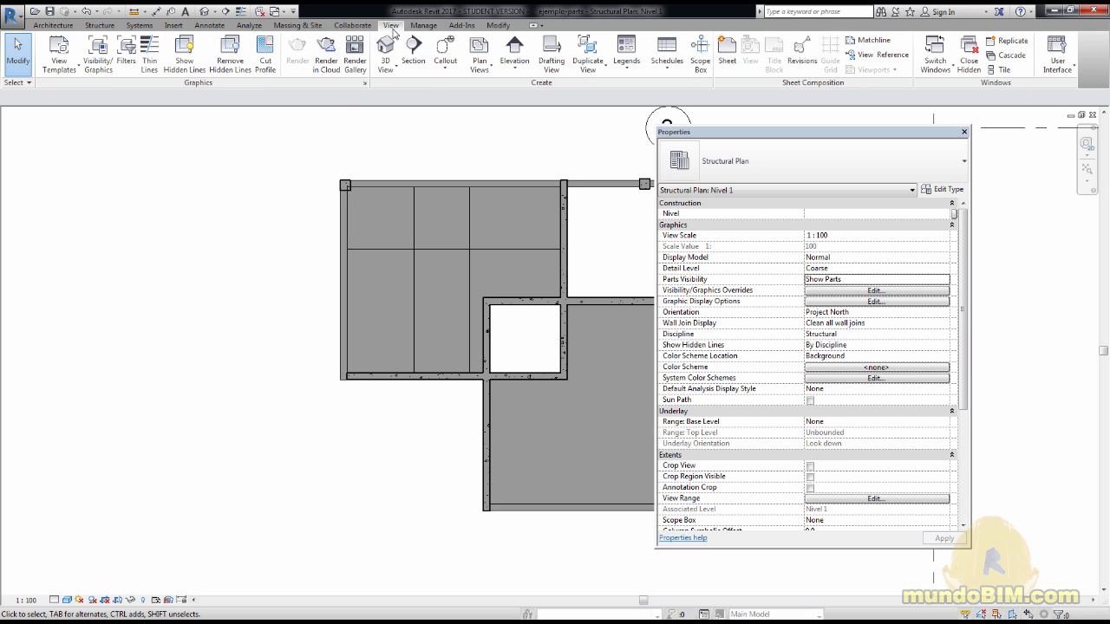
pyautogui.click(101, 63)
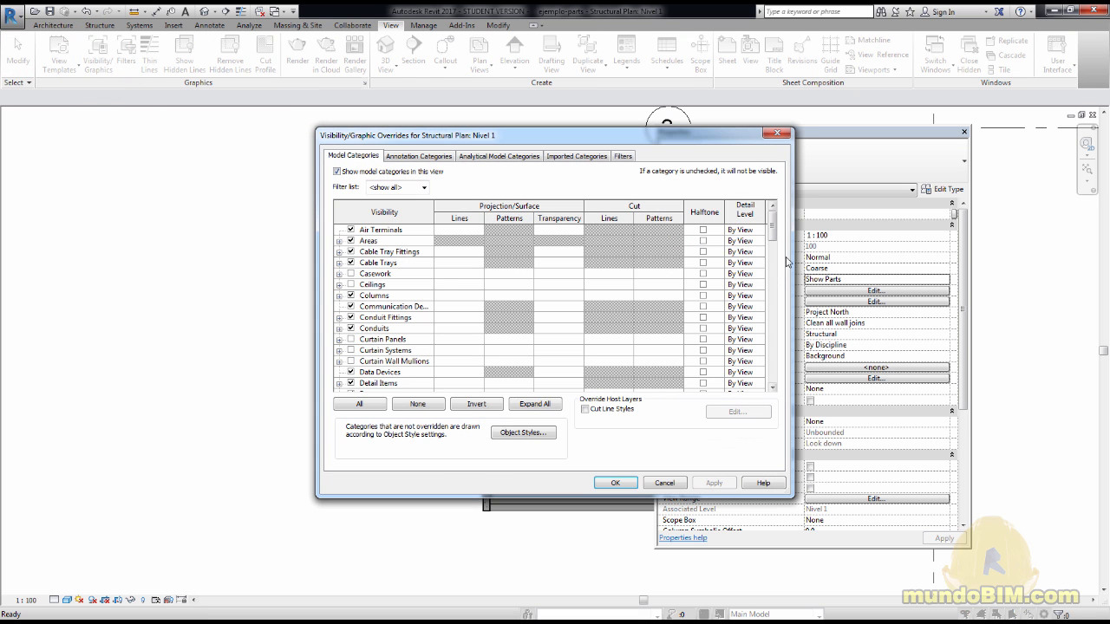
pyautogui.moveTo(776, 233)
pyautogui.mouseDown()
pyautogui.moveTo(759, 298)
pyautogui.moveTo(773, 348)
pyautogui.moveTo(773, 315)
pyautogui.mouseUp()
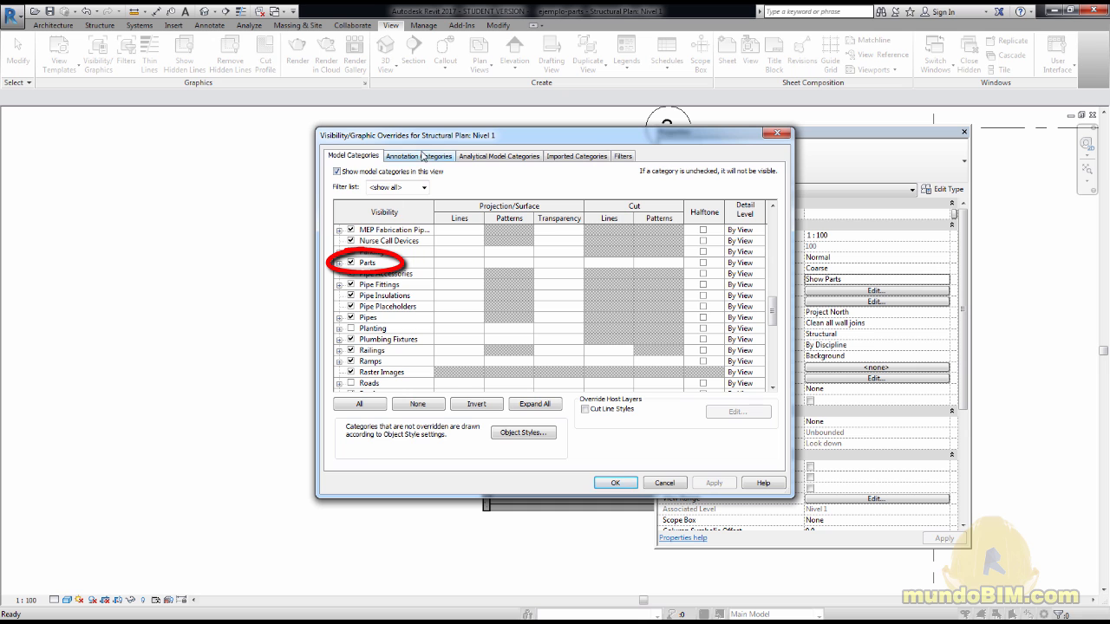
pyautogui.moveTo(421, 140); pyautogui.dragTo(668, 125)
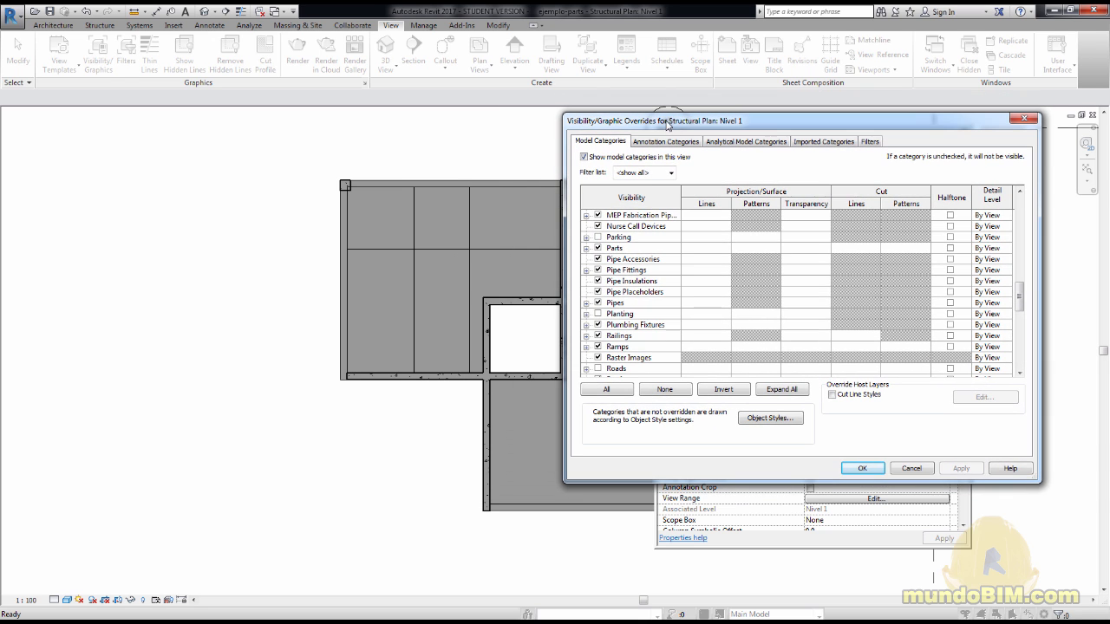
pyautogui.click(614, 248)
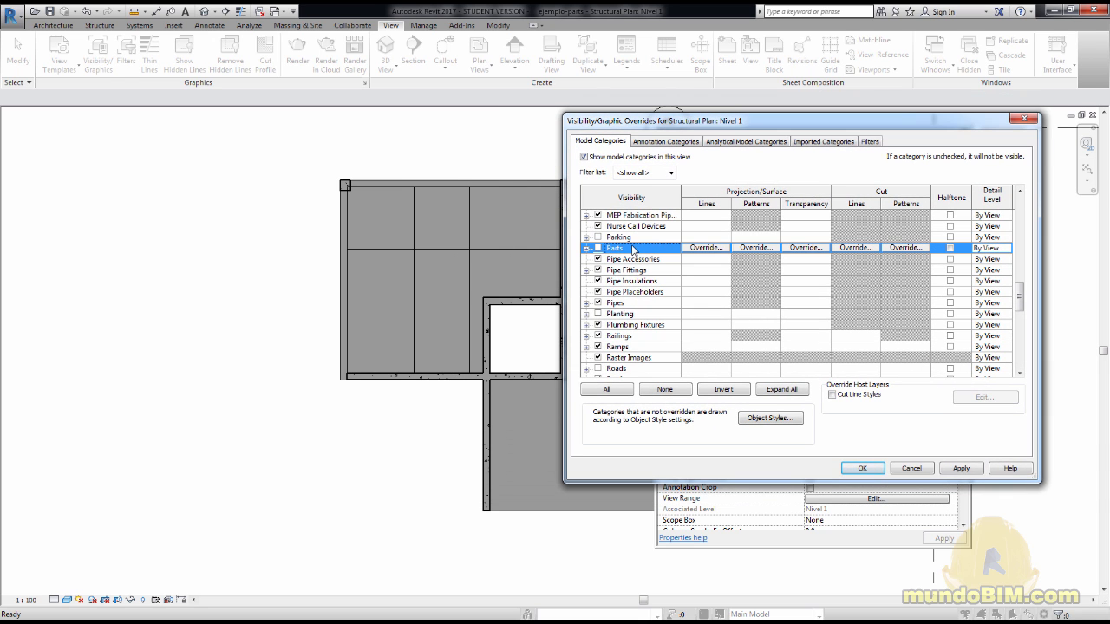
pyautogui.click(961, 468)
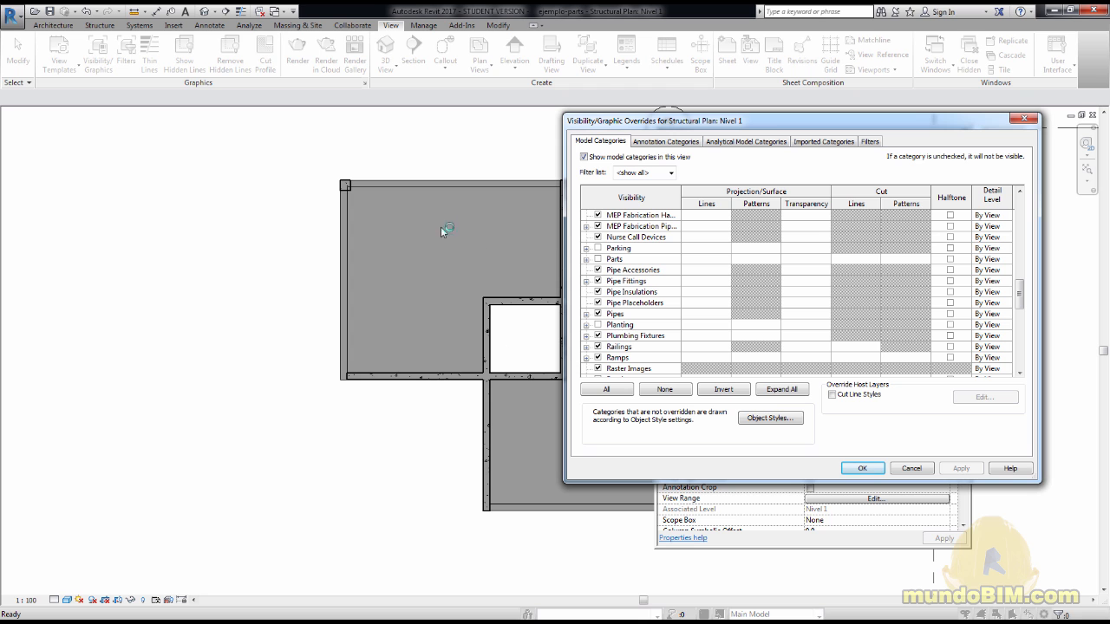
pyautogui.click(851, 468)
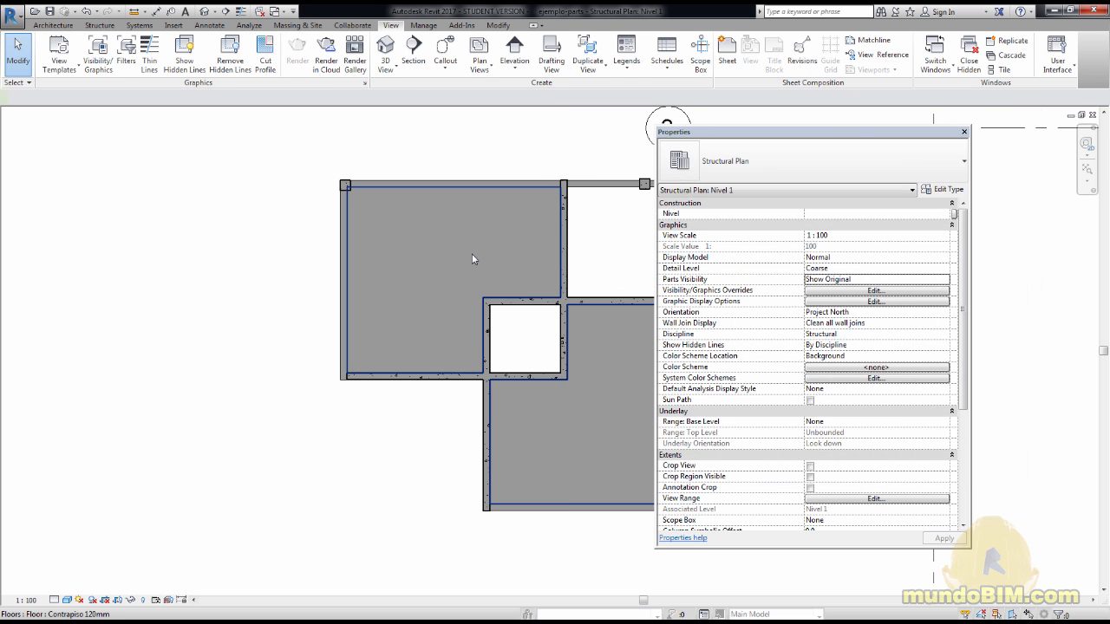
# - Select the upper-left area of the floor to inspect the original element, and clear the selection
pyautogui.click(471, 253)
pyautogui.click(178, 288)
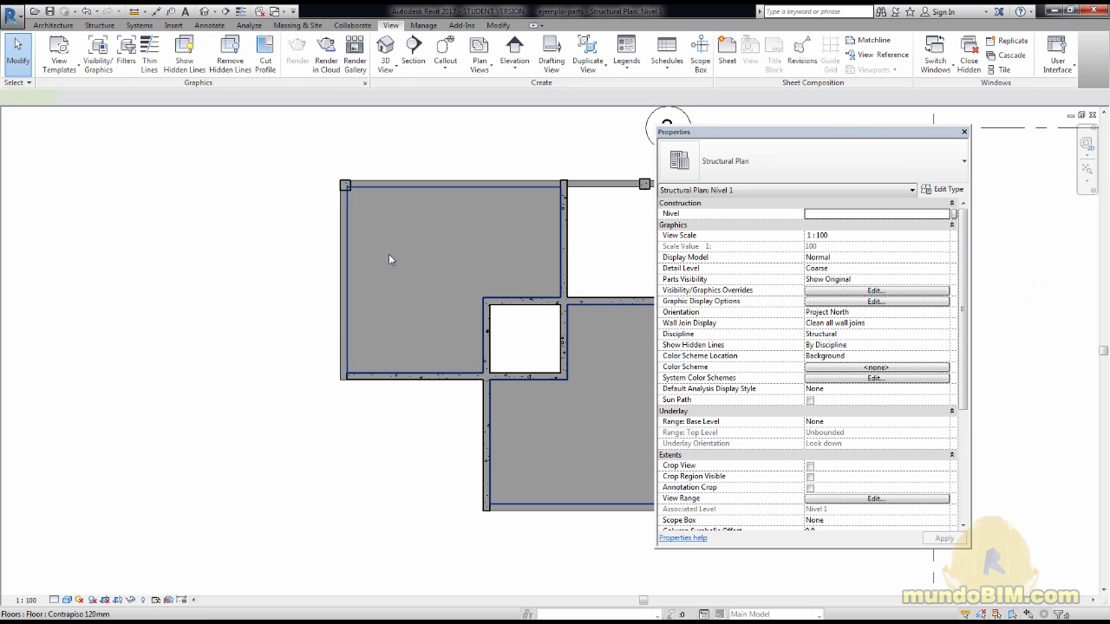
pyautogui.click(388, 254)
pyautogui.click(219, 279)
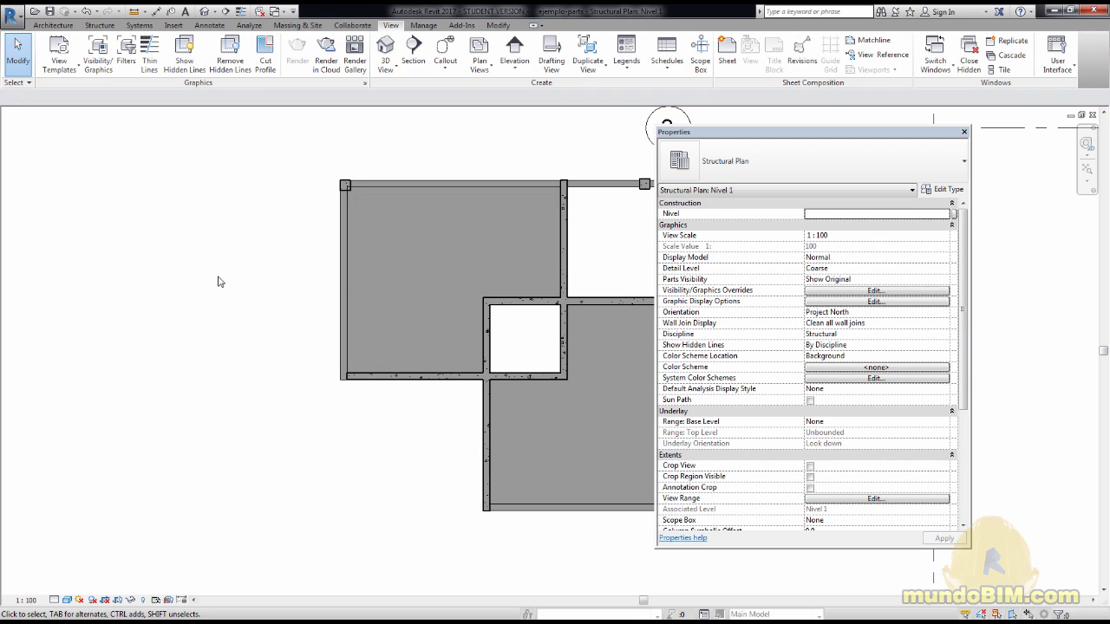
# - Set the plan's Parts Visibility back to Show Parts and check the Parts category in the Visibility/Graphic Overrides
pyautogui.click(946, 280)
pyautogui.click(876, 289)
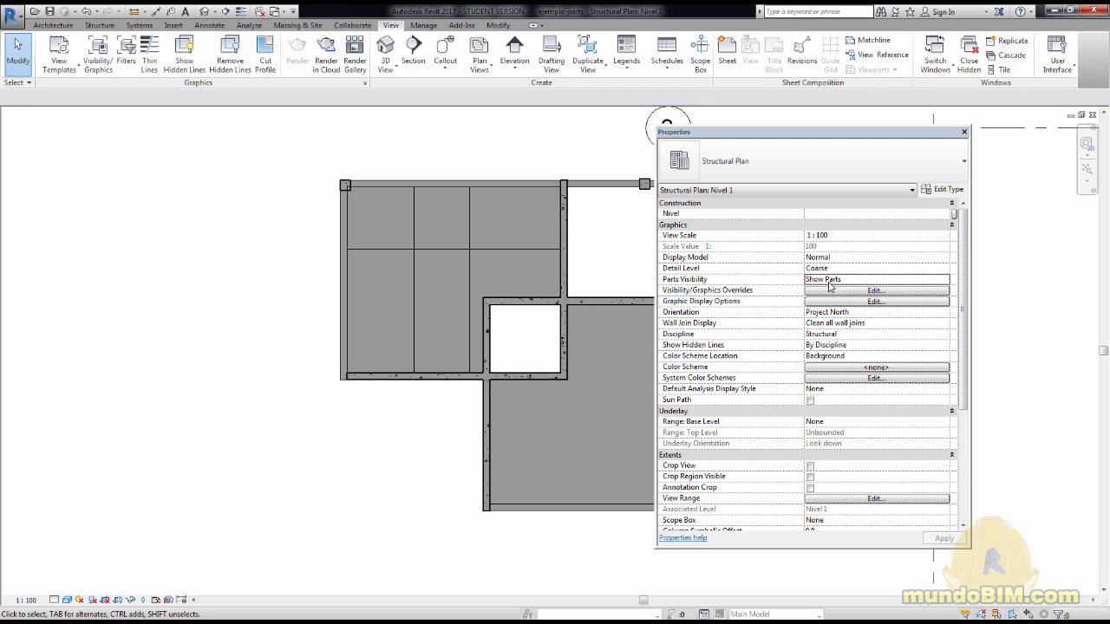
pyautogui.press('v')
pyautogui.press('v')
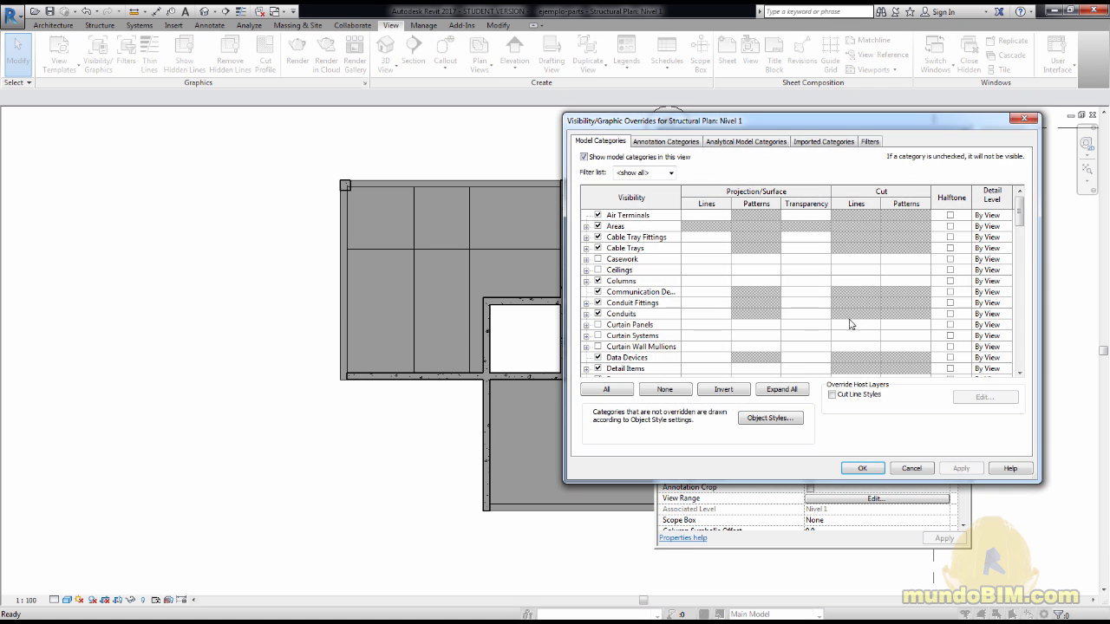
pyautogui.moveTo(1019, 212); pyautogui.dragTo(1023, 288)
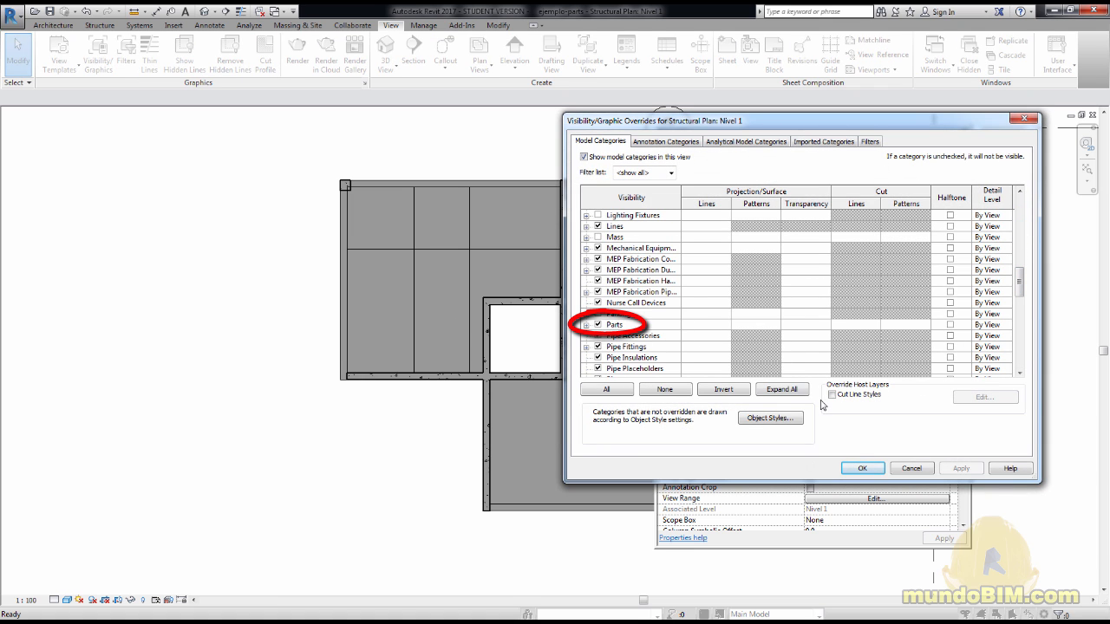
pyautogui.click(862, 468)
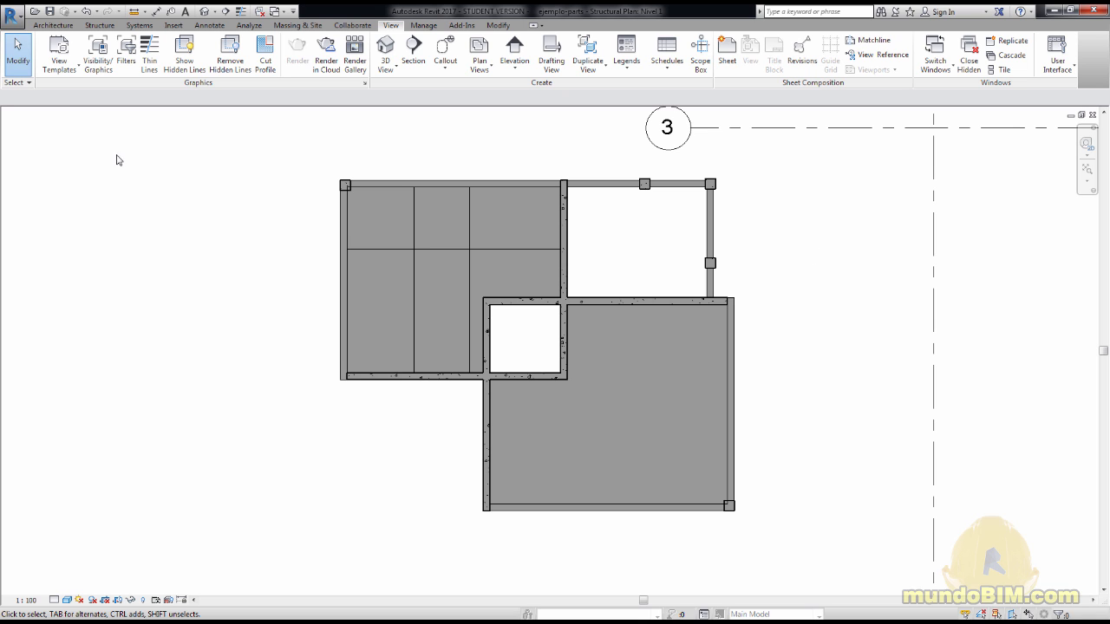
# - Select the divided upper-left floor parts and the undivided lower-right part individually to examine them, and clear the selection
pyautogui.click(384, 208)
pyautogui.click(425, 263)
pyautogui.click(491, 233)
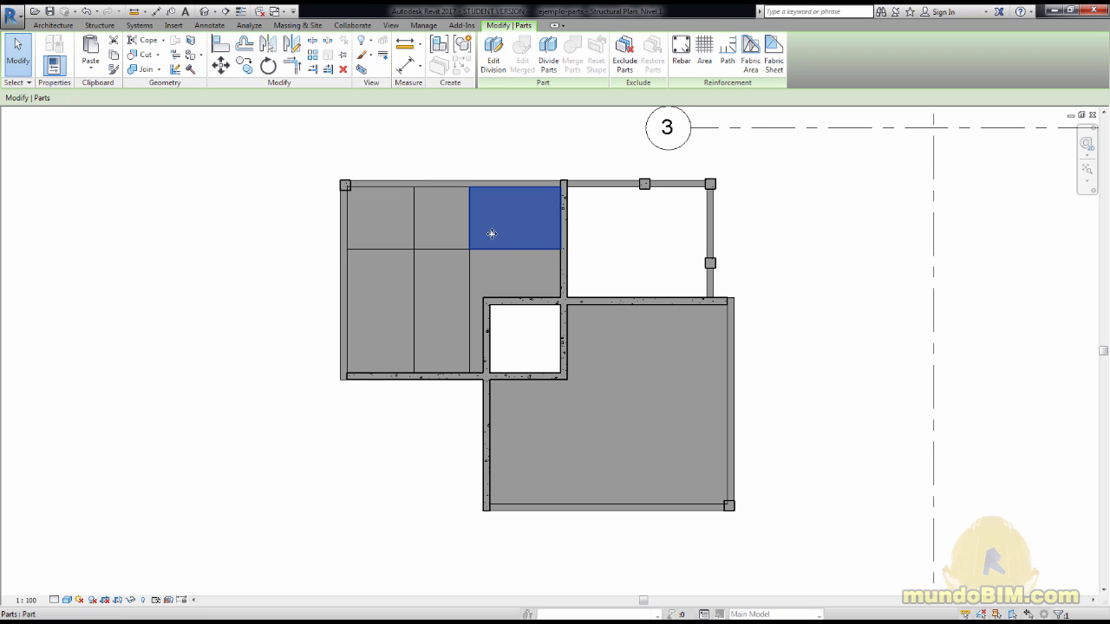
pyautogui.click(479, 253)
pyautogui.click(416, 204)
pyautogui.click(387, 283)
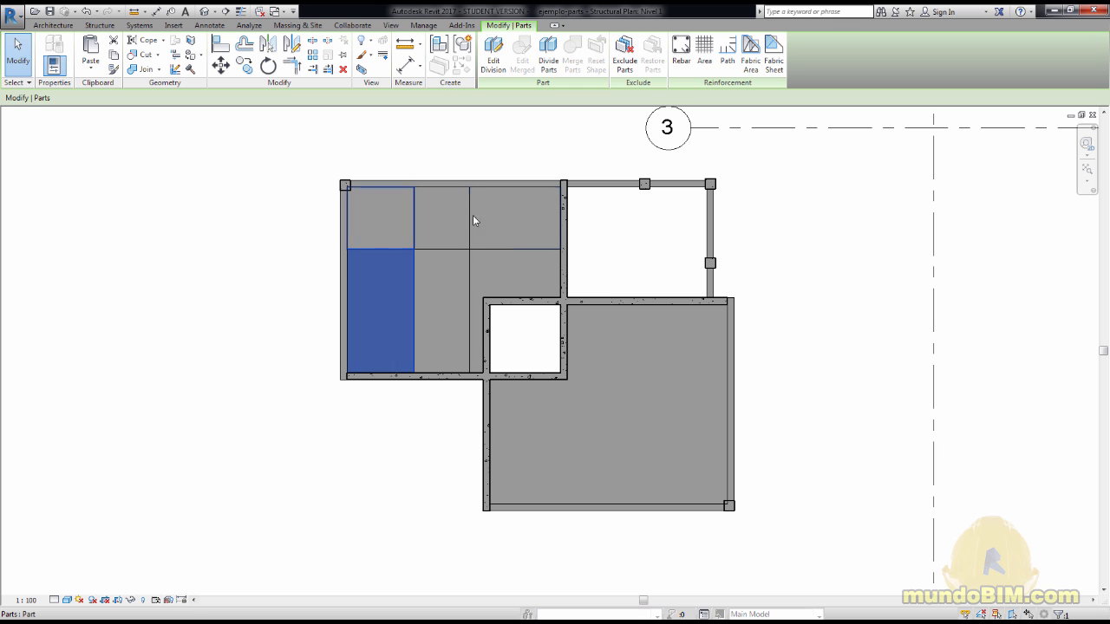
pyautogui.click(147, 302)
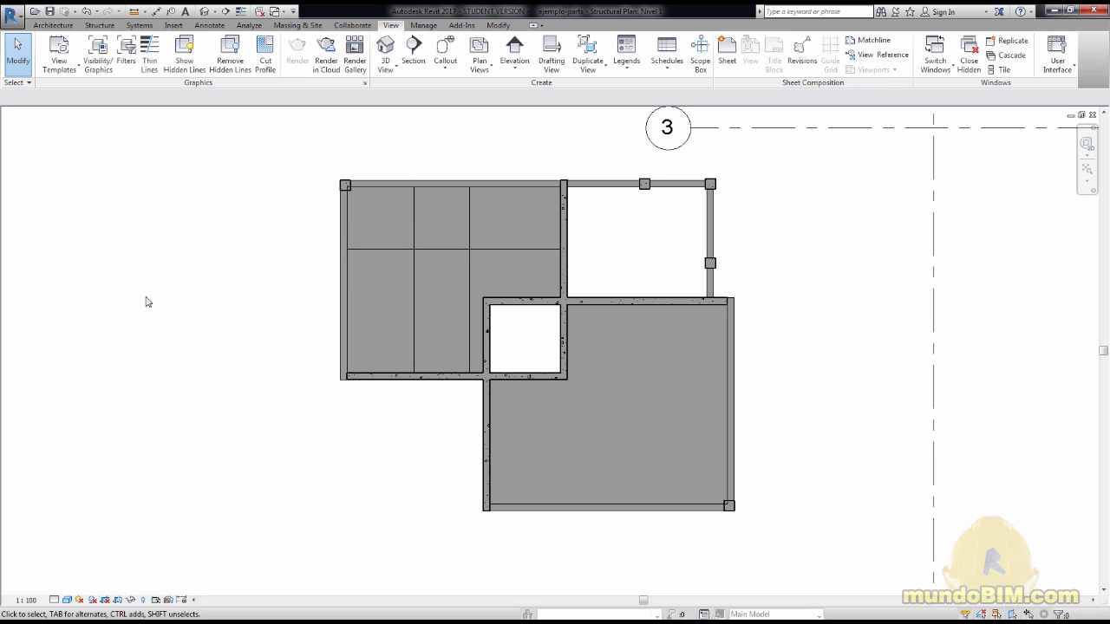
pyautogui.click(621, 409)
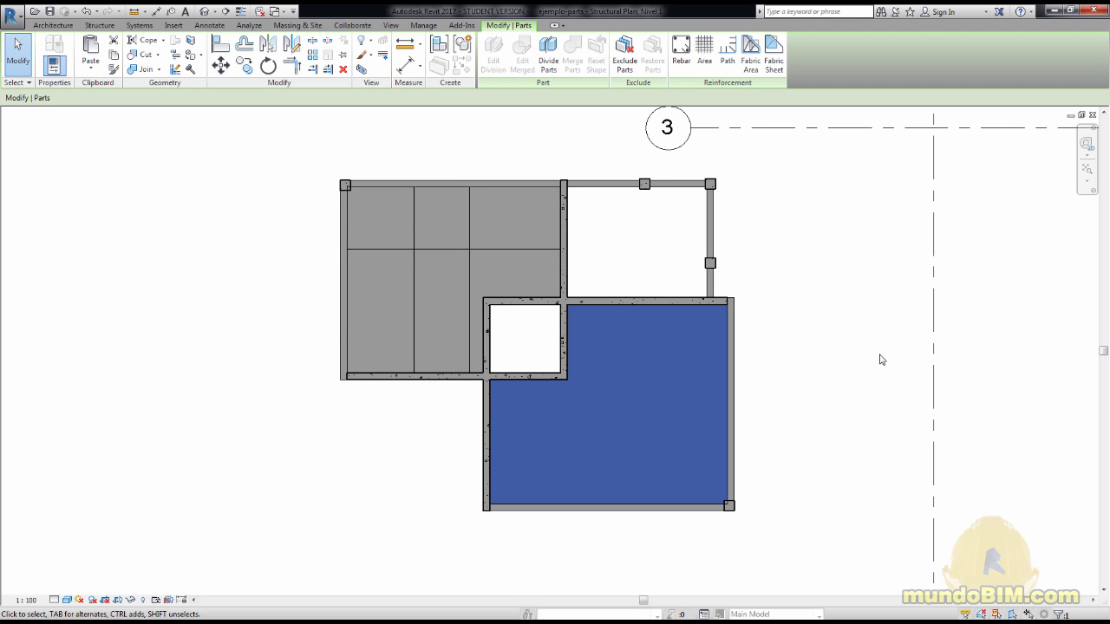
pyautogui.click(879, 359)
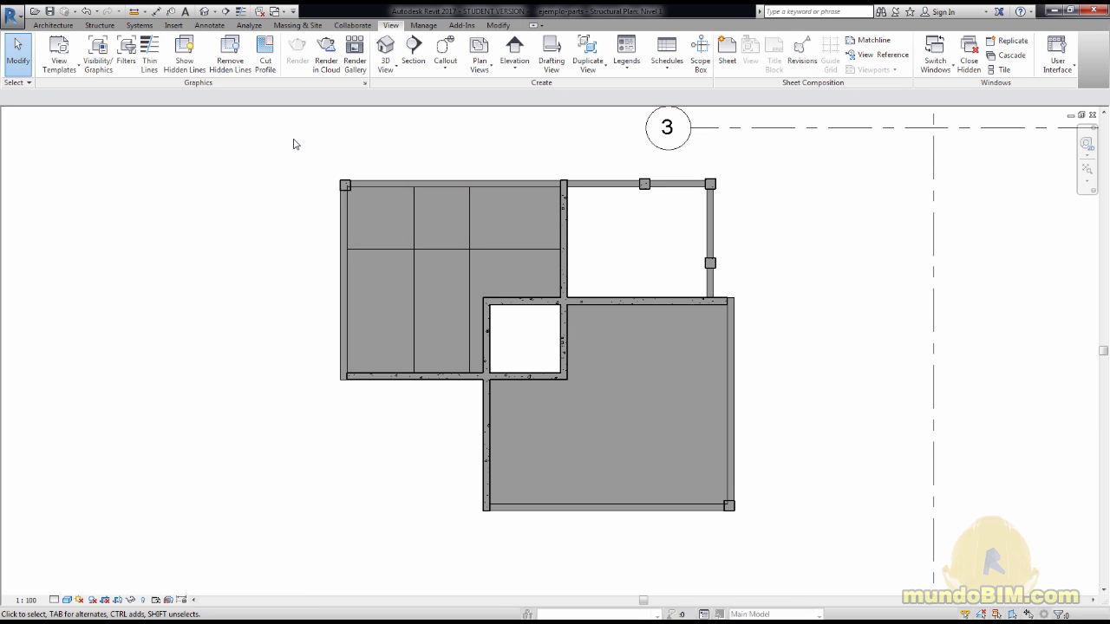
# - Select the whole plan, filter out structural columns, structural framing and walls, and delete the remaining parts, accepting the element deletion
pyautogui.moveTo(290, 154); pyautogui.dragTo(778, 539)
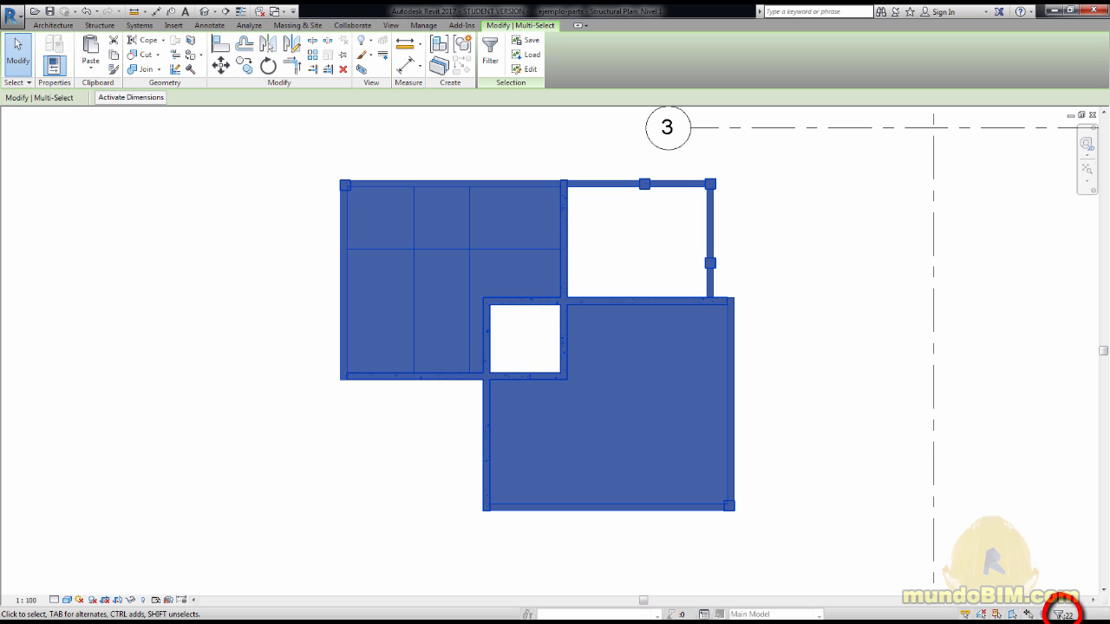
pyautogui.click(1059, 613)
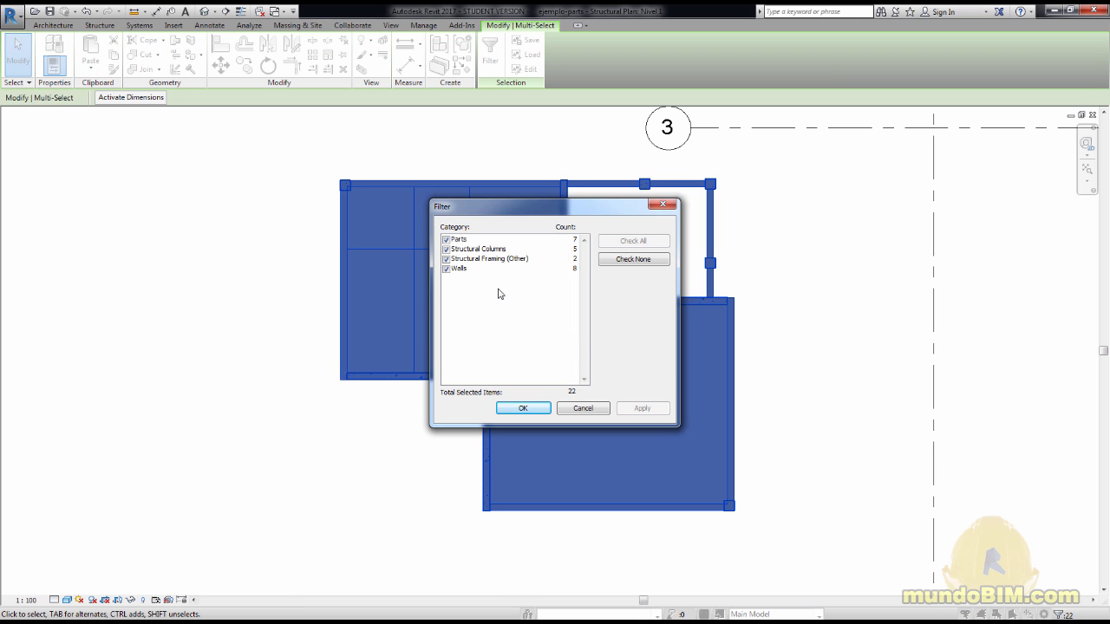
pyautogui.click(446, 249)
pyautogui.click(447, 258)
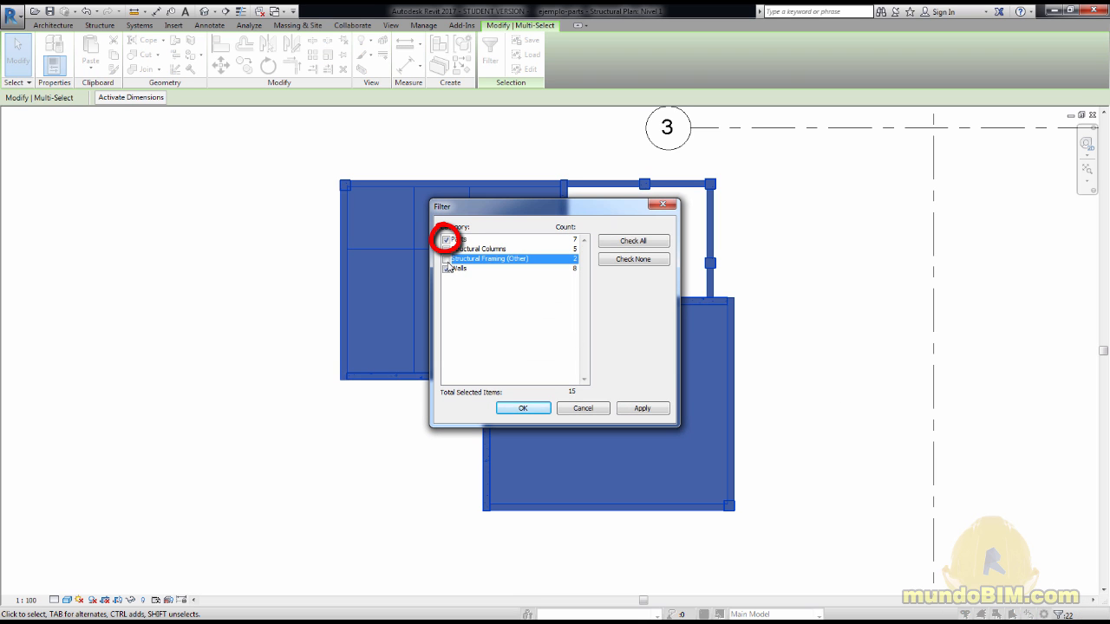
pyautogui.click(447, 268)
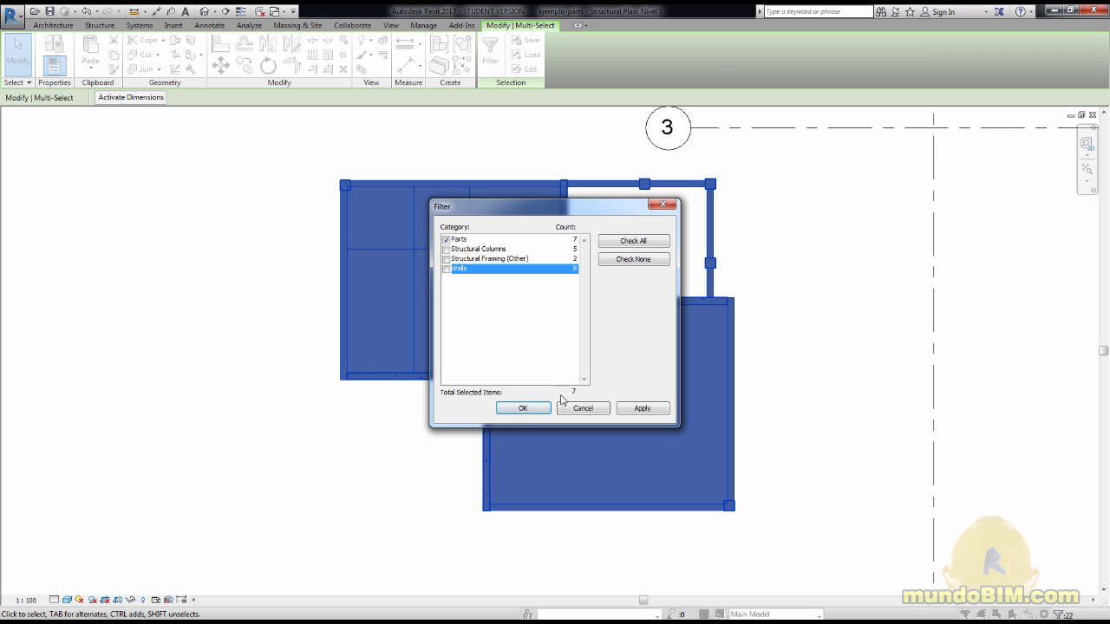
pyautogui.click(538, 411)
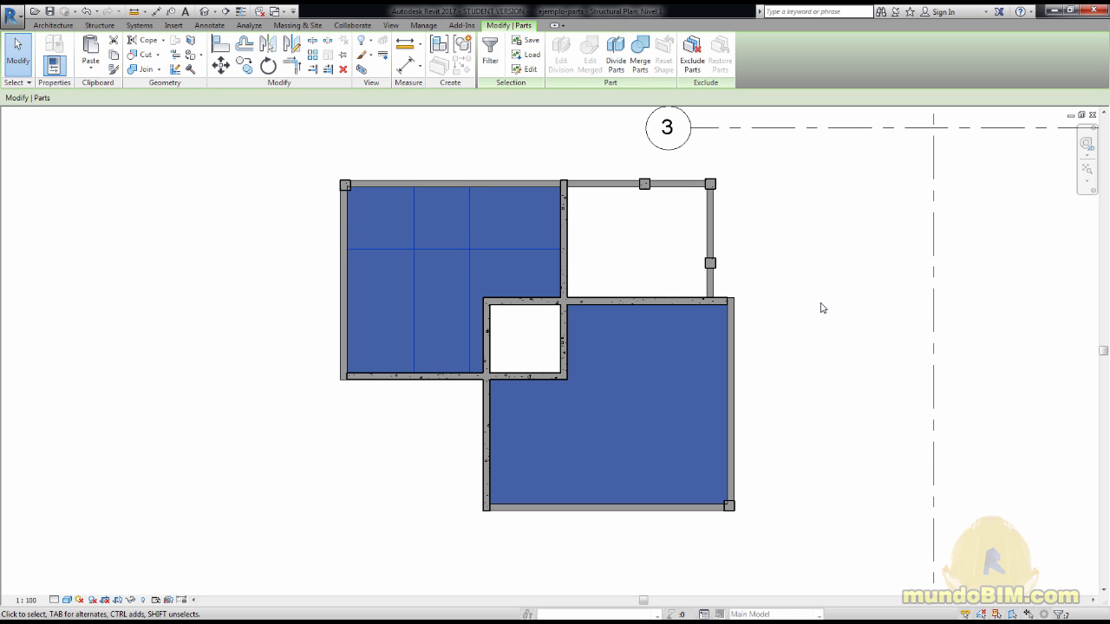
pyautogui.click(344, 70)
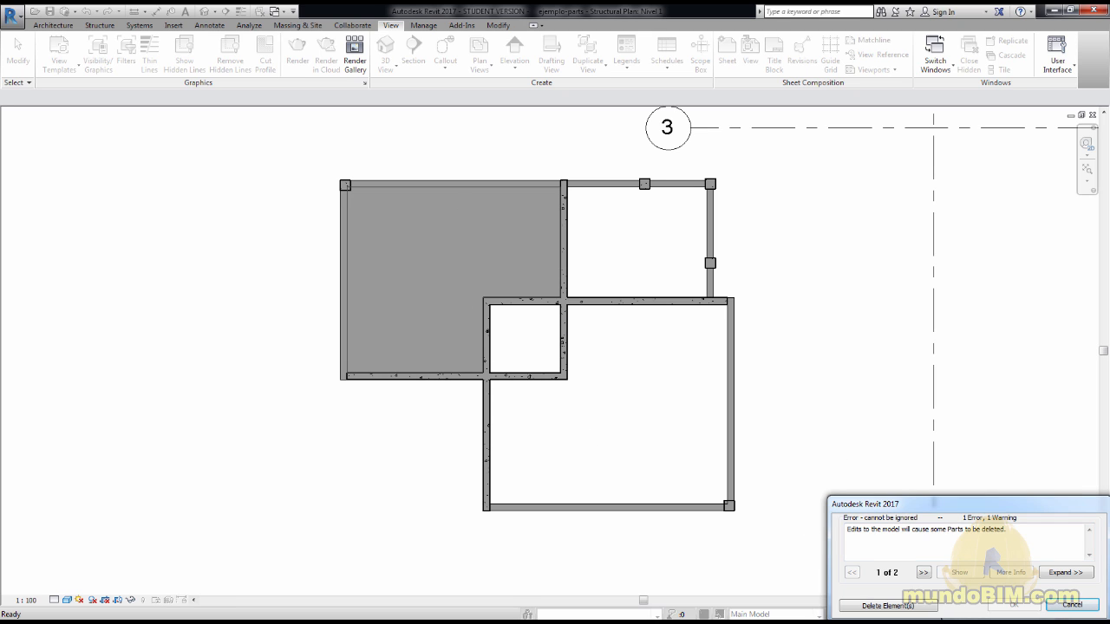
pyautogui.click(905, 606)
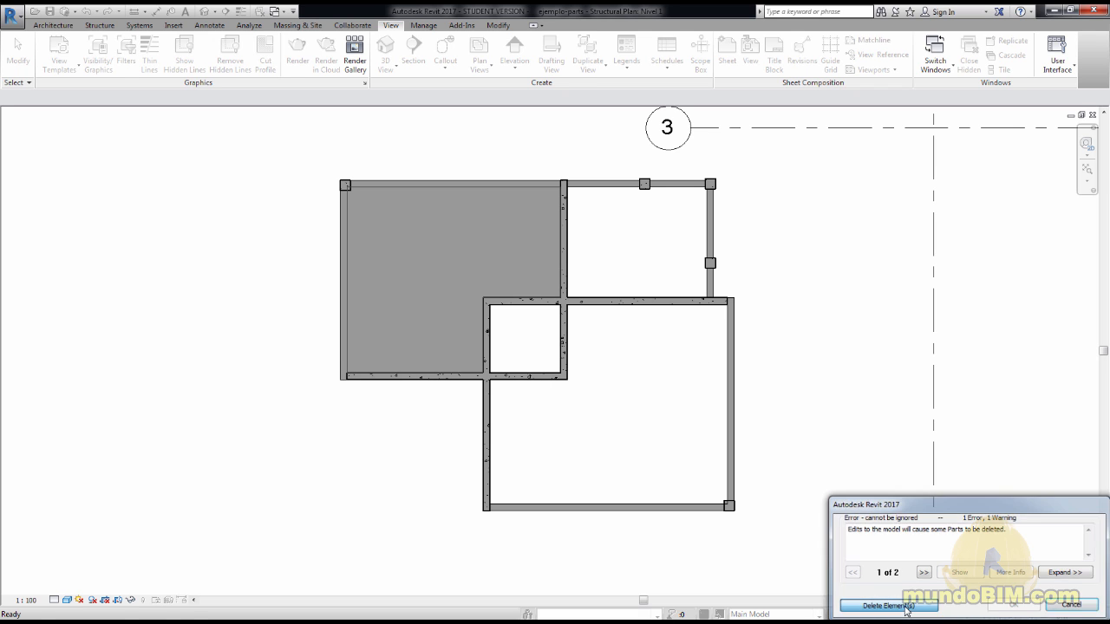
# - Select the original floor and examine the Create Parts command available for it
pyautogui.click(635, 384)
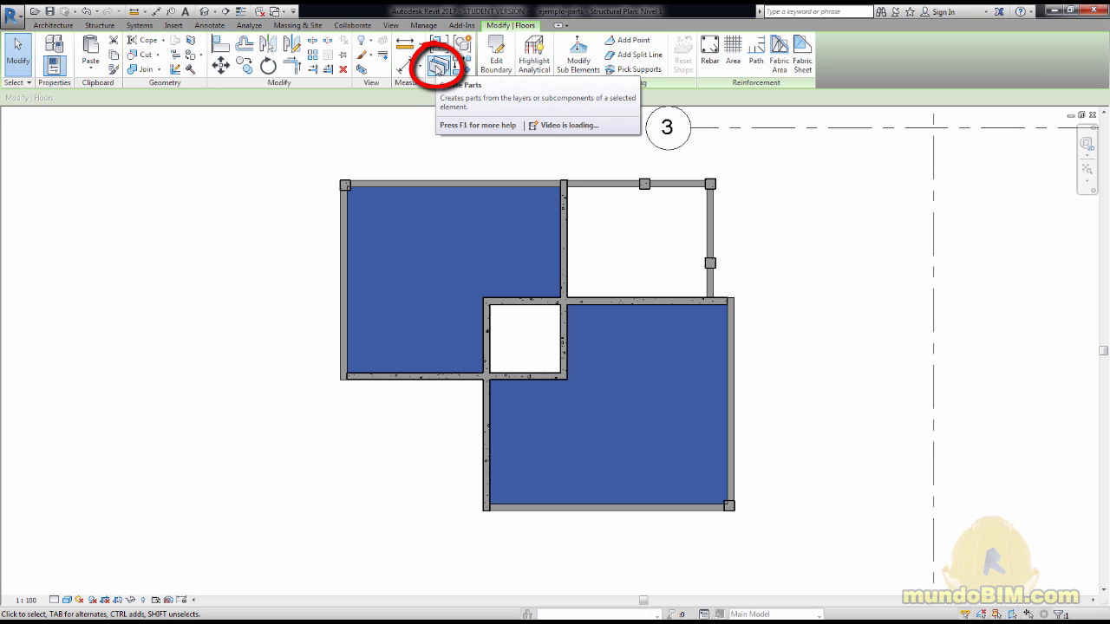
pyautogui.click(438, 67)
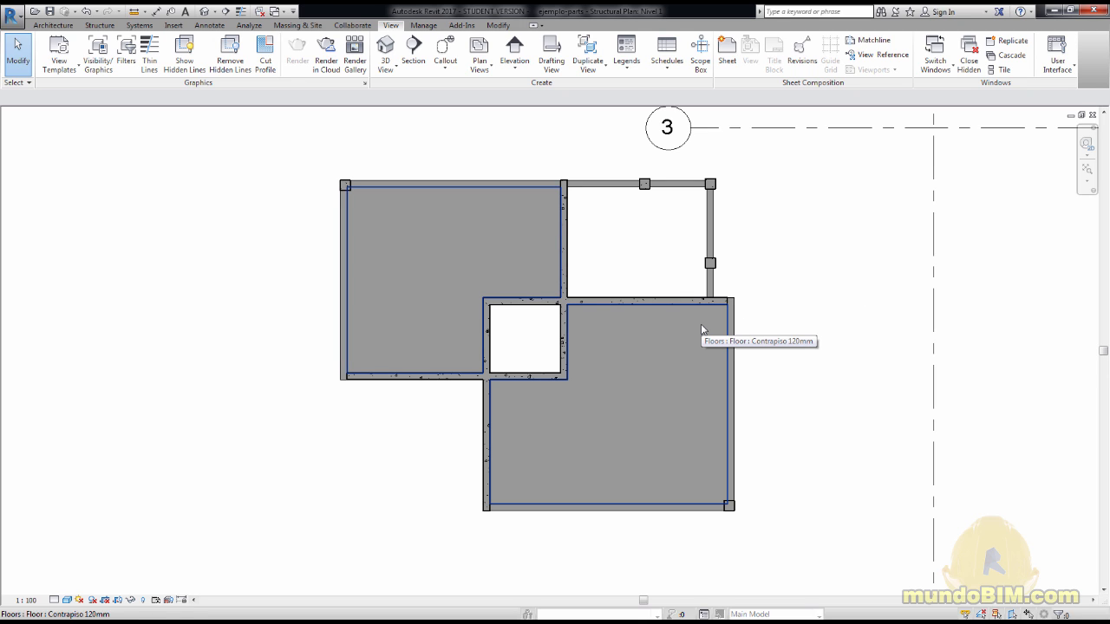
# - Switch to the default 3D view, reset its temporary hide/isolate, and inspect the building around the floor
pyautogui.click(204, 13)
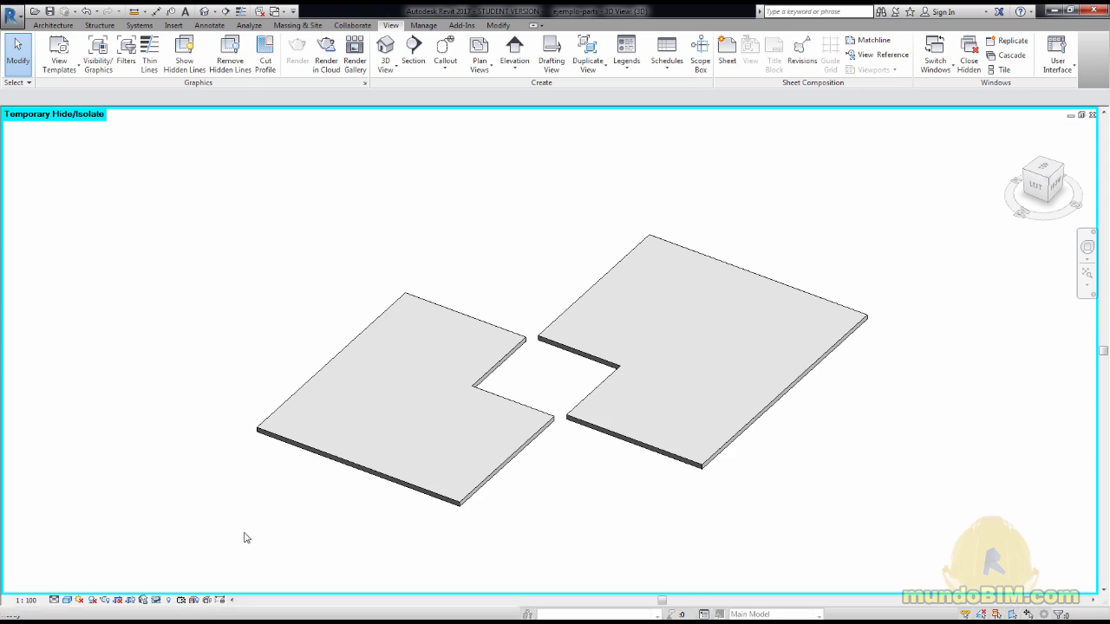
pyautogui.click(159, 599)
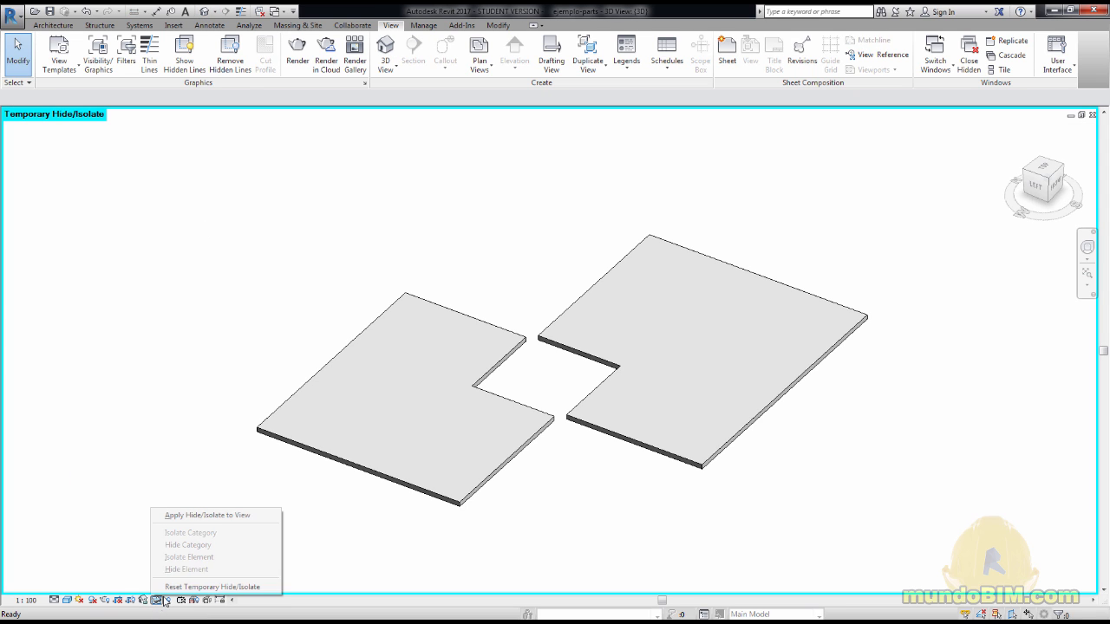
pyautogui.click(243, 587)
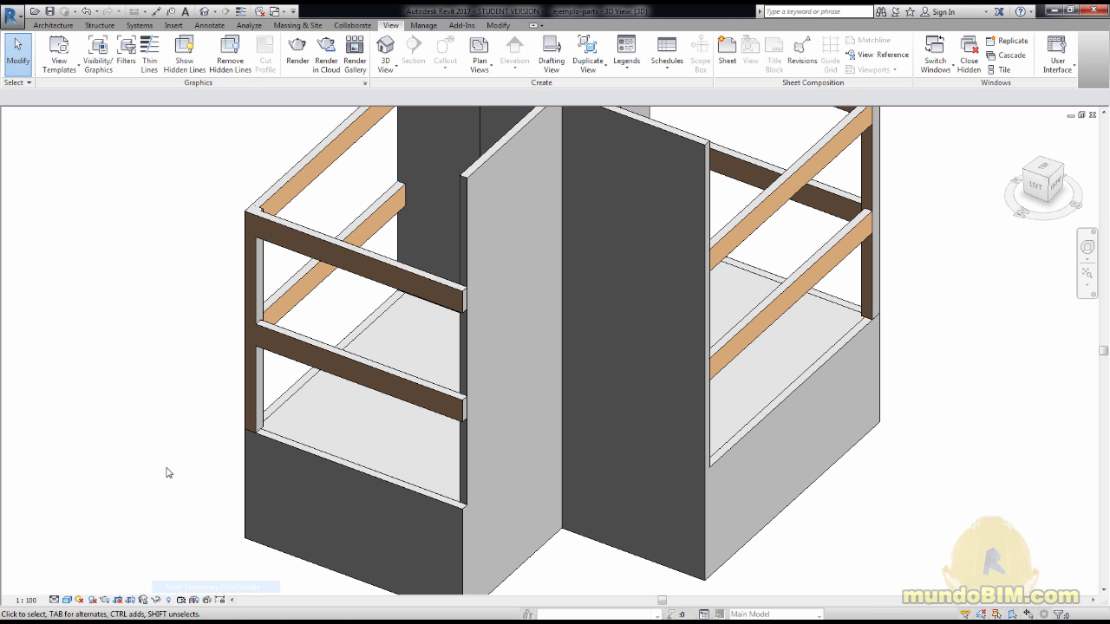
pyautogui.click(634, 408)
pyautogui.scroll(-3, 634, 408)
pyautogui.scroll(4, 634, 408)
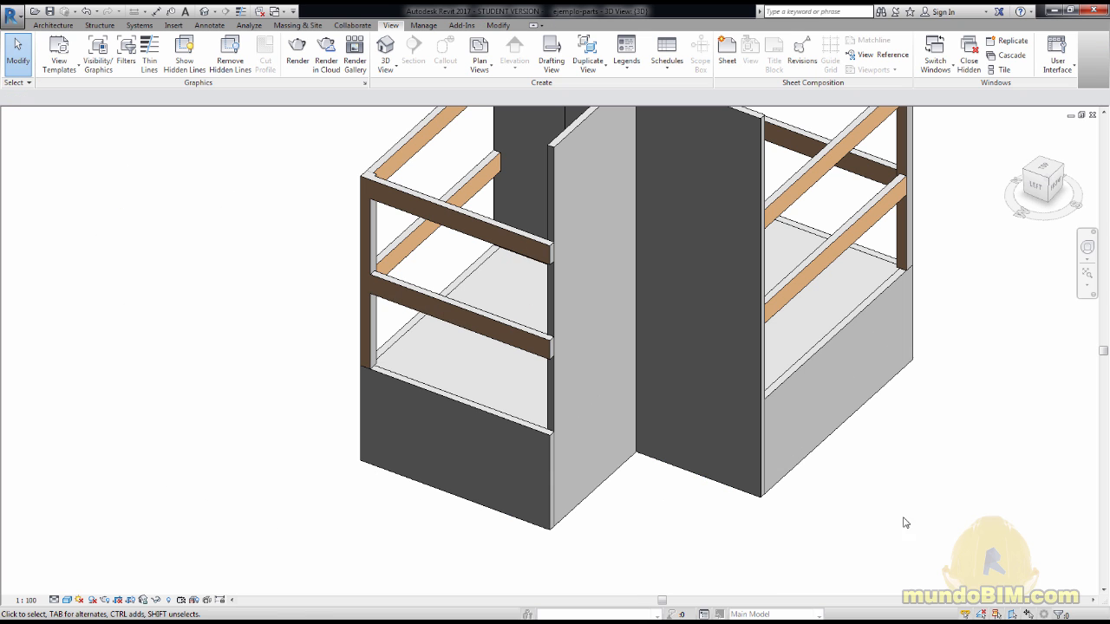
pyautogui.scroll(1, 867, 478)
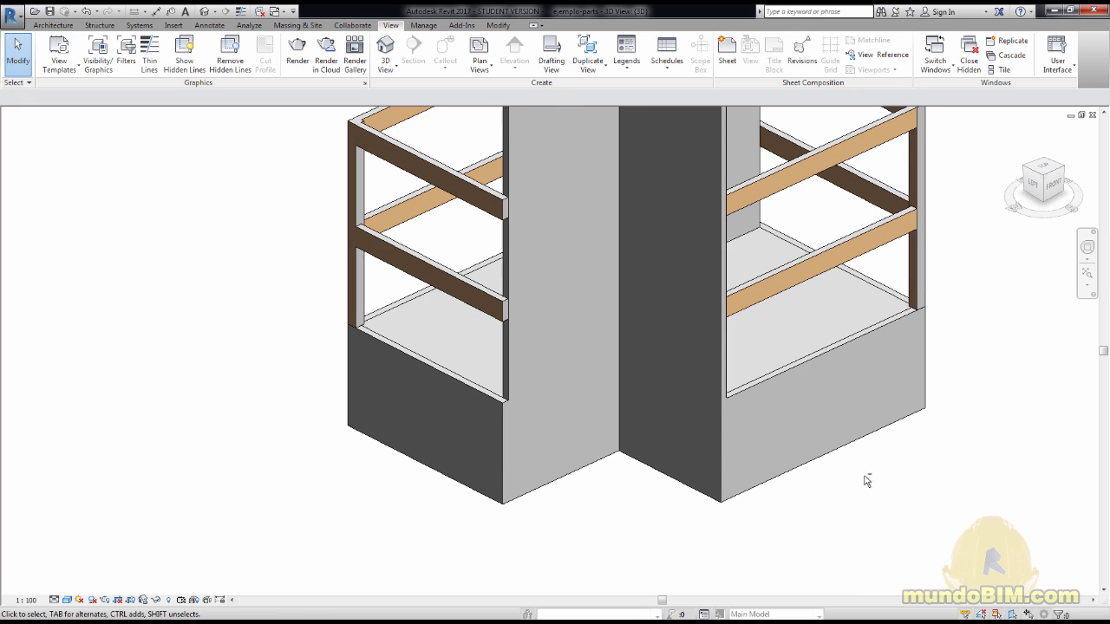
# - Select the tall front wall beside the building's inner corner and create parts from it
pyautogui.moveTo(887, 495); pyautogui.dragTo(800, 529, button='middle')
pyautogui.scroll(1, 758, 520)
pyautogui.click(571, 417)
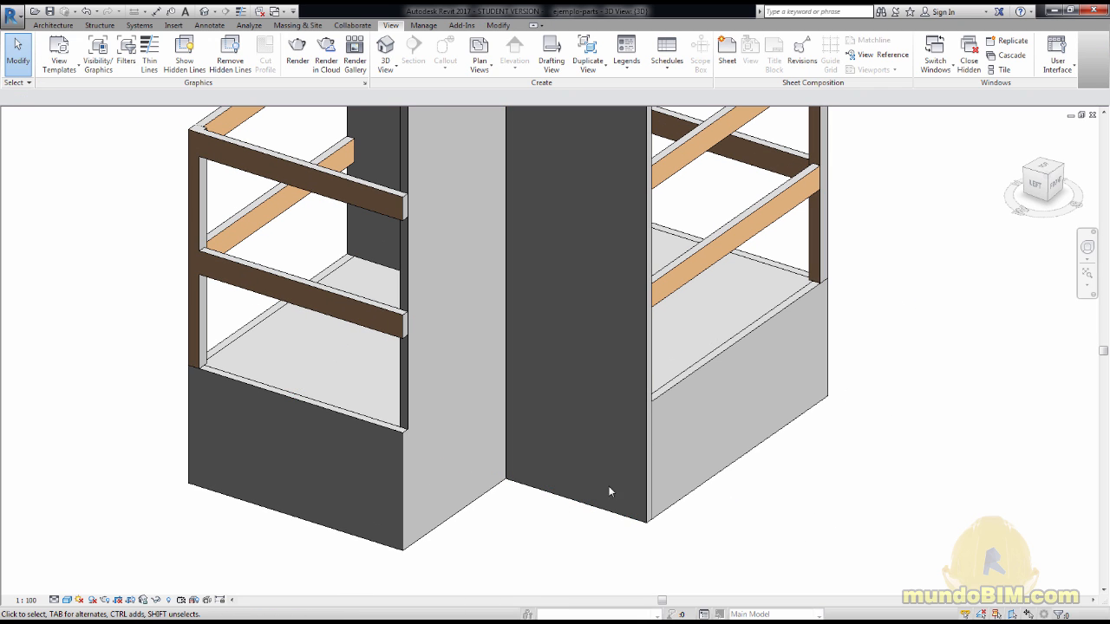
pyautogui.scroll(-5, 855, 453)
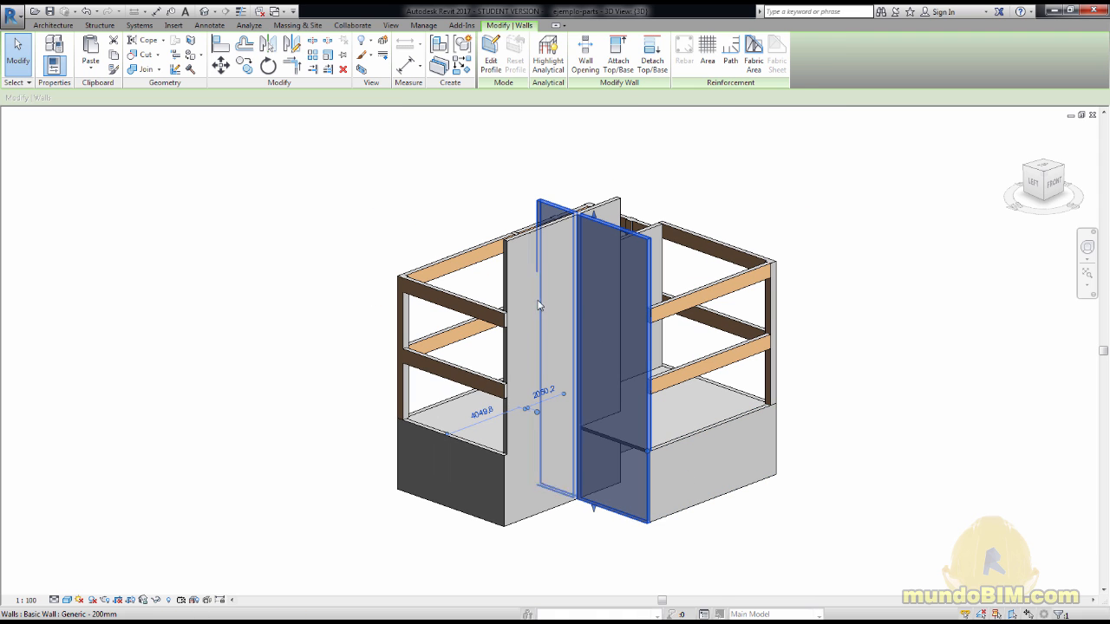
pyautogui.click(438, 69)
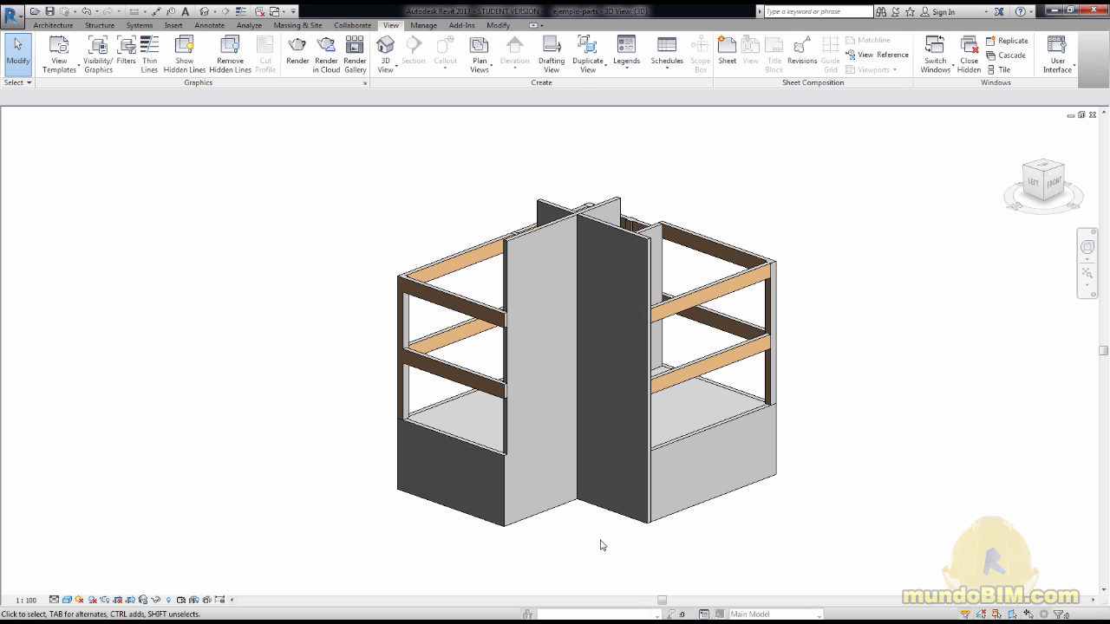
# - Select the new wall part to examine its extent, and clear the selection
pyautogui.click(616, 470)
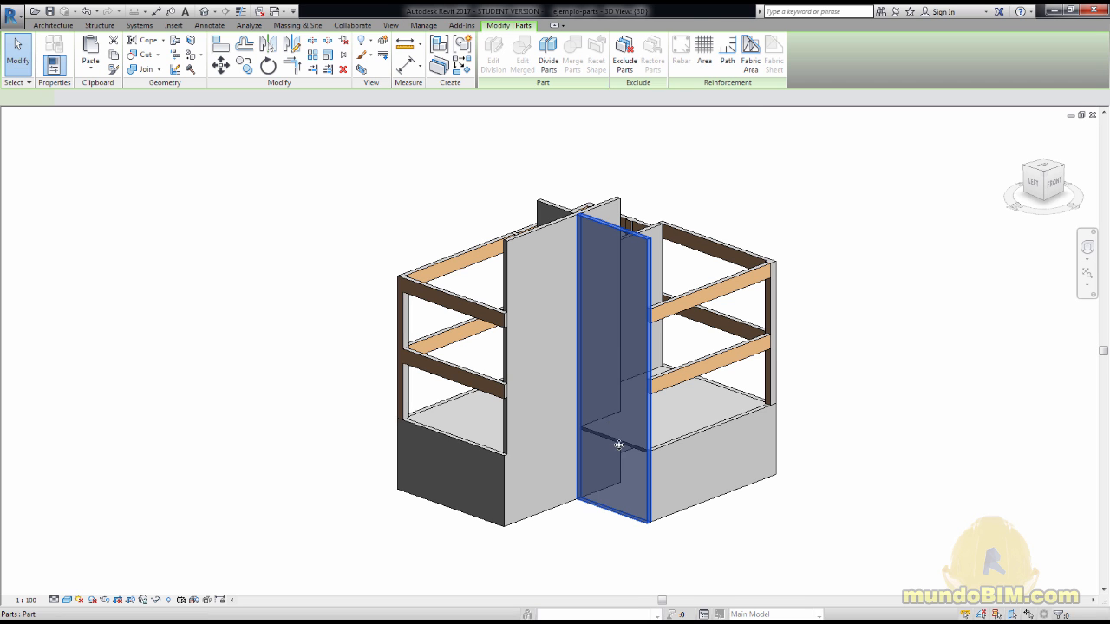
pyautogui.keyDown('ctrl'); pyautogui.click(549, 217); pyautogui.keyUp('ctrl')
pyautogui.click(379, 242)
pyautogui.keyDown('shift'); pyautogui.moveTo(307, 242); pyautogui.dragTo(514, 397, button='middle'); pyautogui.keyUp('shift')
pyautogui.scroll(4, 515, 395)
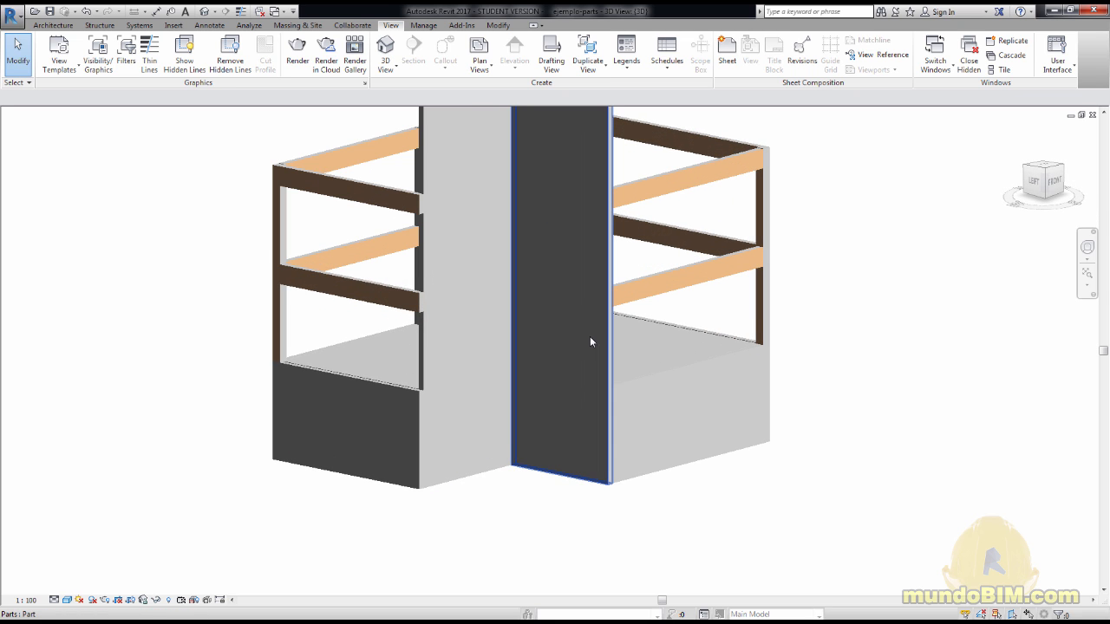
# - Try to divide the tall front wall part by sketching a straight division line across it, viewed from the left side
pyautogui.click(589, 341)
pyautogui.scroll(-3, 587, 336)
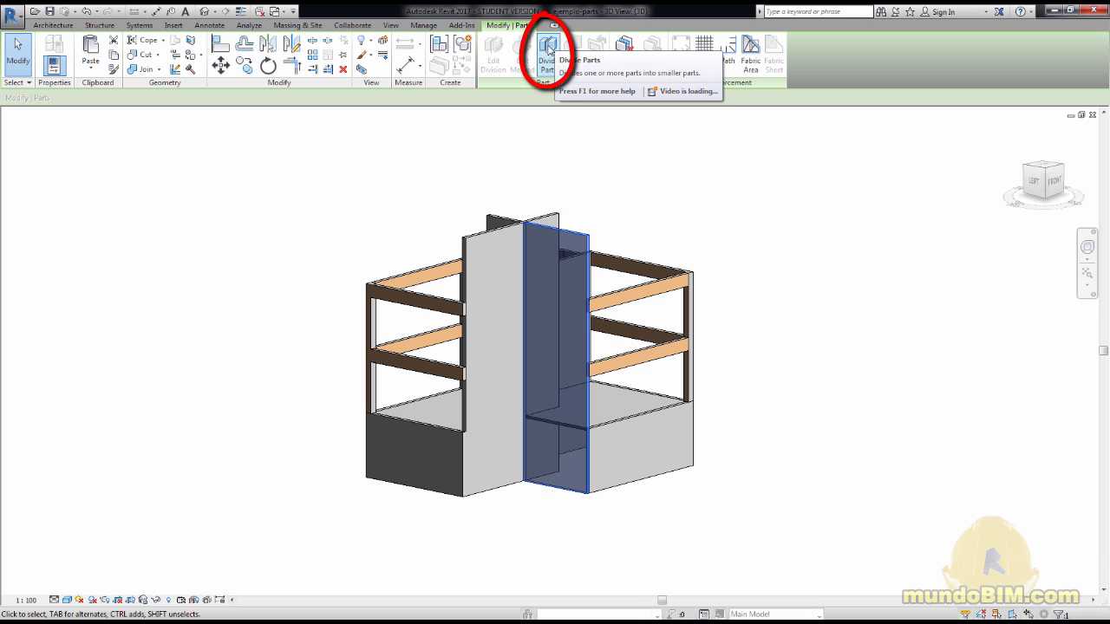
pyautogui.click(547, 49)
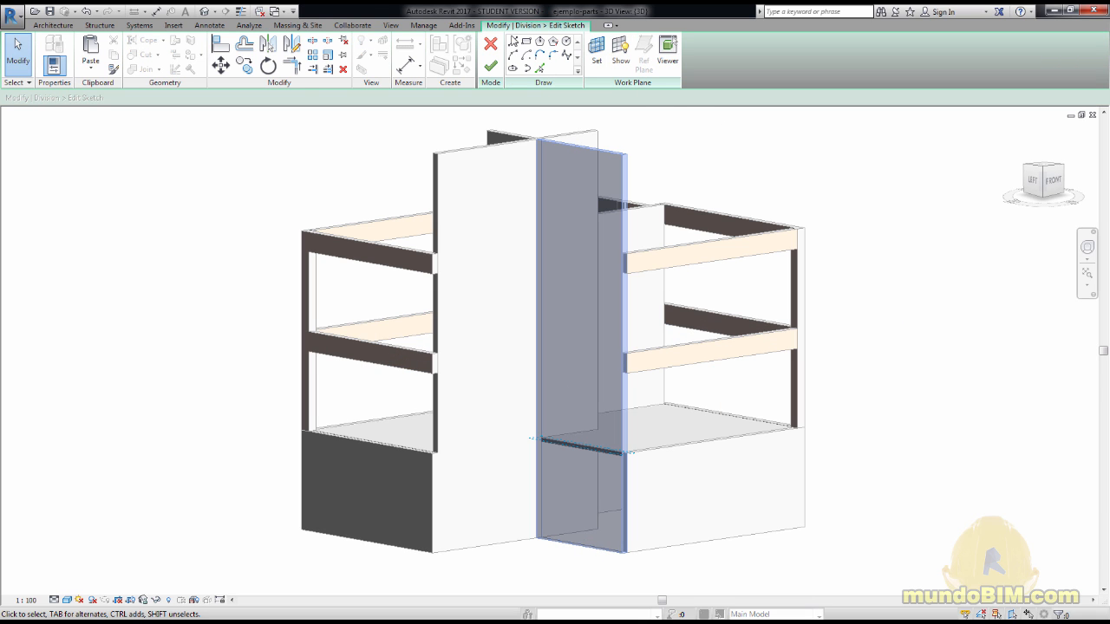
pyautogui.click(514, 42)
pyautogui.keyDown('shift'); pyautogui.moveTo(488, 354); pyautogui.dragTo(616, 332, button='middle'); pyautogui.keyUp('shift')
pyautogui.click(341, 250)
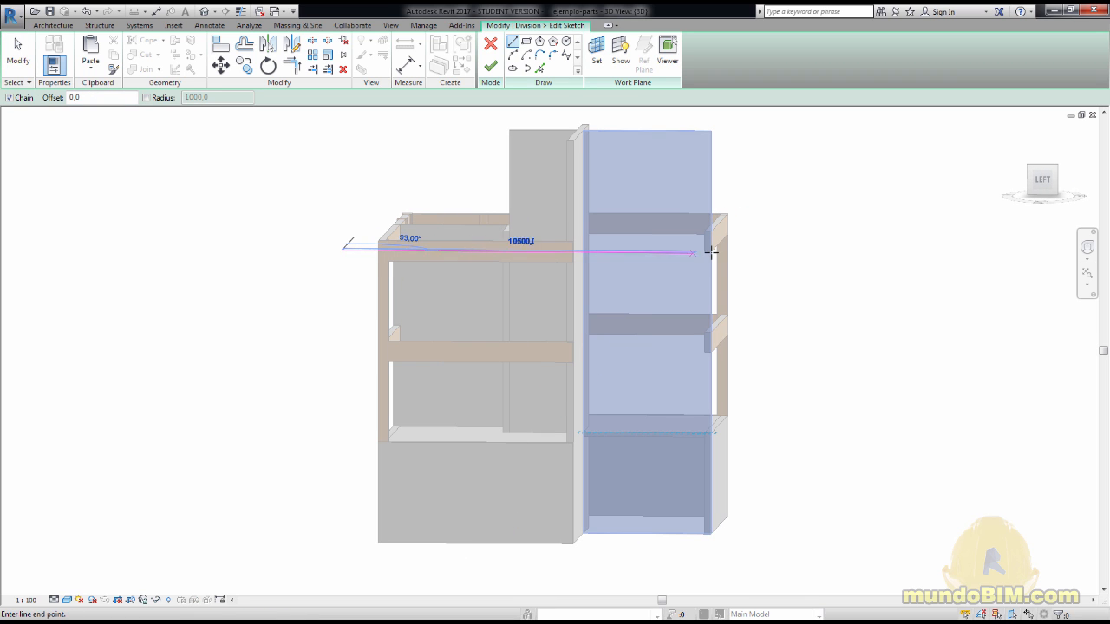
pyautogui.click(796, 249)
pyautogui.press('Escape')
pyautogui.press('Escape')
# - Locate the misplaced division line from the top view and delete it
pyautogui.scroll(-2, 768, 304)
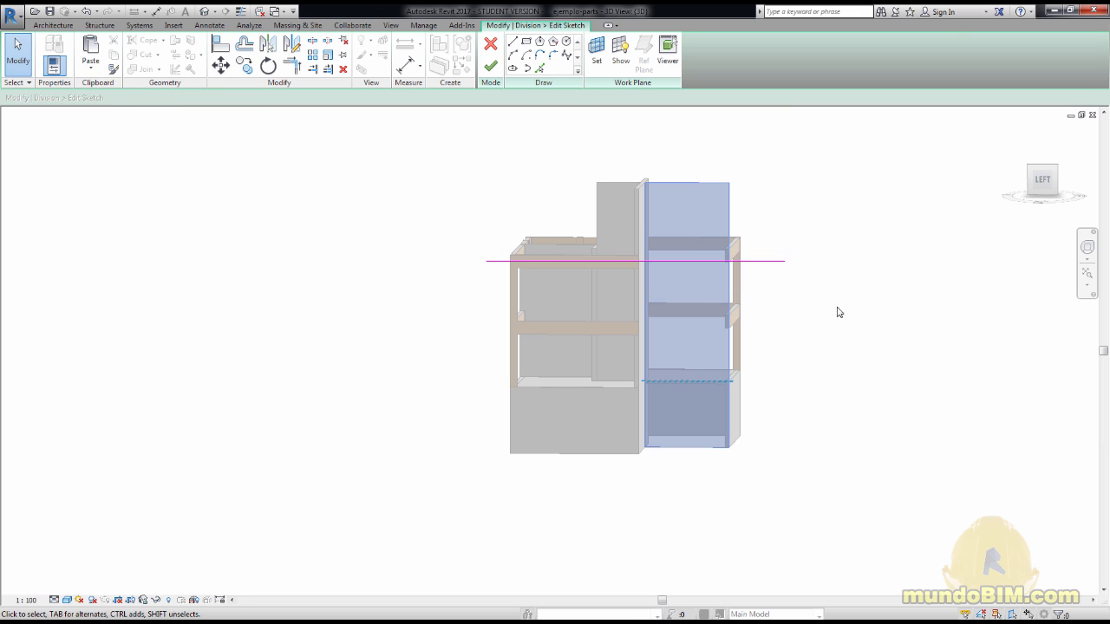
pyautogui.keyDown('shift'); pyautogui.moveTo(853, 305); pyautogui.dragTo(872, 334, button='middle'); pyautogui.keyUp('shift')
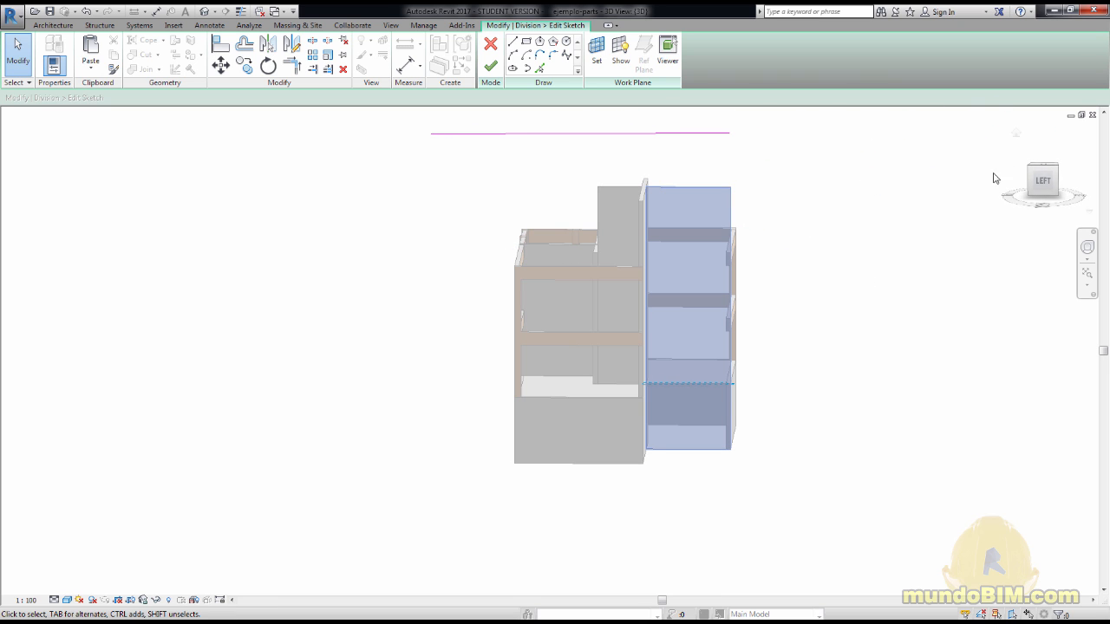
pyautogui.click(1043, 168)
pyautogui.scroll(-6, 751, 291)
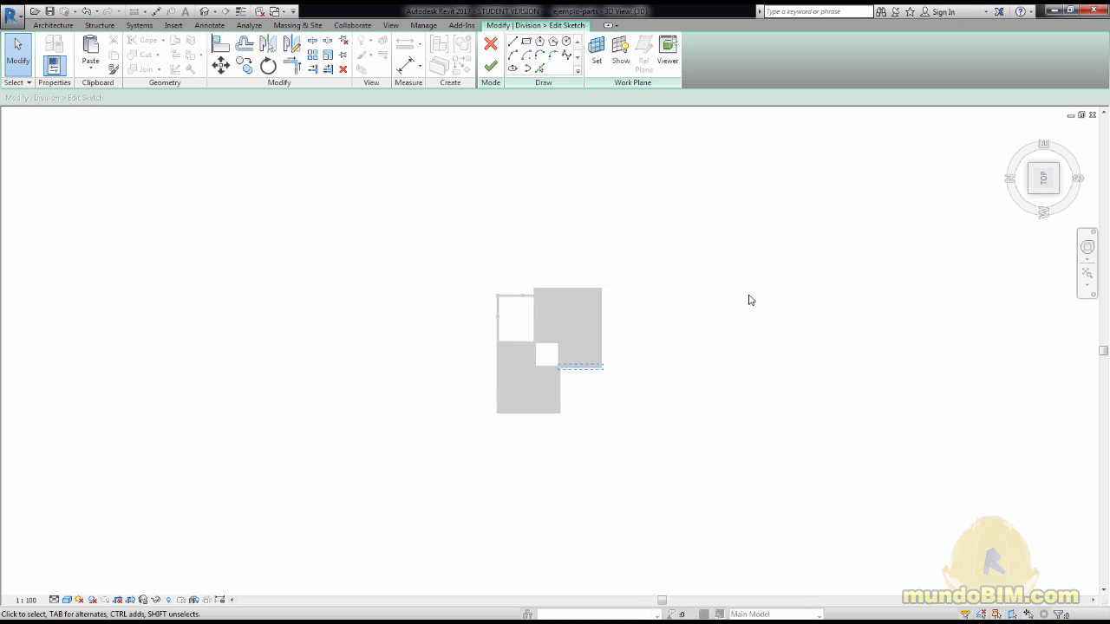
pyautogui.scroll(-3, 744, 299)
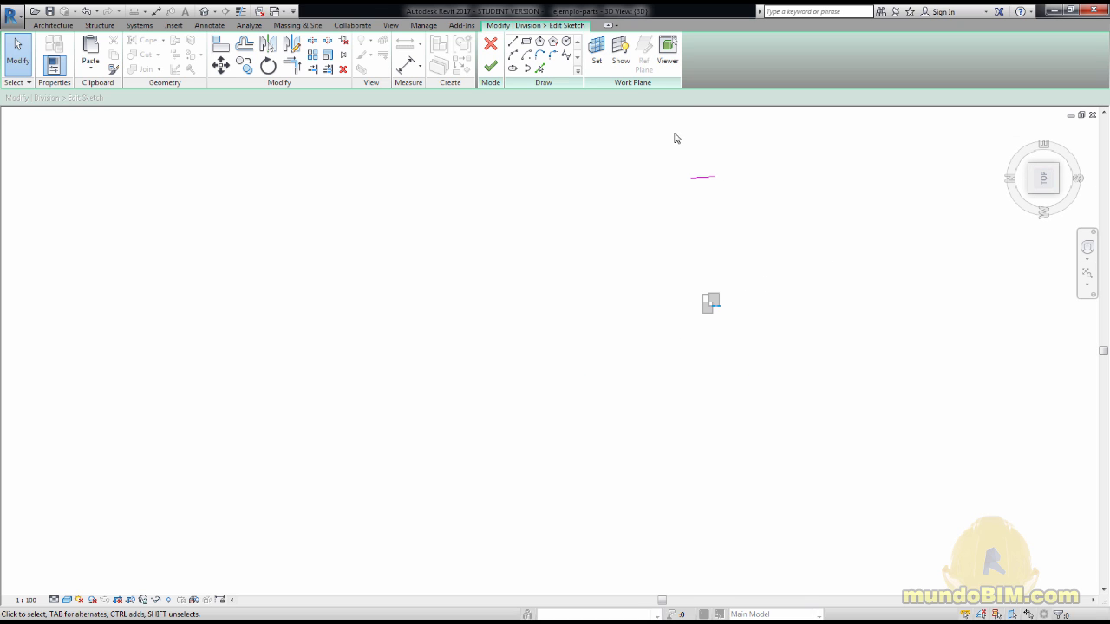
pyautogui.scroll(3, 694, 188)
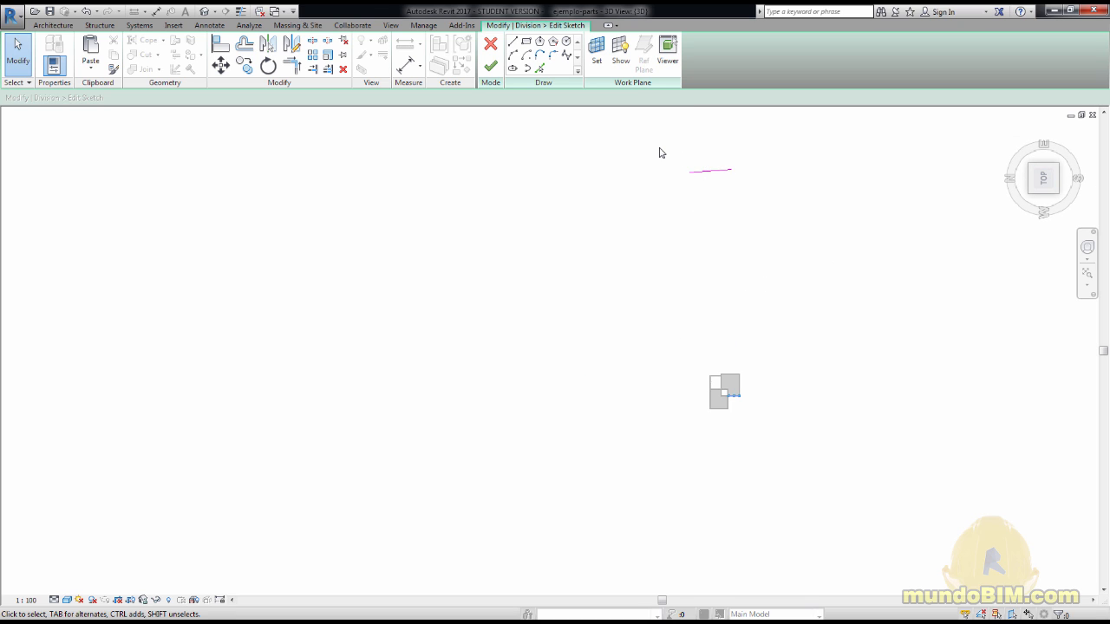
pyautogui.moveTo(659, 153); pyautogui.dragTo(787, 205)
pyautogui.press('Delete')
# - Examine the wall part and its dashed division outline from several angles
pyautogui.keyDown('shift'); pyautogui.moveTo(777, 468); pyautogui.dragTo(776, 502, button='middle'); pyautogui.keyUp('shift')
pyautogui.scroll(10, 743, 439)
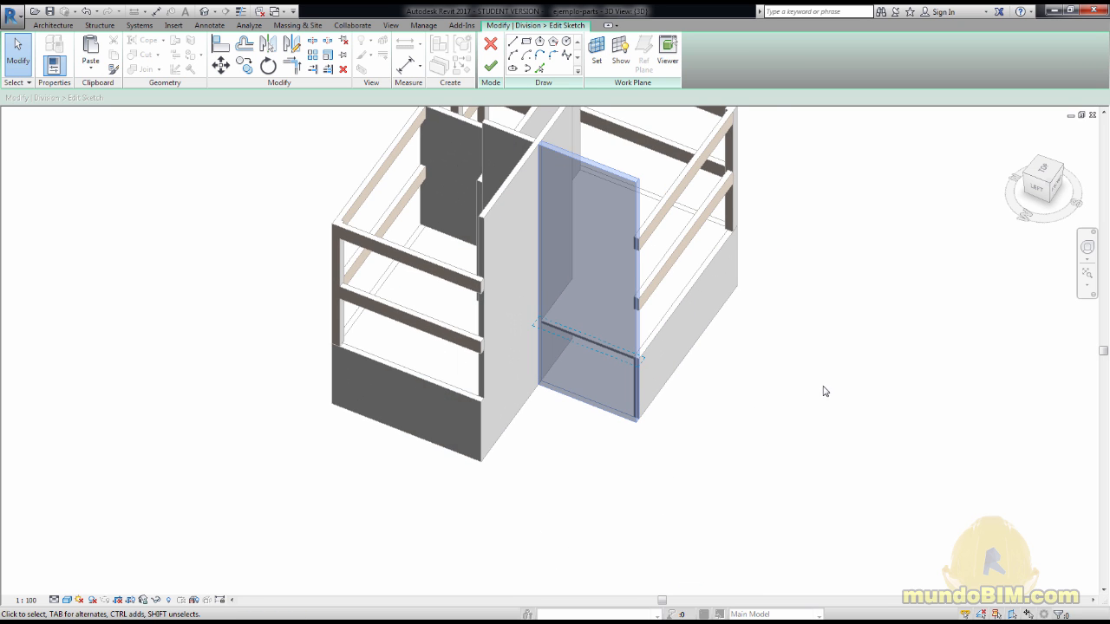
pyautogui.scroll(10, 534, 350)
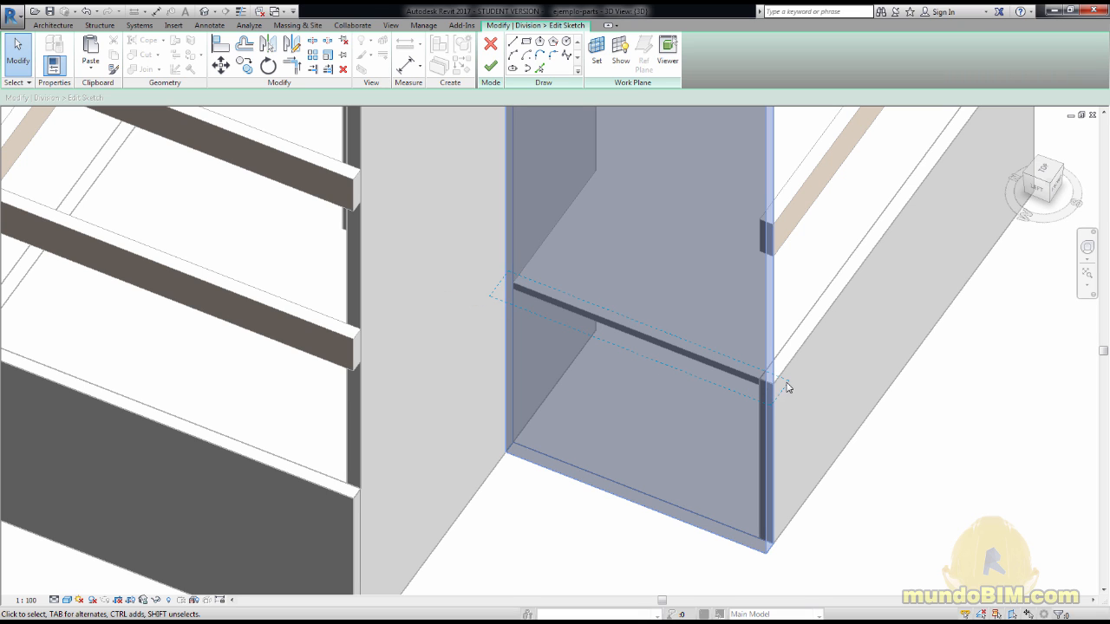
pyautogui.scroll(-3, 920, 443)
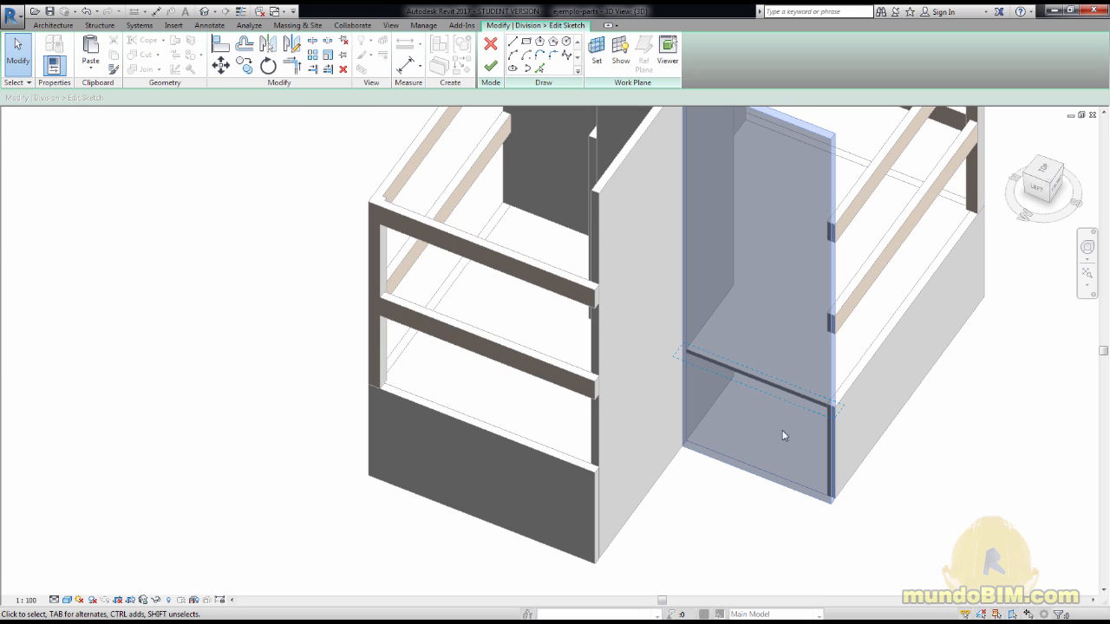
pyautogui.scroll(4, 789, 429)
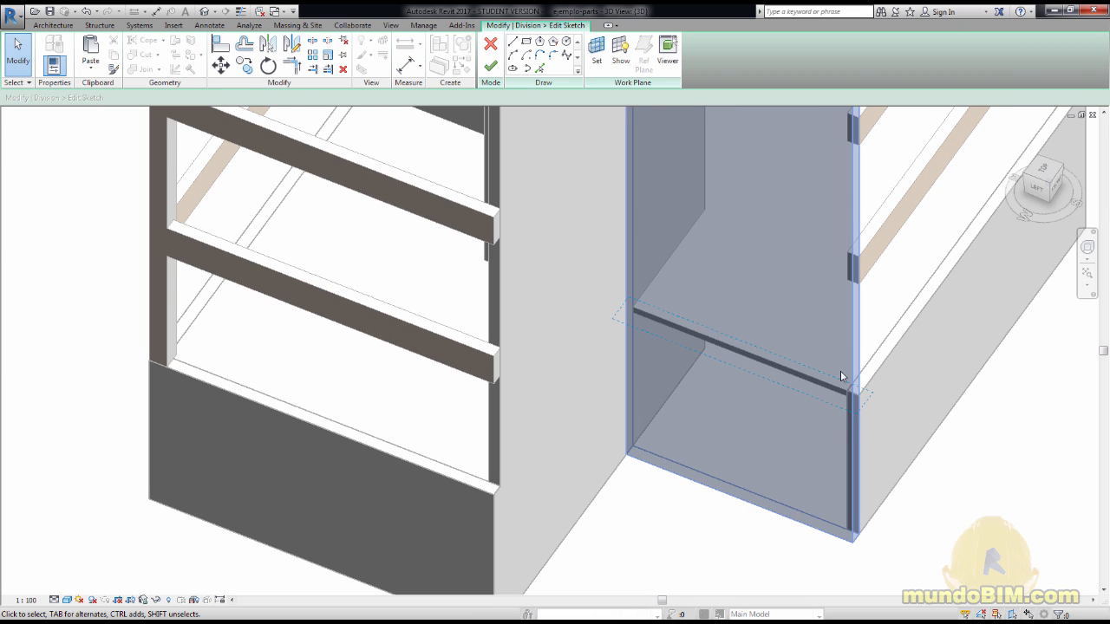
pyautogui.scroll(-2, 841, 372)
pyautogui.keyDown('shift'); pyautogui.moveTo(935, 427); pyautogui.dragTo(766, 358, button='middle'); pyautogui.keyUp('shift')
pyautogui.scroll(3, 649, 429)
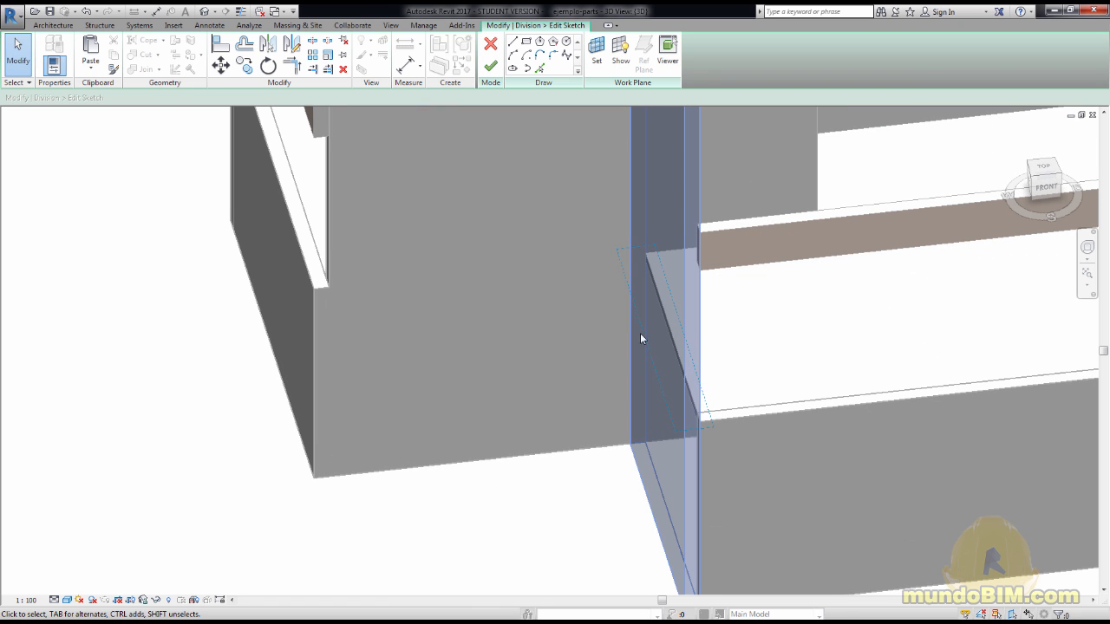
pyautogui.scroll(-8, 822, 401)
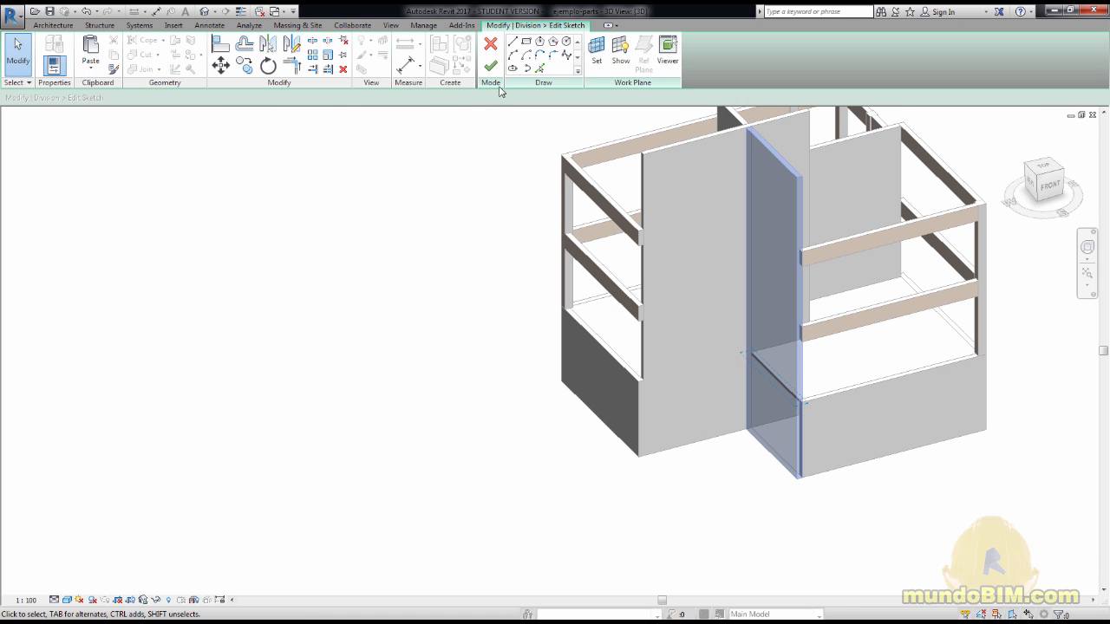
# - Try sketching a diagonal division line over the wall part in the 3D view
pyautogui.click(514, 43)
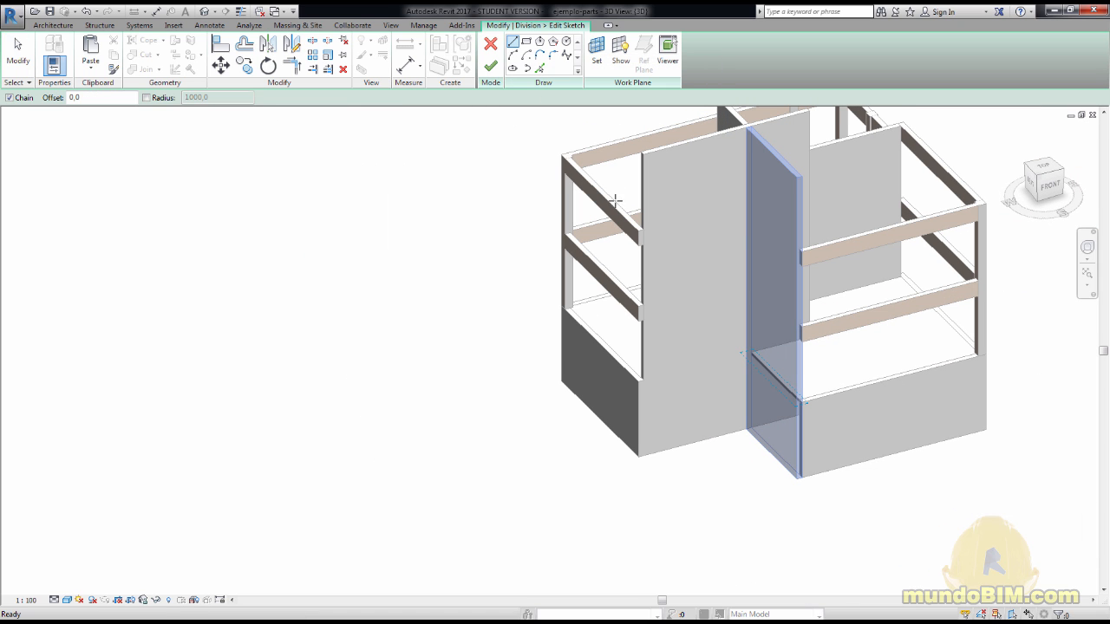
pyautogui.click(698, 223)
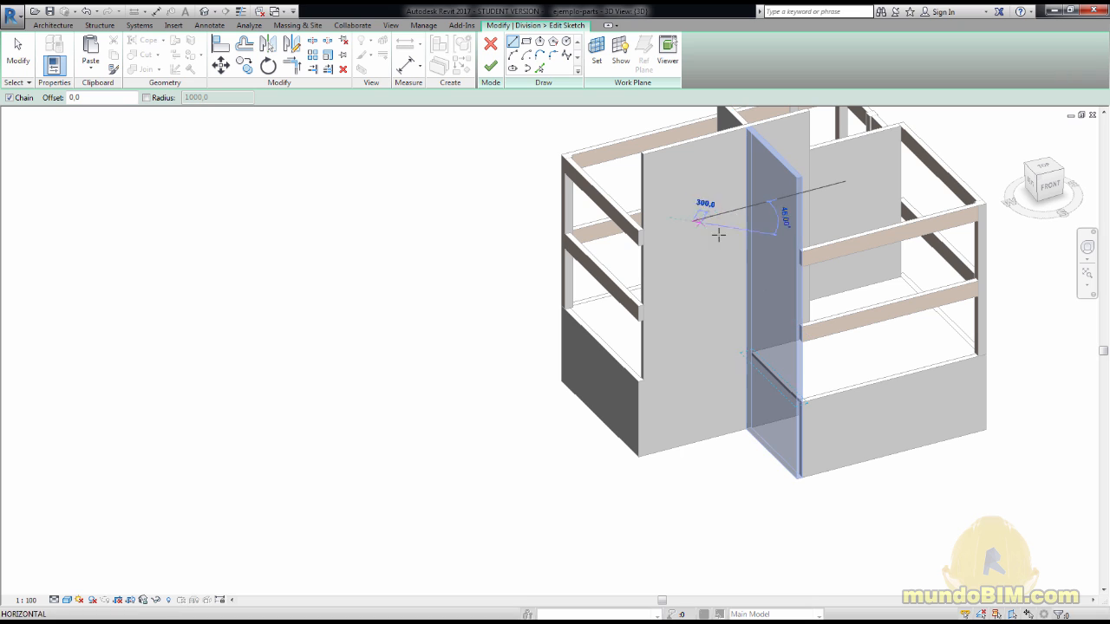
pyautogui.click(780, 322)
pyautogui.press('Escape')
pyautogui.press('Escape')
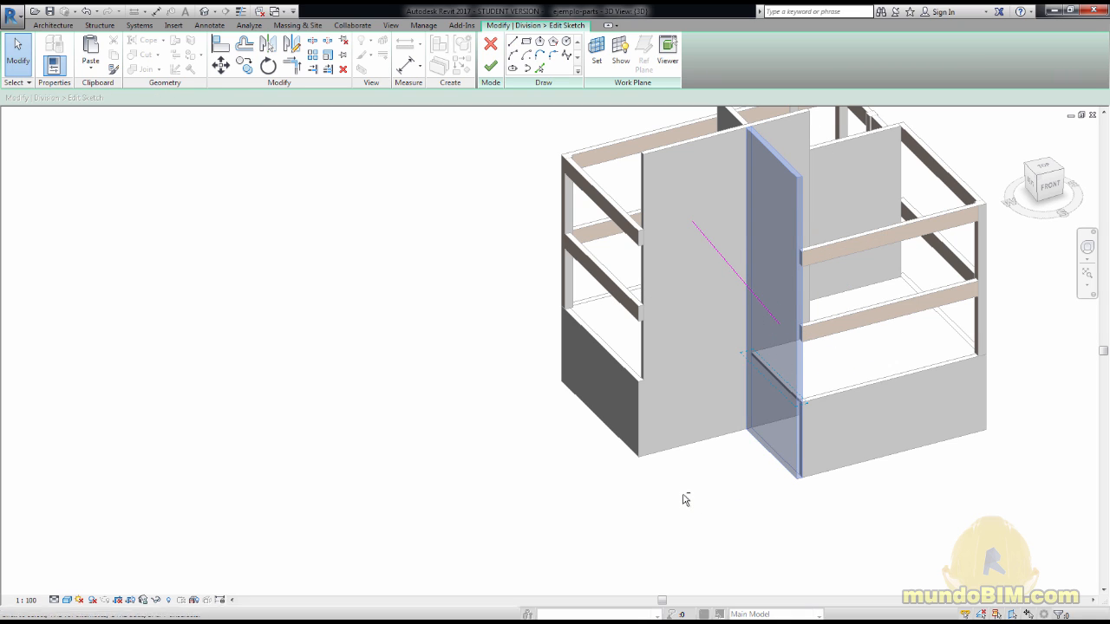
# - Examine the diagonal line from behind and around the building to check which plane it lies on relative to the wall part
pyautogui.keyDown('shift'); pyautogui.moveTo(684, 498); pyautogui.dragTo(751, 361, button='middle'); pyautogui.keyUp('shift')
pyautogui.scroll(4, 813, 387)
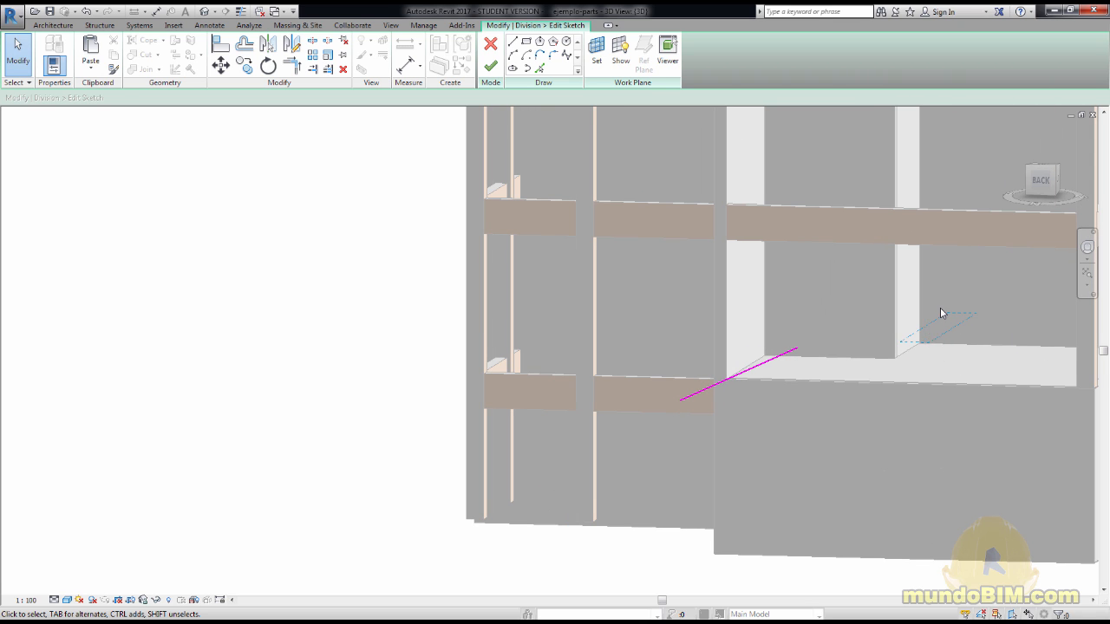
pyautogui.scroll(-3, 800, 388)
pyautogui.moveTo(798, 388)
pyautogui.keyDown('shift'); pyautogui.mouseDown(button='middle')
pyautogui.moveTo(752, 420)
pyautogui.moveTo(738, 409)
pyautogui.mouseUp(button='middle'); pyautogui.keyUp('shift')
pyautogui.scroll(2, 717, 380)
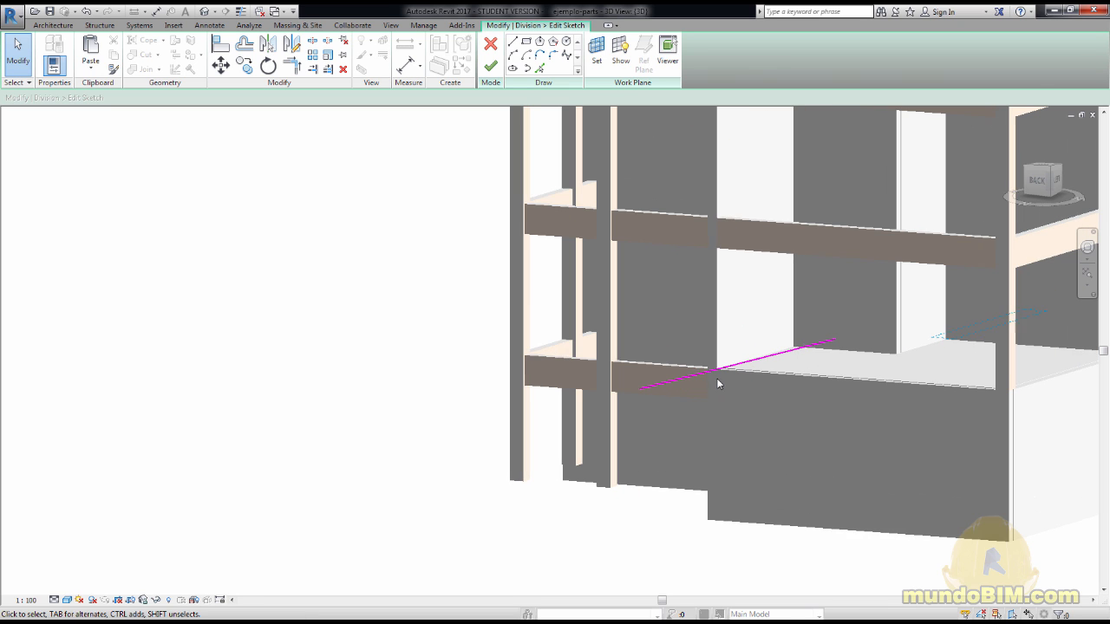
pyautogui.scroll(-3, 773, 396)
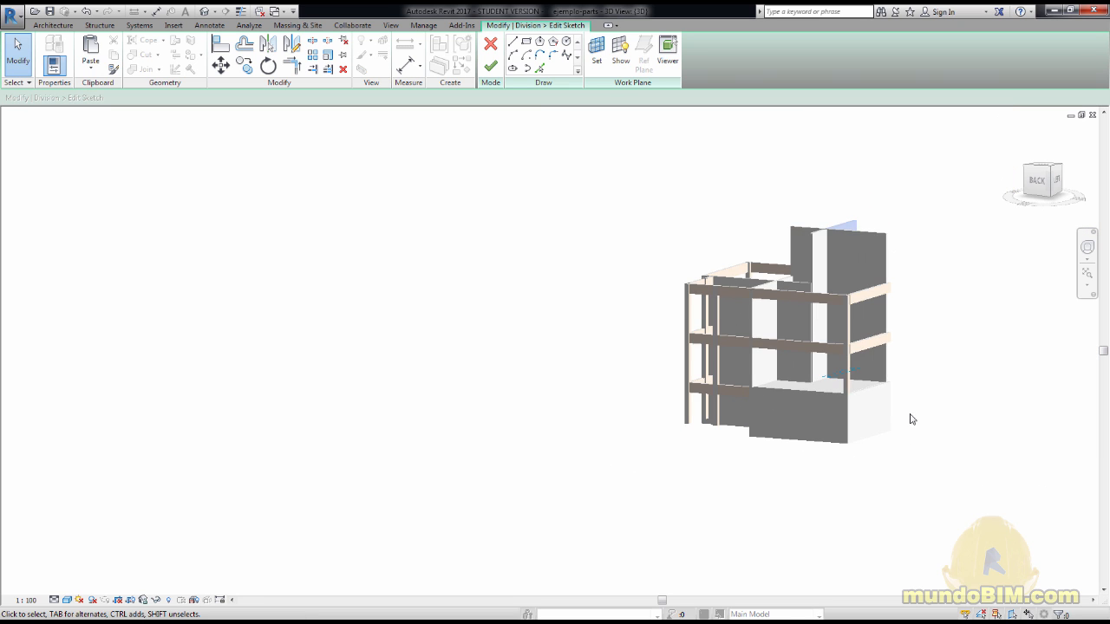
pyautogui.moveTo(908, 417)
pyautogui.keyDown('shift'); pyautogui.mouseDown(button='middle')
pyautogui.moveTo(853, 422)
pyautogui.moveTo(706, 401)
pyautogui.mouseUp(button='middle'); pyautogui.keyUp('shift')
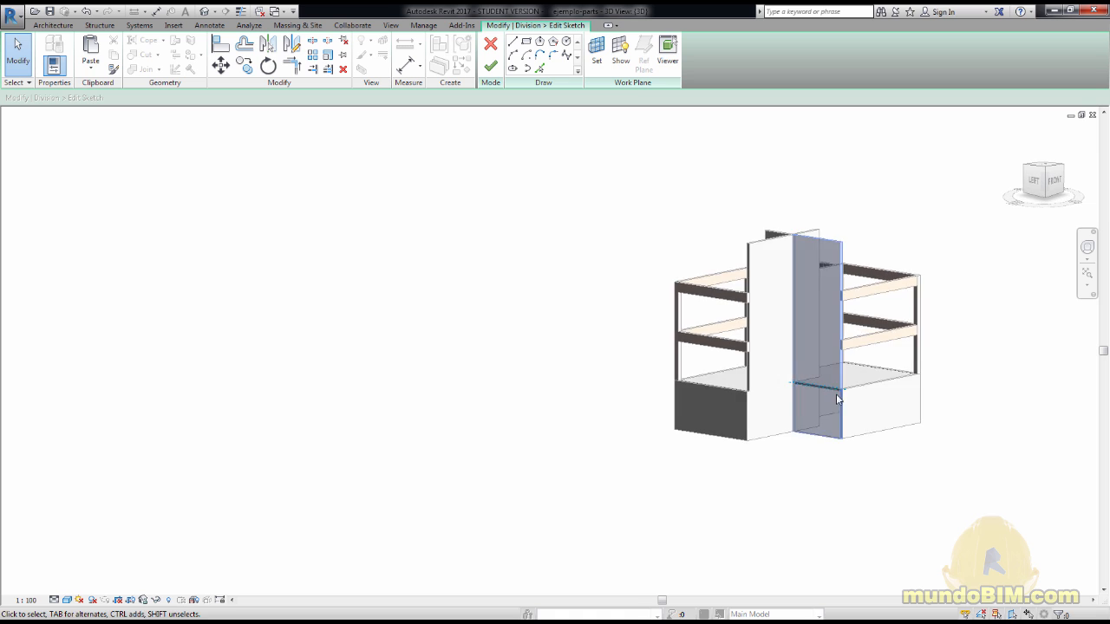
pyautogui.scroll(3, 844, 391)
pyautogui.scroll(2, 838, 382)
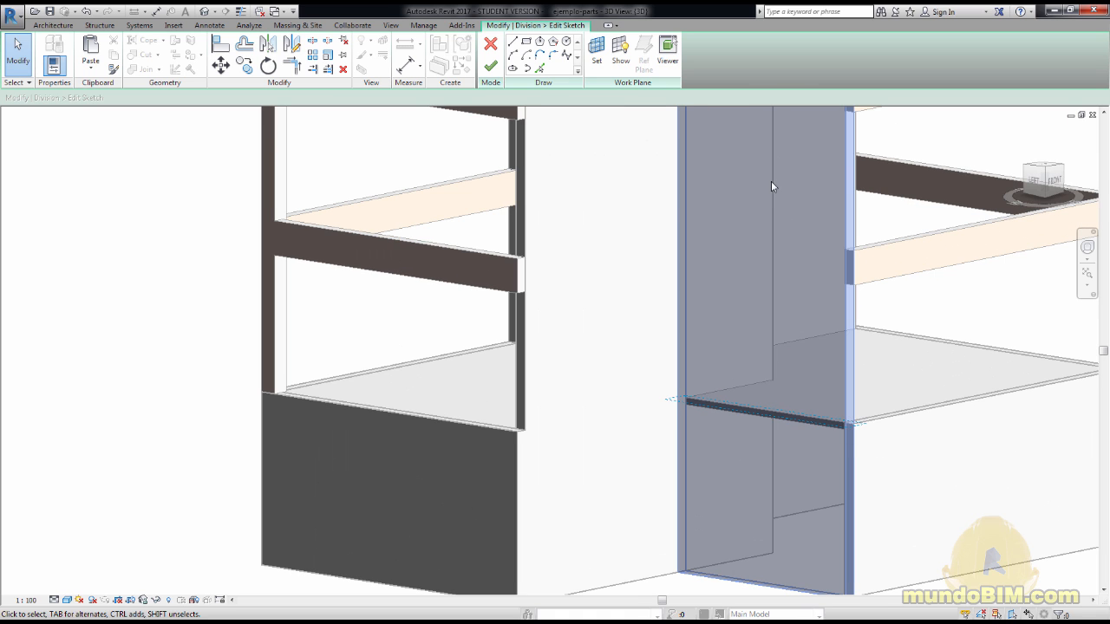
pyautogui.scroll(-2, 552, 300)
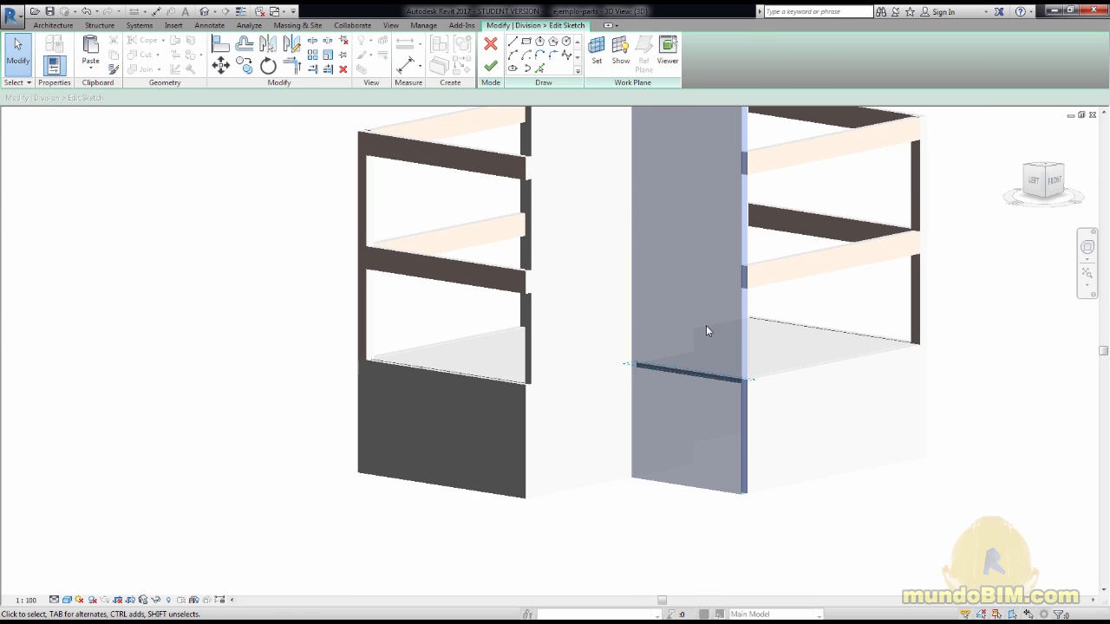
pyautogui.keyDown('shift'); pyautogui.moveTo(705, 327); pyautogui.dragTo(646, 333, button='middle'); pyautogui.keyUp('shift')
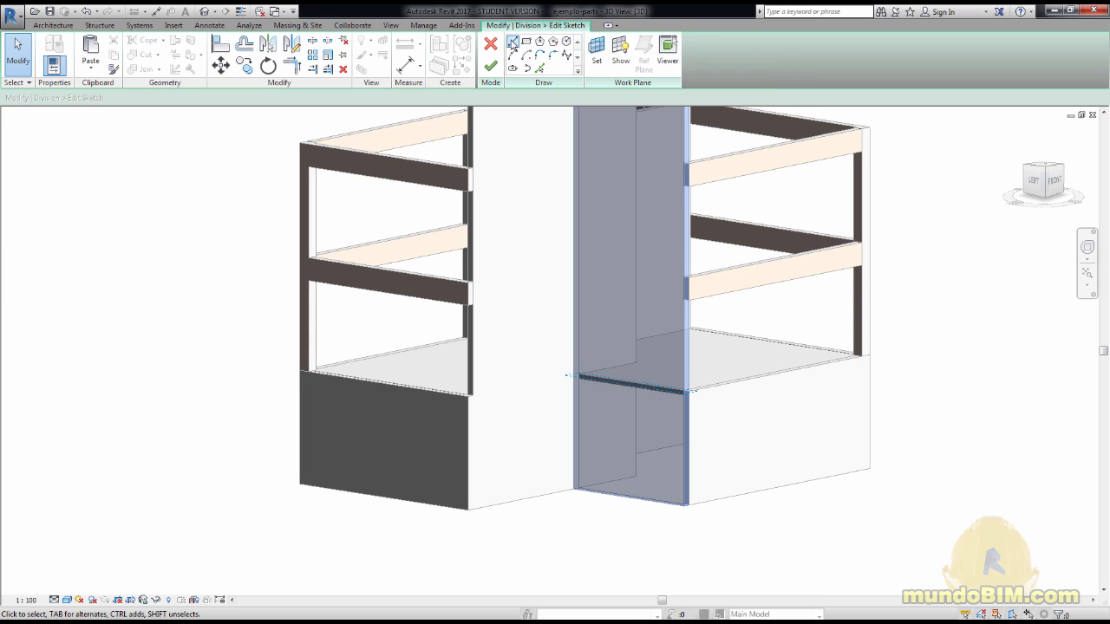
# - Quit the division sketch and discard the line drawn in it
pyautogui.click(492, 45)
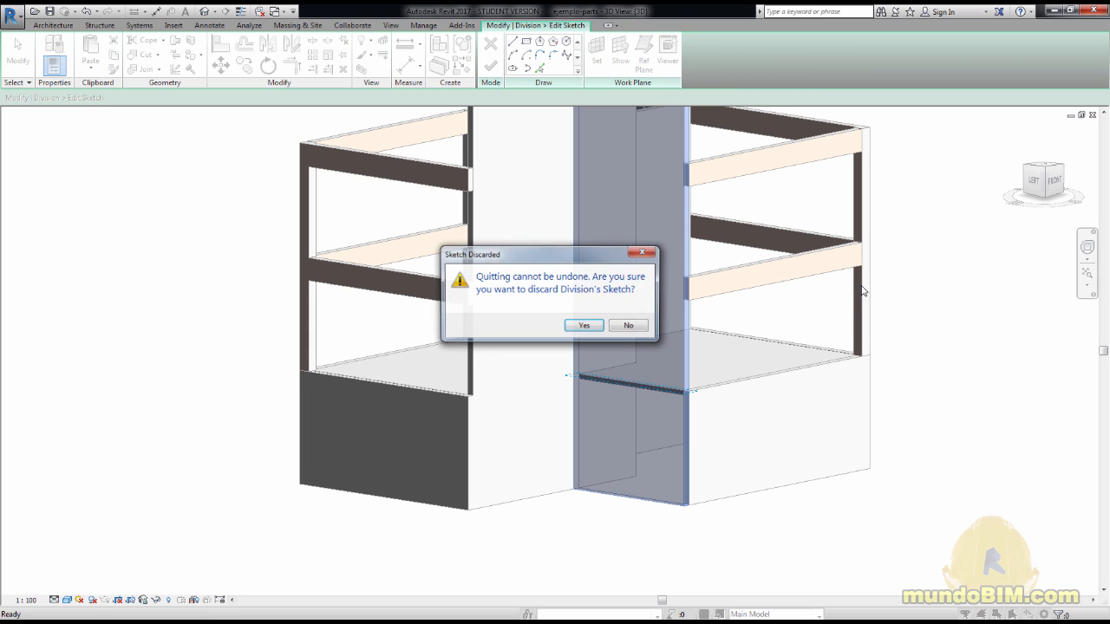
pyautogui.click(593, 327)
pyautogui.scroll(-3, 561, 319)
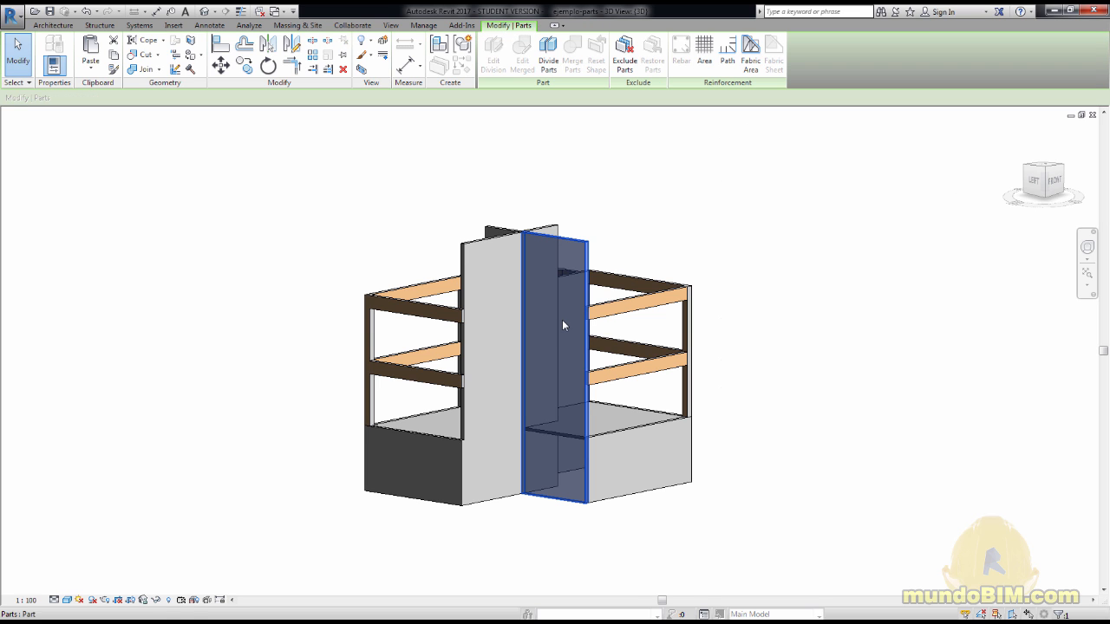
# - Start a division sketch for the tall wall part and pick the part's face as the sketch work plane
pyautogui.click(557, 264)
pyautogui.click(547, 54)
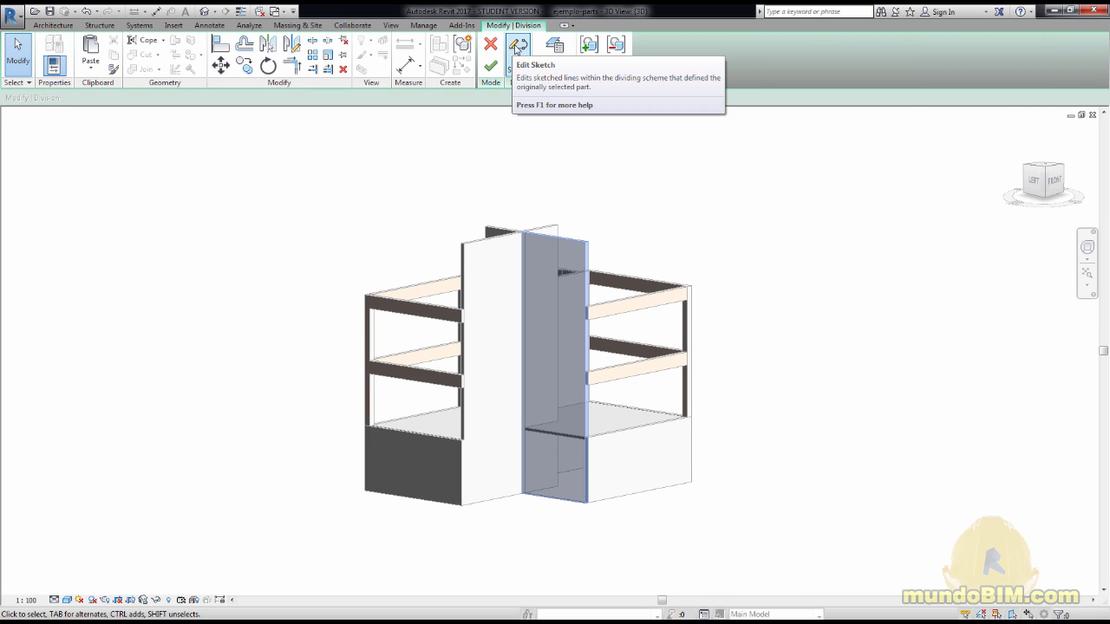
pyautogui.click(516, 48)
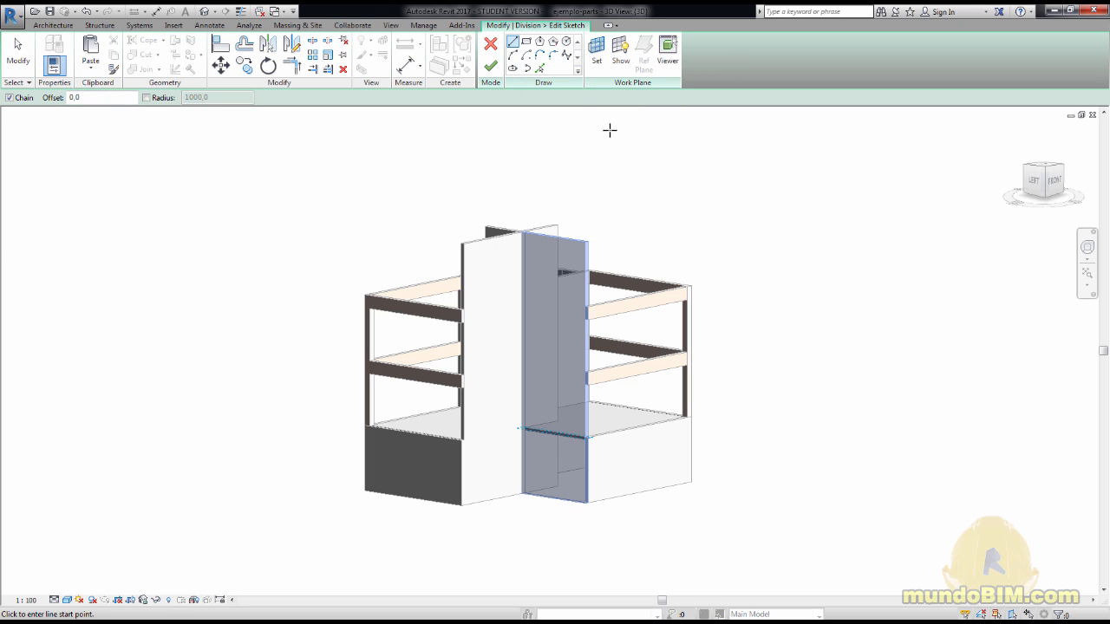
pyautogui.click(598, 54)
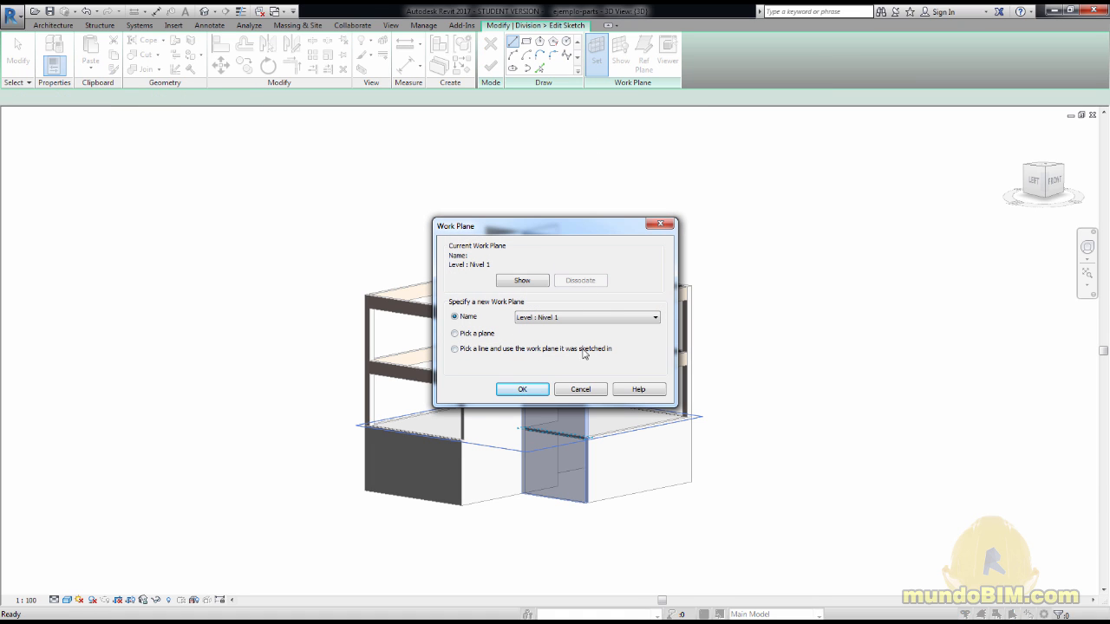
pyautogui.click(455, 337)
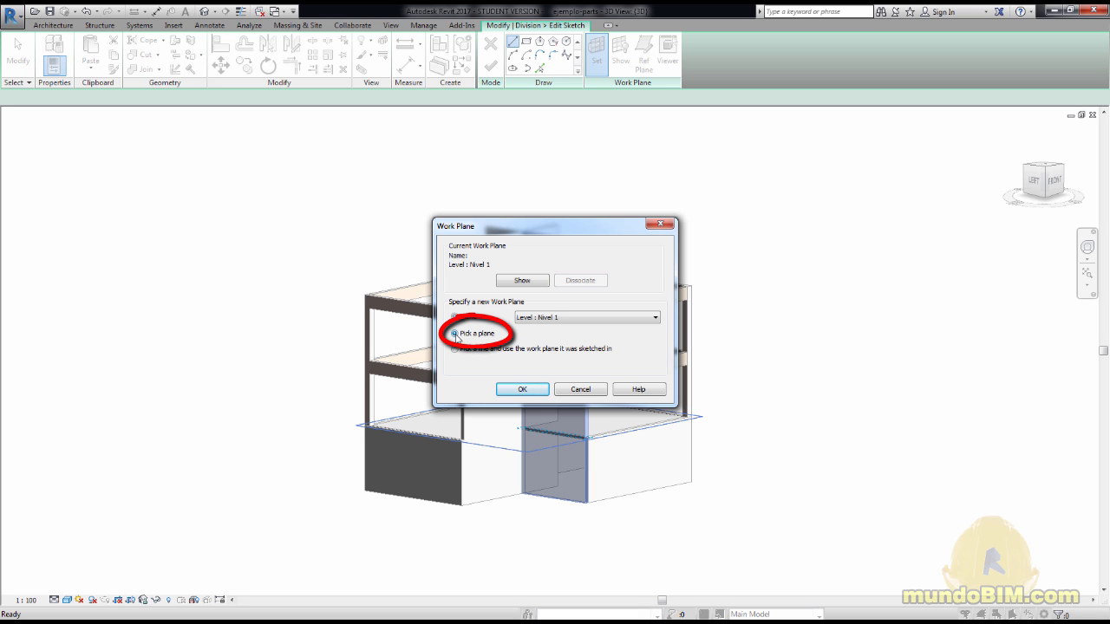
pyautogui.click(522, 390)
pyautogui.scroll(4, 555, 426)
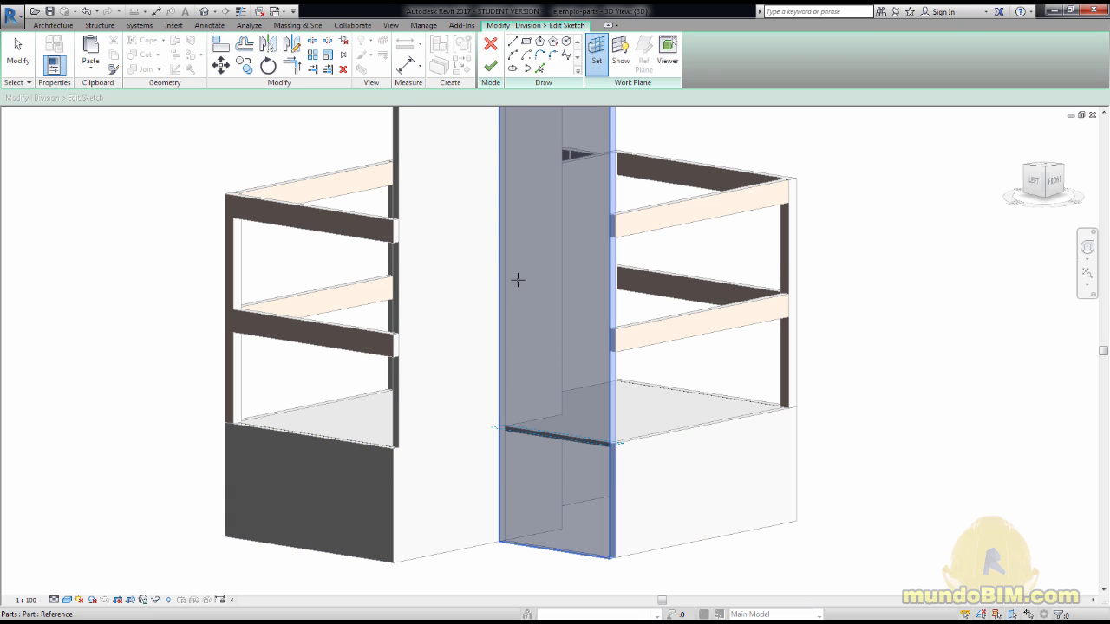
pyautogui.click(569, 340)
pyautogui.scroll(-2, 655, 446)
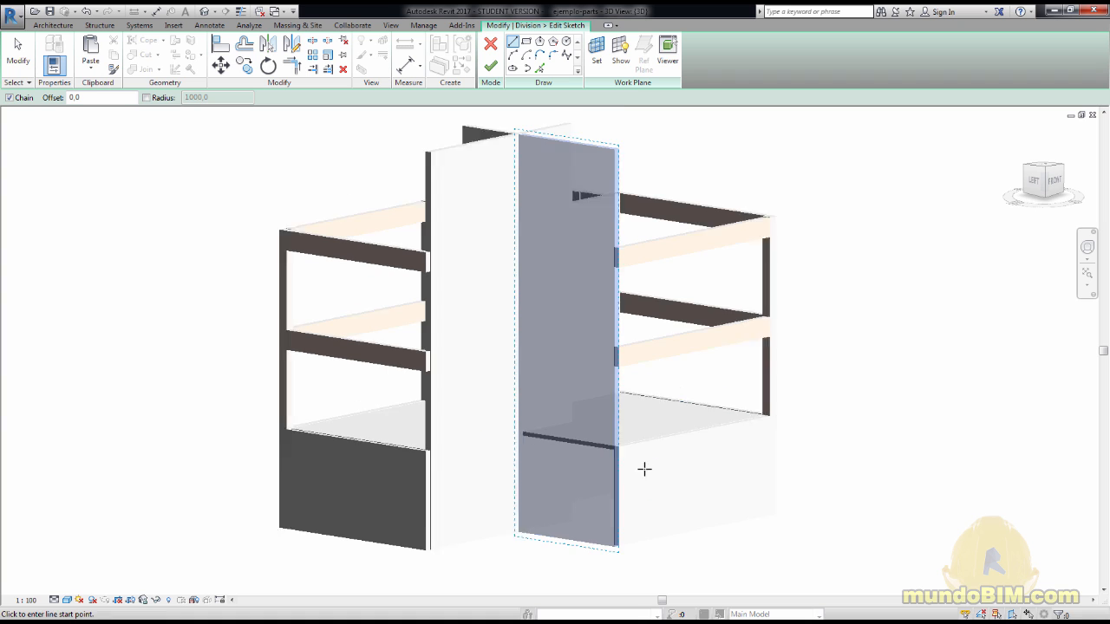
# - In the left view, pick the top edges of the upper and middle beams and the slab-level edge as division lines
pyautogui.keyDown('shift'); pyautogui.moveTo(698, 483); pyautogui.dragTo(728, 444, button='middle'); pyautogui.keyUp('shift')
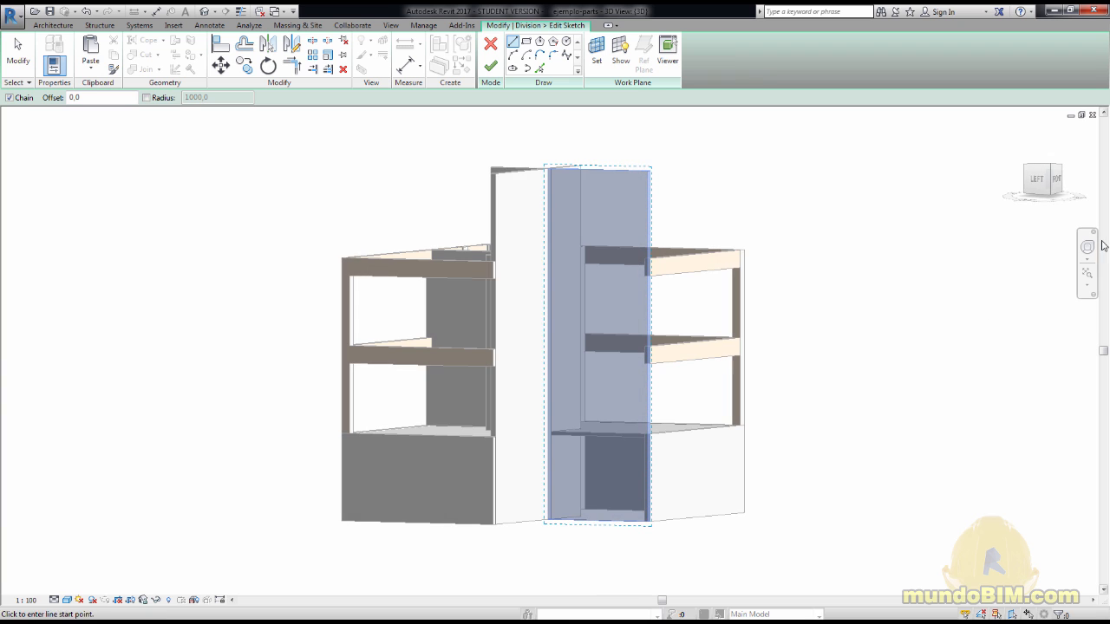
pyautogui.click(1037, 179)
pyautogui.scroll(3, 548, 342)
pyautogui.click(485, 377)
pyautogui.press('Escape')
pyautogui.press('Escape')
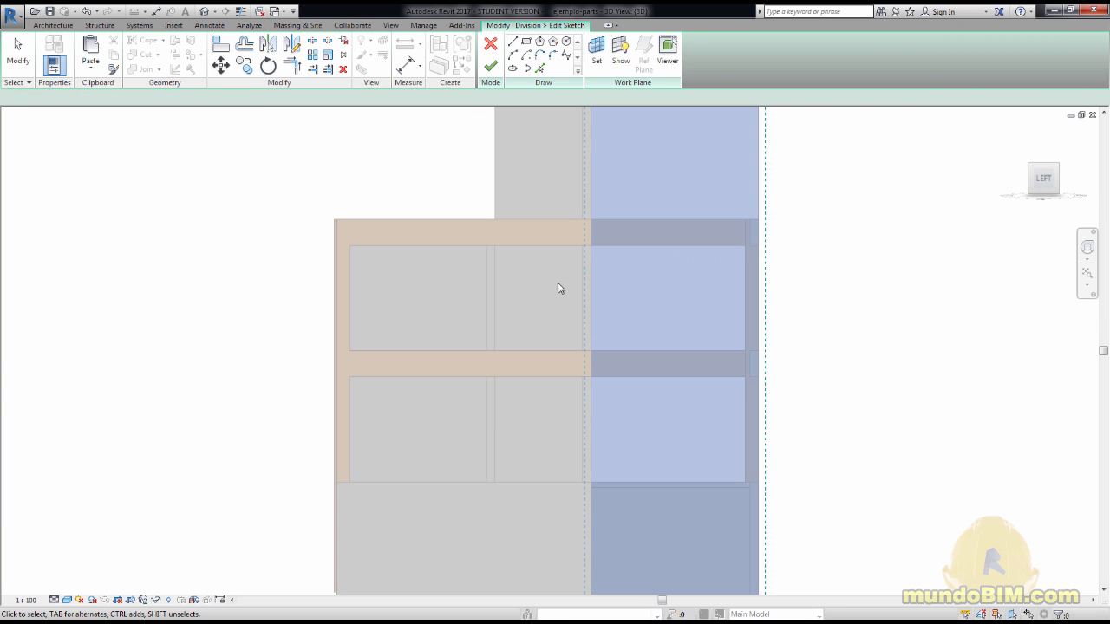
pyautogui.click(539, 68)
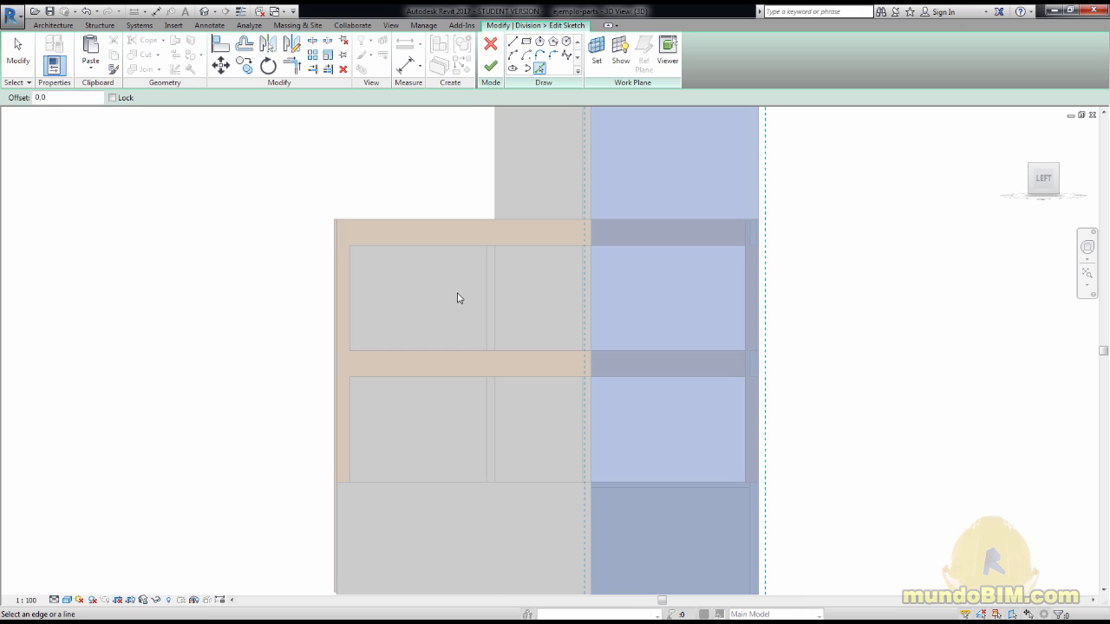
pyautogui.click(431, 350)
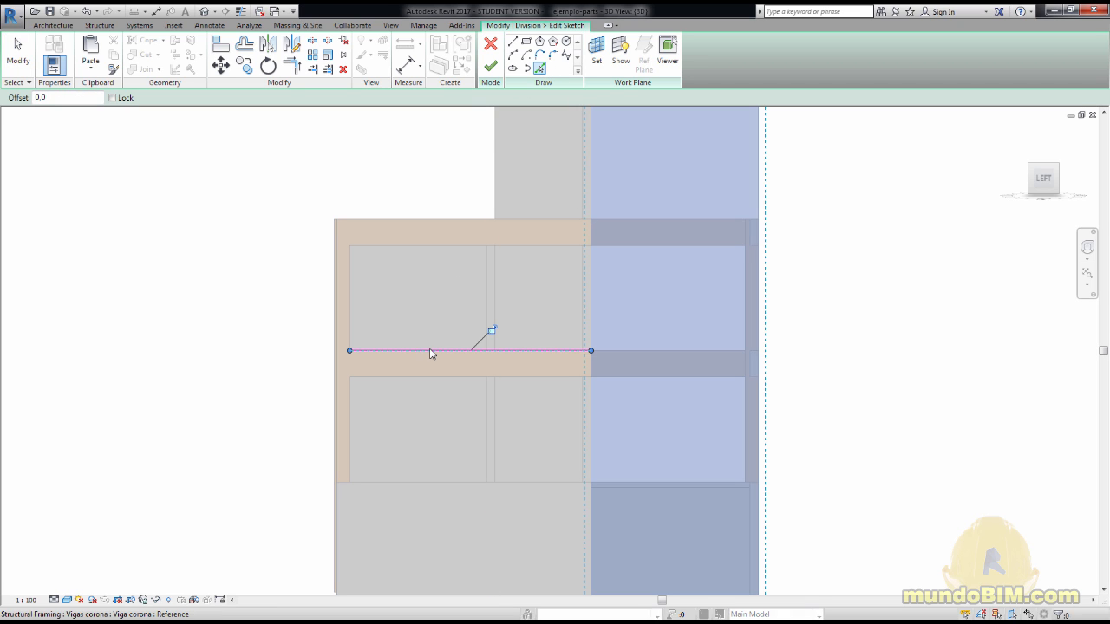
pyautogui.click(418, 222)
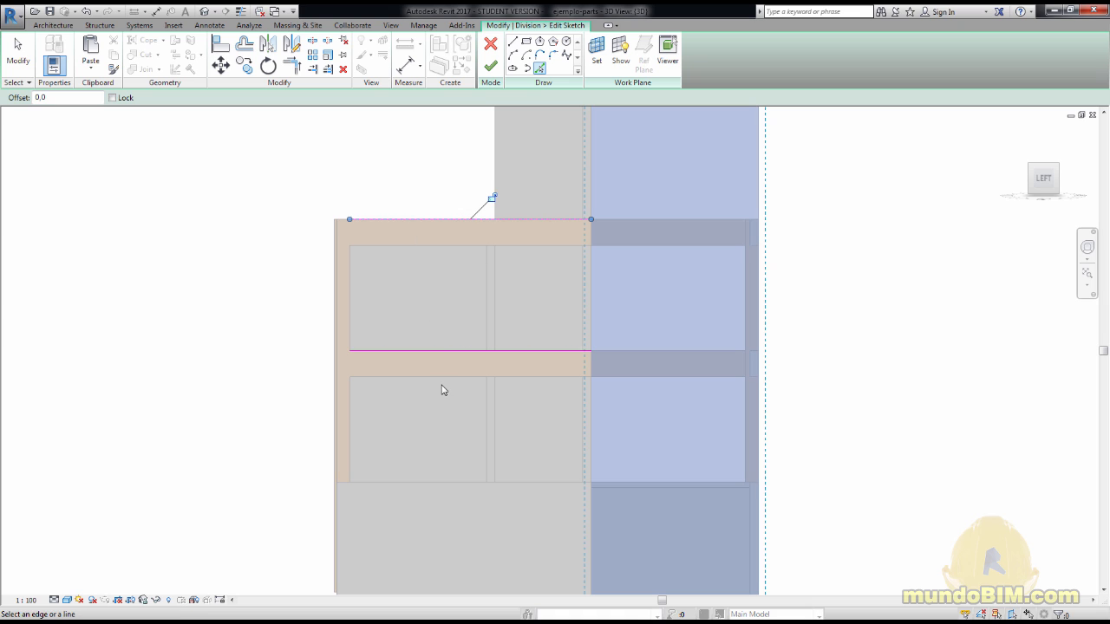
pyautogui.click(428, 482)
pyautogui.press('Escape')
pyautogui.press('Escape')
# - Extend the three horizontal division lines to the far boundary of the wall part
pyautogui.scroll(-2, 698, 426)
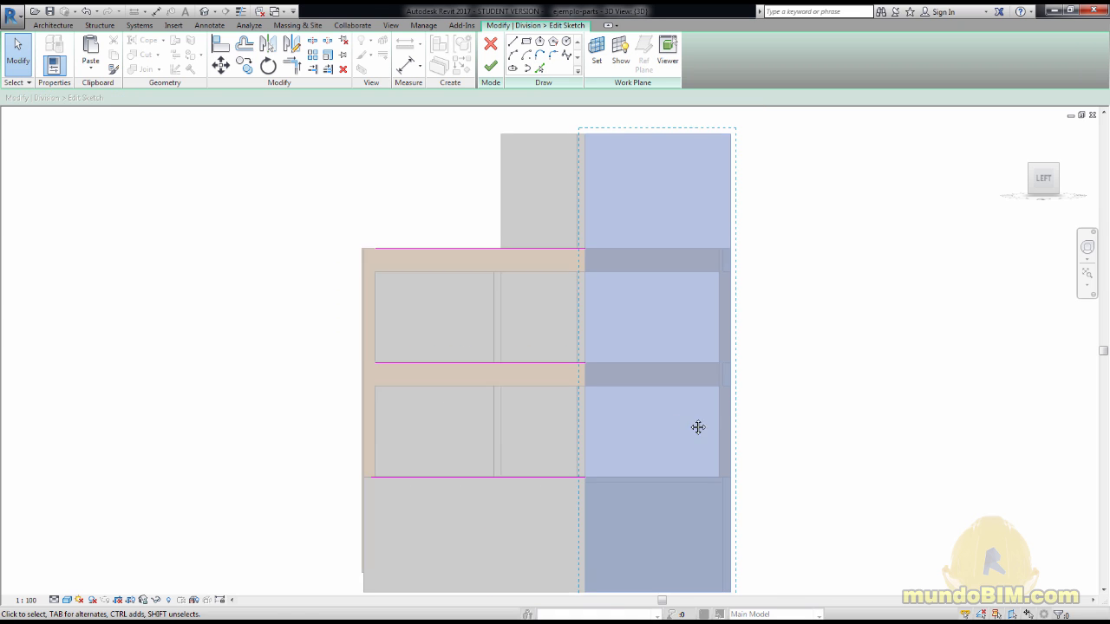
pyautogui.scroll(1, 681, 408)
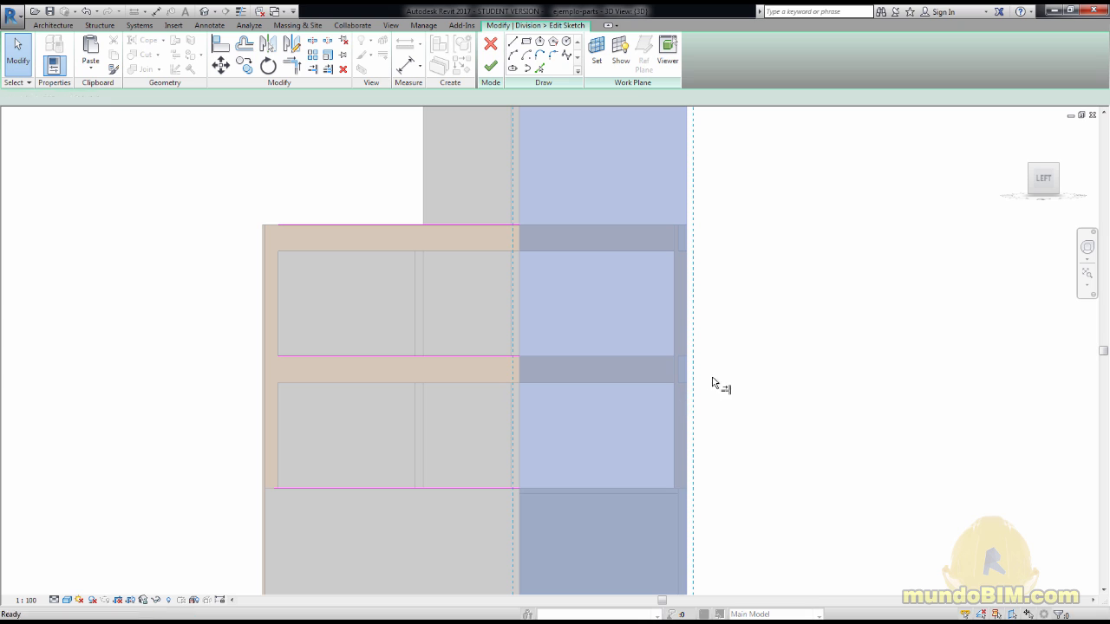
pyautogui.press('t')
pyautogui.press('r')
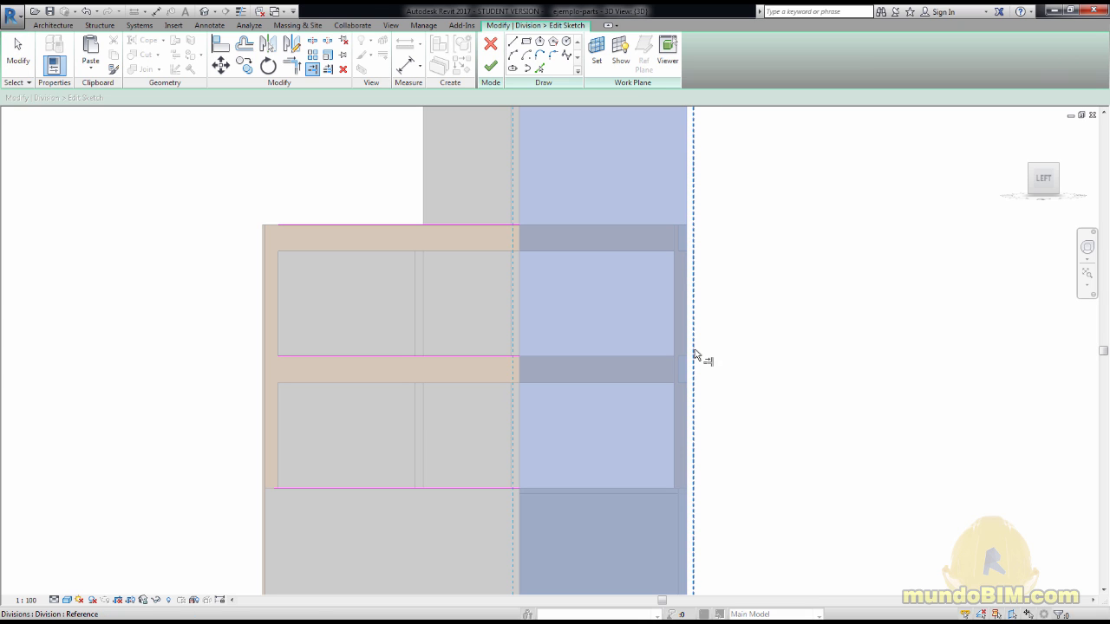
pyautogui.click(482, 227)
pyautogui.click(477, 358)
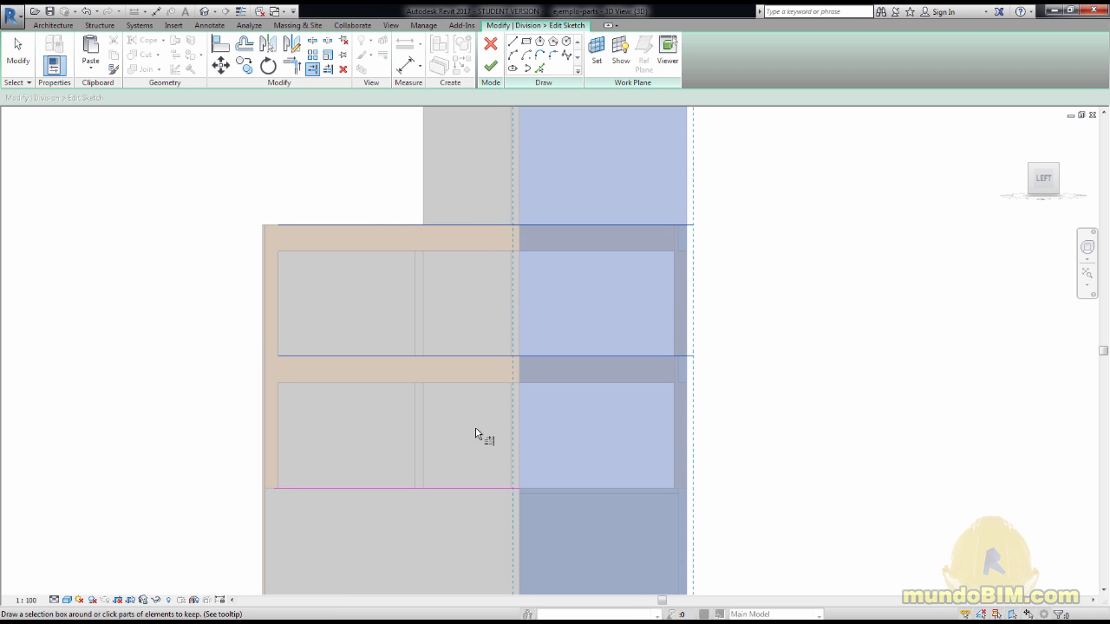
pyautogui.click(476, 489)
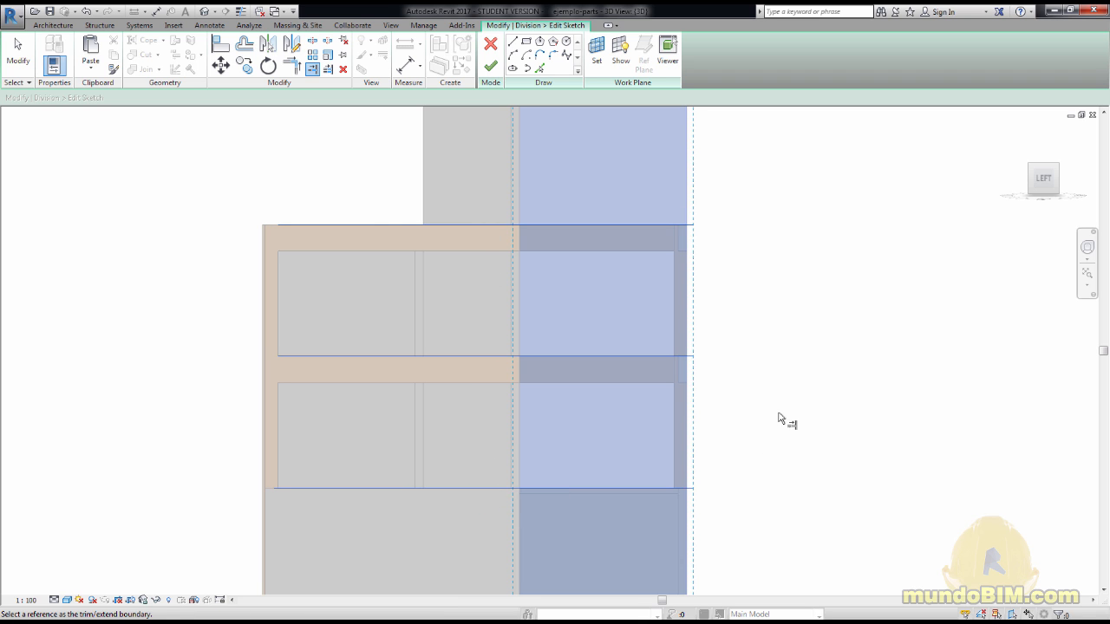
# - Check the three lines against the wall part in 3D, then finish the sketch and apply the division
pyautogui.scroll(-1, 785, 399)
pyautogui.keyDown('shift'); pyautogui.moveTo(791, 391); pyautogui.dragTo(713, 453, button='middle'); pyautogui.keyUp('shift')
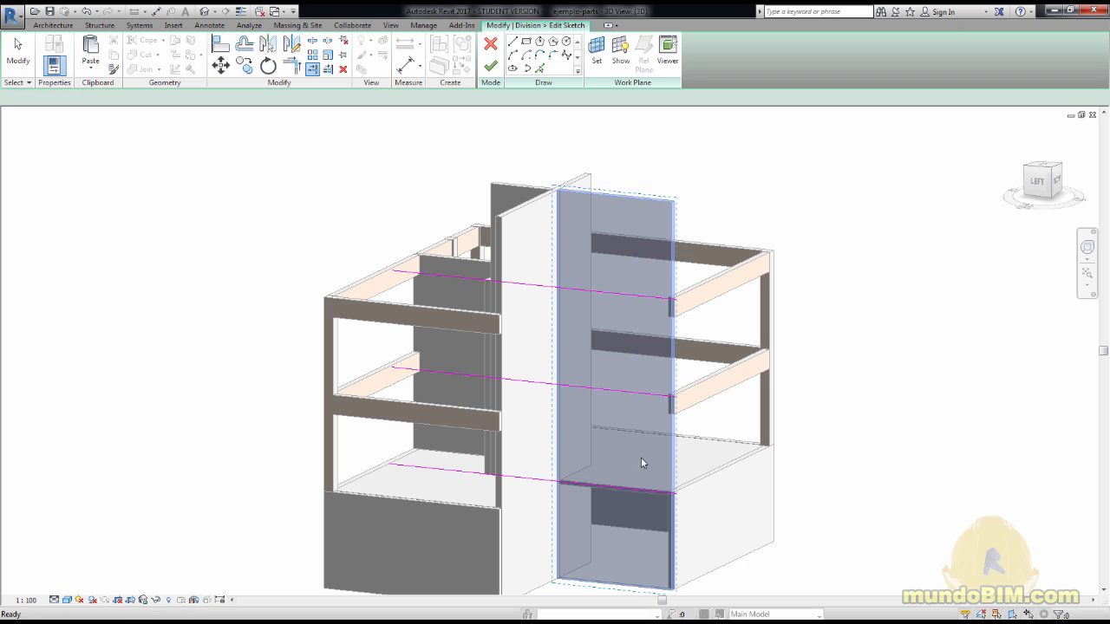
pyautogui.scroll(4, 641, 456)
pyautogui.press('Escape')
pyautogui.scroll(-3, 665, 473)
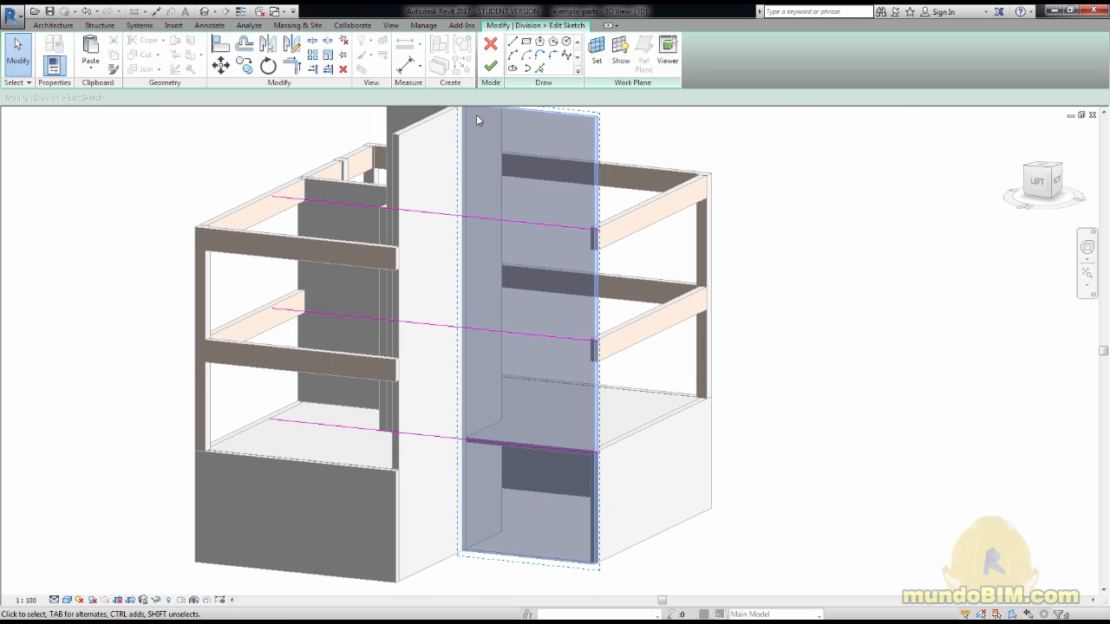
pyautogui.click(491, 66)
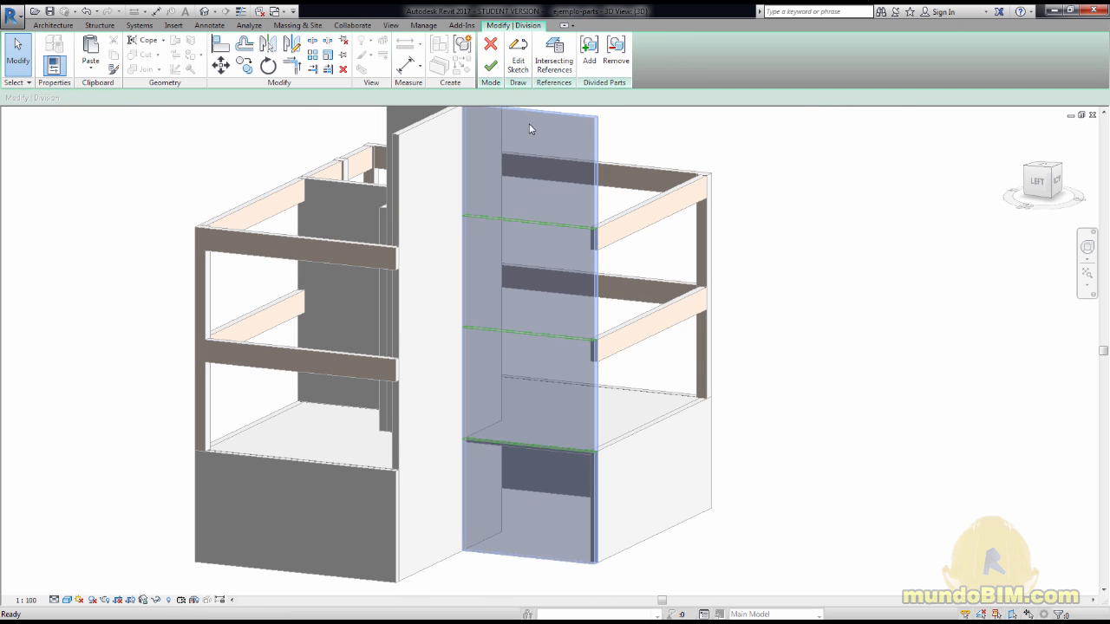
pyautogui.click(491, 66)
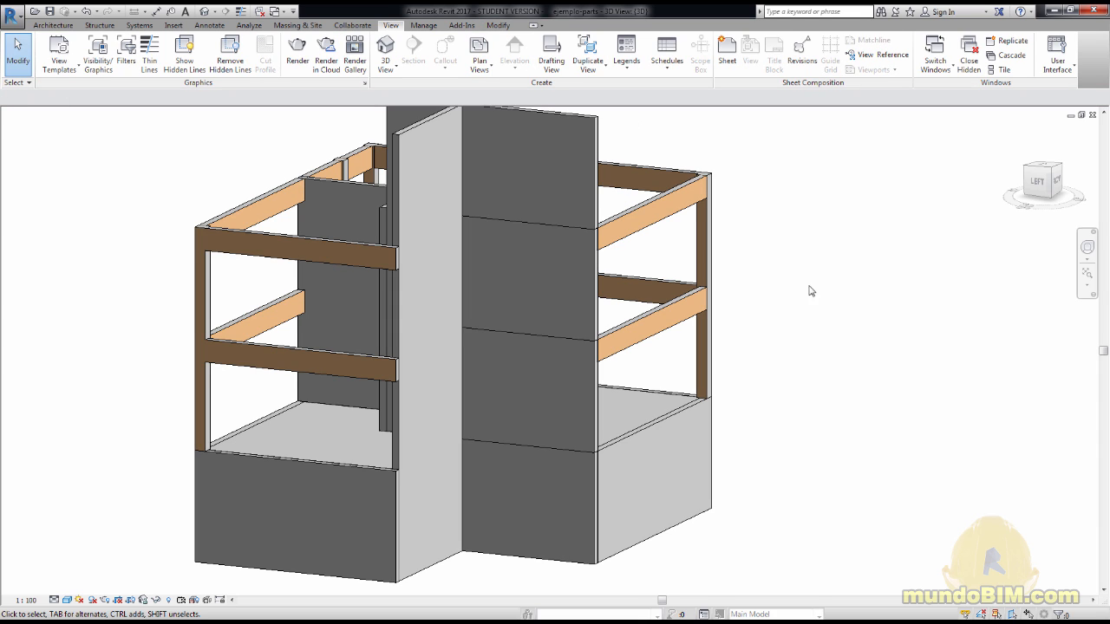
# - Select each of the four divided wall parts in turn to check that they are separate pieces
pyautogui.click(560, 182)
pyautogui.click(537, 309)
pyautogui.click(535, 397)
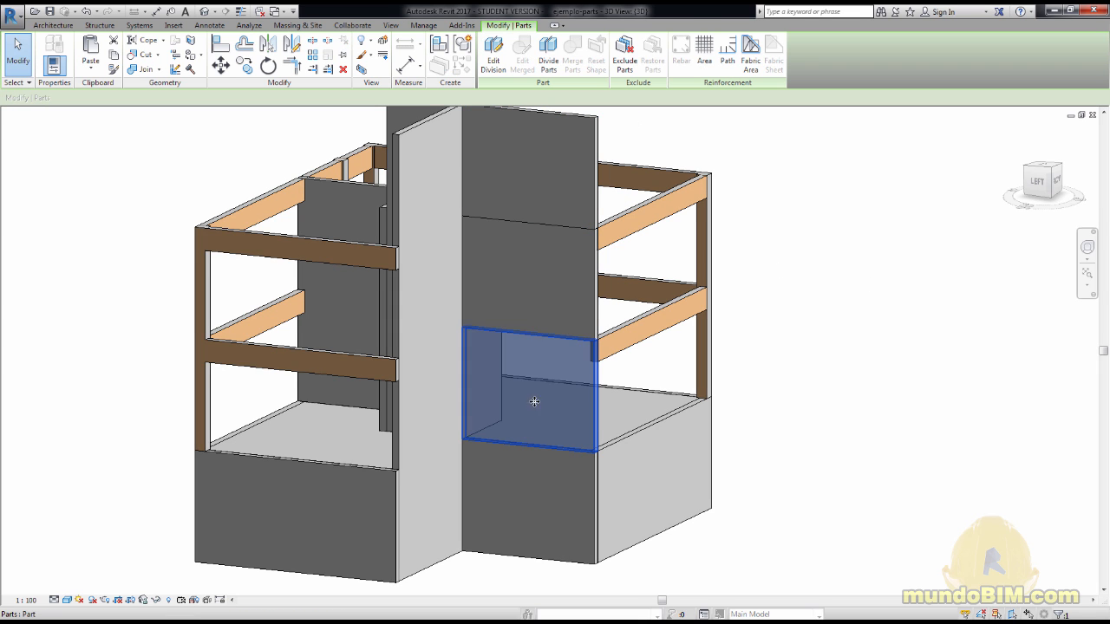
pyautogui.click(526, 490)
pyautogui.click(523, 277)
pyautogui.click(521, 188)
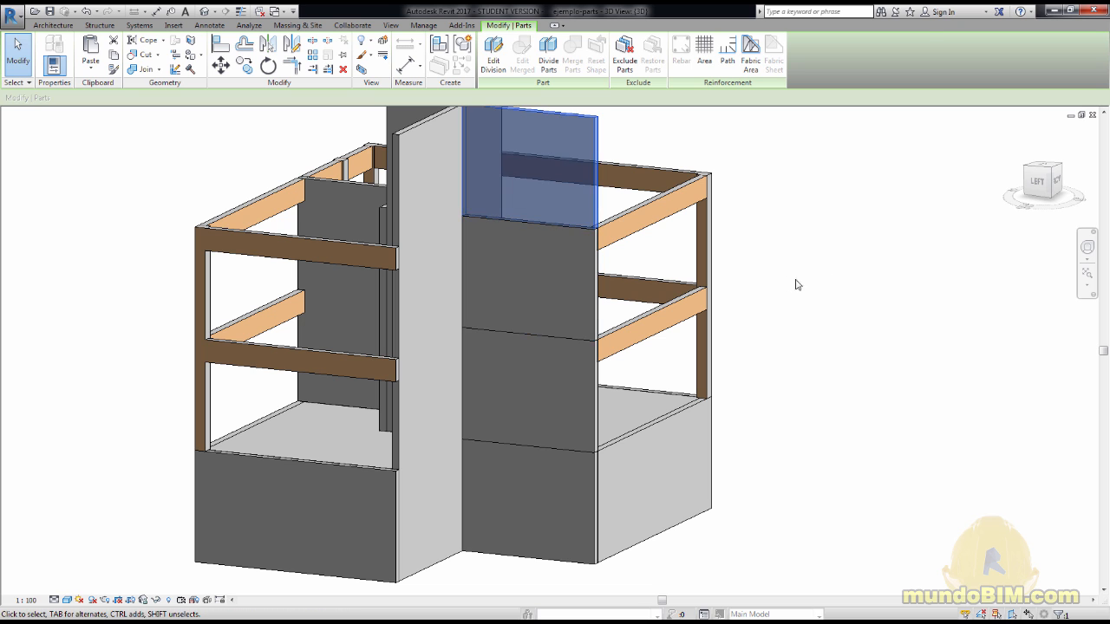
pyautogui.click(857, 274)
# - Examine the narrow undivided wall part beside the divided wall from several angles
pyautogui.scroll(-2, 857, 274)
pyautogui.keyDown('shift'); pyautogui.moveTo(665, 339); pyautogui.dragTo(814, 347, button='middle'); pyautogui.keyUp('shift')
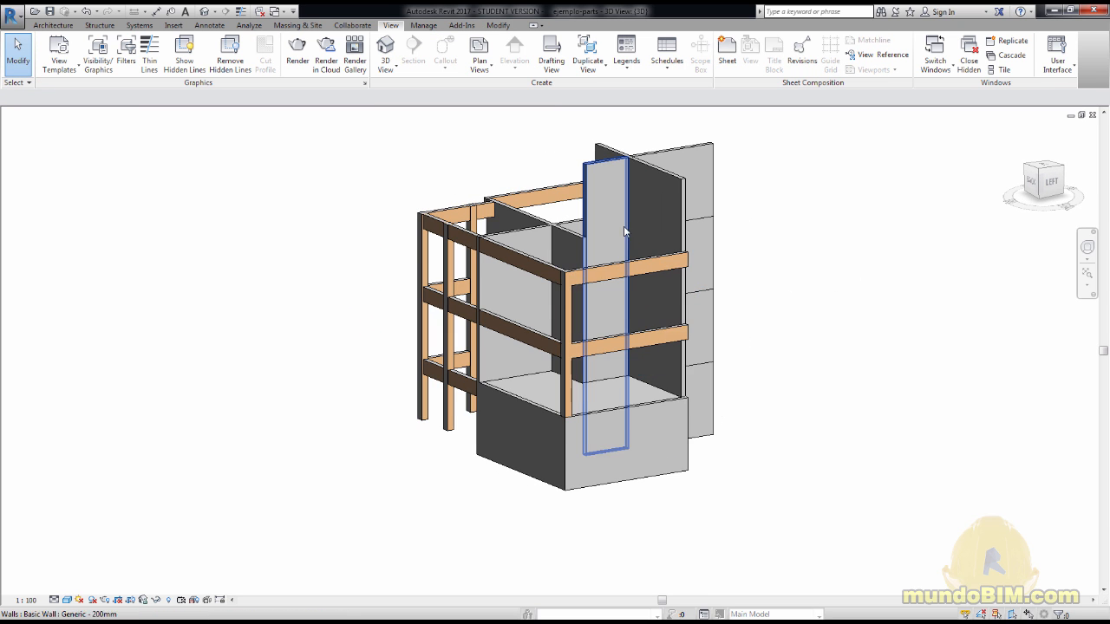
pyautogui.click(599, 196)
pyautogui.keyDown('shift'); pyautogui.moveTo(599, 197); pyautogui.dragTo(649, 250, button='middle'); pyautogui.keyUp('shift')
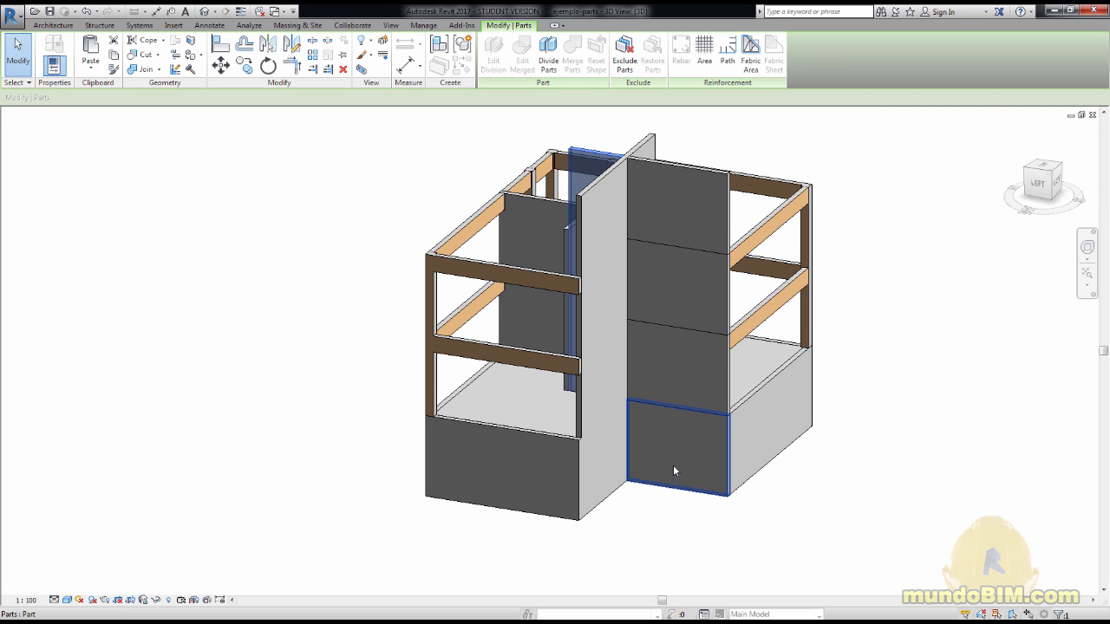
pyautogui.scroll(-2, 750, 250)
pyautogui.keyDown('shift'); pyautogui.moveTo(684, 312); pyautogui.dragTo(850, 330, button='middle'); pyautogui.keyUp('shift')
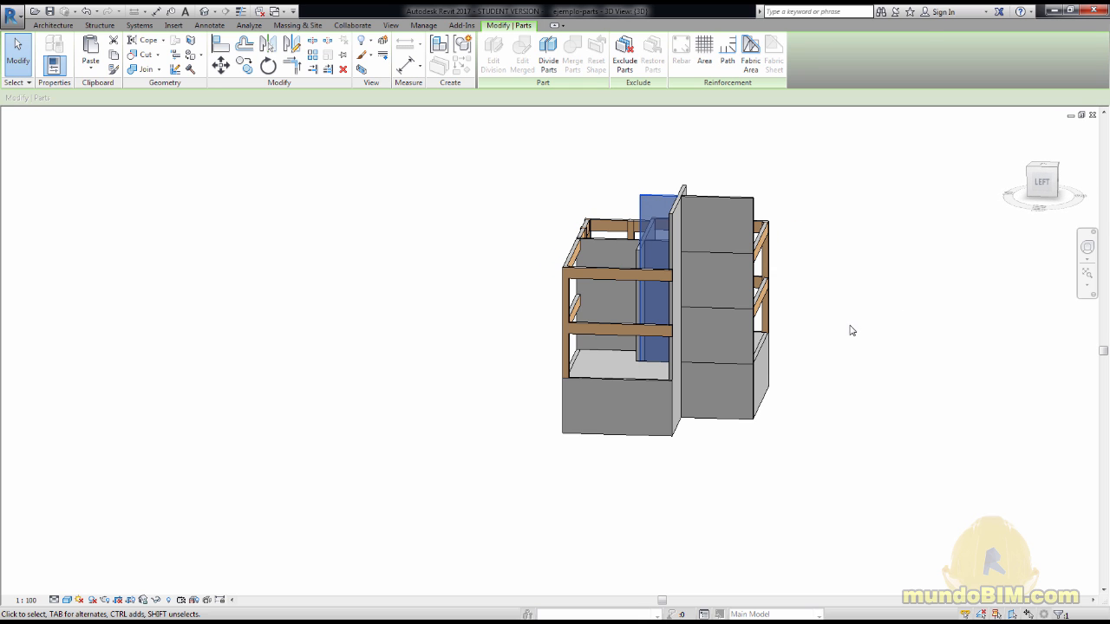
pyautogui.click(758, 169)
pyautogui.scroll(3, 779, 201)
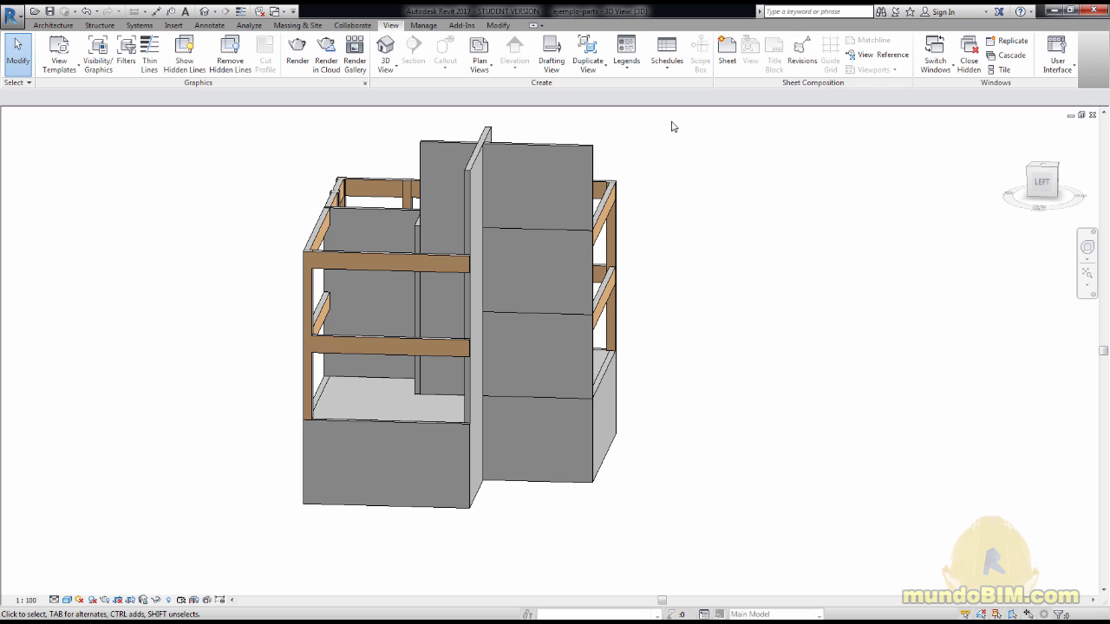
# - Open the division sketch of the uppermost wall part and delete the highest horizontal division line
pyautogui.click(531, 175)
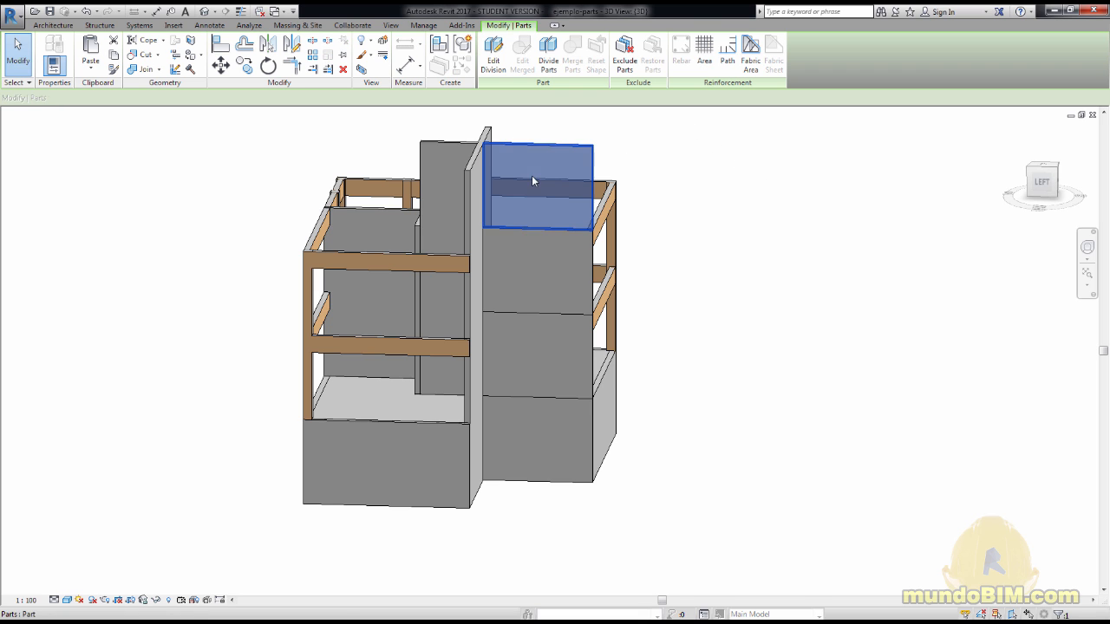
pyautogui.click(494, 54)
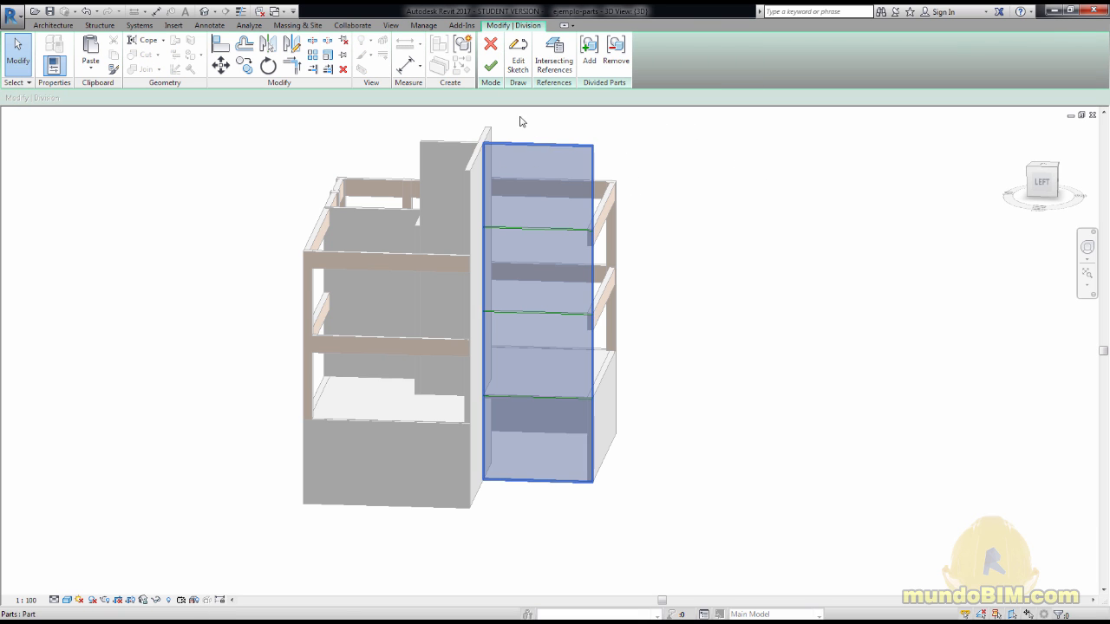
pyautogui.click(517, 56)
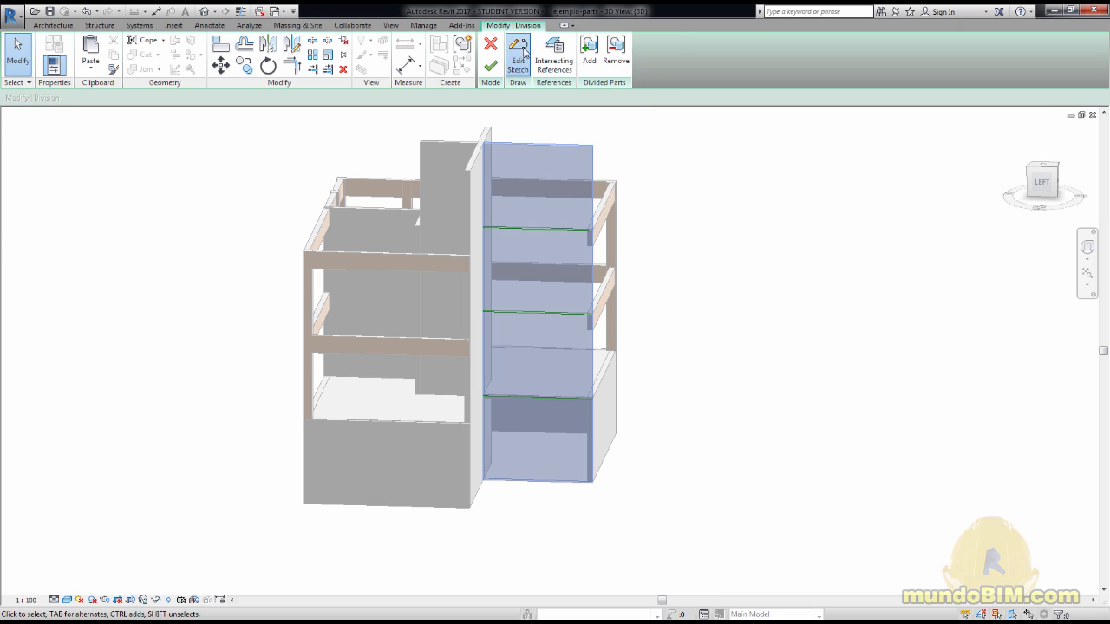
pyautogui.press('Escape')
pyautogui.click(544, 229)
pyautogui.press('Delete')
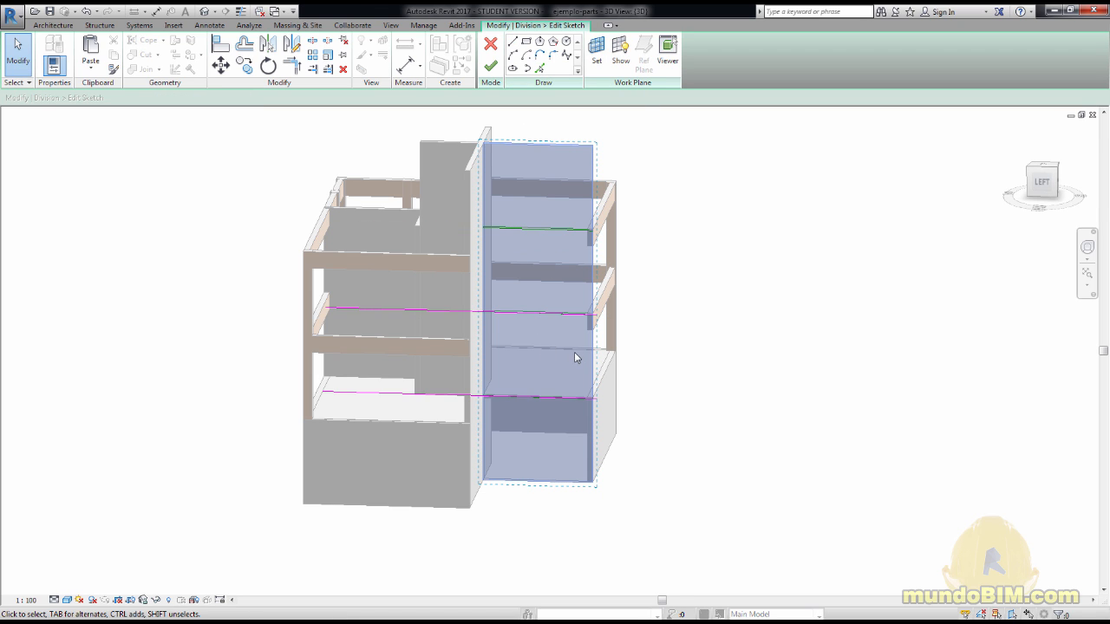
# - Draw a near-vertical division line through the middle of the wall part, from above its top edge to below its base
pyautogui.click(513, 44)
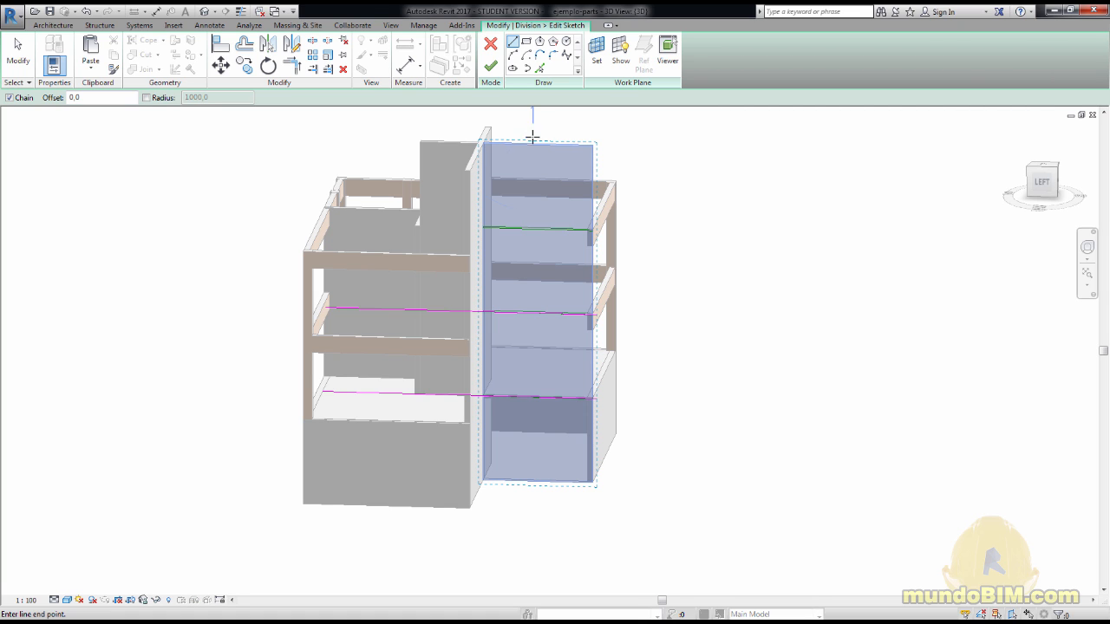
pyautogui.click(532, 128)
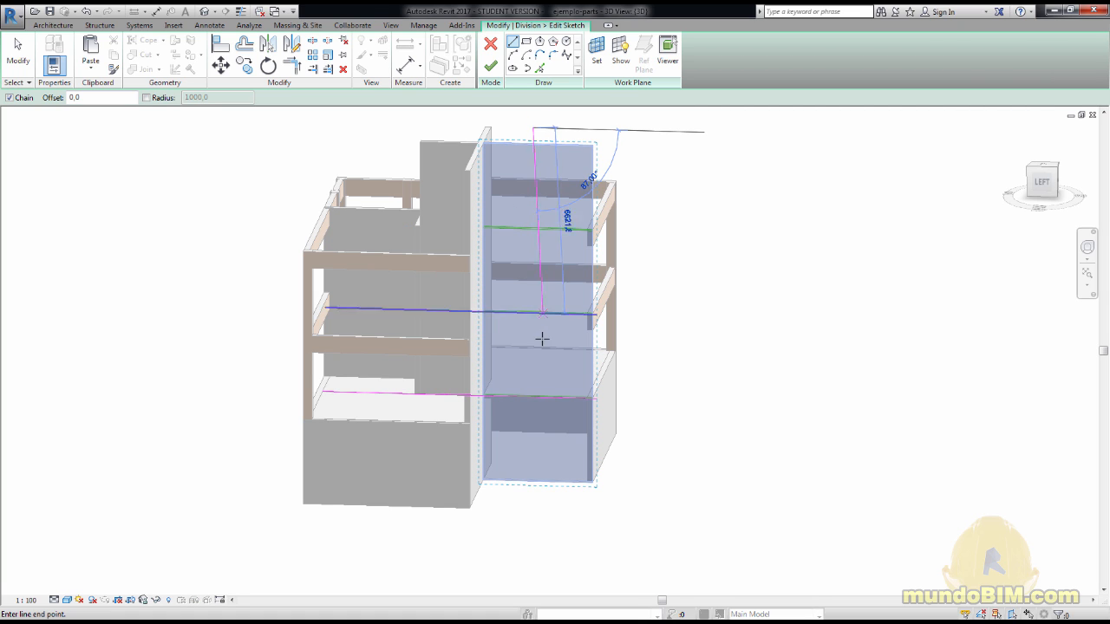
pyautogui.click(534, 495)
pyautogui.press('Escape')
pyautogui.press('Escape')
# - Sketch a circle of about 600 mm radius on the wall part, beside the vertical line and above the upper remaining horizontal line
pyautogui.scroll(3, 526, 325)
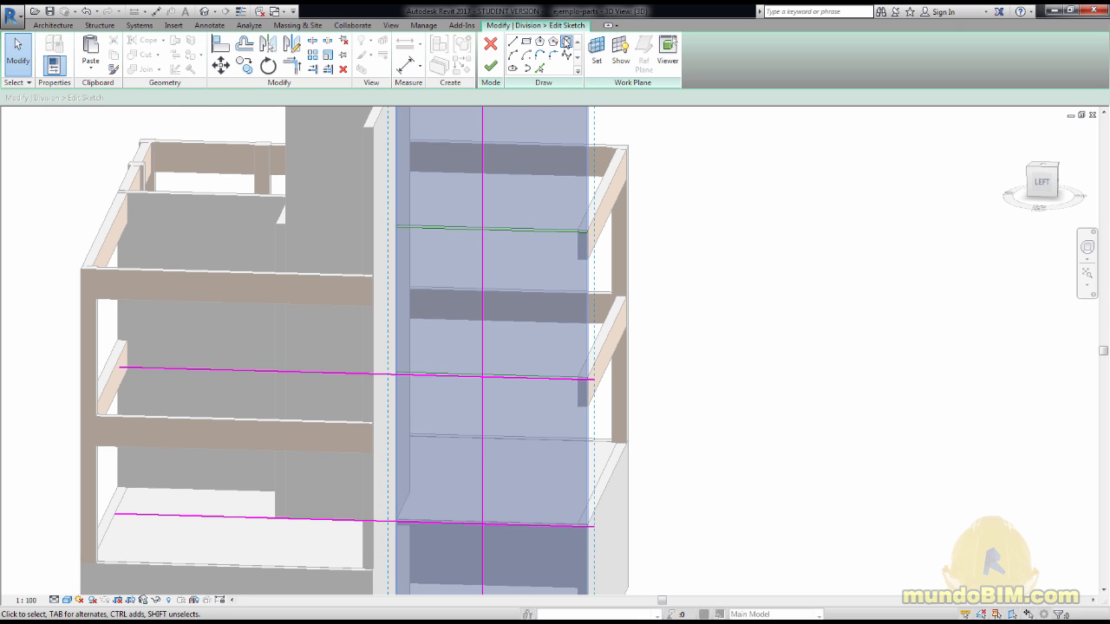
pyautogui.click(566, 42)
pyautogui.click(525, 272)
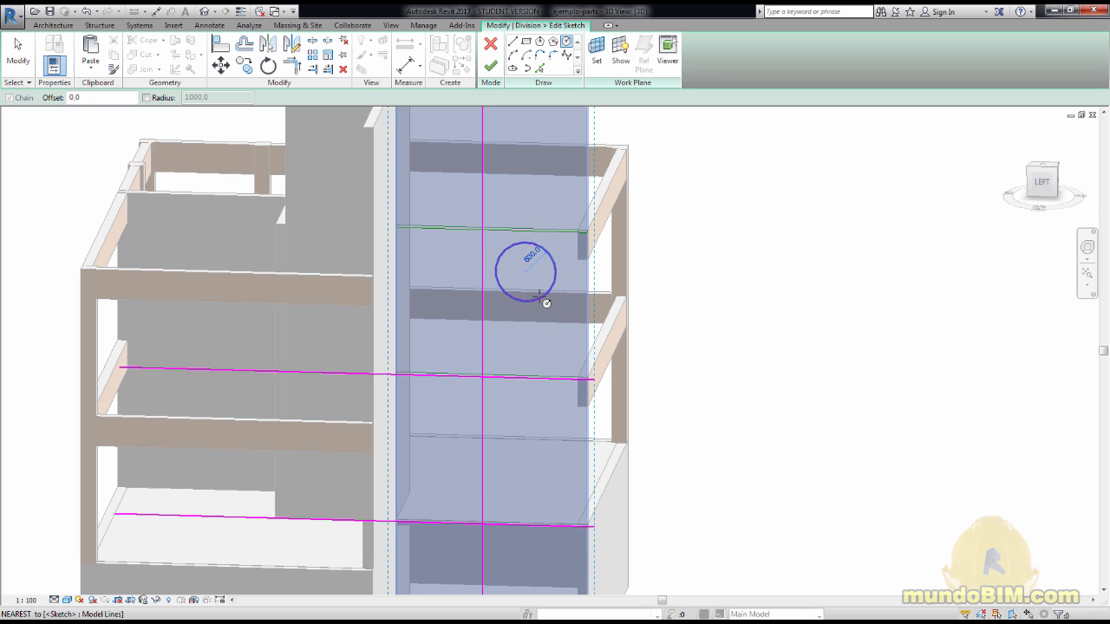
pyautogui.click(539, 296)
pyautogui.press('Escape')
pyautogui.press('Escape')
pyautogui.scroll(-2, 555, 347)
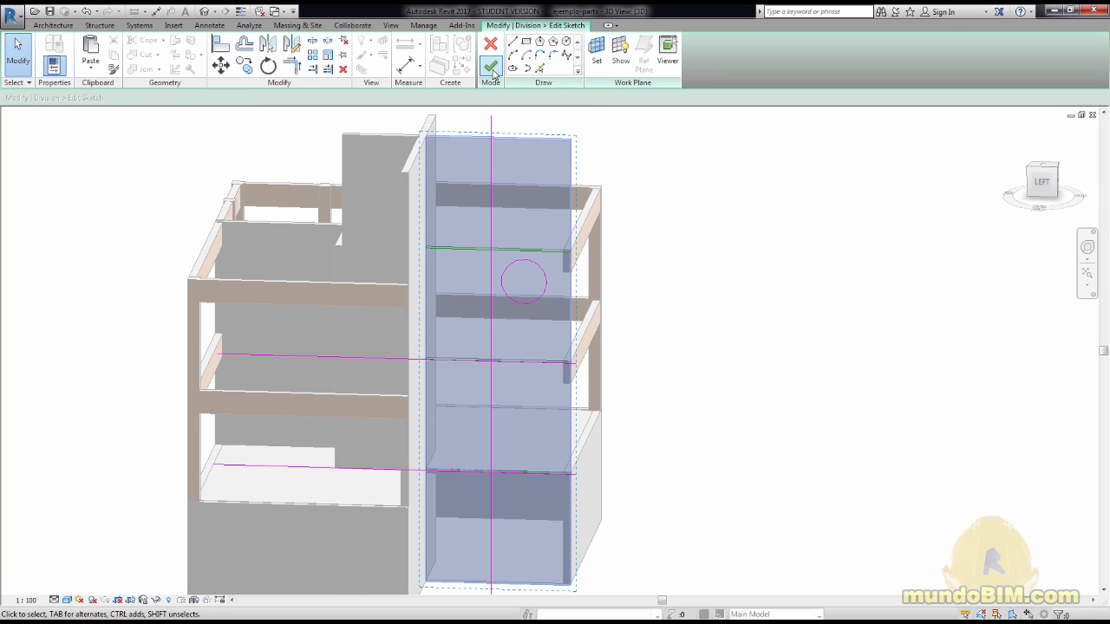
# - Apply the edited division sketch to the wall part and check the resulting pieces, including the circular one, one at a time
pyautogui.click(490, 66)
pyautogui.click(491, 65)
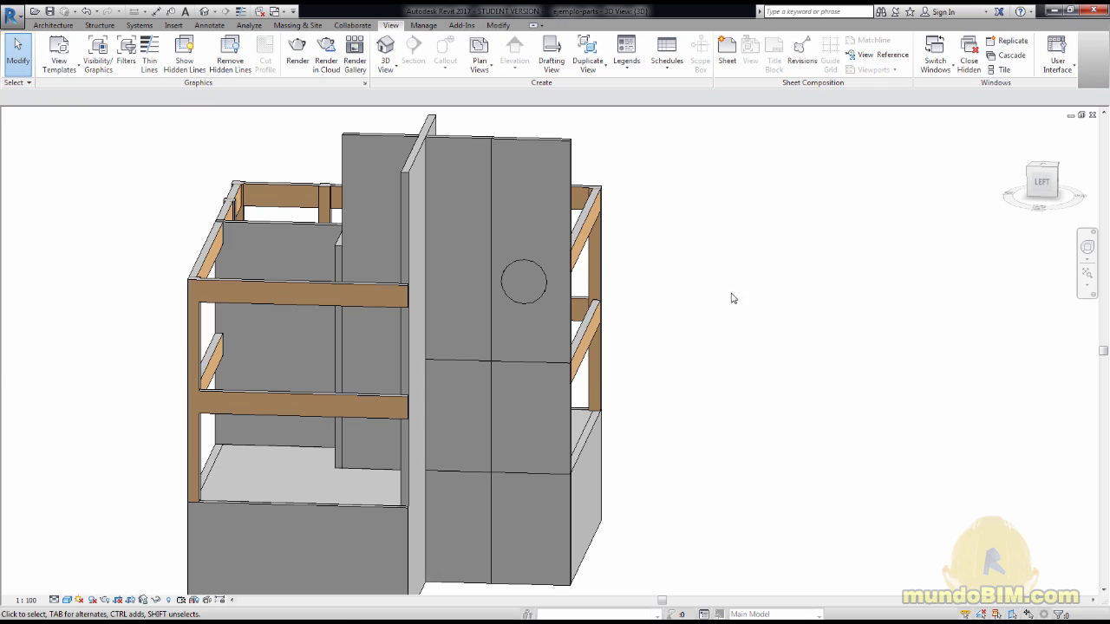
pyautogui.click(525, 188)
pyautogui.click(464, 208)
pyautogui.click(524, 279)
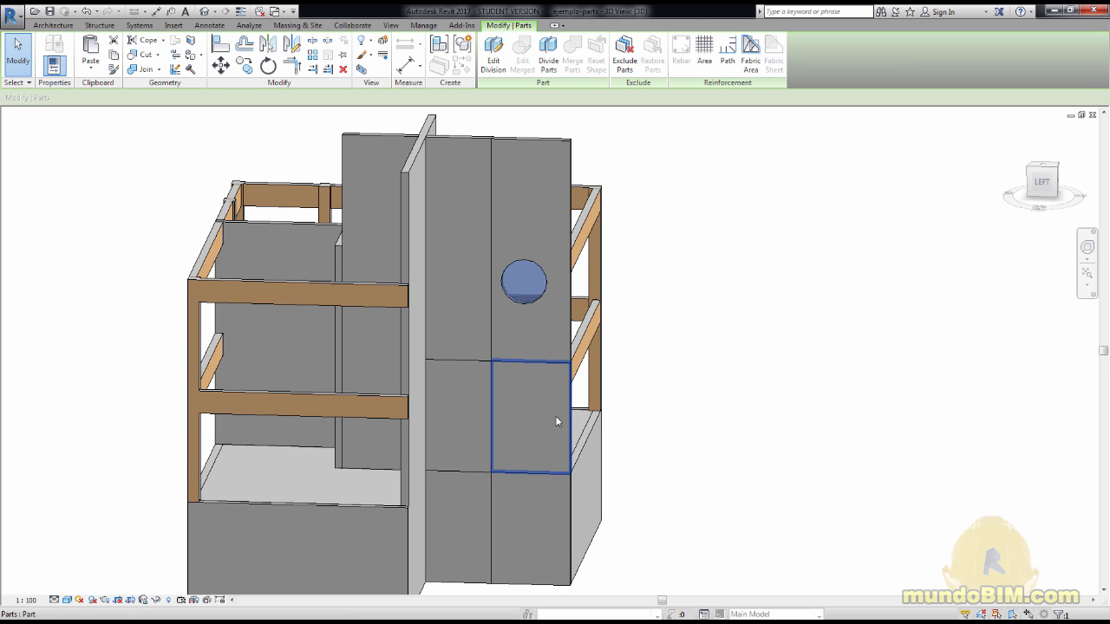
pyautogui.click(555, 415)
pyautogui.click(472, 417)
pyautogui.click(454, 510)
pyautogui.click(512, 515)
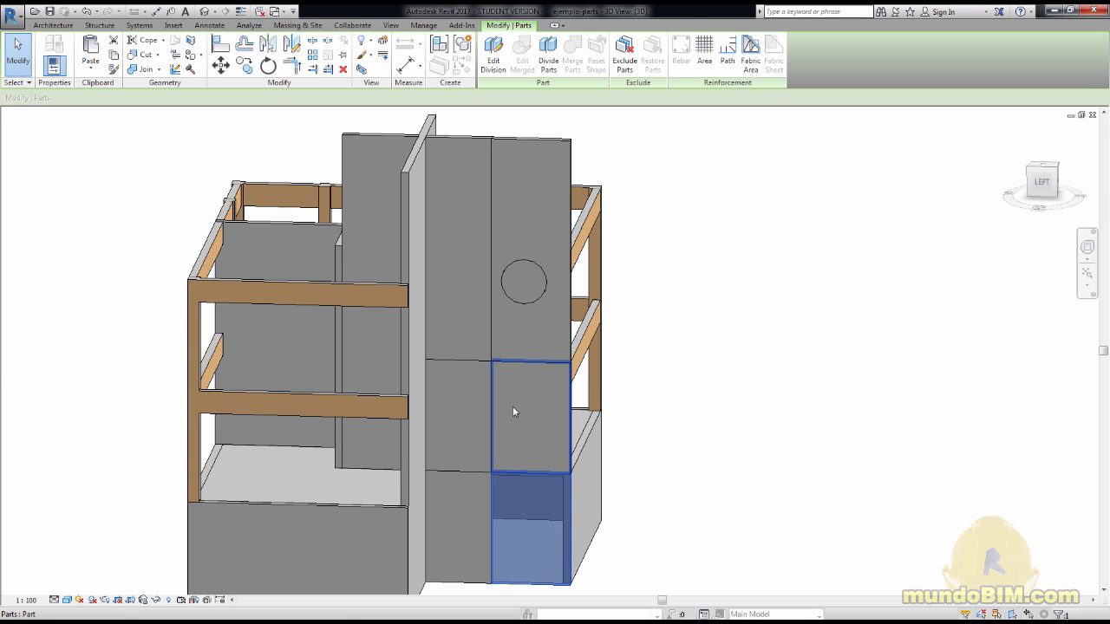
pyautogui.click(513, 408)
pyautogui.click(462, 410)
pyautogui.click(802, 364)
# - Delete all parts of the divided wall by filtering a window selection of the crossing walls down to the Parts category
pyautogui.scroll(-3, 800, 369)
pyautogui.keyDown('shift'); pyautogui.moveTo(798, 377); pyautogui.dragTo(798, 348, button='middle'); pyautogui.keyUp('shift')
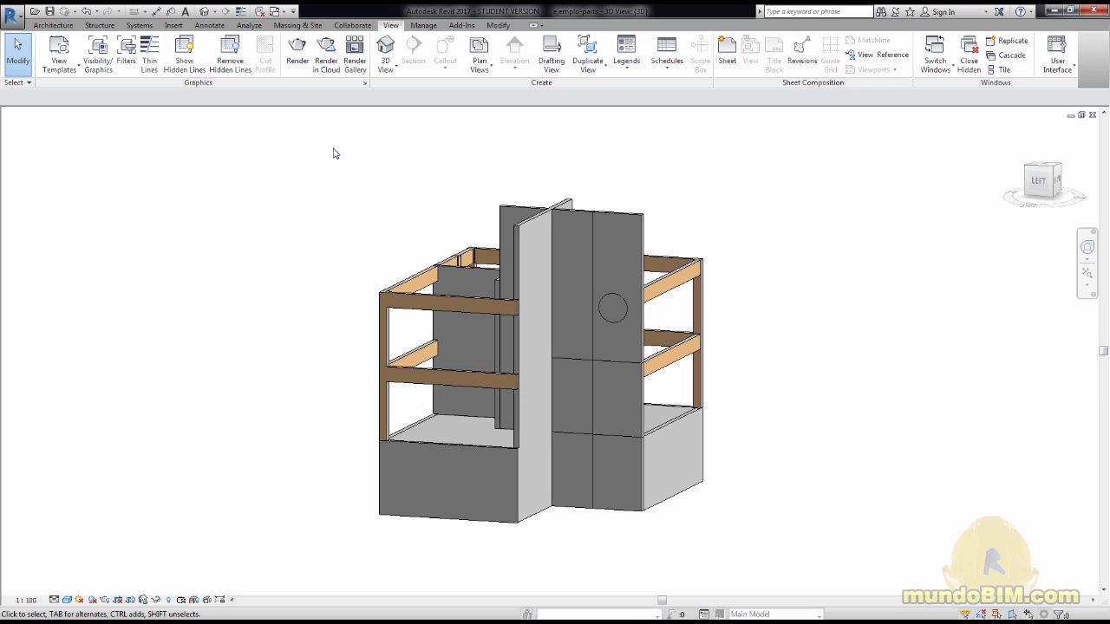
pyautogui.moveTo(459, 171); pyautogui.dragTo(776, 582)
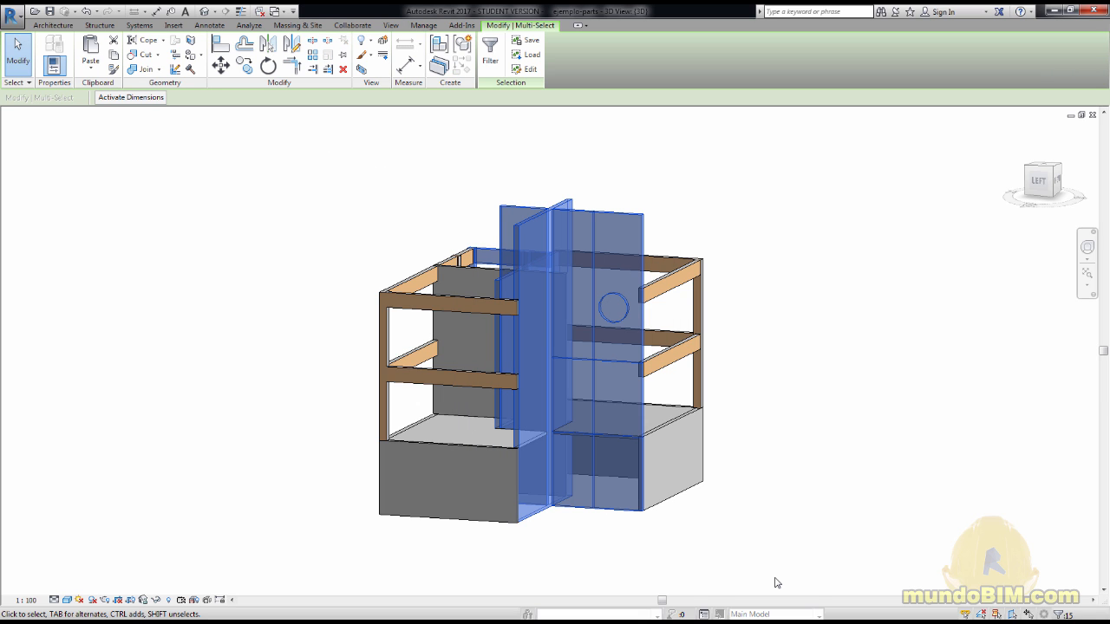
pyautogui.click(1061, 615)
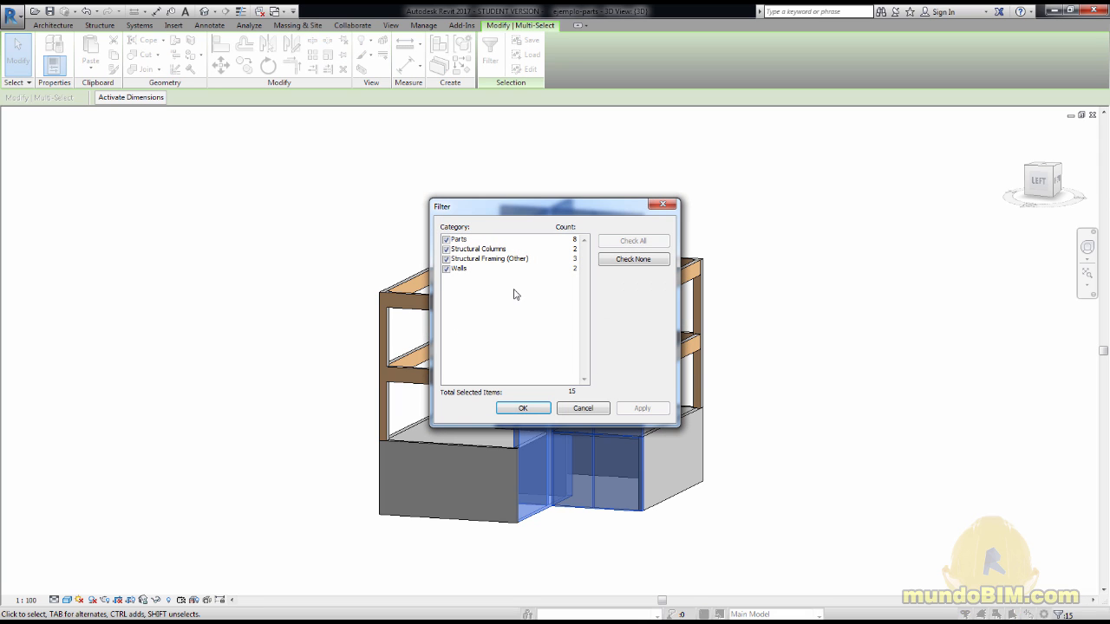
pyautogui.click(446, 249)
pyautogui.click(447, 269)
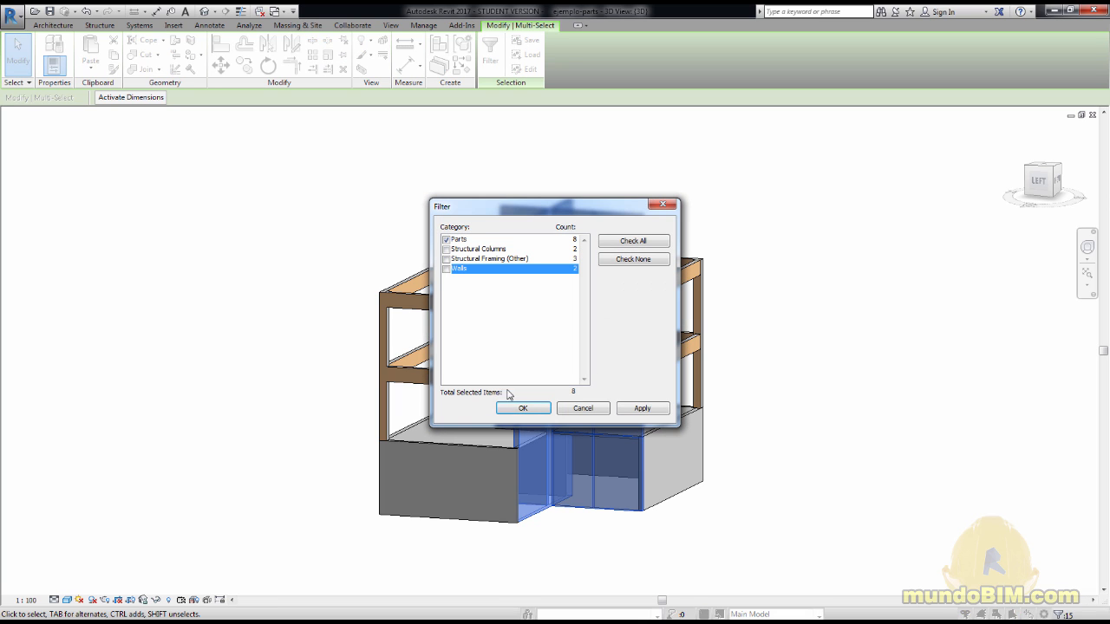
pyautogui.click(523, 408)
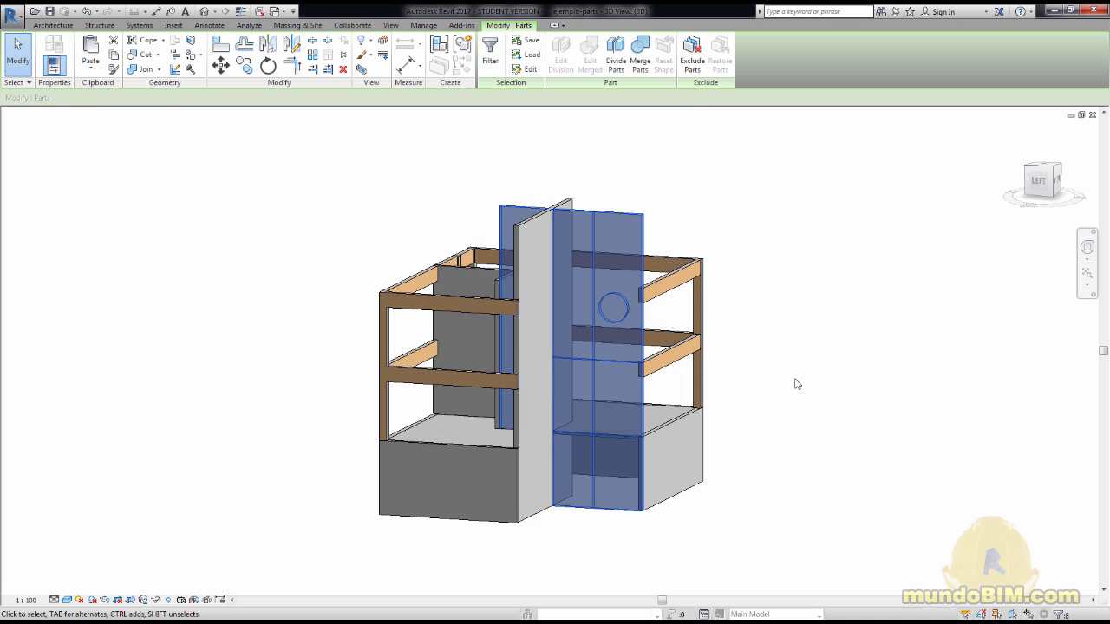
pyautogui.press('Delete')
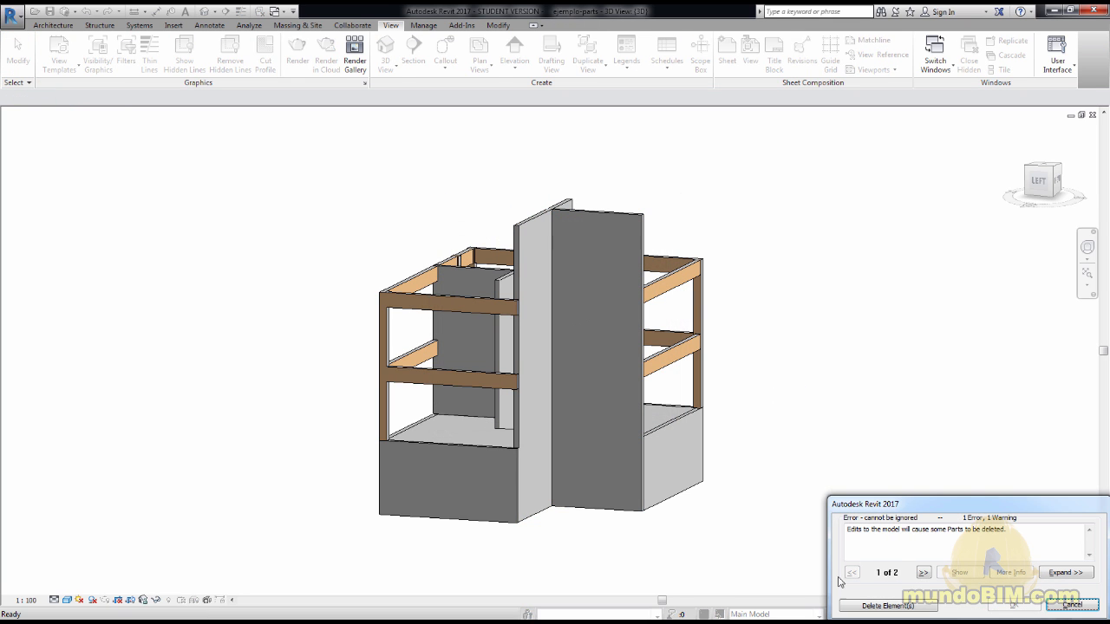
pyautogui.click(888, 605)
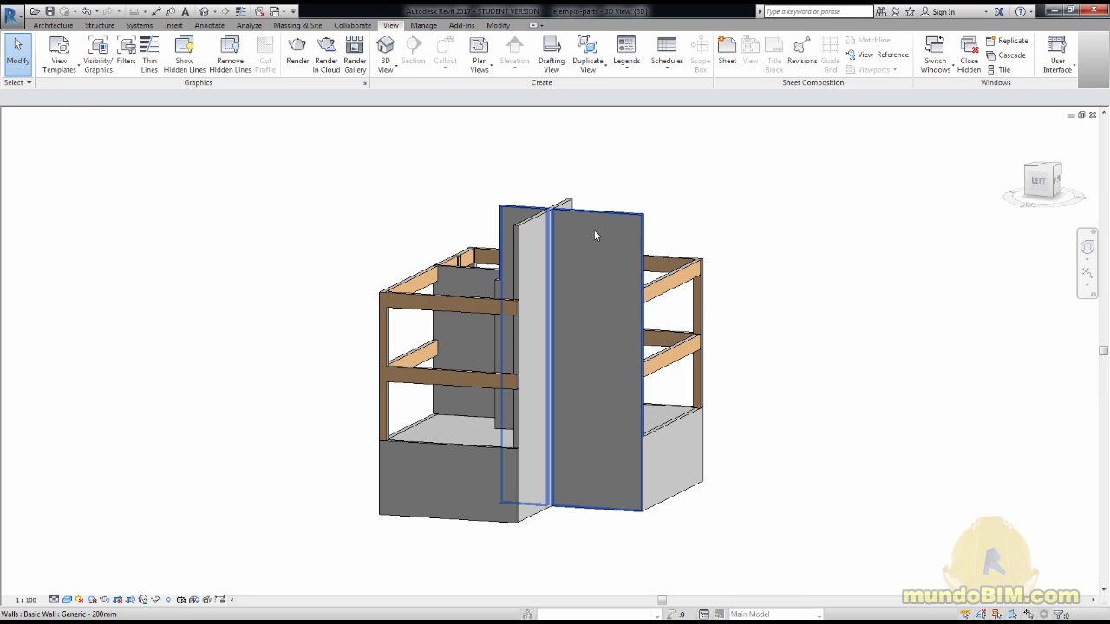
# - Create parts from the tall wall that runs through the crossing wall
pyautogui.click(564, 221)
pyautogui.scroll(4, 545, 239)
pyautogui.scroll(-3, 545, 239)
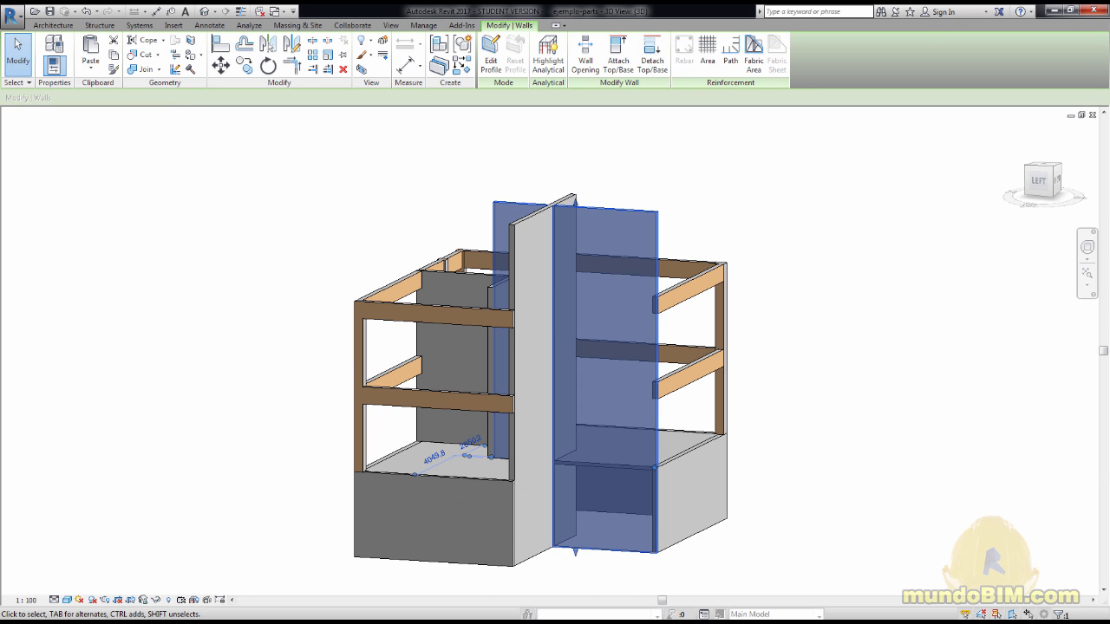
pyautogui.click(1040, 398)
pyautogui.scroll(-2, 1040, 398)
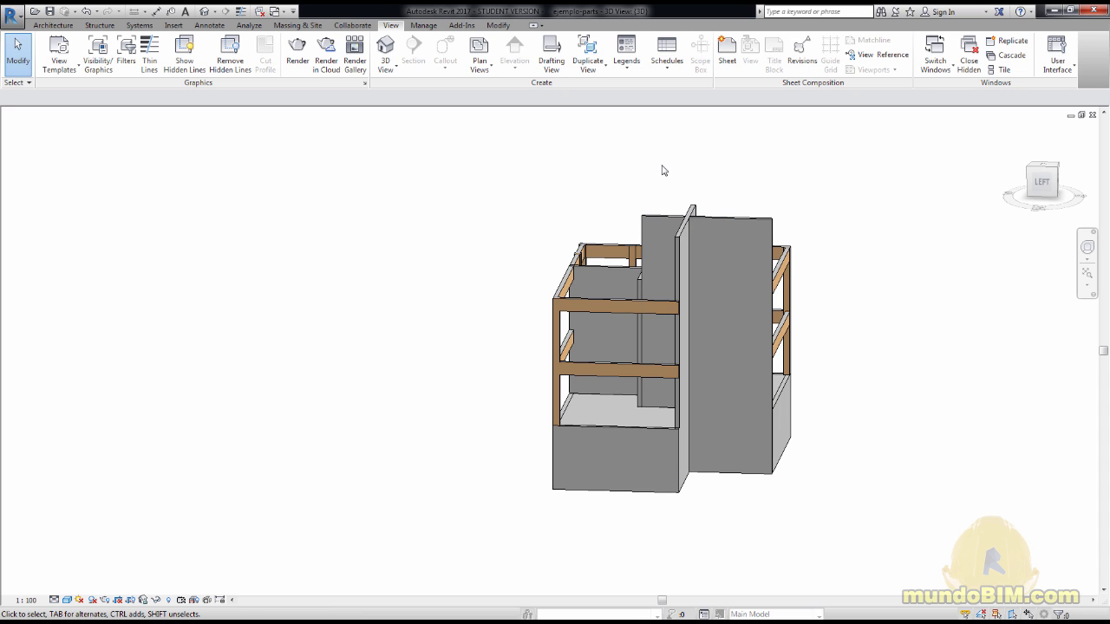
# - Select the wall parts on both sides of the crossing wall, leave that wall out, and check the selection's categories in the filter
pyautogui.click(663, 221)
pyautogui.keyDown('ctrl'); pyautogui.click(731, 249); pyautogui.keyUp('ctrl')
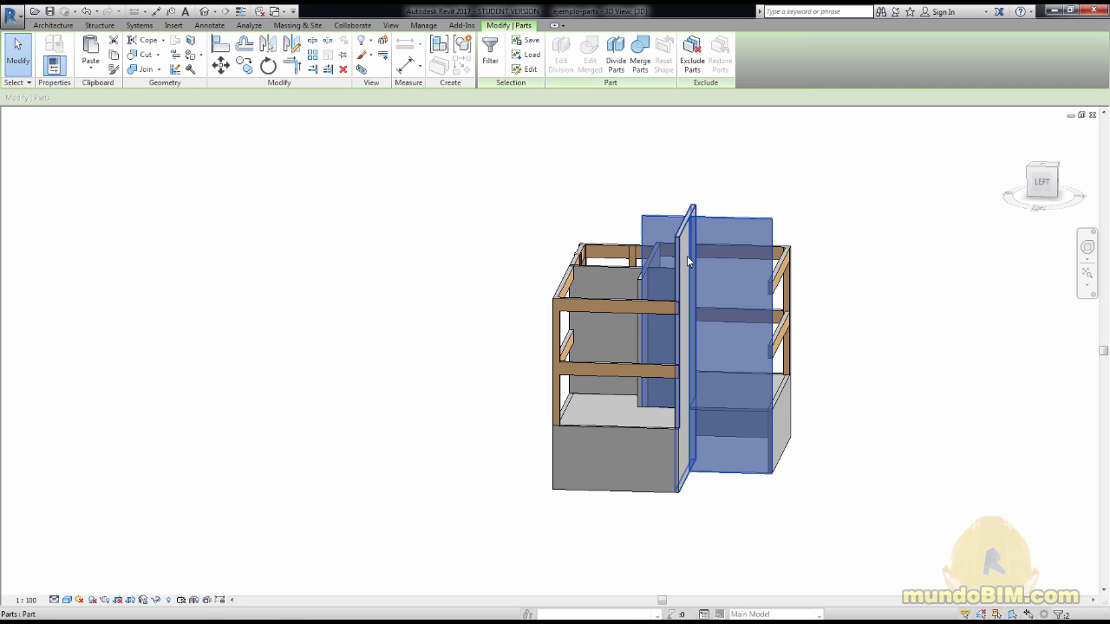
pyautogui.keyDown('shift'); pyautogui.moveTo(963, 501); pyautogui.dragTo(850, 445, button='middle'); pyautogui.keyUp('shift')
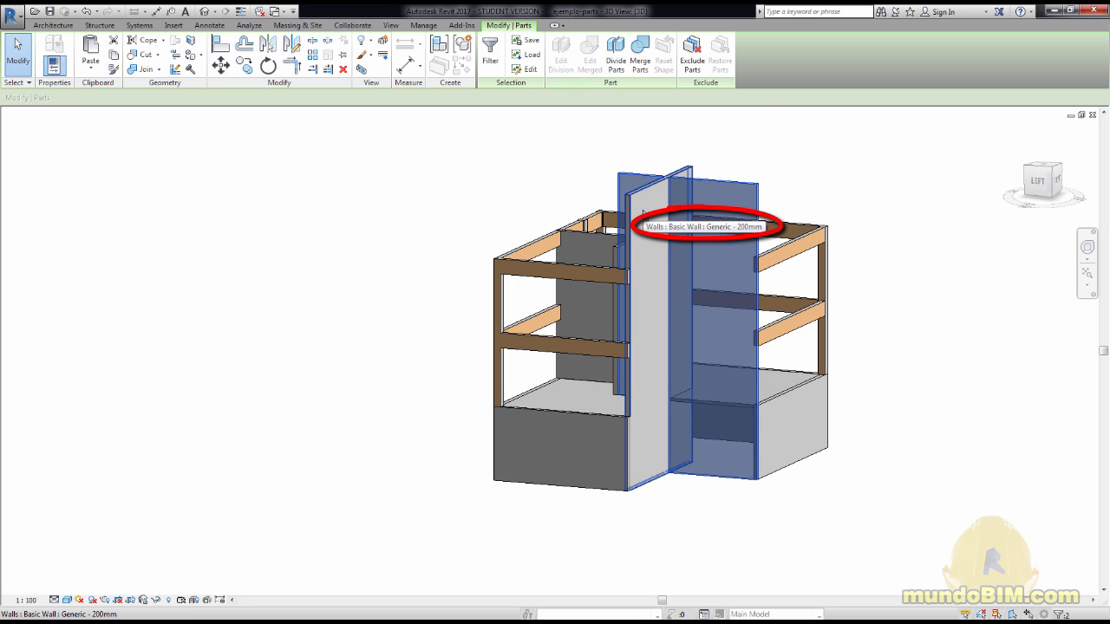
pyautogui.keyDown('ctrl'); pyautogui.click(642, 214); pyautogui.keyUp('ctrl')
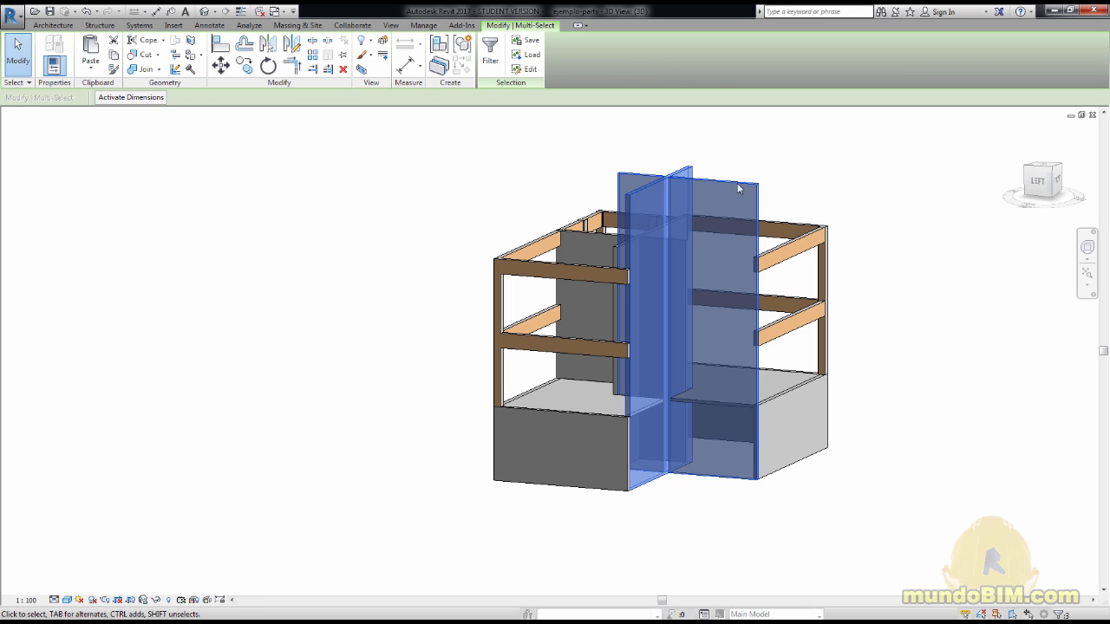
pyautogui.keyDown('shift'); pyautogui.click(639, 213); pyautogui.keyUp('shift')
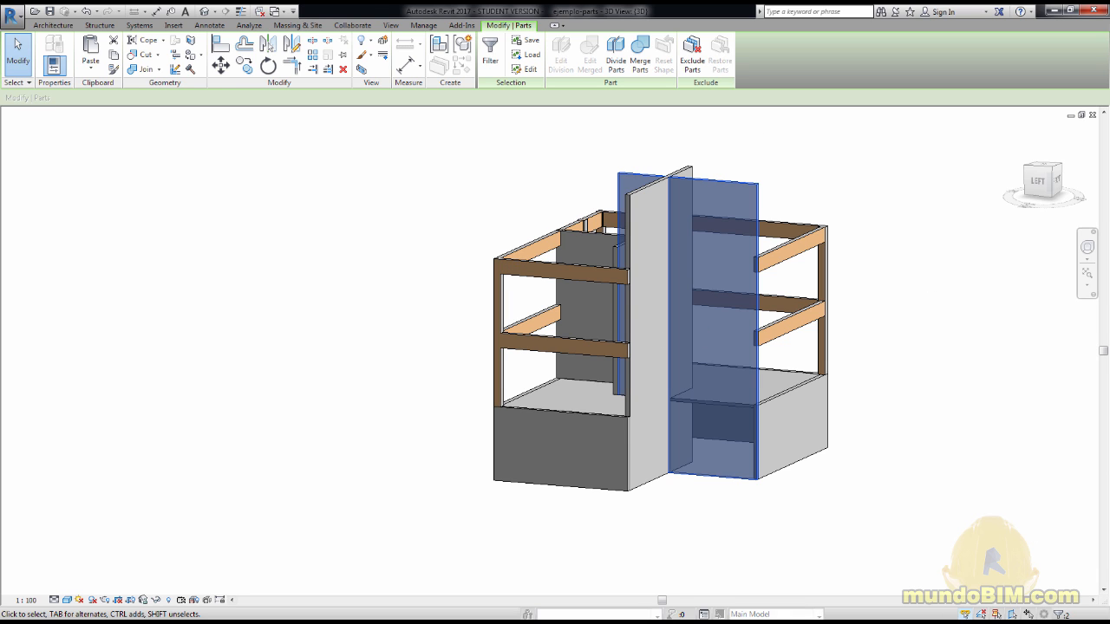
pyautogui.click(1060, 613)
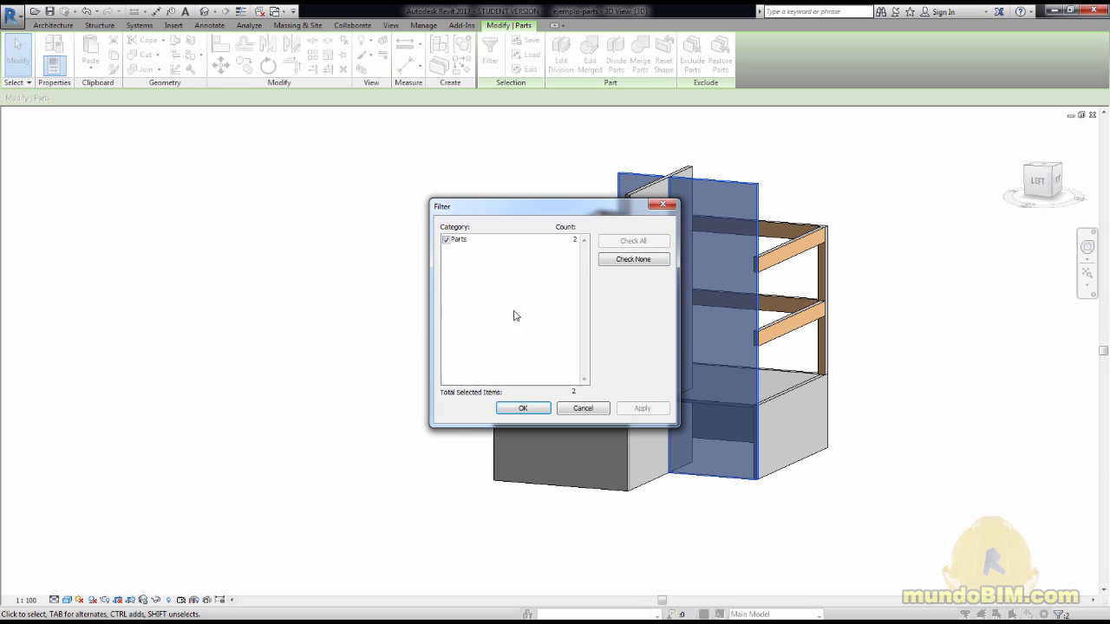
pyautogui.click(523, 409)
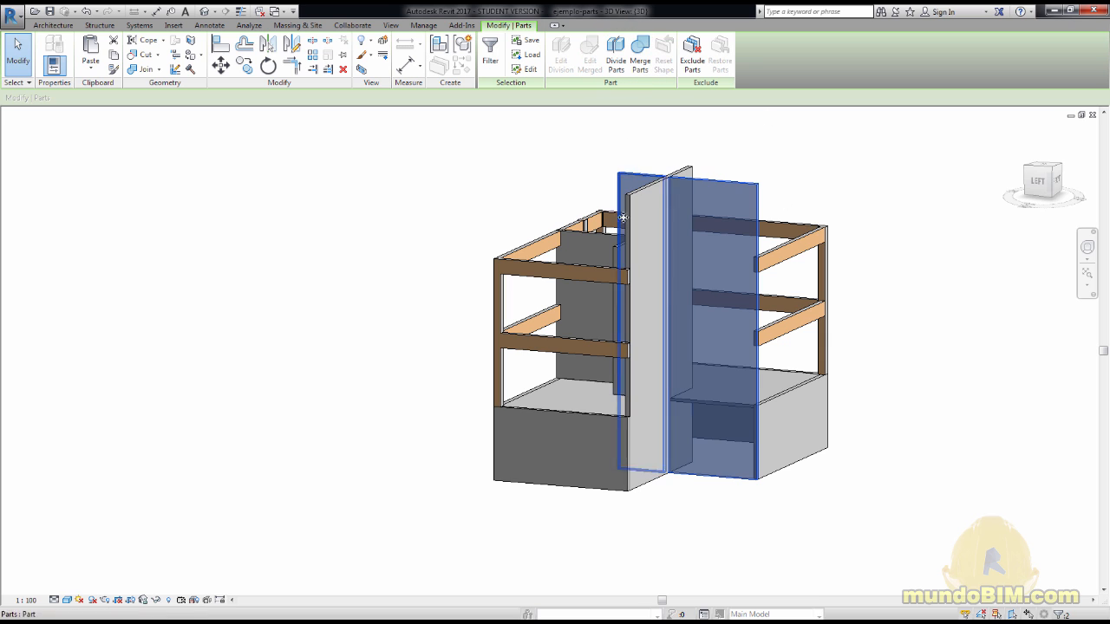
# - Start dividing both parts and sketch three horizontal division lines across them: two above the beams and one along the slab's top level
pyautogui.click(616, 50)
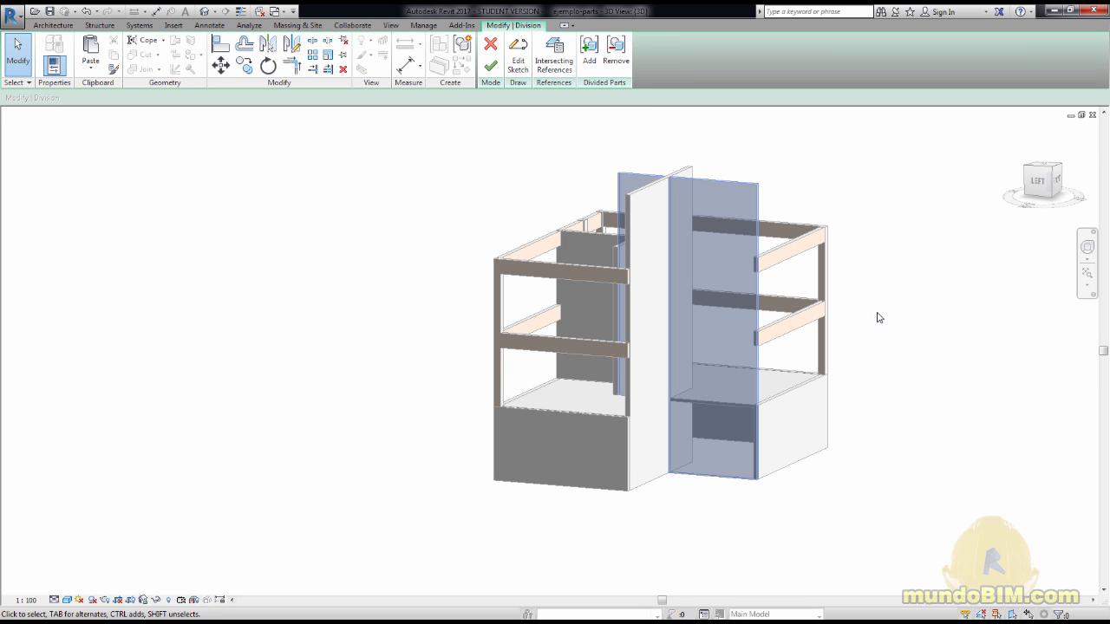
pyautogui.click(1038, 182)
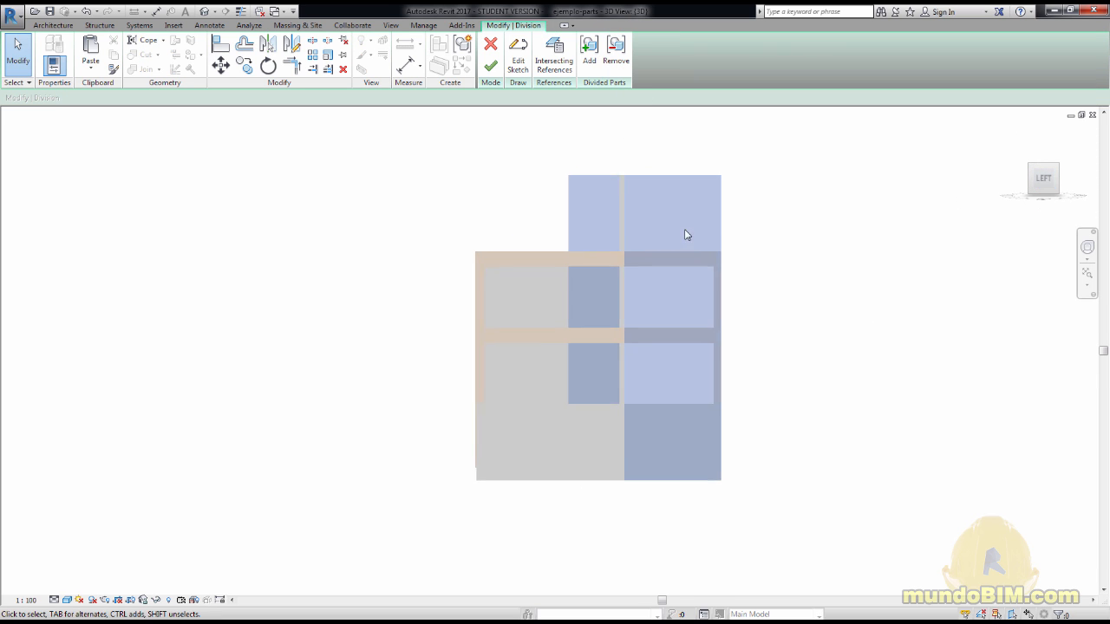
pyautogui.click(513, 59)
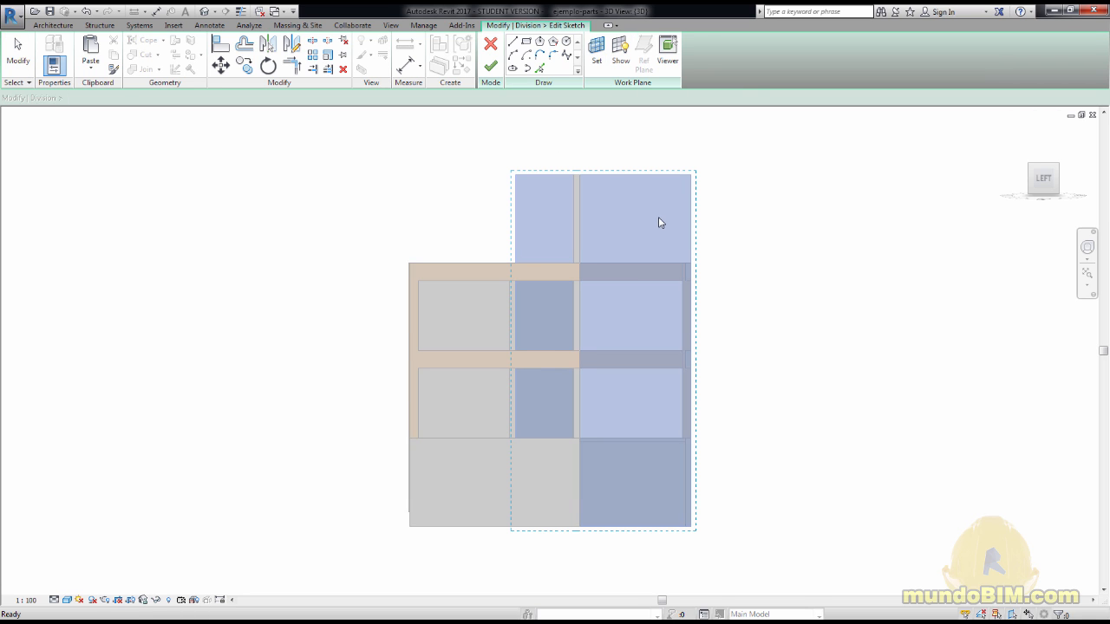
pyautogui.click(730, 254)
pyautogui.press('Escape')
pyautogui.click(475, 330)
pyautogui.click(719, 329)
pyautogui.press('Escape')
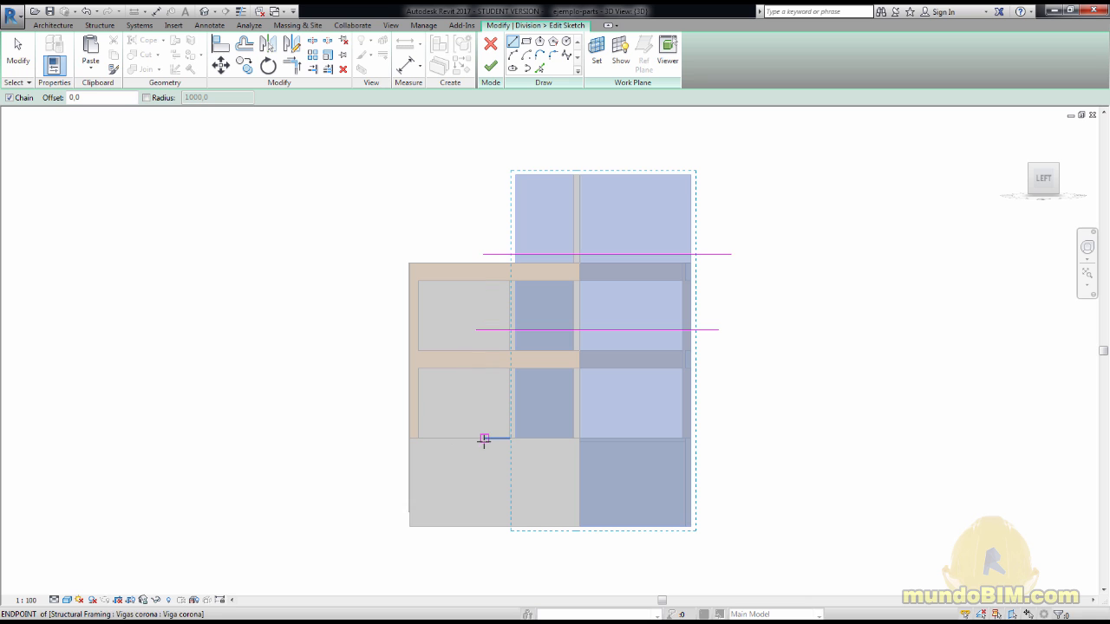
pyautogui.click(484, 440)
pyautogui.click(718, 437)
pyautogui.press('Escape')
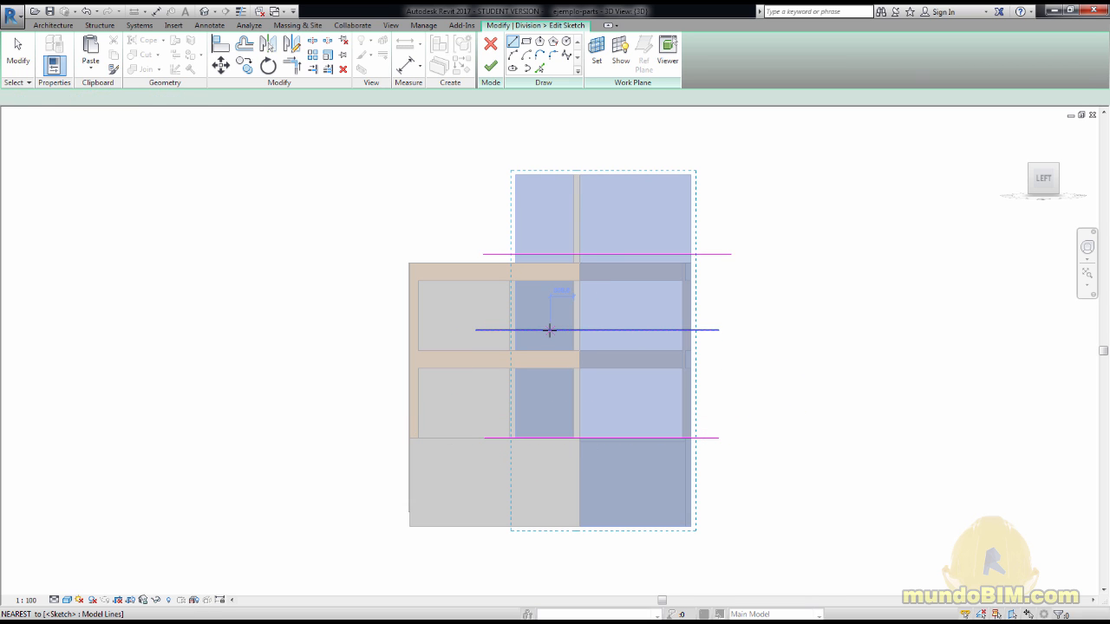
# - Align the two upper division lines with the top edges of the middle and upper beams and apply the division
pyautogui.scroll(2, 549, 330)
pyautogui.press('Escape')
pyautogui.press('a')
pyautogui.press('l')
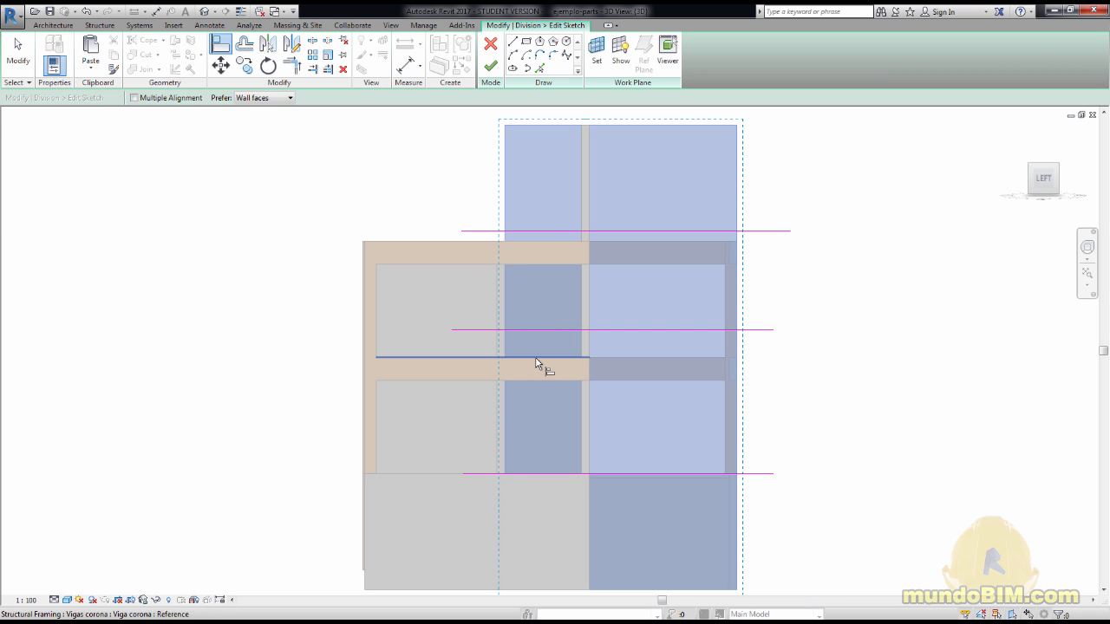
pyautogui.click(536, 359)
pyautogui.click(537, 329)
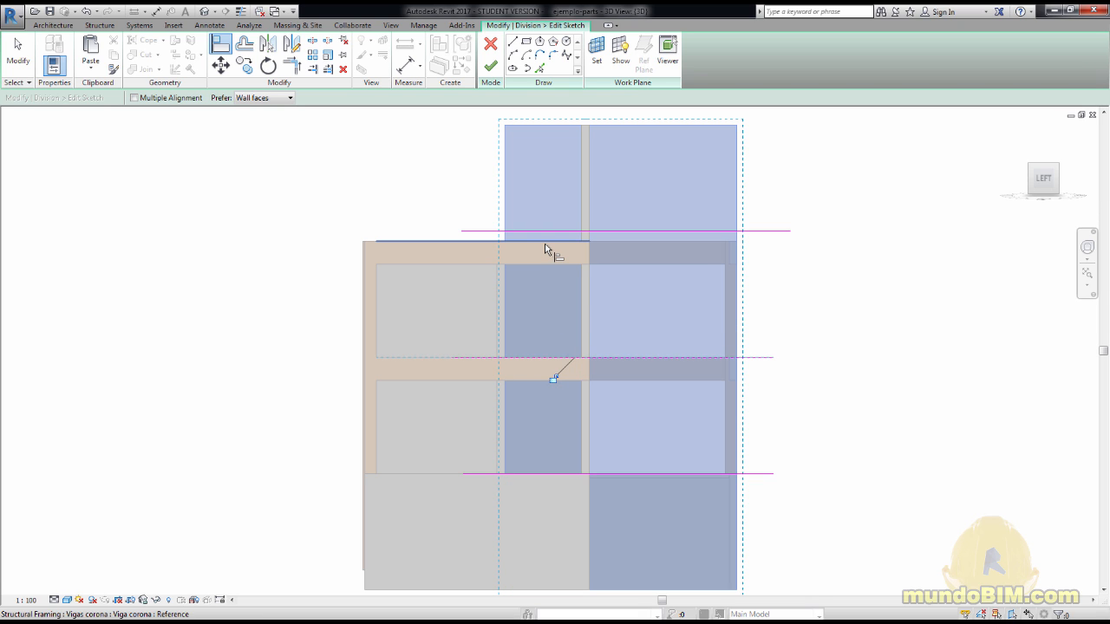
pyautogui.click(546, 246)
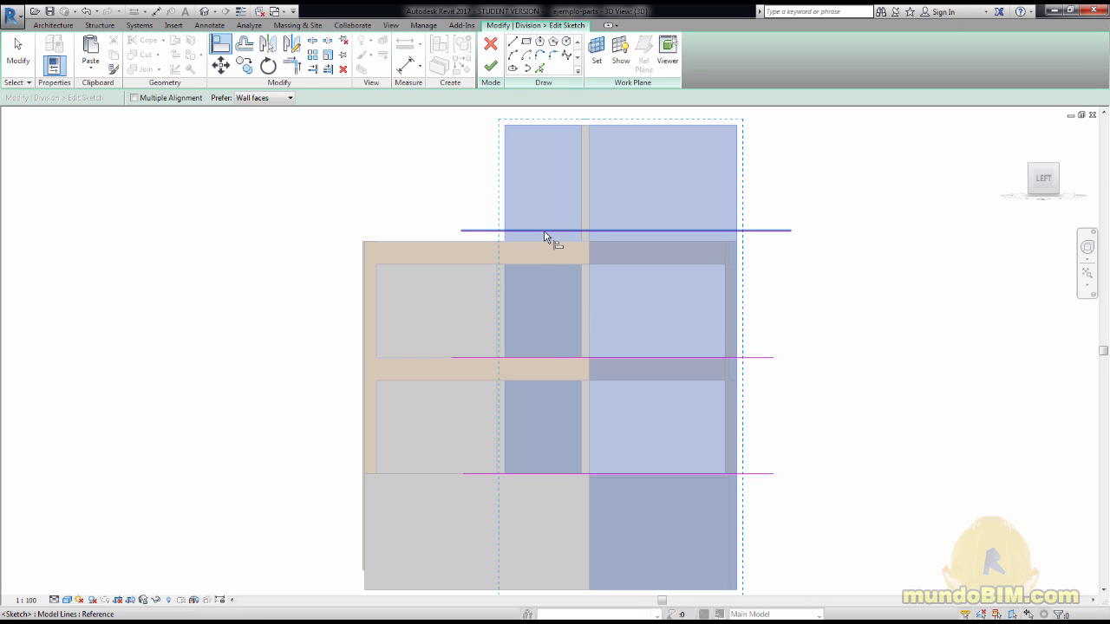
pyautogui.click(543, 229)
pyautogui.press('Escape')
pyautogui.press('Escape')
pyautogui.keyDown('shift'); pyautogui.moveTo(789, 307); pyautogui.dragTo(748, 415, button='middle'); pyautogui.keyUp('shift')
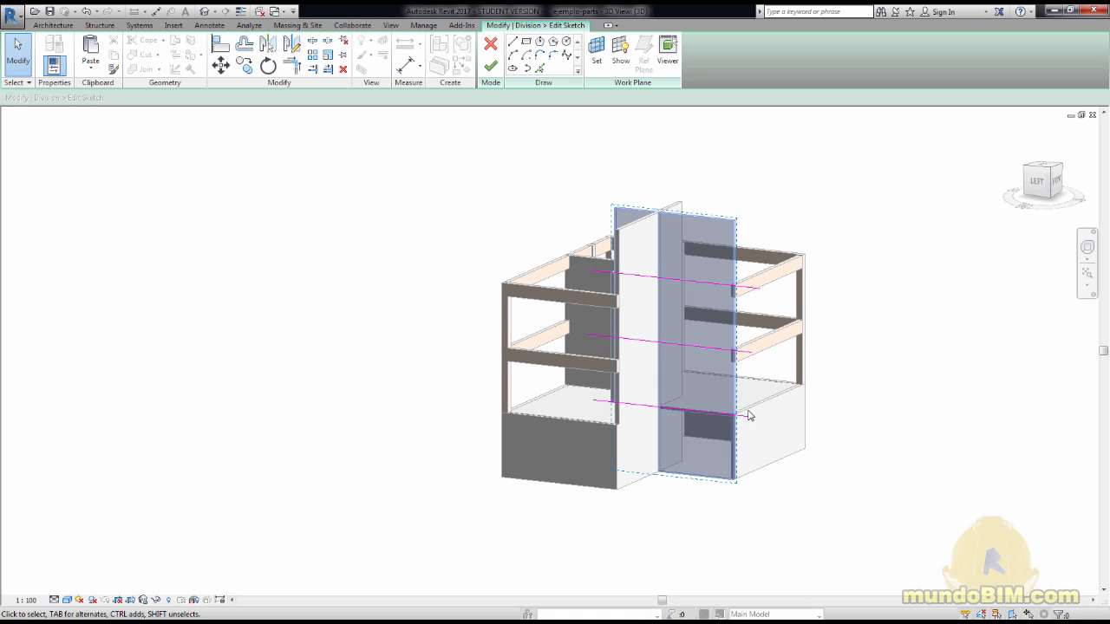
pyautogui.click(489, 69)
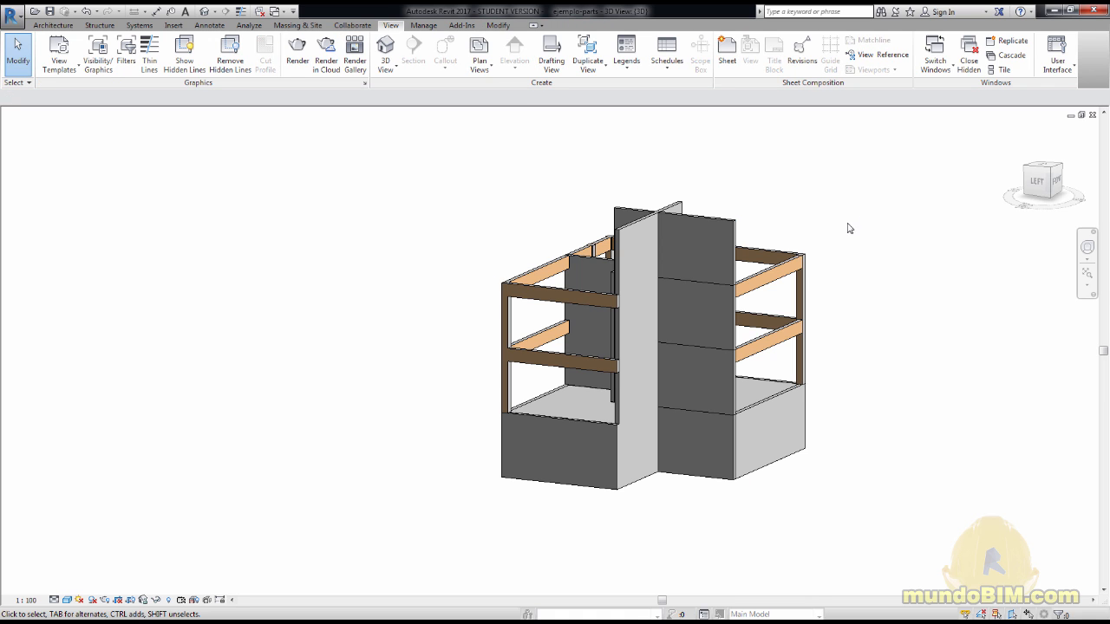
# - Examine the individual parts of the newly divided wall from several angles
pyautogui.scroll(2, 686, 275)
pyautogui.click(692, 263)
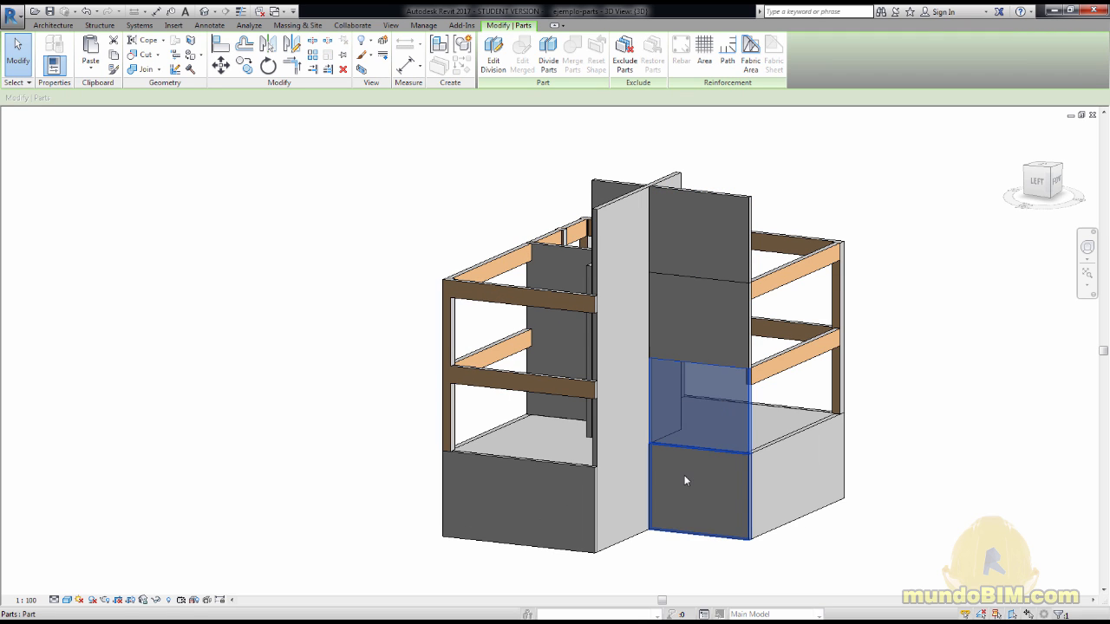
pyautogui.click(929, 357)
pyautogui.keyDown('shift'); pyautogui.moveTo(697, 364); pyautogui.dragTo(716, 240, button='middle'); pyautogui.keyUp('shift')
pyautogui.click(717, 279)
pyautogui.moveTo(717, 282); pyautogui.dragTo(760, 524)
pyautogui.click(919, 362)
pyautogui.keyDown('shift'); pyautogui.moveTo(916, 361); pyautogui.dragTo(511, 217, button='middle'); pyautogui.keyUp('shift')
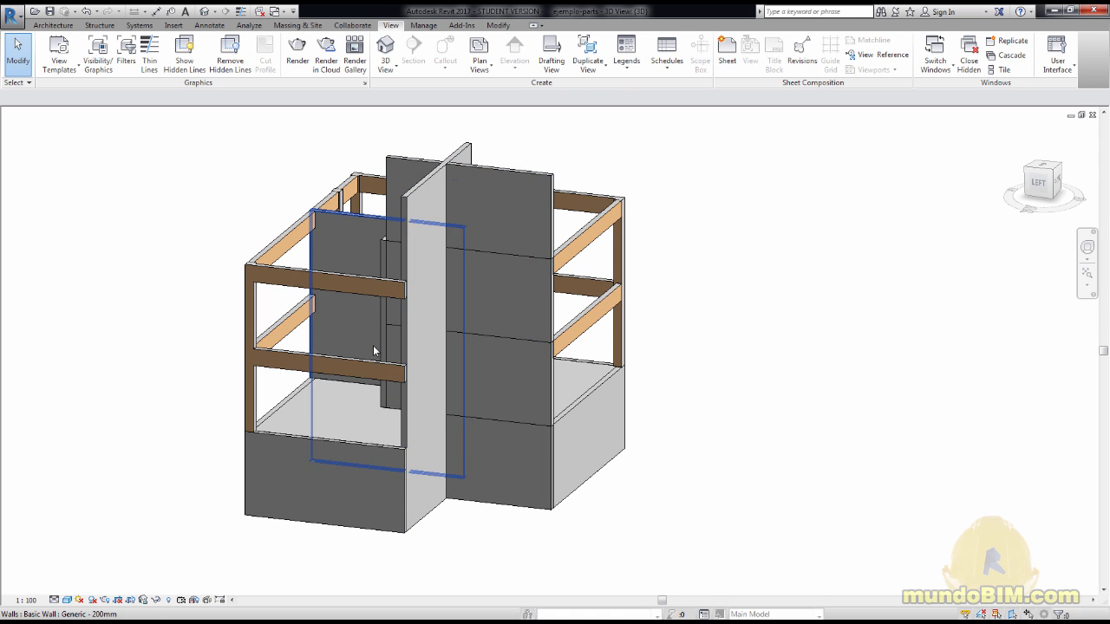
# - Open the uppermost part's division to review which parts it covers, and leave it without changes
pyautogui.click(524, 206)
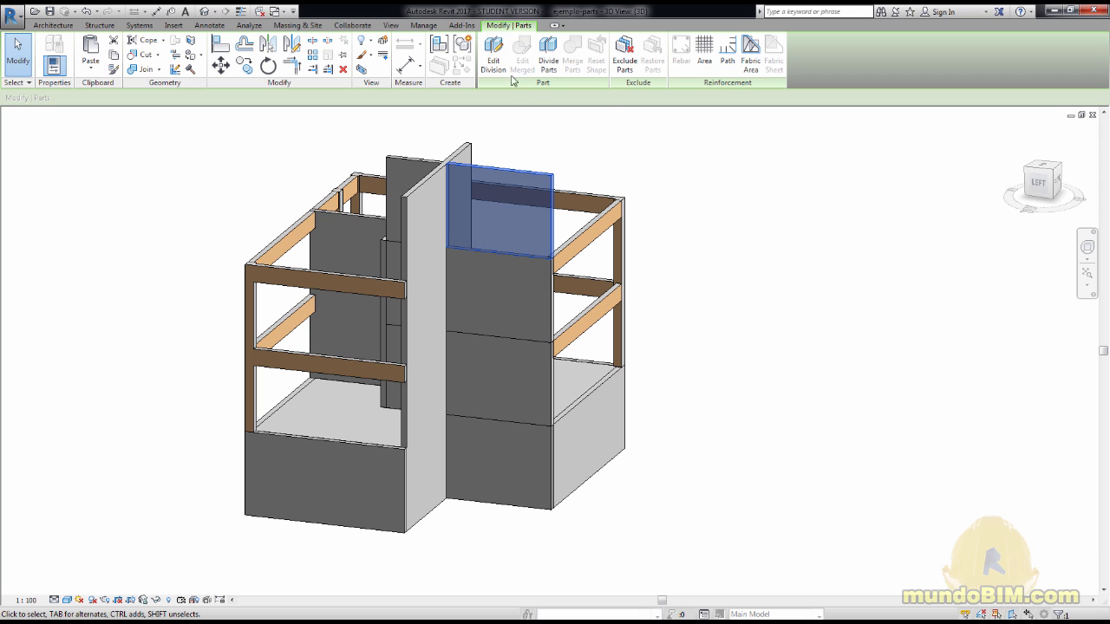
pyautogui.click(494, 56)
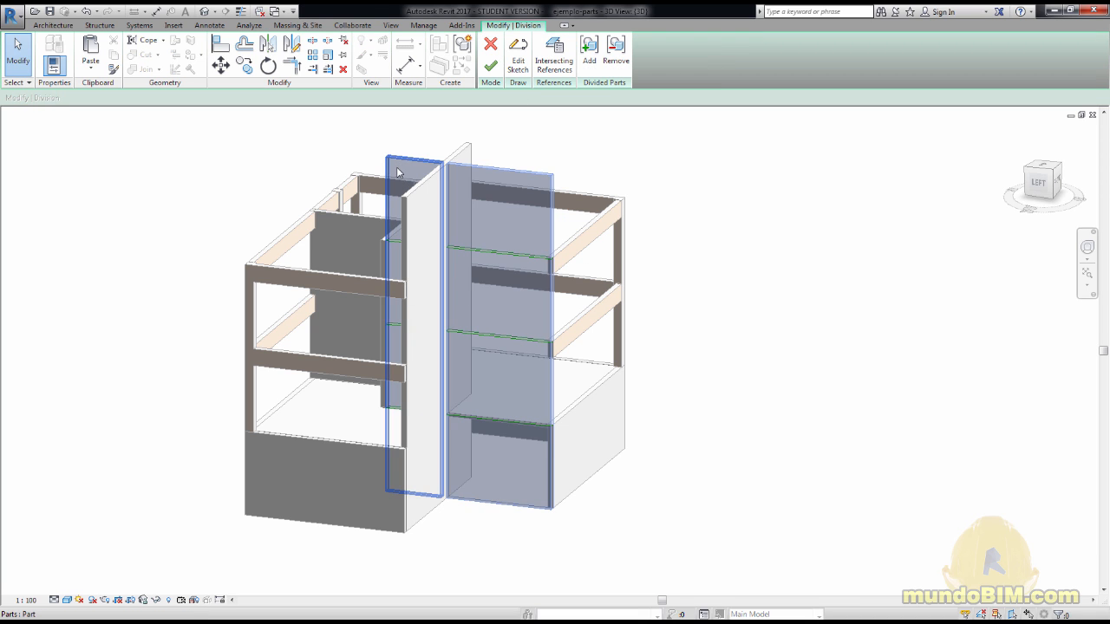
pyautogui.click(491, 45)
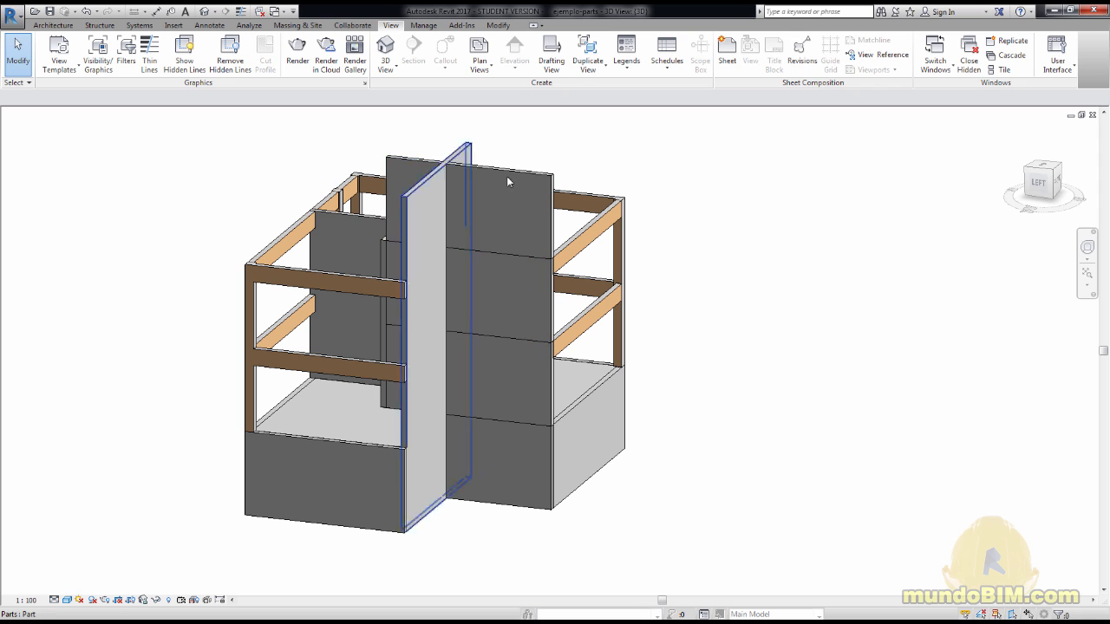
# - Delete the uppermost line from the shared division sketch of the two wall parts and apply the edited division
pyautogui.click(498, 228)
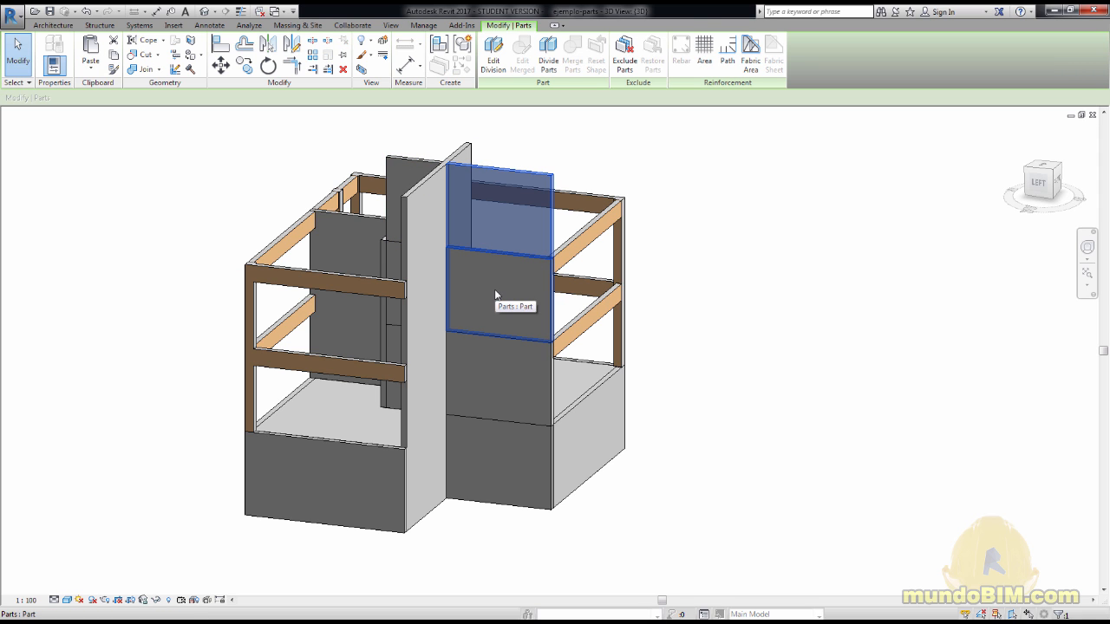
pyautogui.click(496, 59)
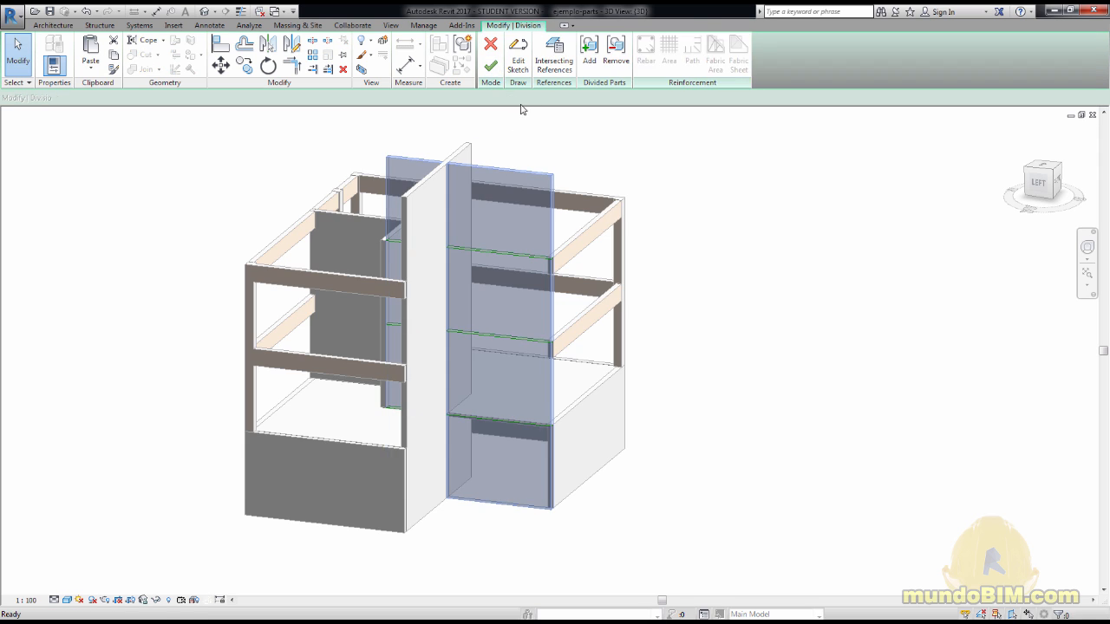
pyautogui.click(516, 50)
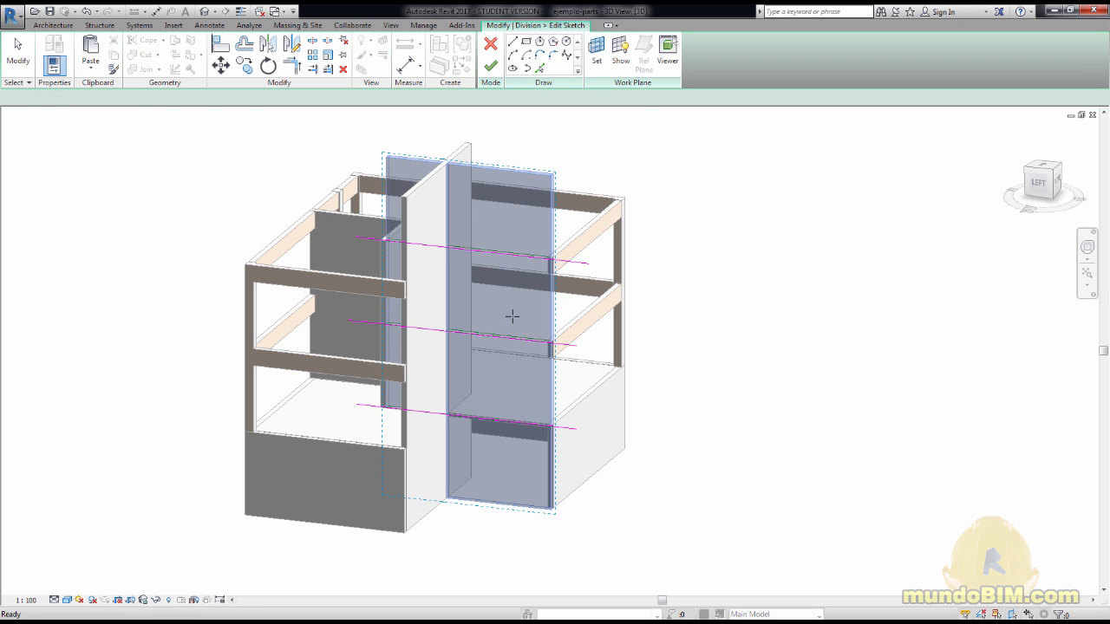
pyautogui.press('Escape')
pyautogui.click(579, 264)
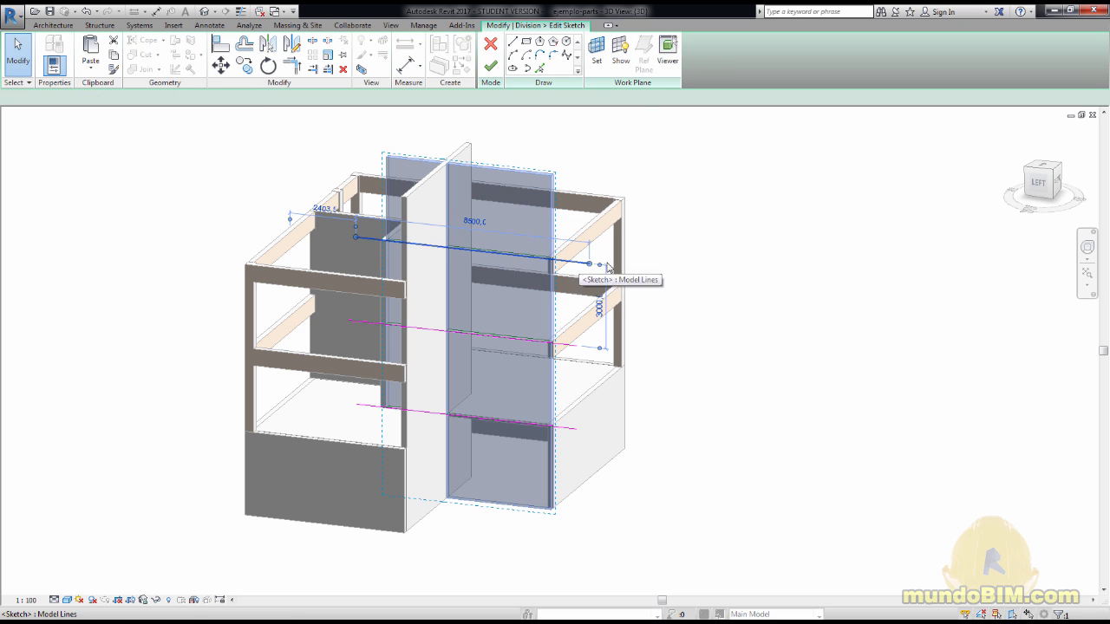
pyautogui.click(762, 266)
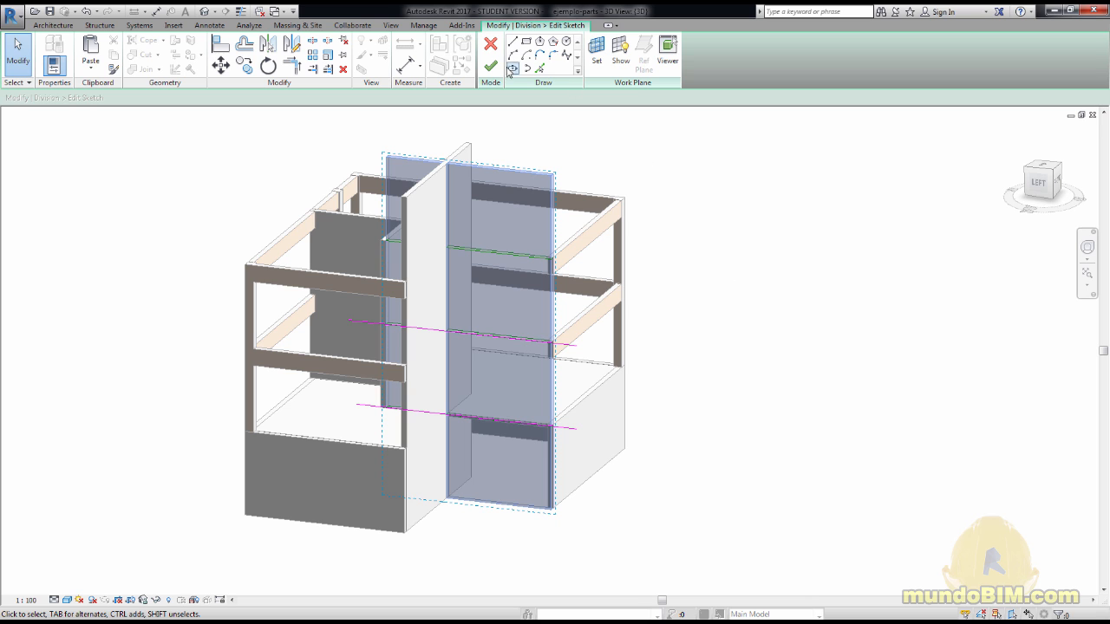
pyautogui.click(492, 67)
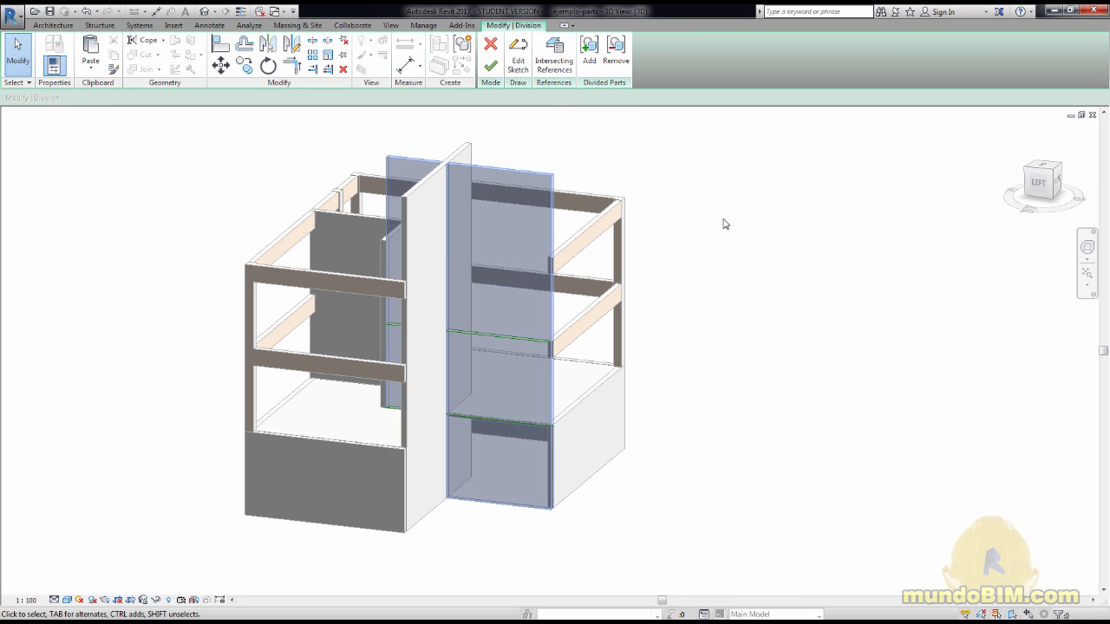
pyautogui.click(491, 66)
# - Examine the top wall parts on both sides of the crossing wall from different angles
pyautogui.click(505, 207)
pyautogui.scroll(-3, 506, 207)
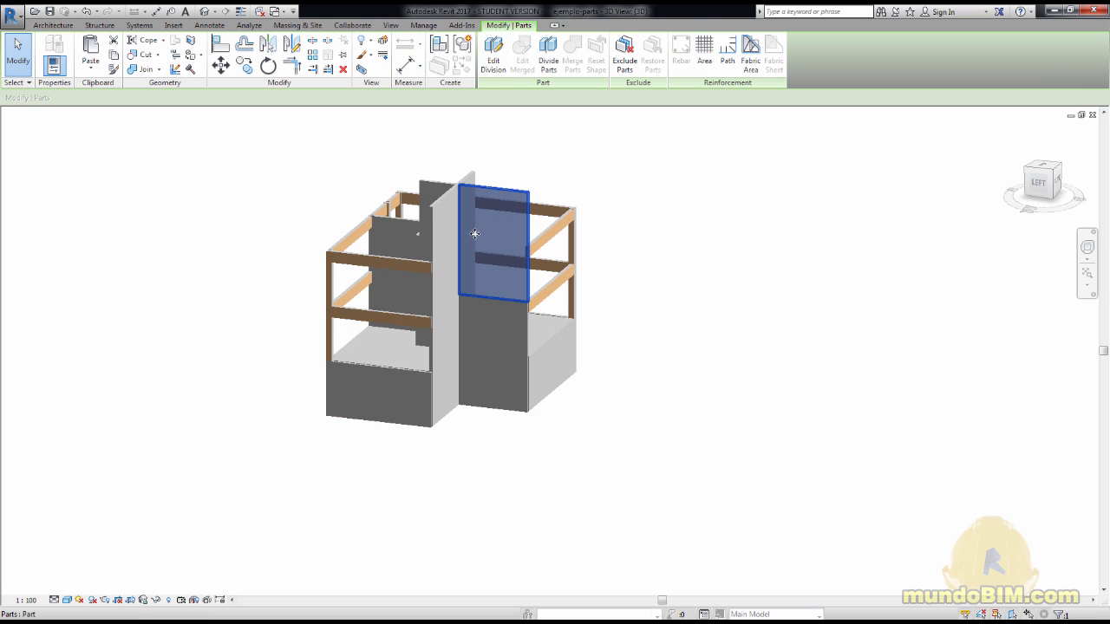
pyautogui.keyDown('shift'); pyautogui.moveTo(505, 207); pyautogui.dragTo(572, 251, button='middle'); pyautogui.keyUp('shift')
pyautogui.scroll(2, 450, 209)
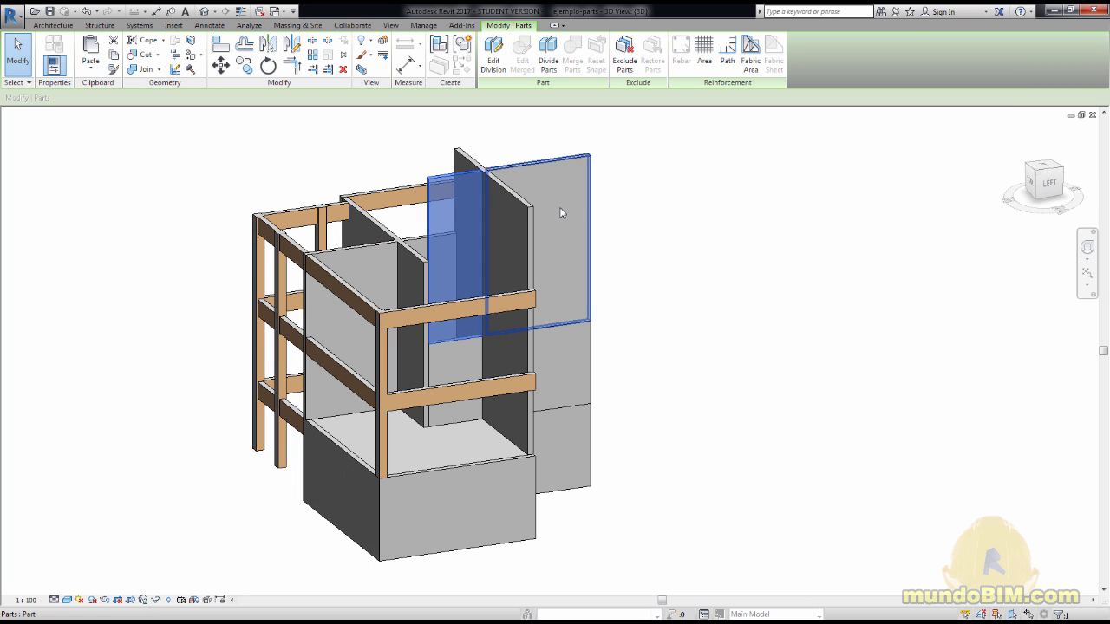
pyautogui.click(461, 209)
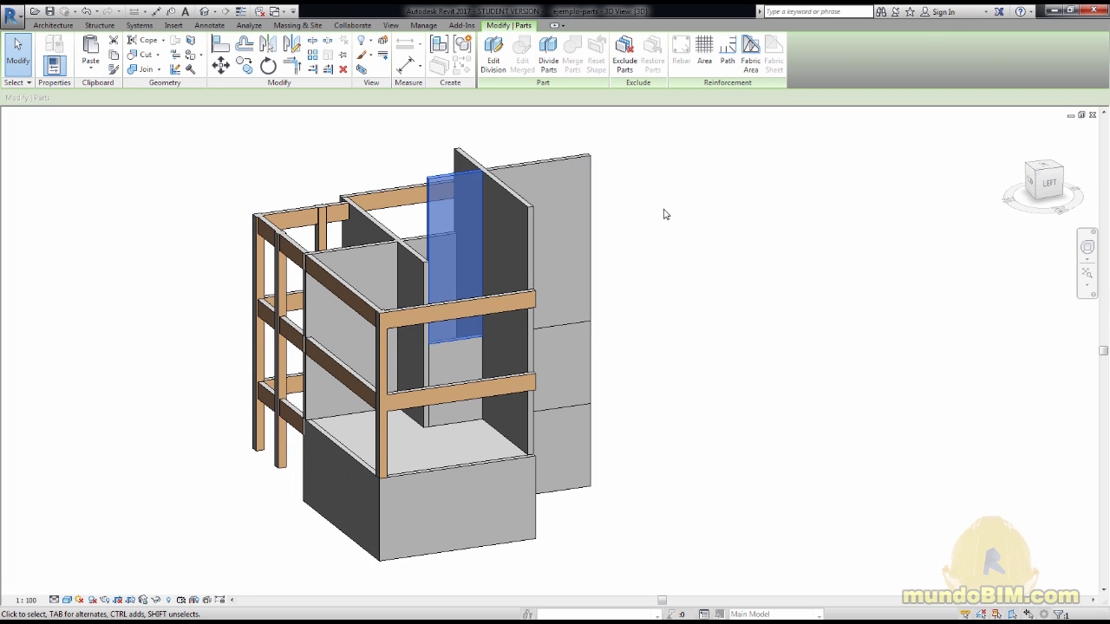
pyautogui.click(672, 212)
# - Create parts from the uppermost beam that runs through the intermediate column between the corner column and the wall
pyautogui.scroll(-2, 701, 273)
pyautogui.keyDown('shift'); pyautogui.moveTo(700, 273); pyautogui.dragTo(662, 365, button='middle'); pyautogui.keyUp('shift')
pyautogui.scroll(5, 407, 409)
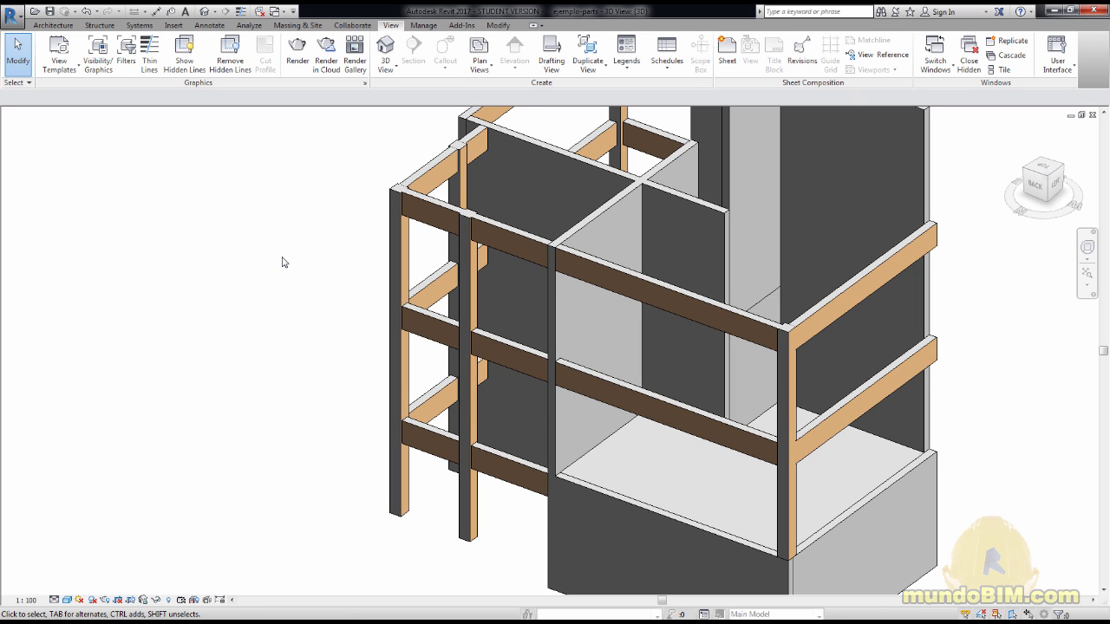
pyautogui.click(512, 237)
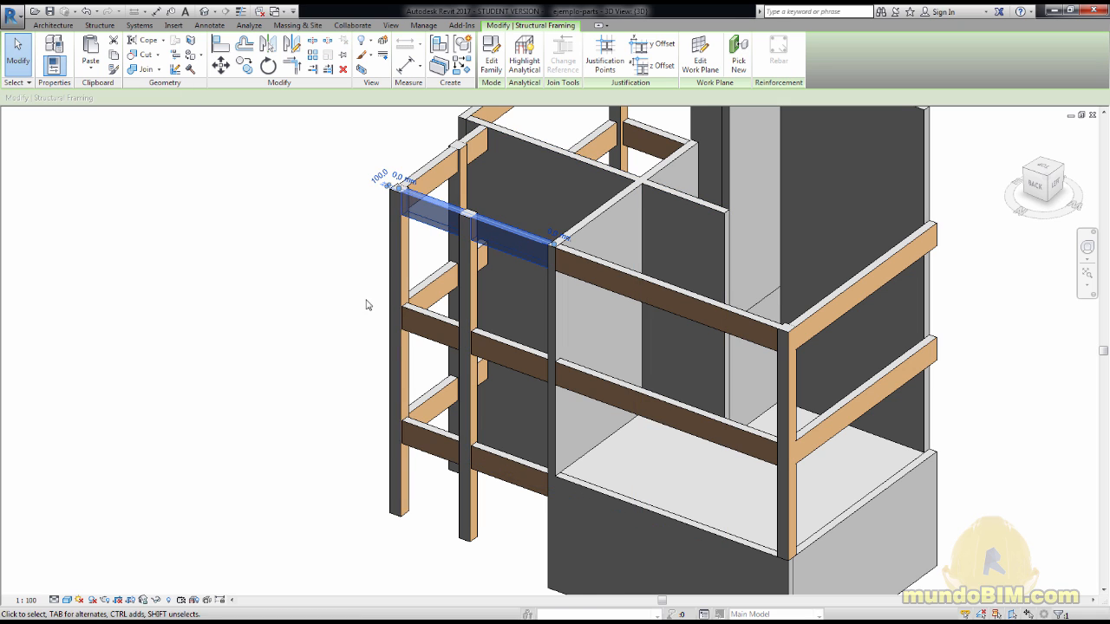
pyautogui.keyDown('shift'); pyautogui.moveTo(365, 304); pyautogui.dragTo(592, 329, button='middle'); pyautogui.keyUp('shift')
pyautogui.scroll(3, 354, 253)
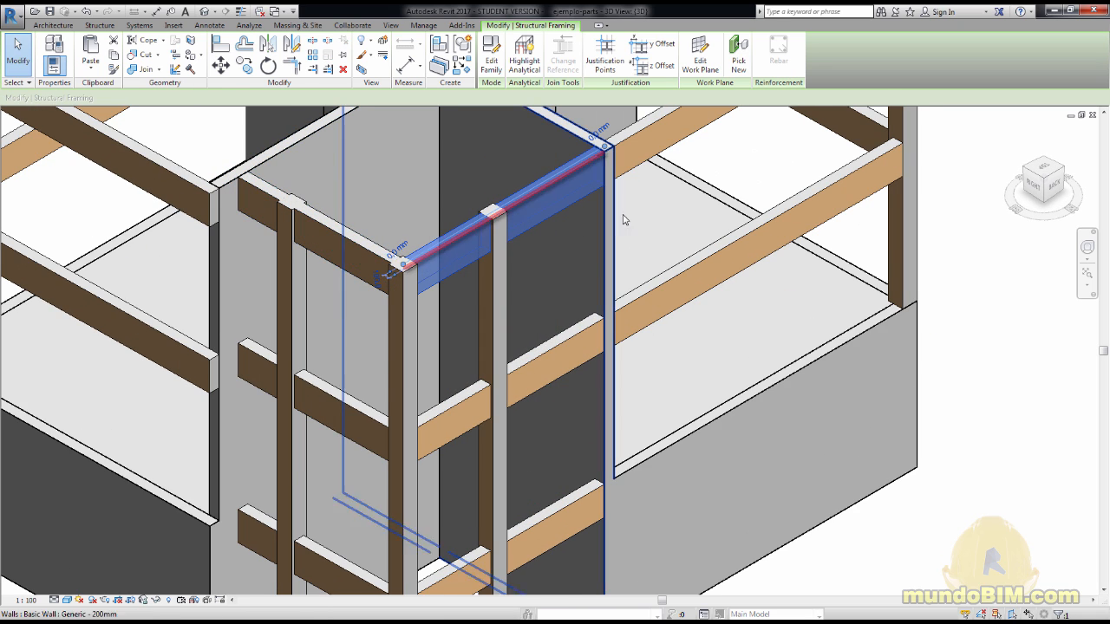
pyautogui.scroll(-3, 623, 219)
pyautogui.scroll(4, 615, 260)
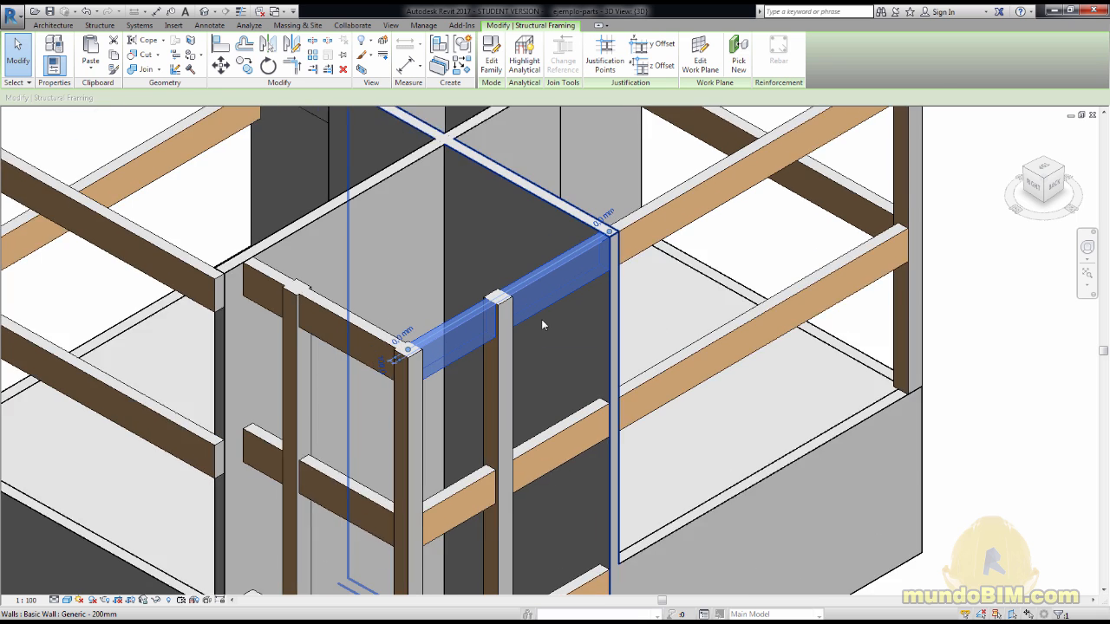
pyautogui.scroll(-2, 543, 324)
pyautogui.press('Escape')
pyautogui.scroll(2, 942, 263)
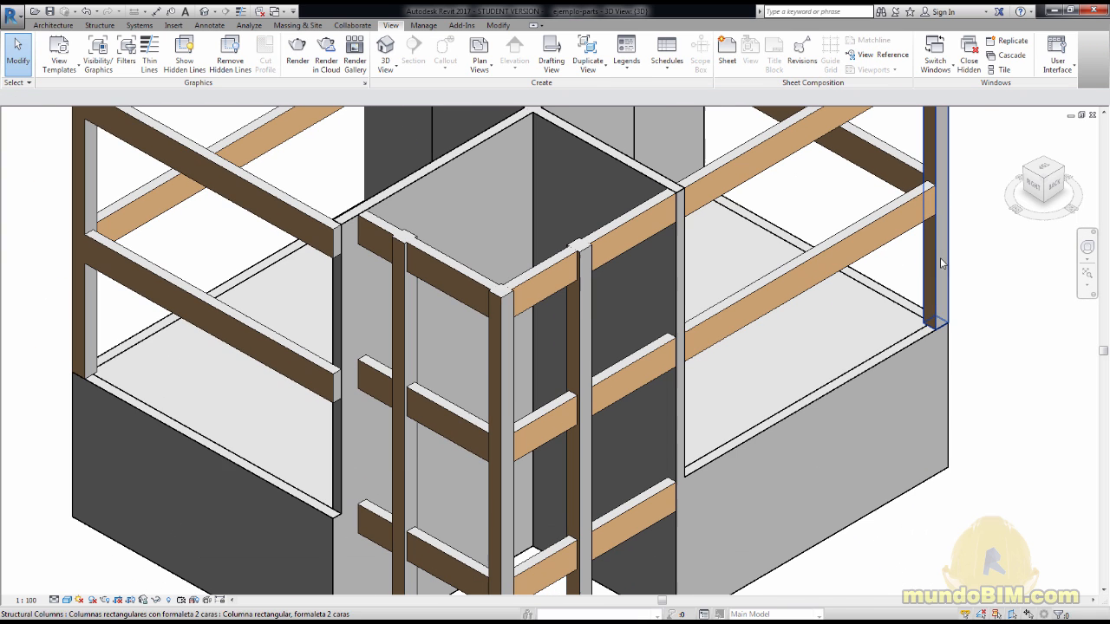
pyautogui.scroll(-2, 941, 264)
pyautogui.scroll(2, 786, 312)
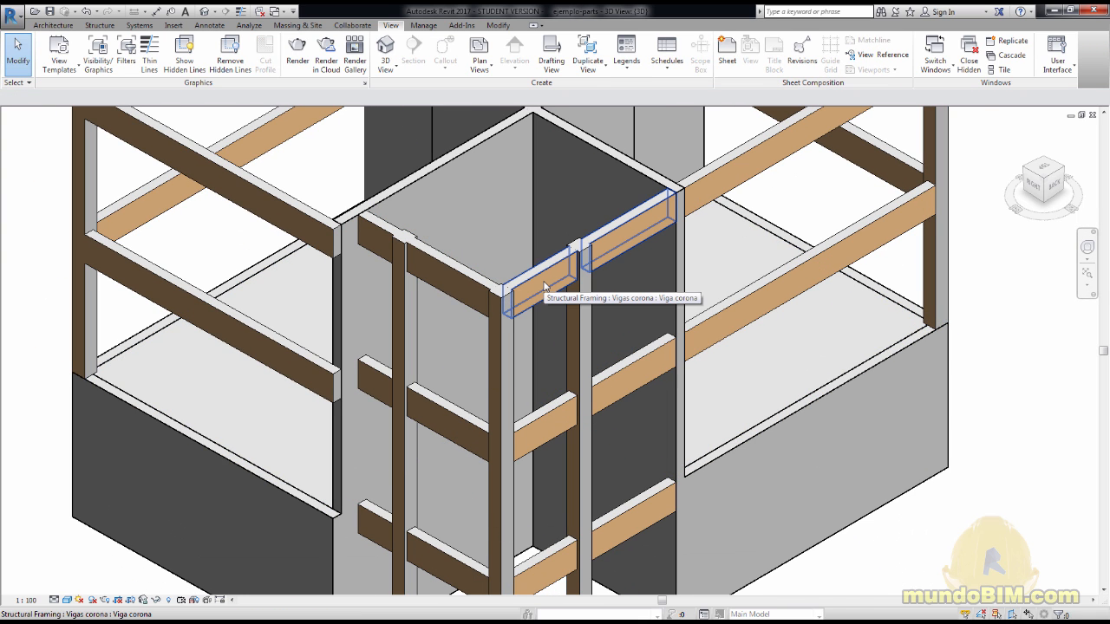
pyautogui.click(625, 227)
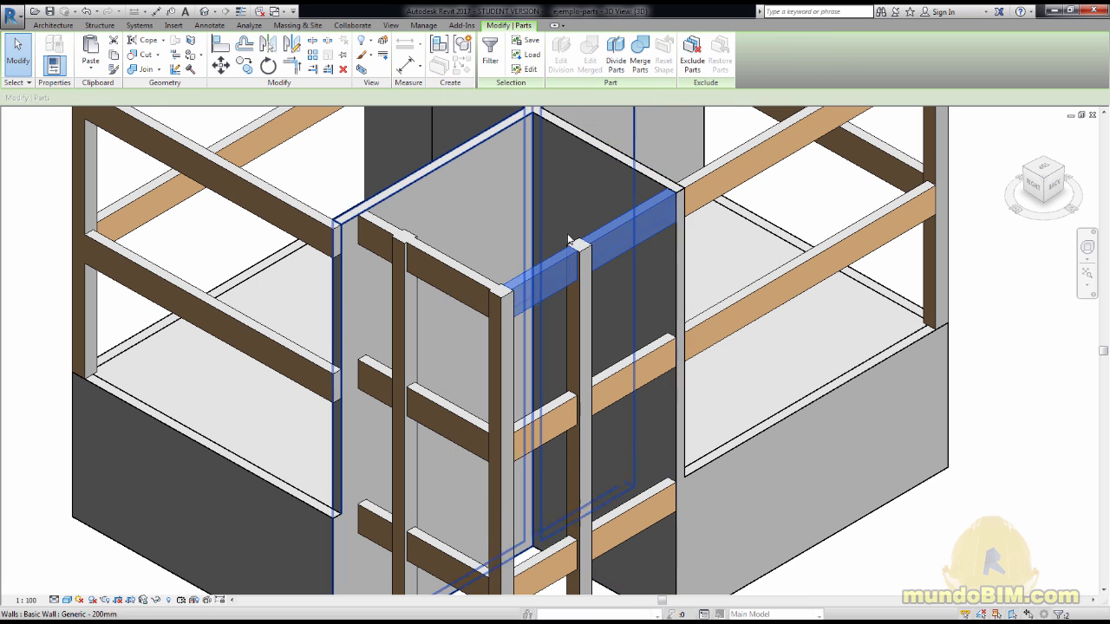
pyautogui.press('Escape')
# - Examine the beam's two separate parts on either side of the intermediate column by selecting each one
pyautogui.click(623, 229)
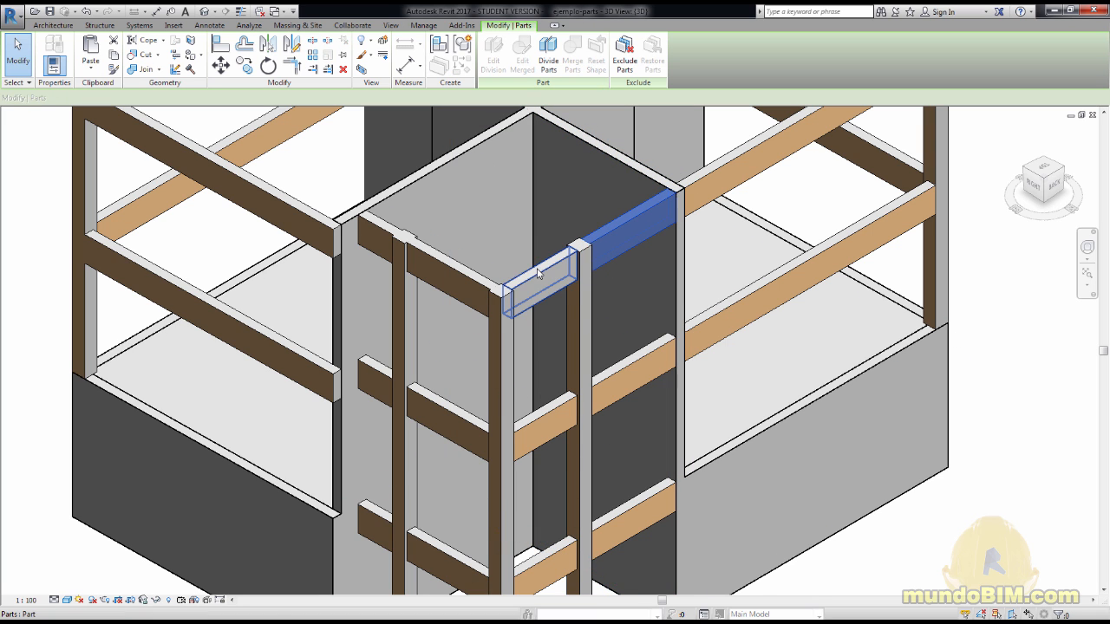
pyautogui.scroll(3, 582, 287)
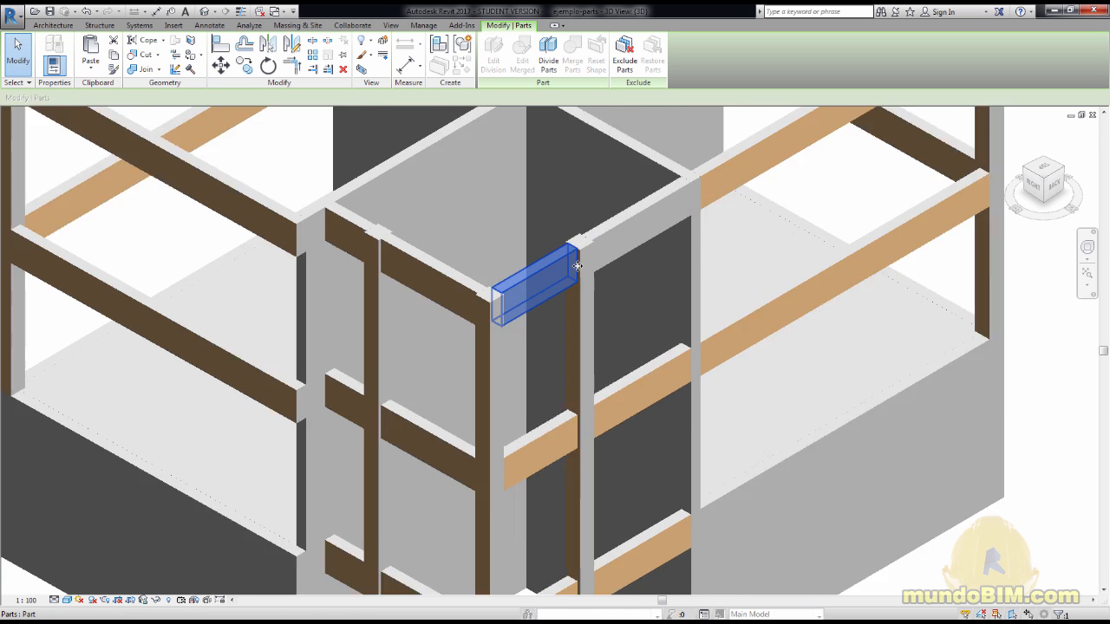
pyautogui.scroll(-1, 576, 125)
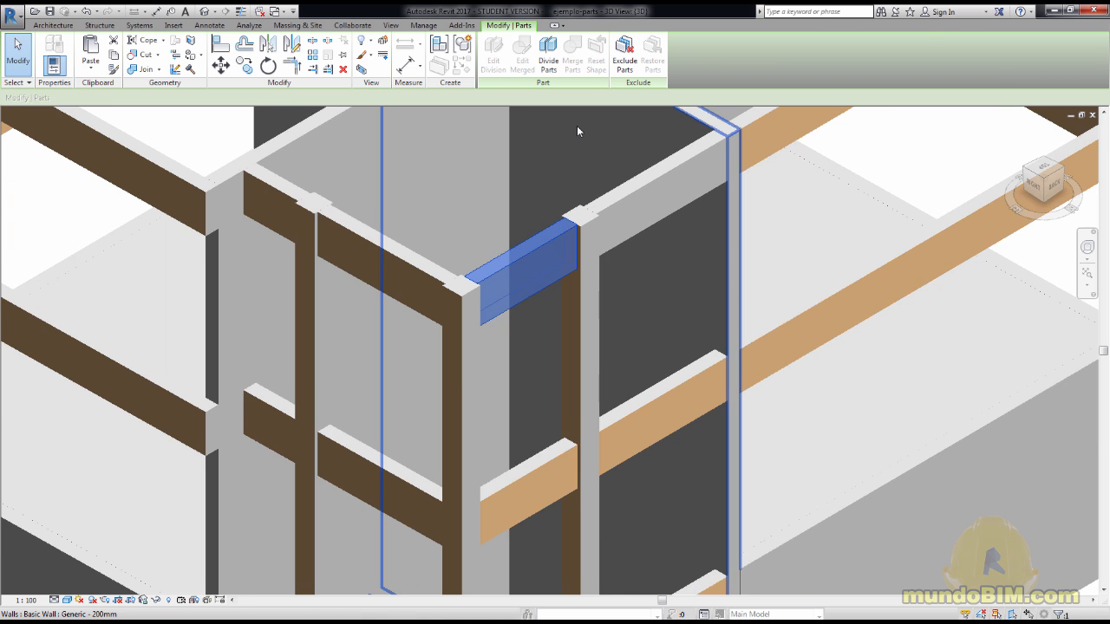
pyautogui.moveTo(577, 126); pyautogui.dragTo(561, 240, button='middle')
pyautogui.press('Escape')
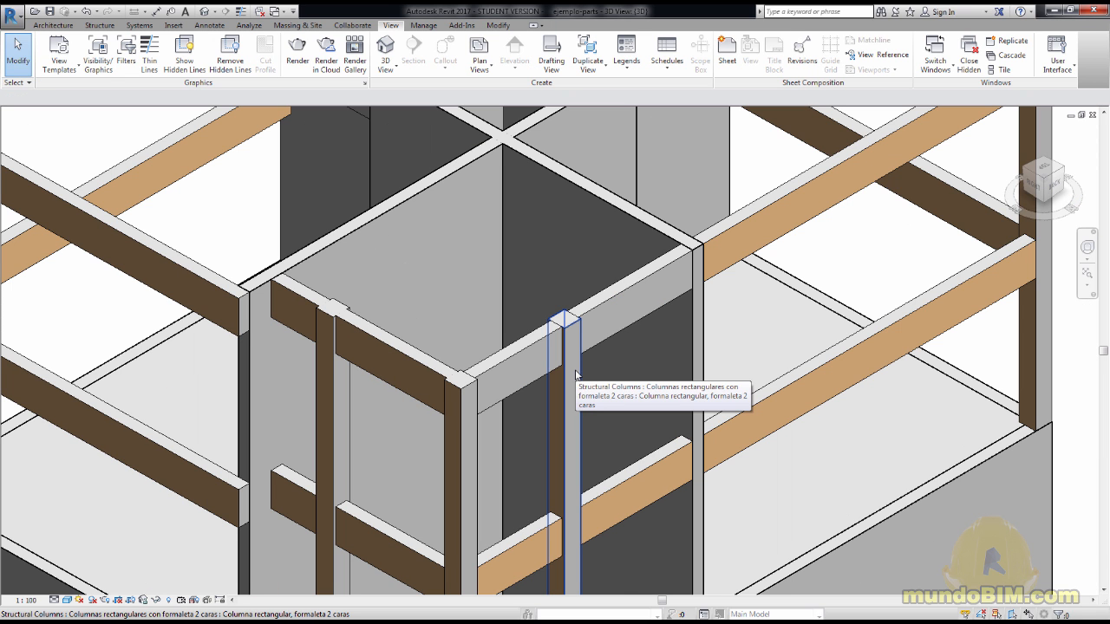
# - Start dividing both beam parts together and open the division sketch
pyautogui.click(619, 311)
pyautogui.keyDown('ctrl'); pyautogui.click(535, 367); pyautogui.keyUp('ctrl')
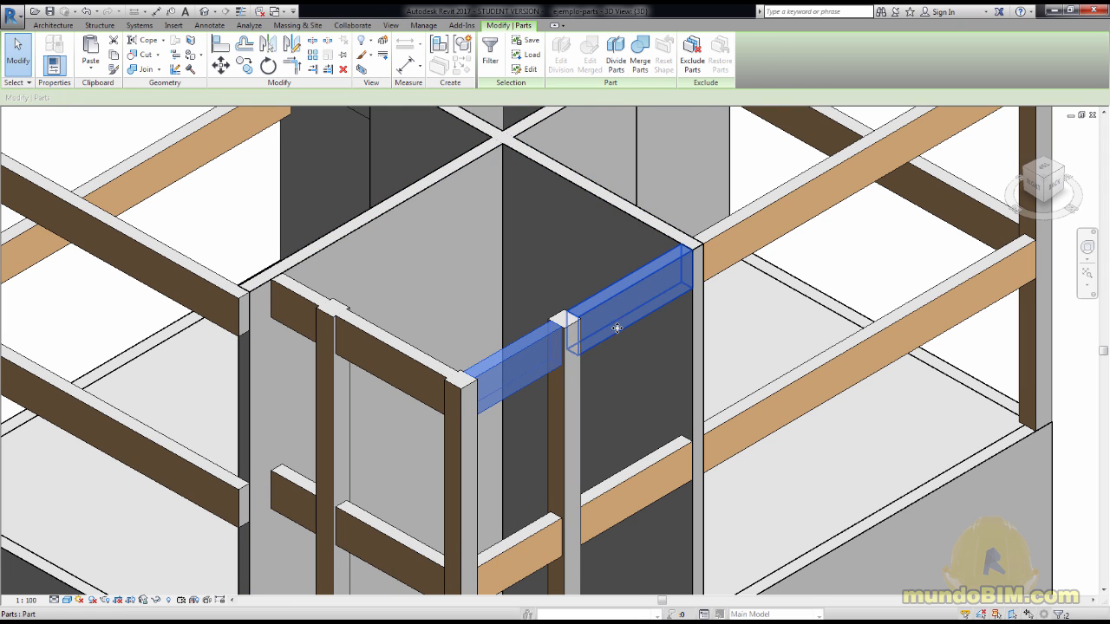
pyautogui.click(617, 55)
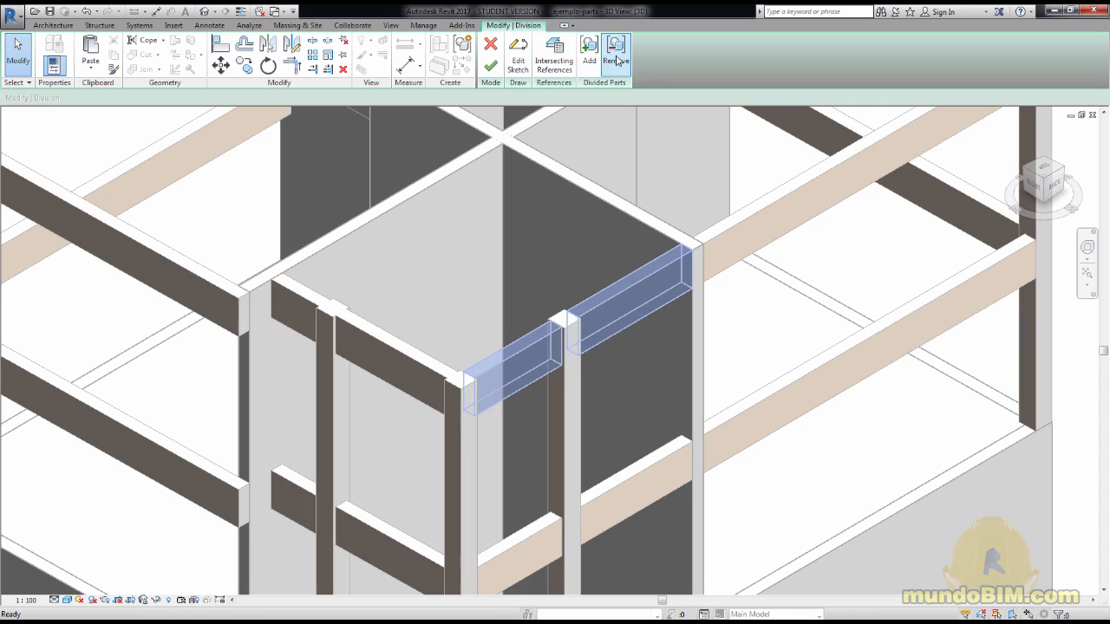
pyautogui.click(518, 54)
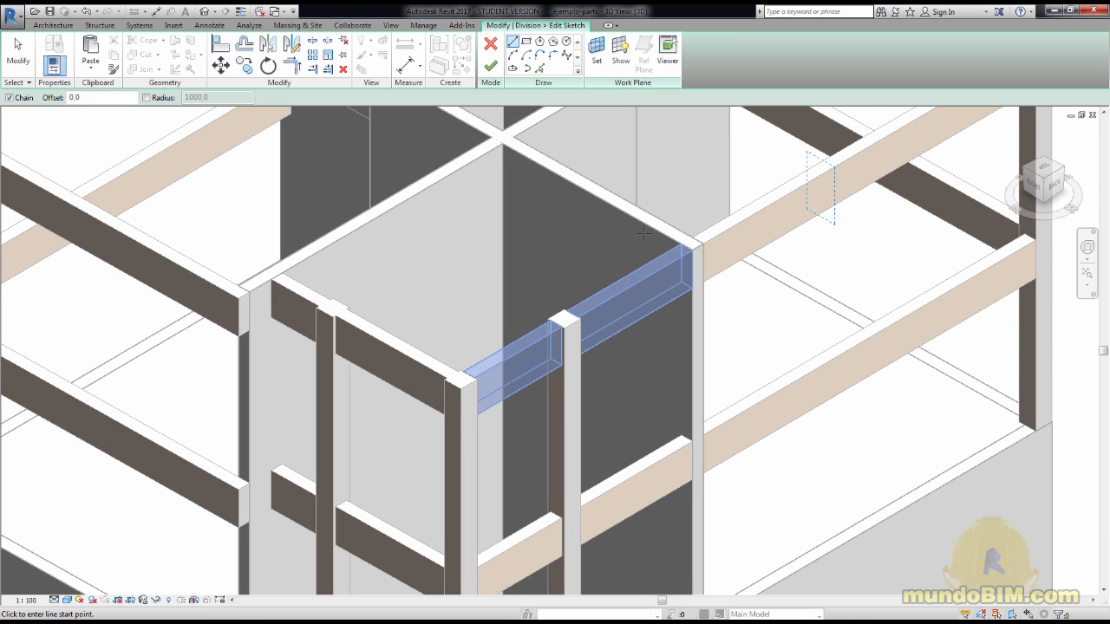
# - Set the division sketch's work plane by picking the top face of the longer beam part
pyautogui.scroll(-3, 643, 232)
pyautogui.scroll(3, 571, 345)
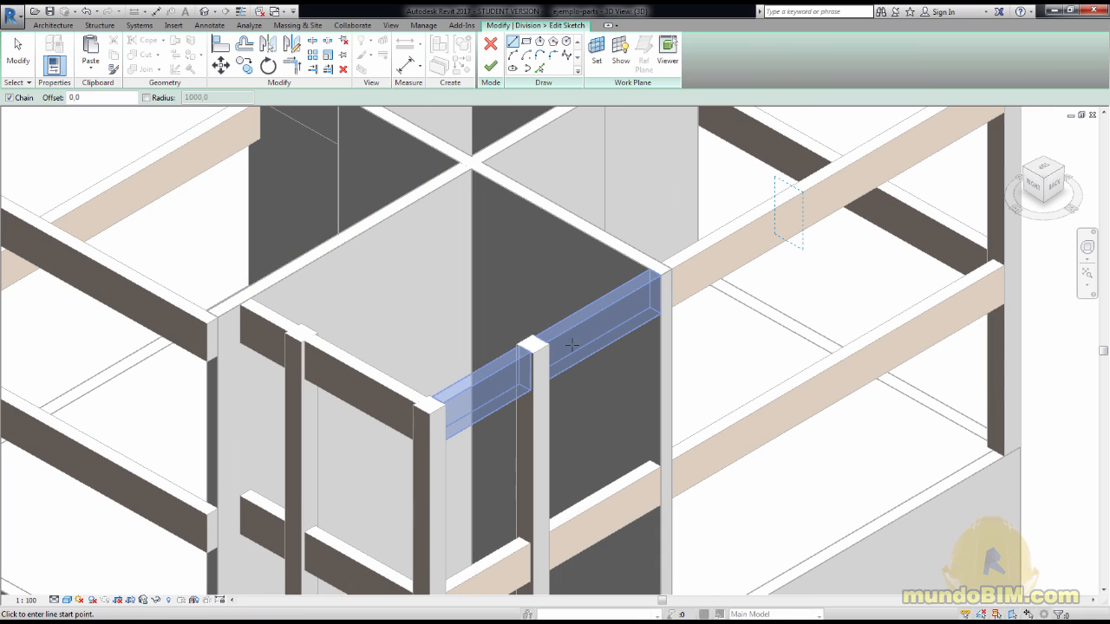
pyautogui.keyDown('shift'); pyautogui.moveTo(792, 198); pyautogui.dragTo(809, 276, button='middle'); pyautogui.keyUp('shift')
pyautogui.scroll(3, 902, 308)
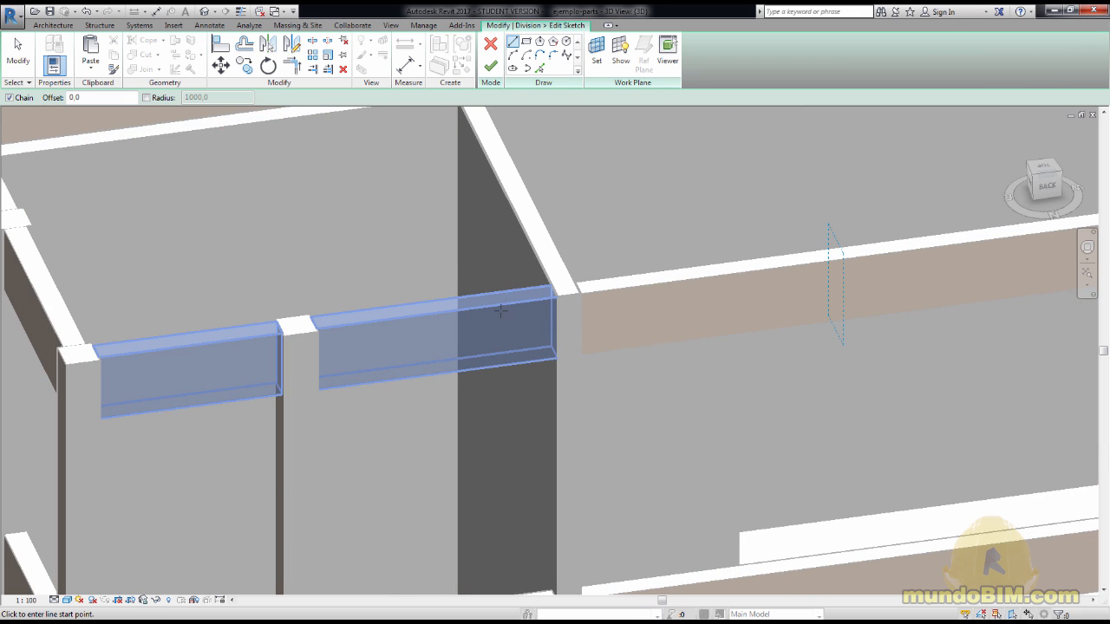
pyautogui.scroll(-3, 510, 350)
pyautogui.keyDown('shift'); pyautogui.moveTo(446, 381); pyautogui.dragTo(560, 389, button='middle'); pyautogui.keyUp('shift')
pyautogui.scroll(3, 430, 311)
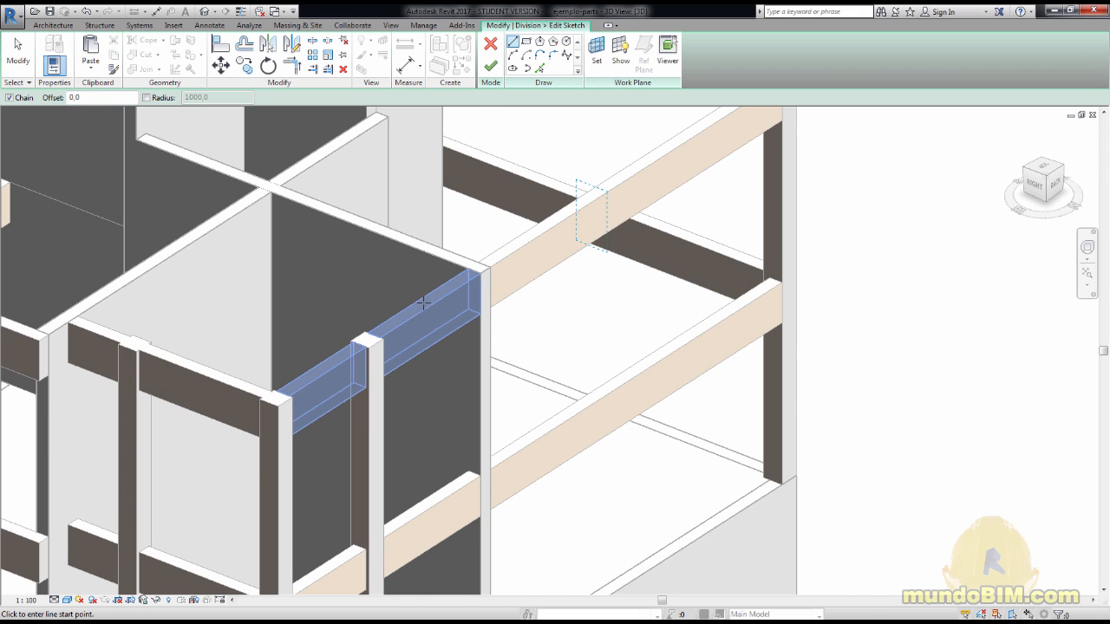
pyautogui.scroll(2, 423, 302)
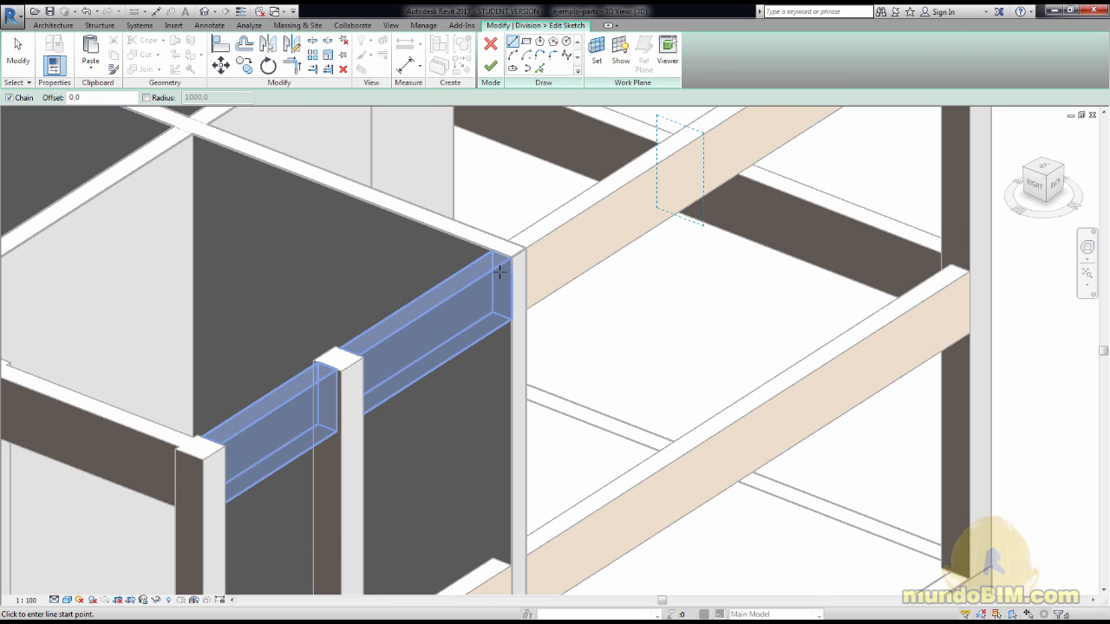
pyautogui.click(597, 52)
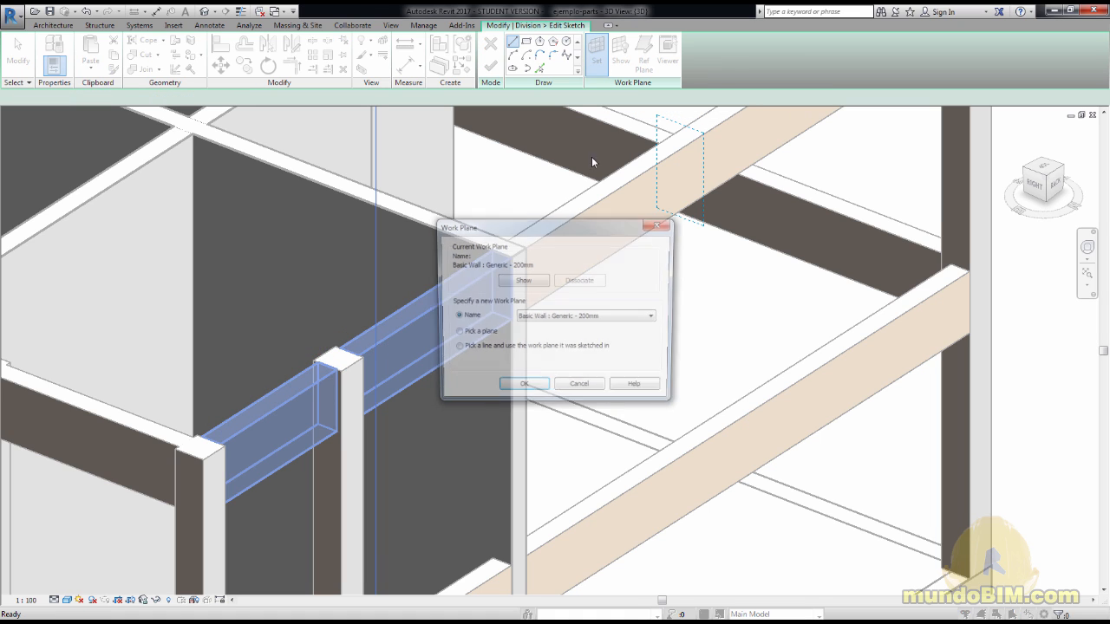
pyautogui.click(521, 391)
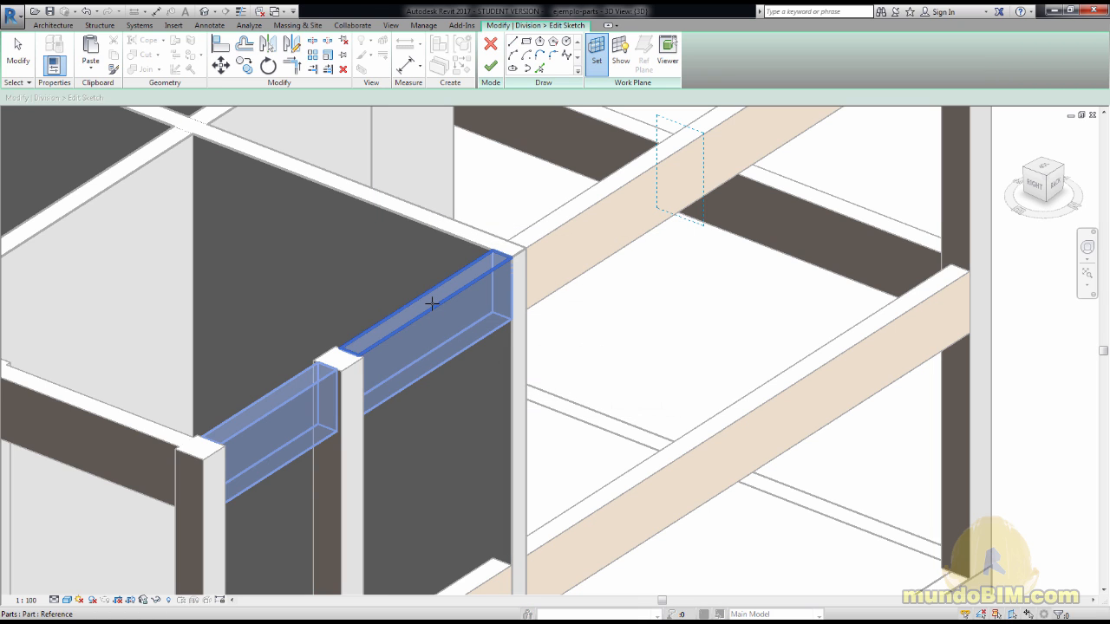
pyautogui.click(431, 304)
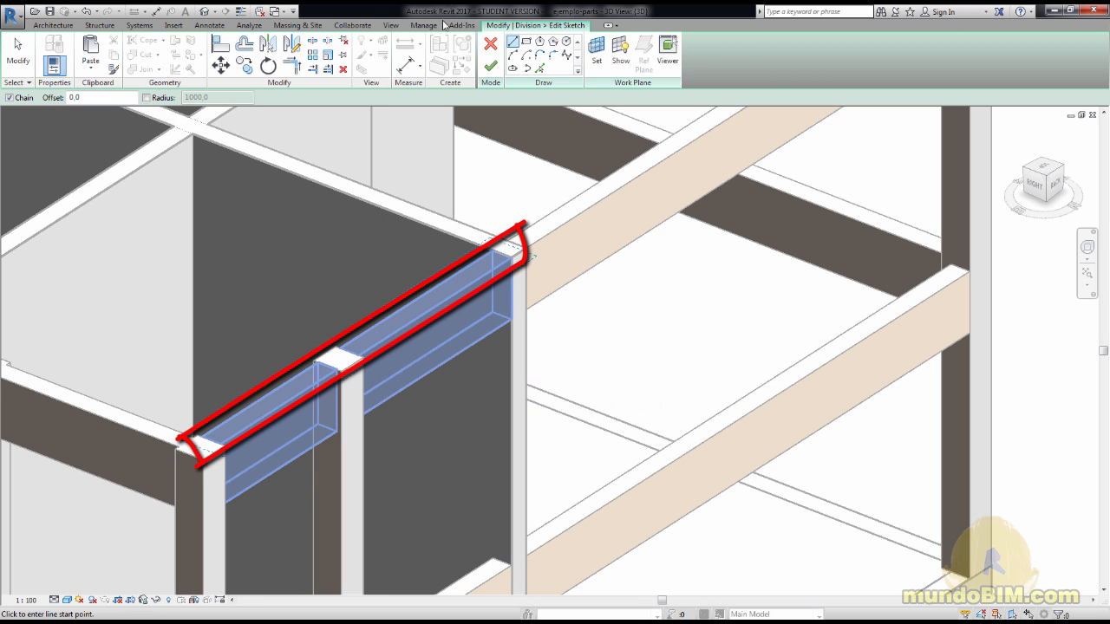
# - From the top view, sketch a straight line across the longer beam part and copy it so two lines cross each part
pyautogui.press('Escape')
pyautogui.keyDown('shift'); pyautogui.moveTo(313, 398); pyautogui.dragTo(322, 312, button='middle'); pyautogui.keyUp('shift')
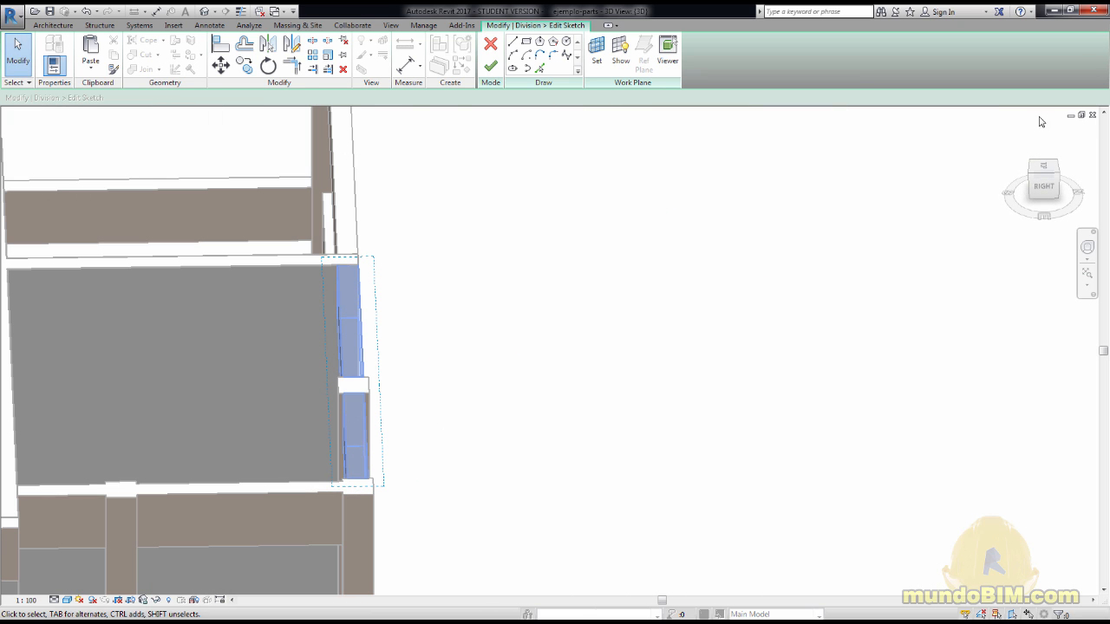
pyautogui.click(1043, 167)
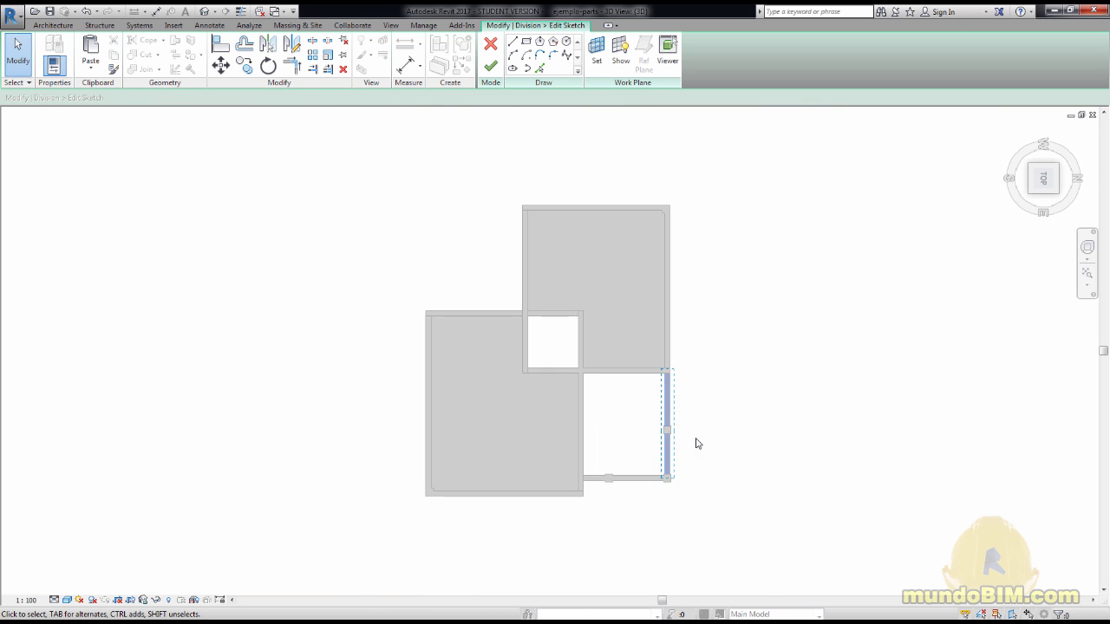
pyautogui.scroll(6, 696, 443)
pyautogui.moveTo(716, 485); pyautogui.dragTo(677, 372, button='middle')
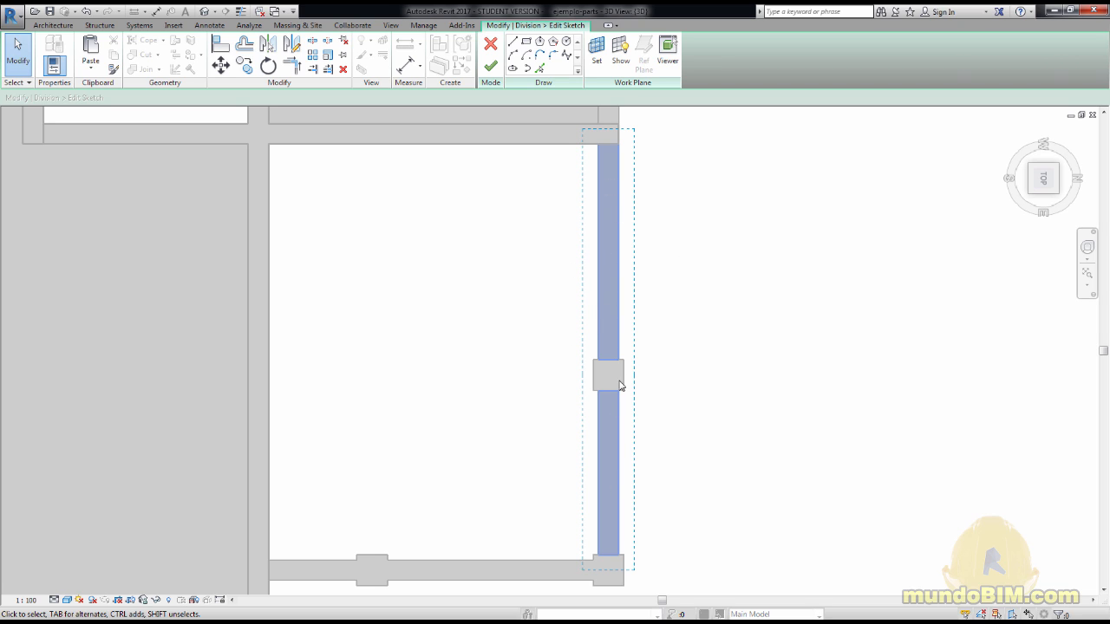
pyautogui.click(512, 41)
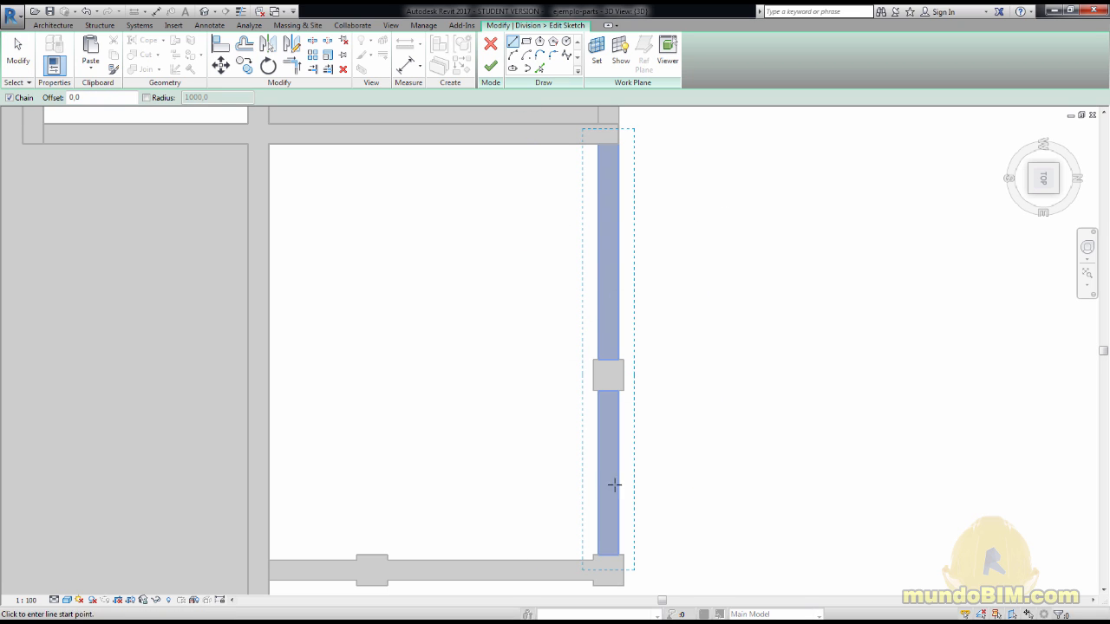
pyautogui.click(557, 238)
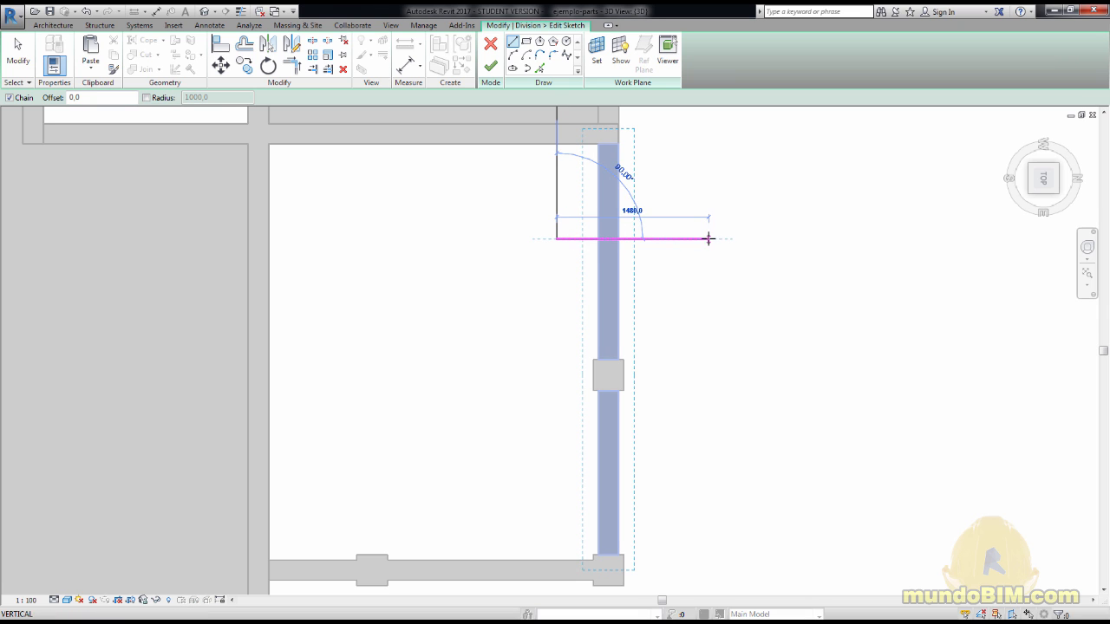
pyautogui.click(659, 240)
pyautogui.press('Escape')
pyautogui.press('Escape')
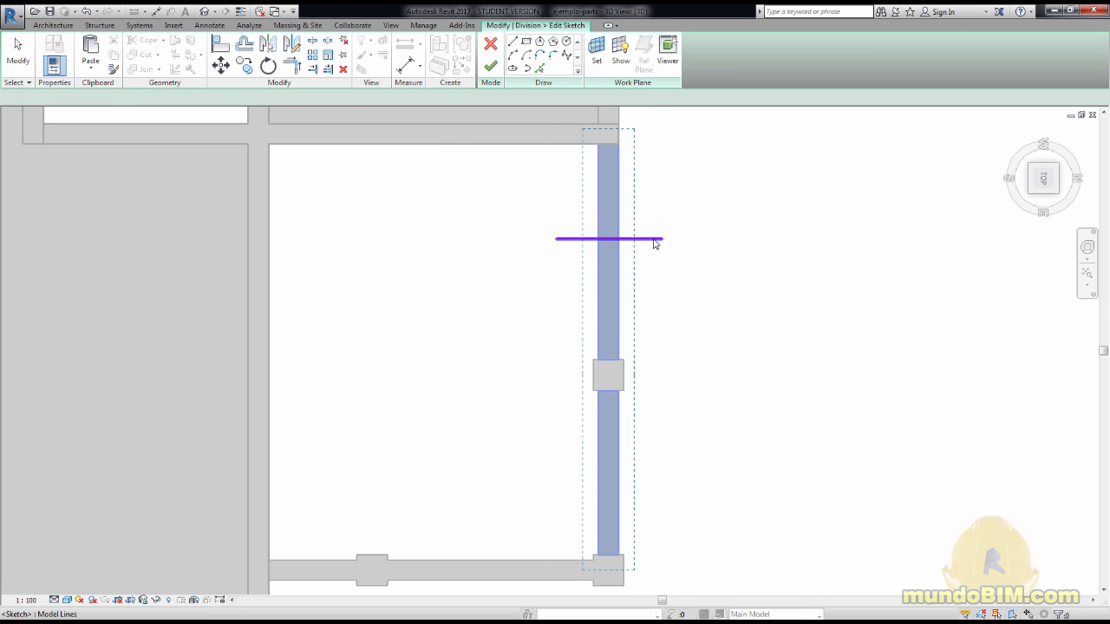
pyautogui.keyDown('ctrl'); pyautogui.moveTo(654, 240); pyautogui.dragTo(646, 490); pyautogui.keyUp('ctrl')
pyautogui.click(716, 488)
# - Sketch a narrow rectangle inside the shorter beam part, between its two crossing lines
pyautogui.scroll(4, 644, 498)
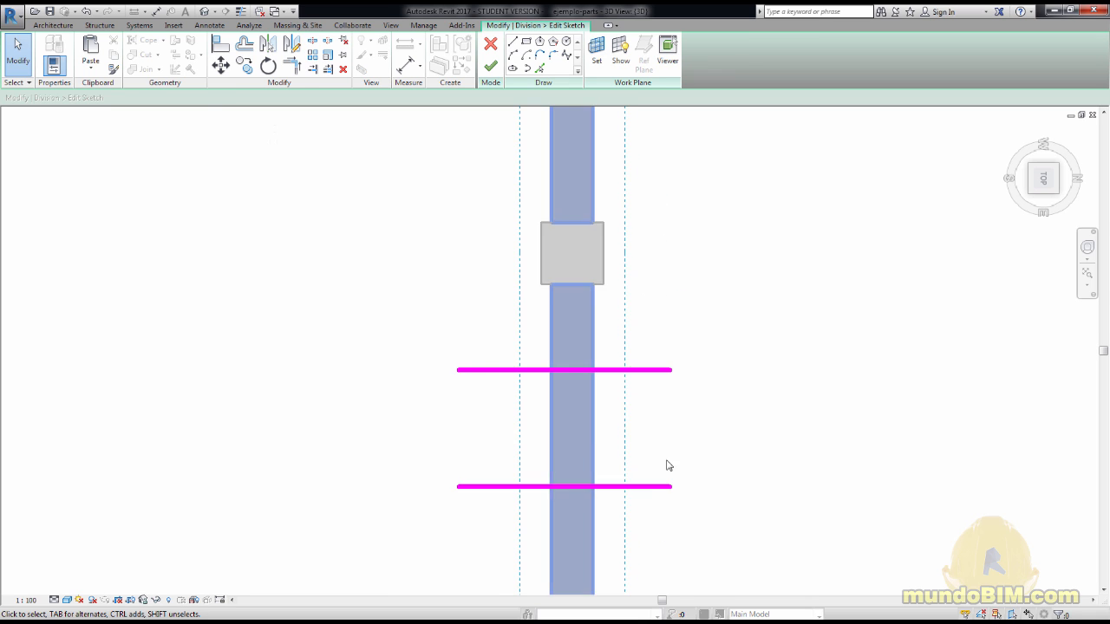
pyautogui.click(526, 41)
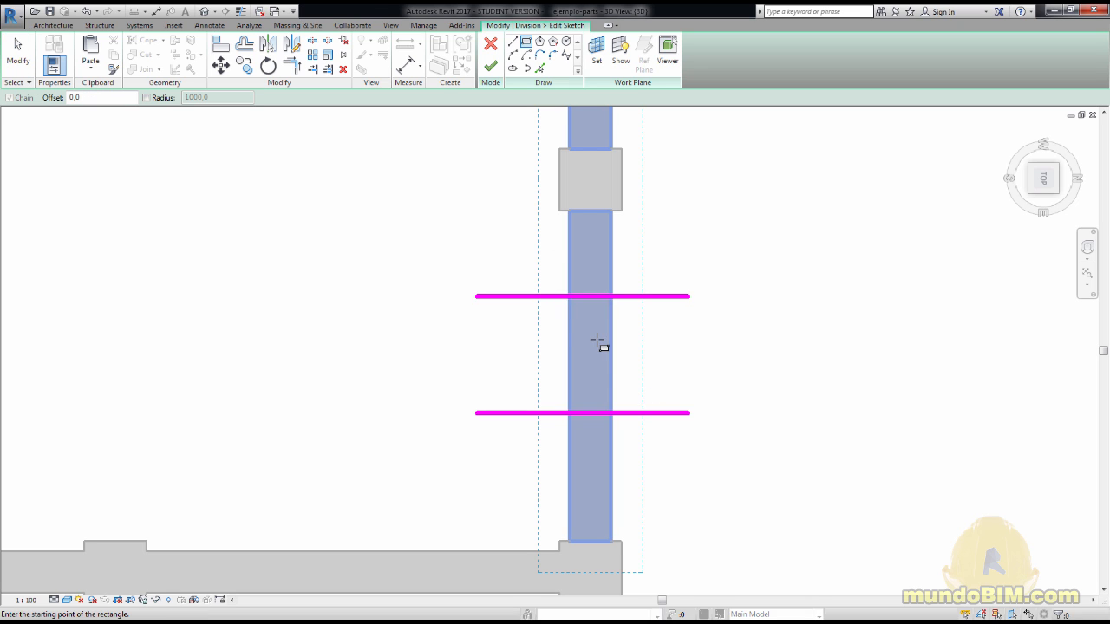
pyautogui.click(579, 309)
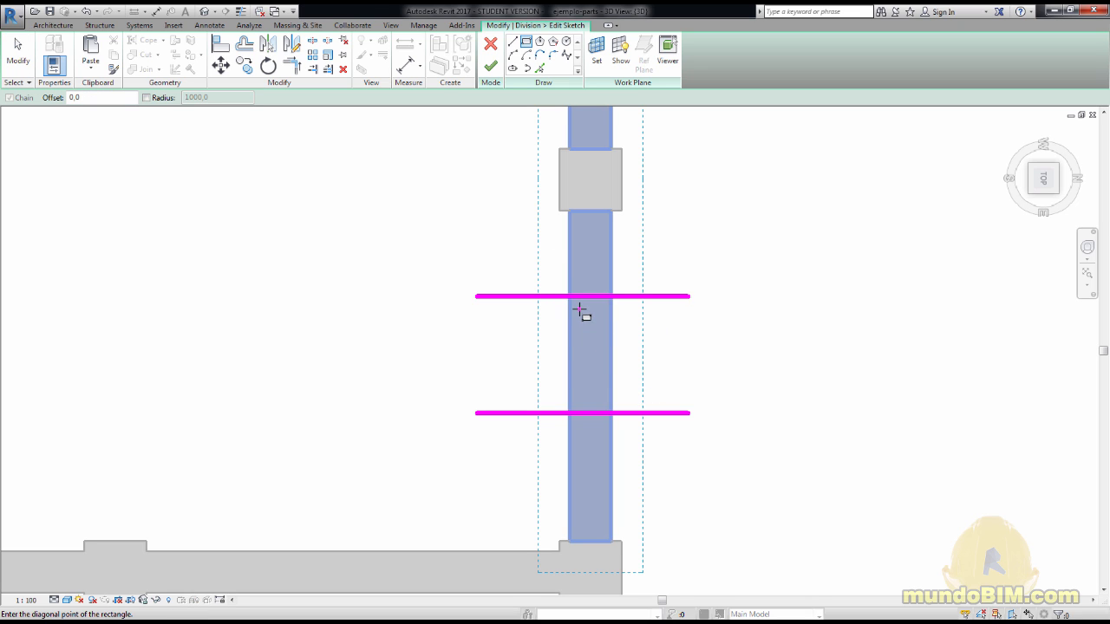
pyautogui.click(600, 401)
pyautogui.press('Escape')
pyautogui.press('Escape')
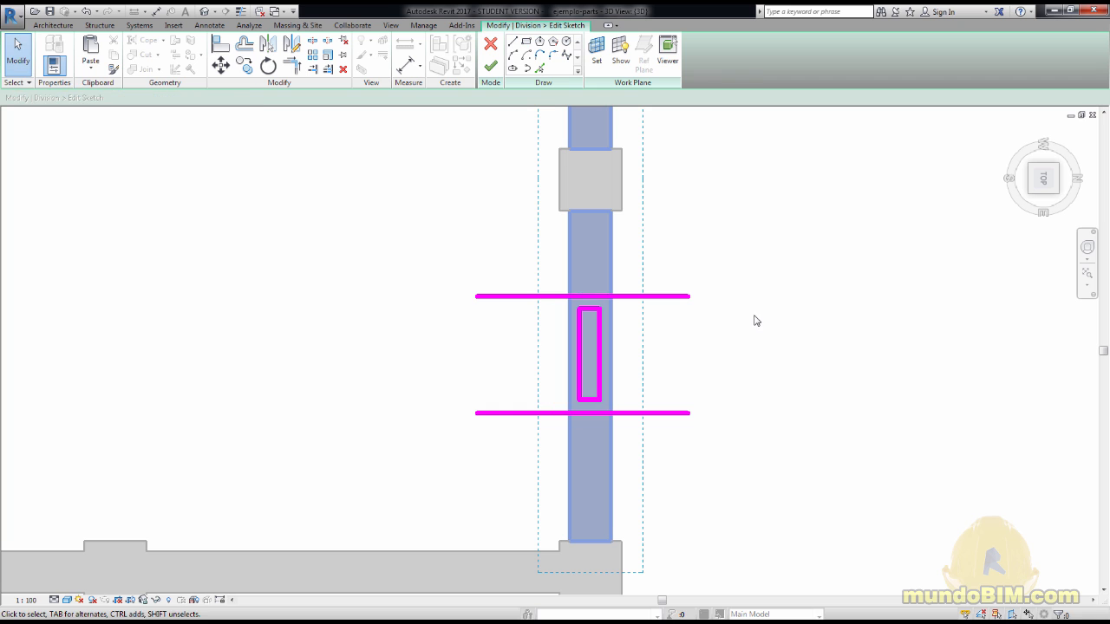
# - Finish the division sketch and complete the division of both beam parts
pyautogui.scroll(-3, 754, 324)
pyautogui.keyDown('shift'); pyautogui.moveTo(840, 478); pyautogui.dragTo(732, 322, button='middle'); pyautogui.keyUp('shift')
pyautogui.moveTo(636, 375); pyautogui.dragTo(721, 391, button='middle')
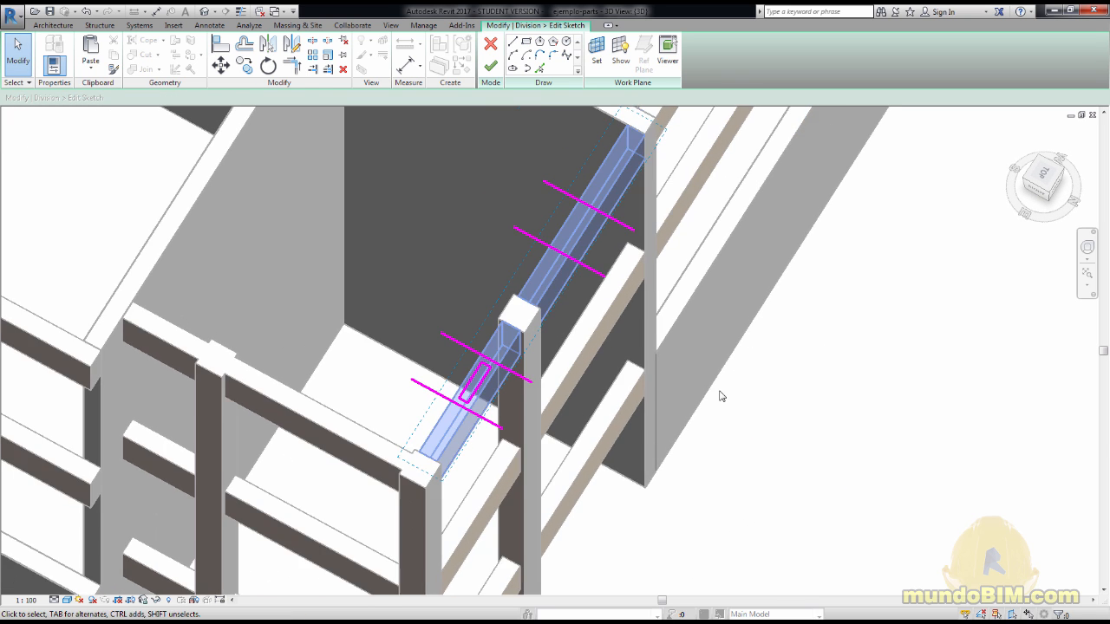
pyautogui.click(491, 66)
pyautogui.click(462, 44)
# - Examine the divided beam segments in 3D by selecting several, including the segment with the rectangular cut and its inner piece
pyautogui.keyDown('shift'); pyautogui.moveTo(560, 375); pyautogui.dragTo(387, 265, button='middle'); pyautogui.keyUp('shift')
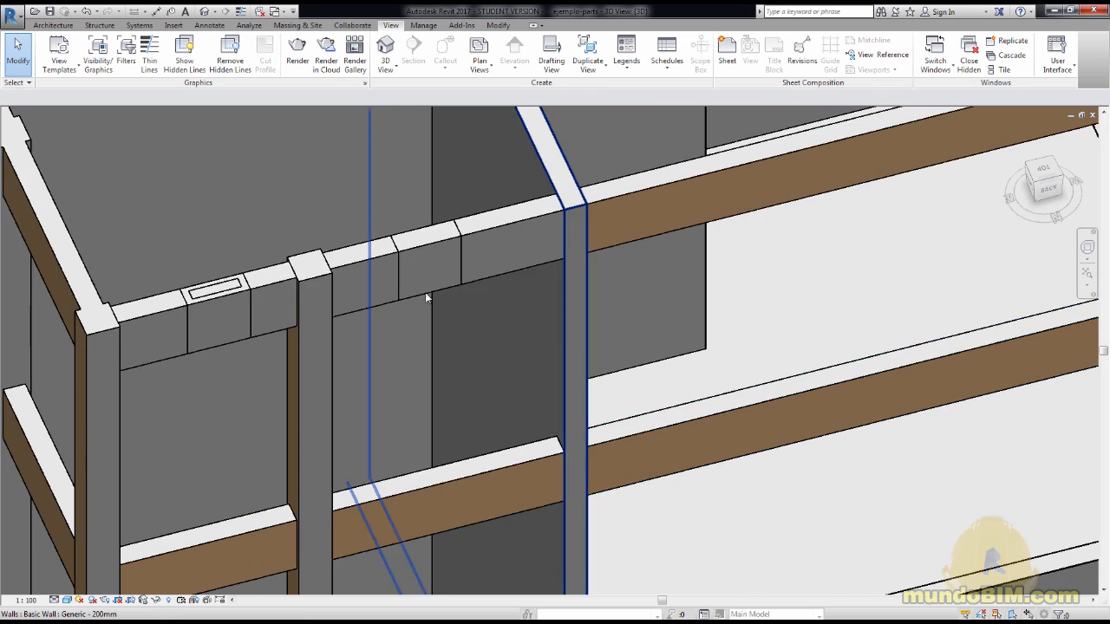
pyautogui.scroll(3, 505, 286)
pyautogui.click(506, 286)
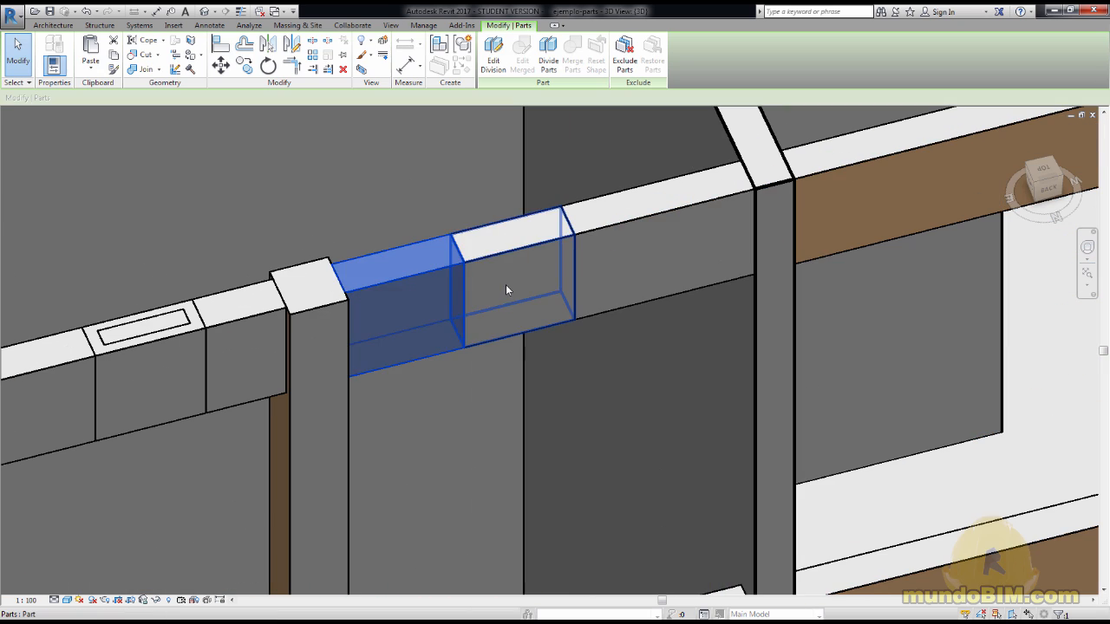
pyautogui.click(630, 259)
pyautogui.keyDown('shift'); pyautogui.moveTo(629, 259); pyautogui.dragTo(379, 309, button='middle'); pyautogui.keyUp('shift')
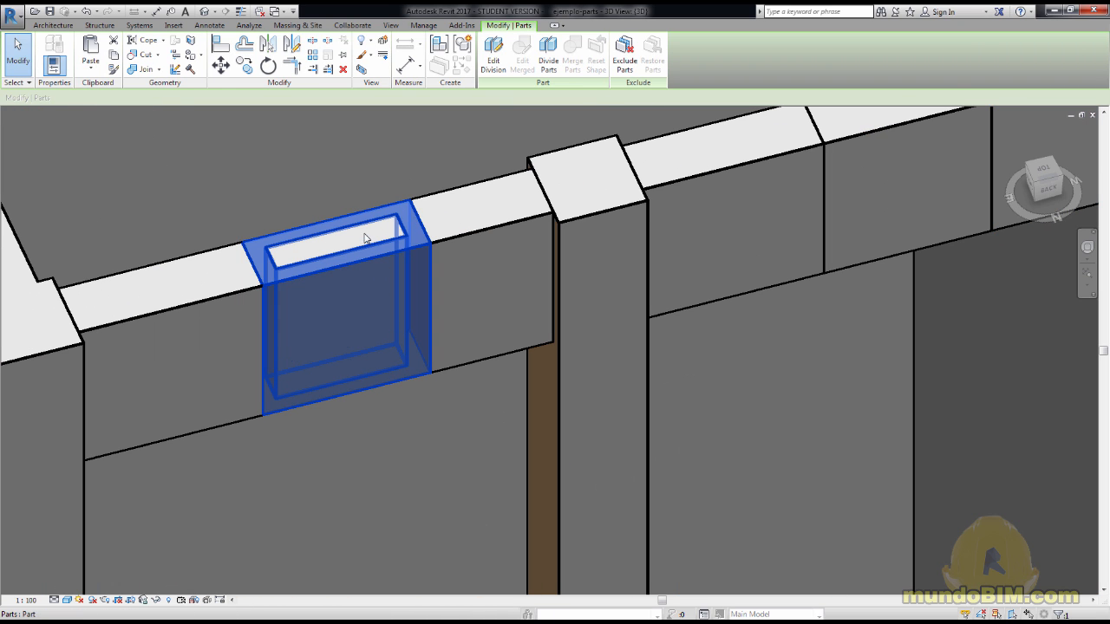
pyautogui.keyDown('ctrl'); pyautogui.click(452, 219); pyautogui.keyUp('ctrl')
pyautogui.click(491, 268)
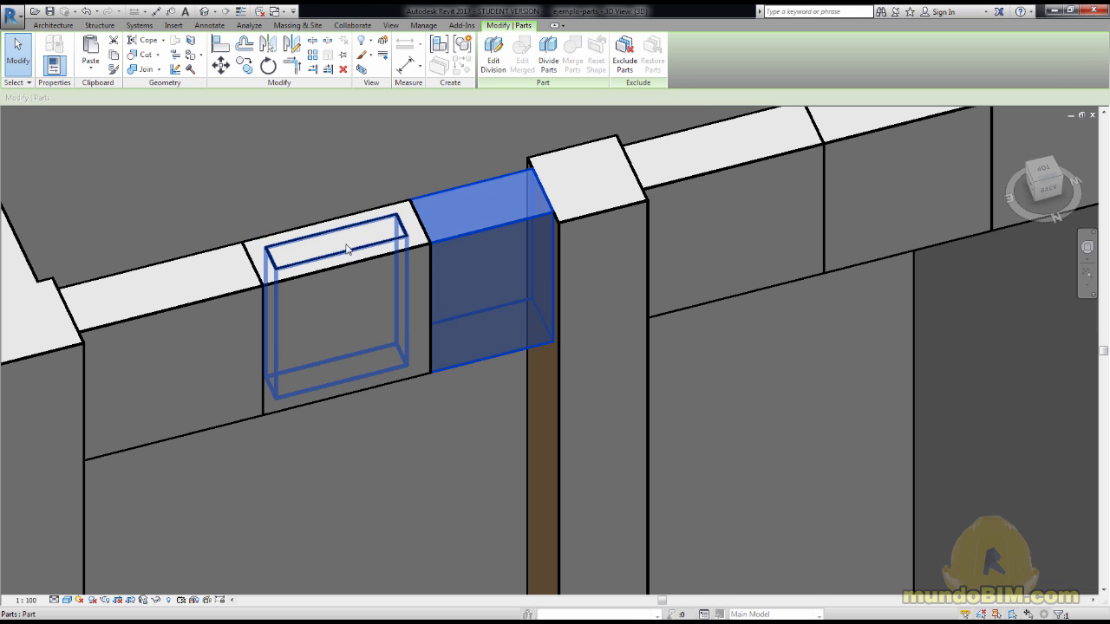
pyautogui.click(359, 319)
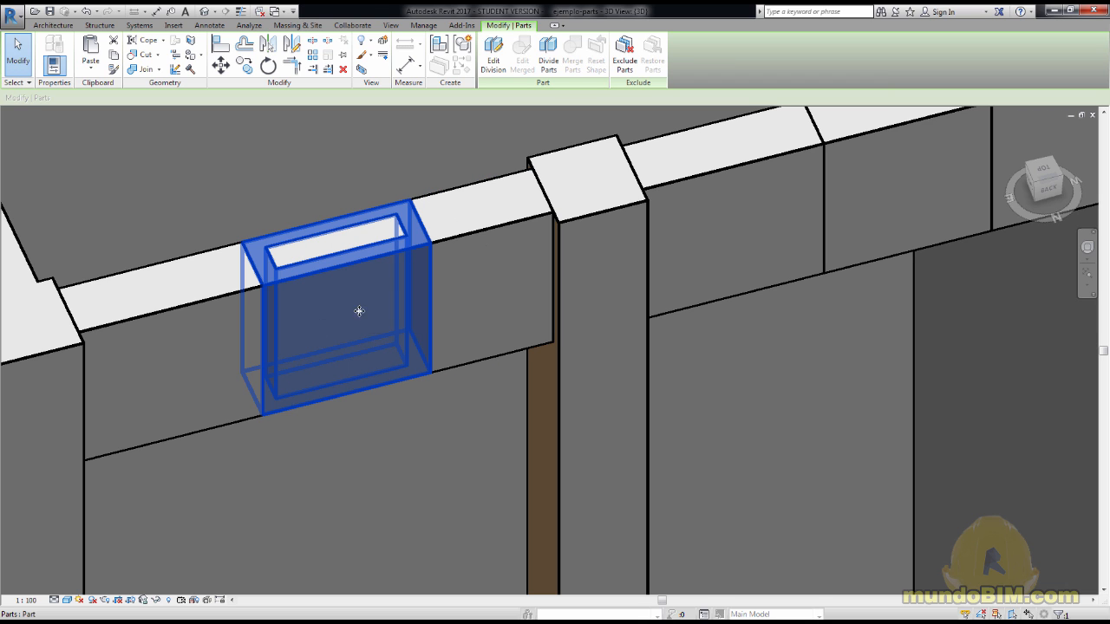
pyautogui.click(332, 249)
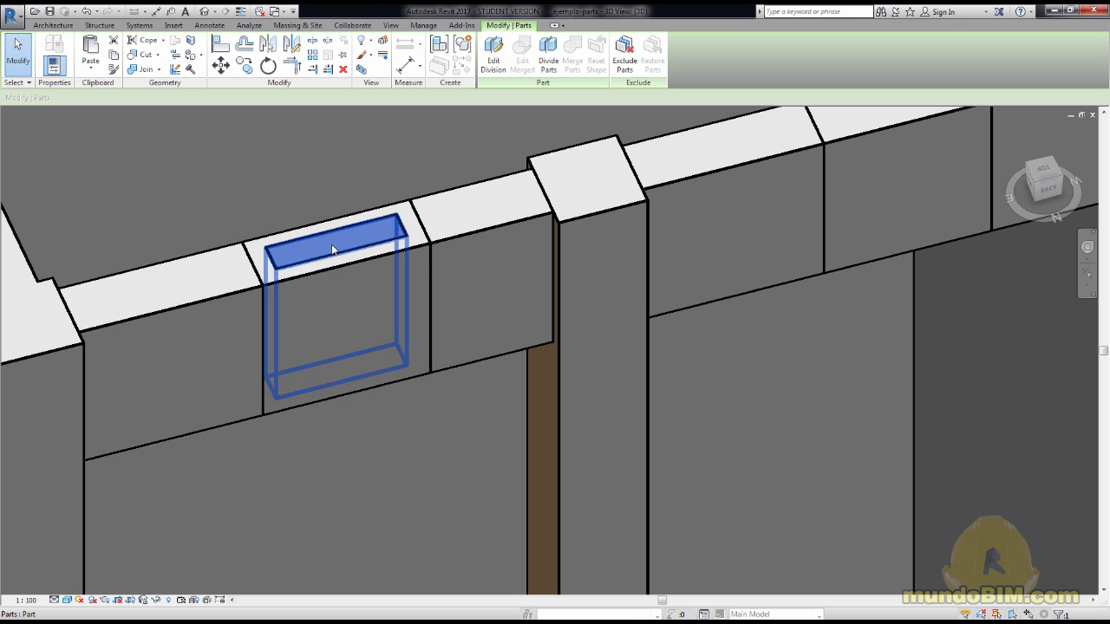
# - Examine the beam's divided segments on both sides of the intermediate column, selecting the corner segment and the three towards the wall
pyautogui.scroll(-6, 334, 259)
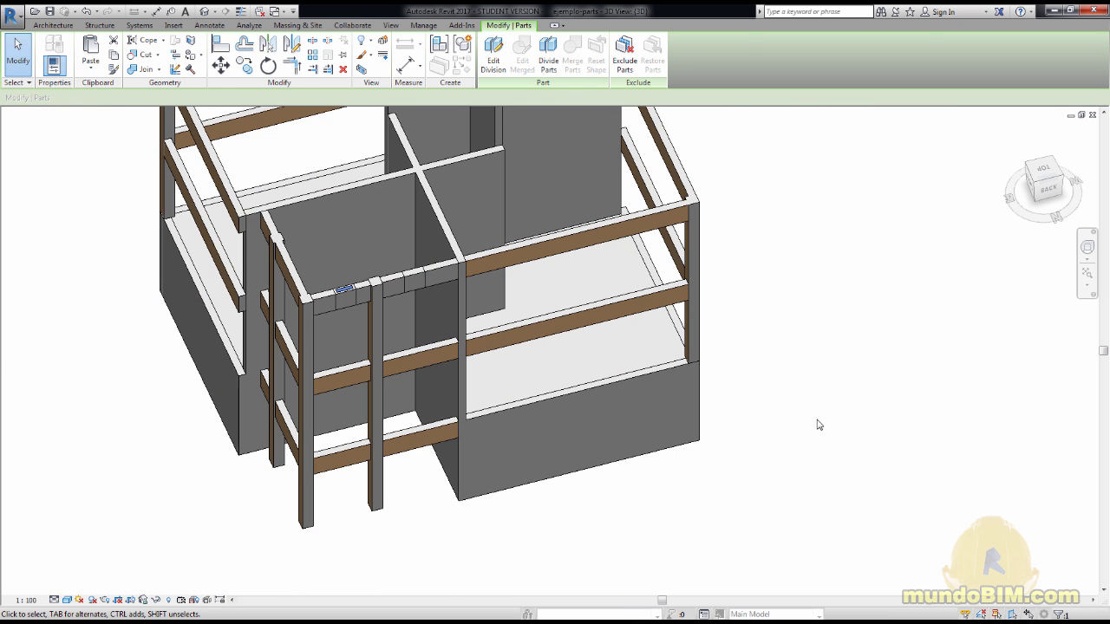
pyautogui.click(796, 412)
pyautogui.scroll(-2, 468, 346)
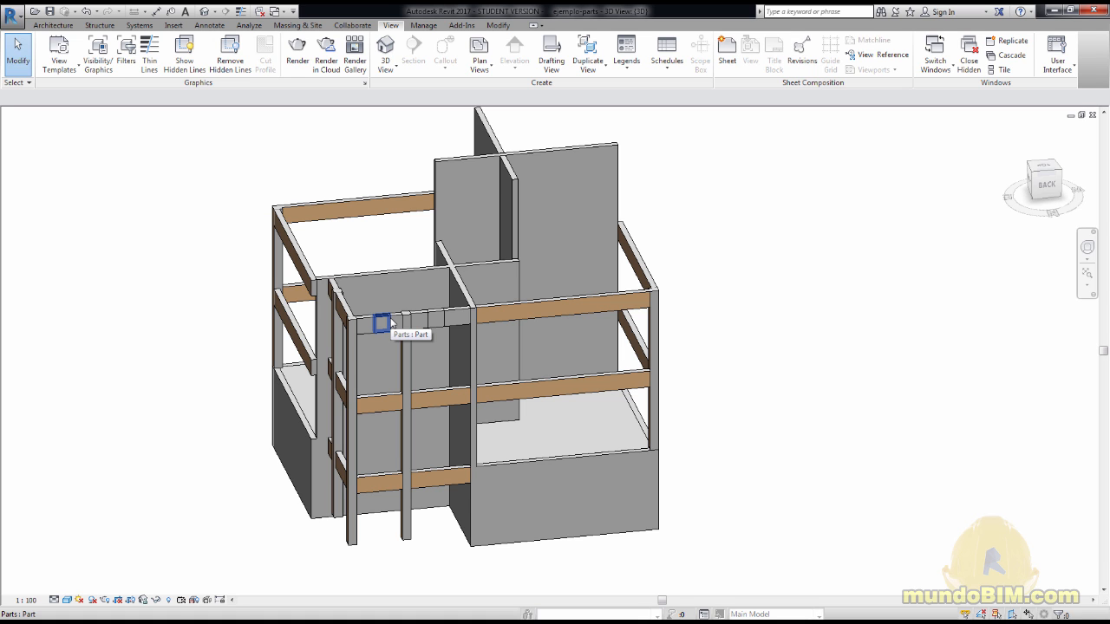
pyautogui.scroll(3, 390, 322)
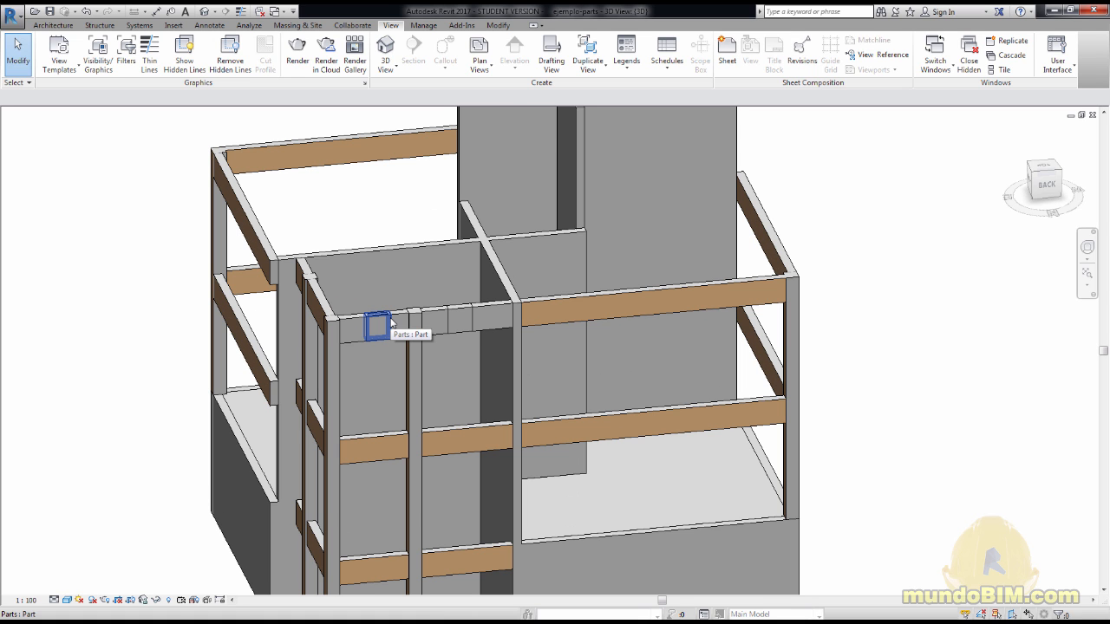
pyautogui.scroll(2, 365, 321)
pyautogui.click(353, 335)
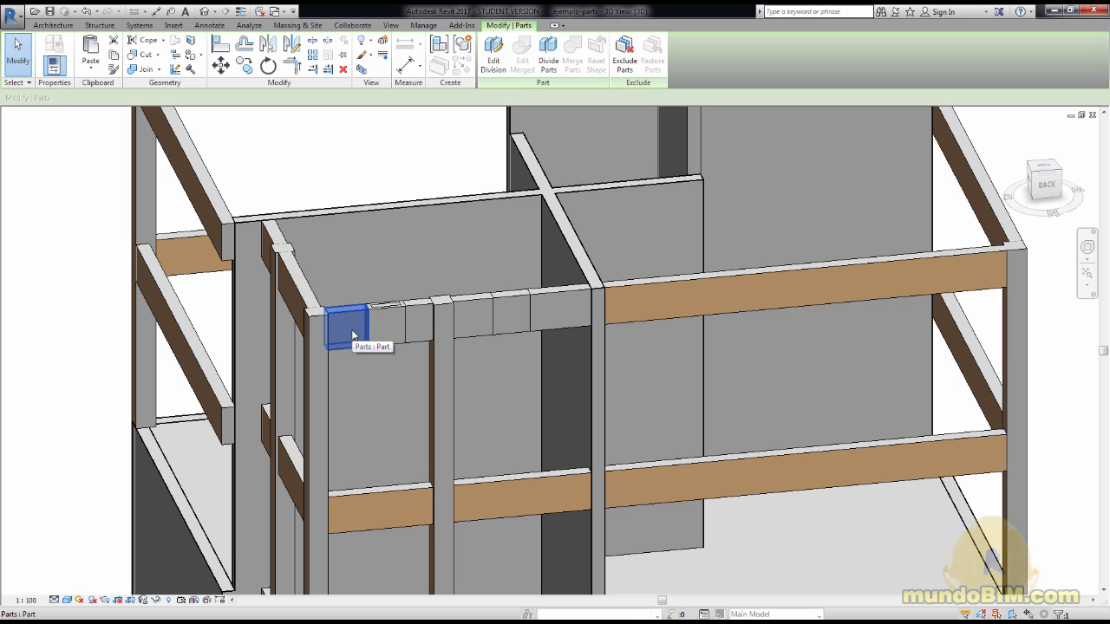
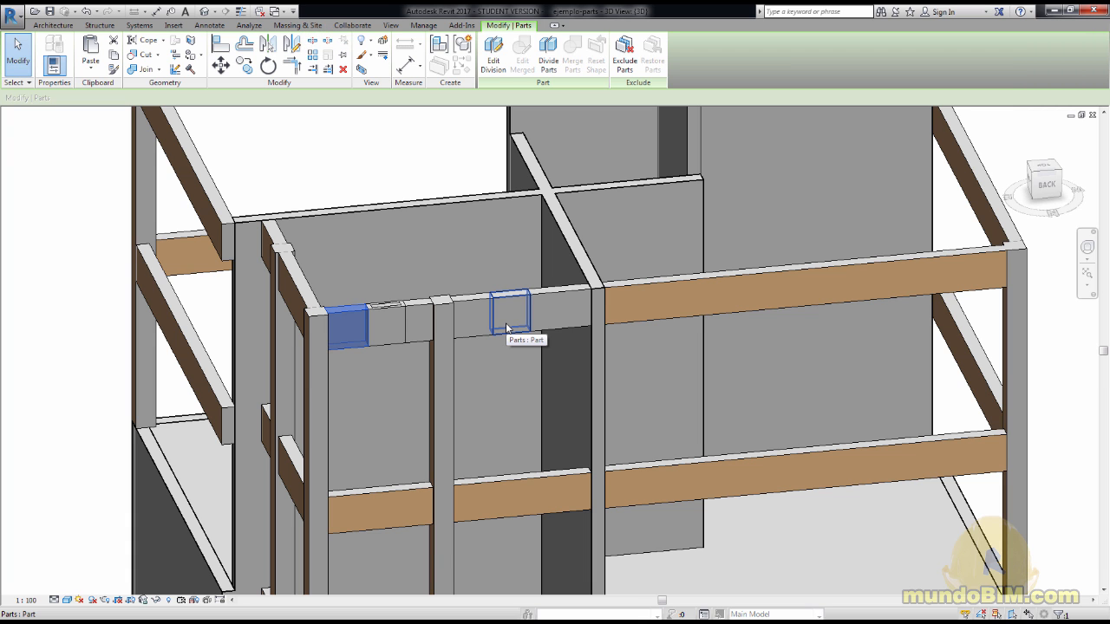
pyautogui.click(472, 317)
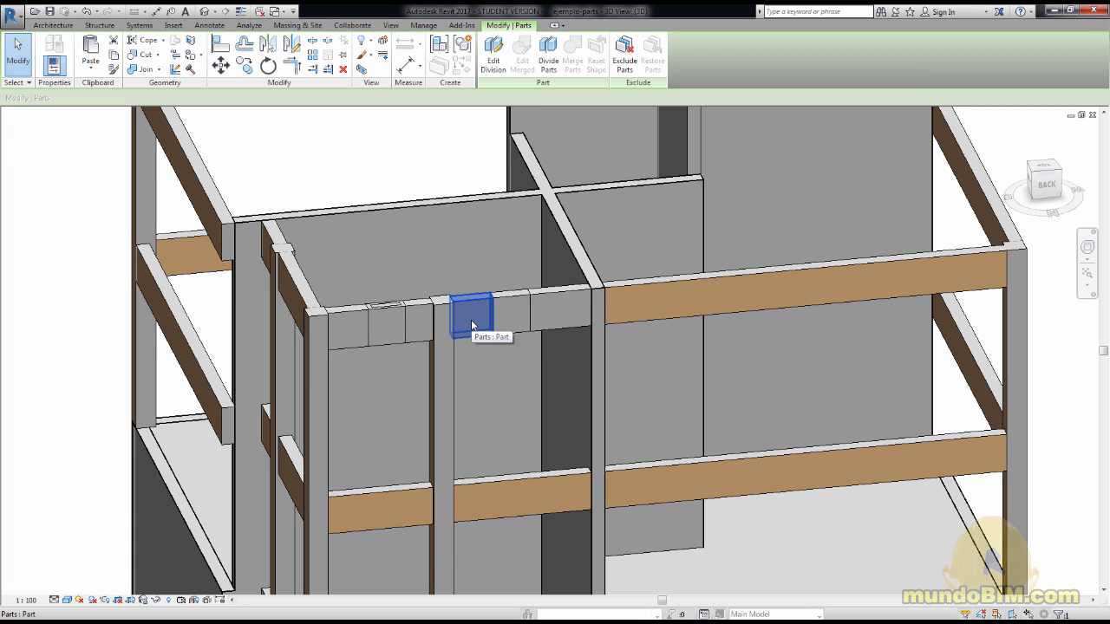
pyautogui.keyDown('shift'); pyautogui.moveTo(471, 334); pyautogui.dragTo(499, 360, button='middle'); pyautogui.keyUp('shift')
pyautogui.scroll(2, 499, 360)
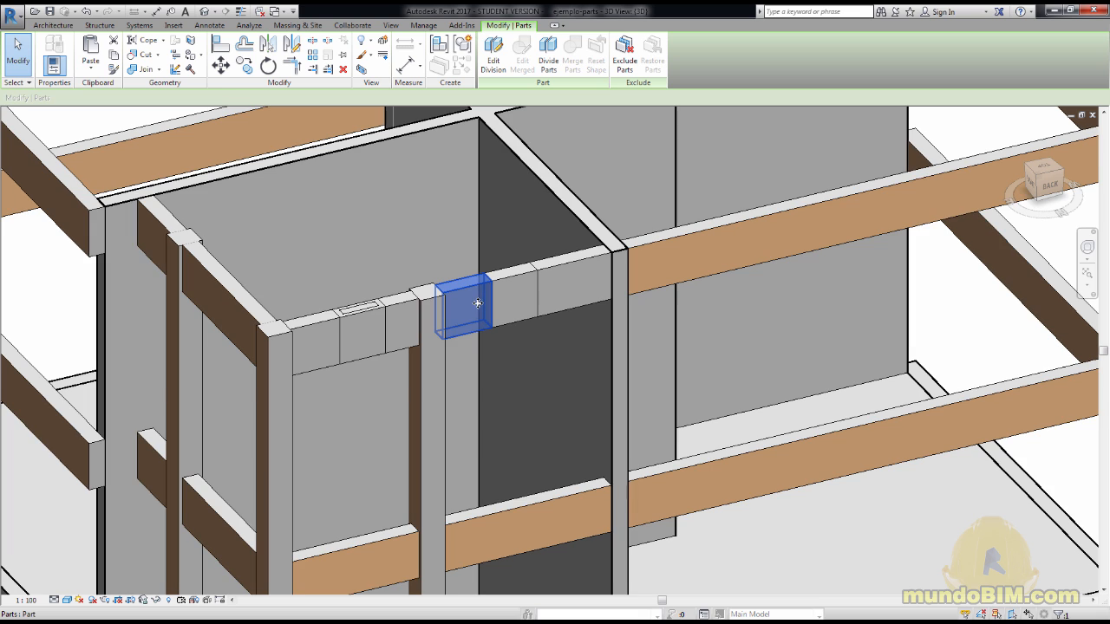
pyautogui.click(519, 292)
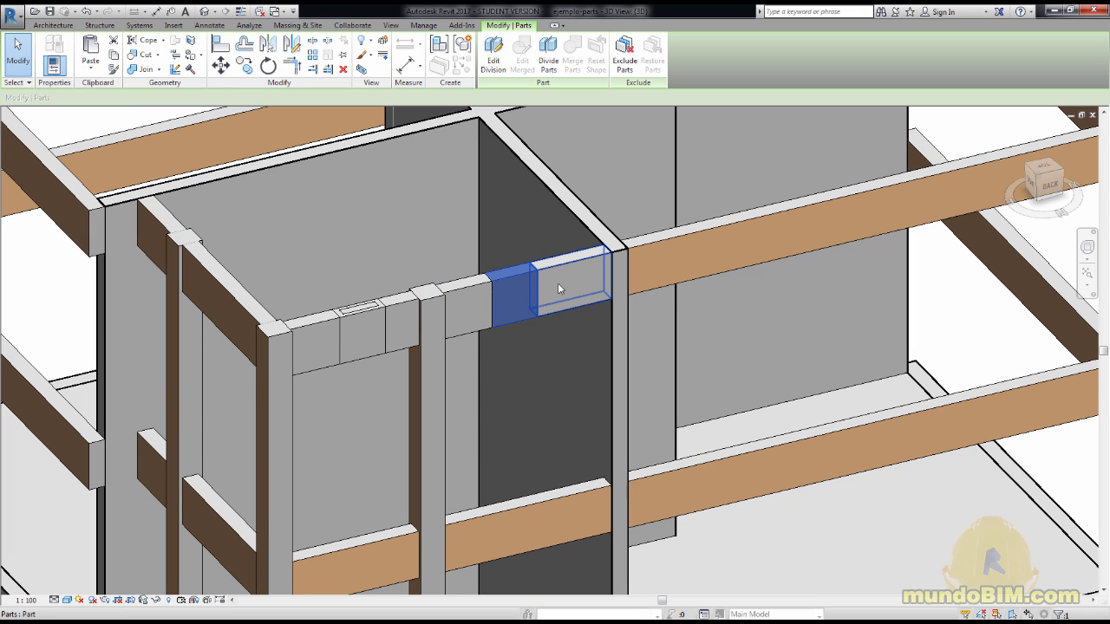
pyautogui.press('Escape')
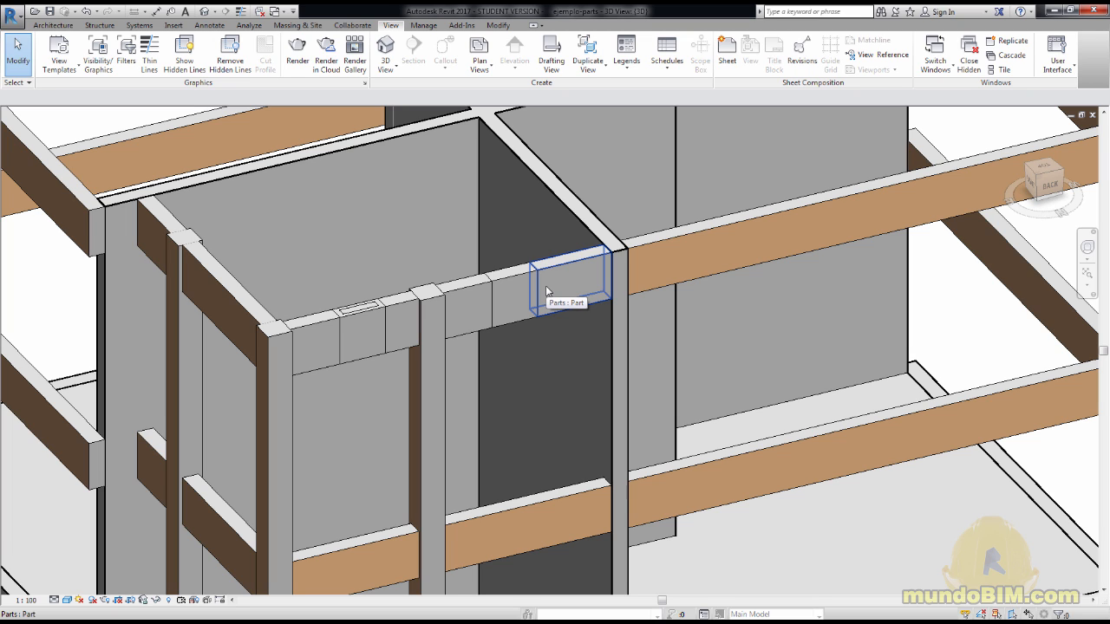
pyautogui.click(546, 289)
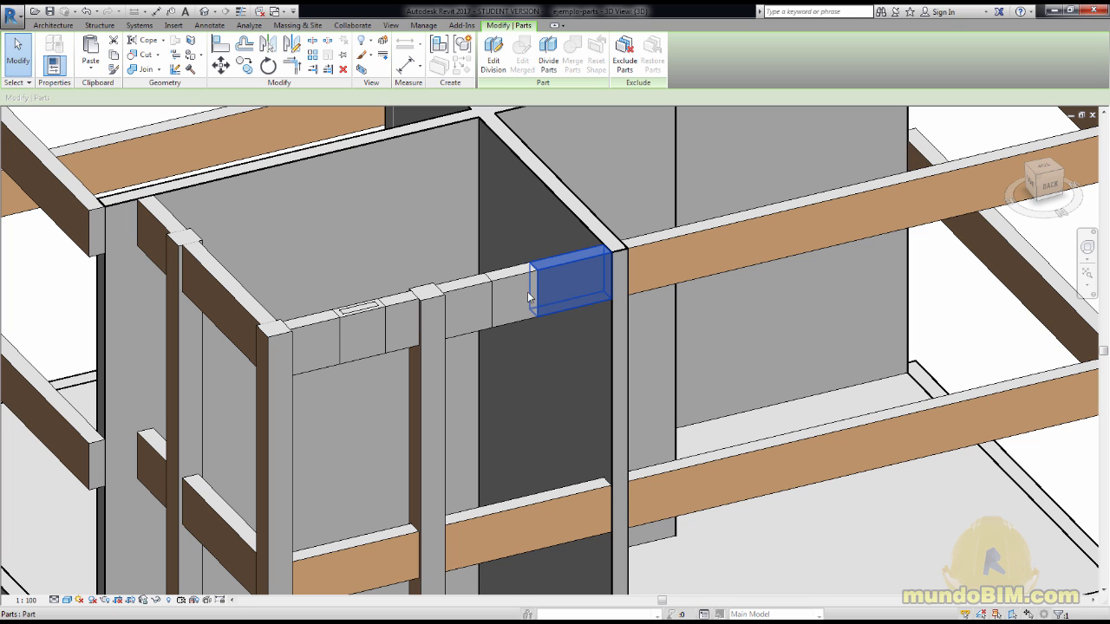
pyautogui.click(515, 297)
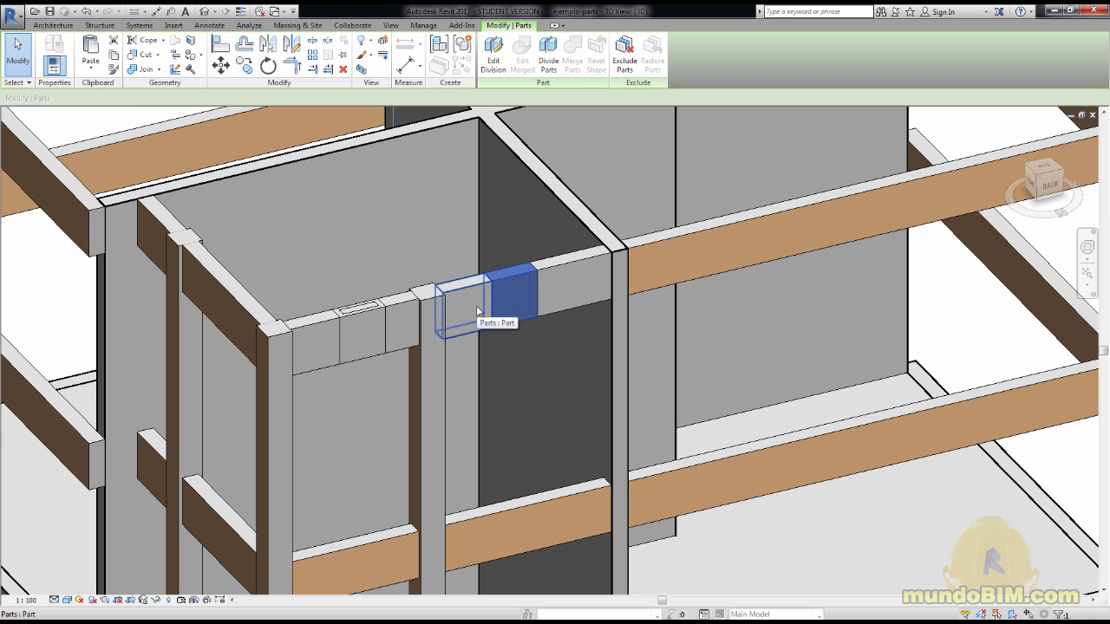
pyautogui.click(476, 307)
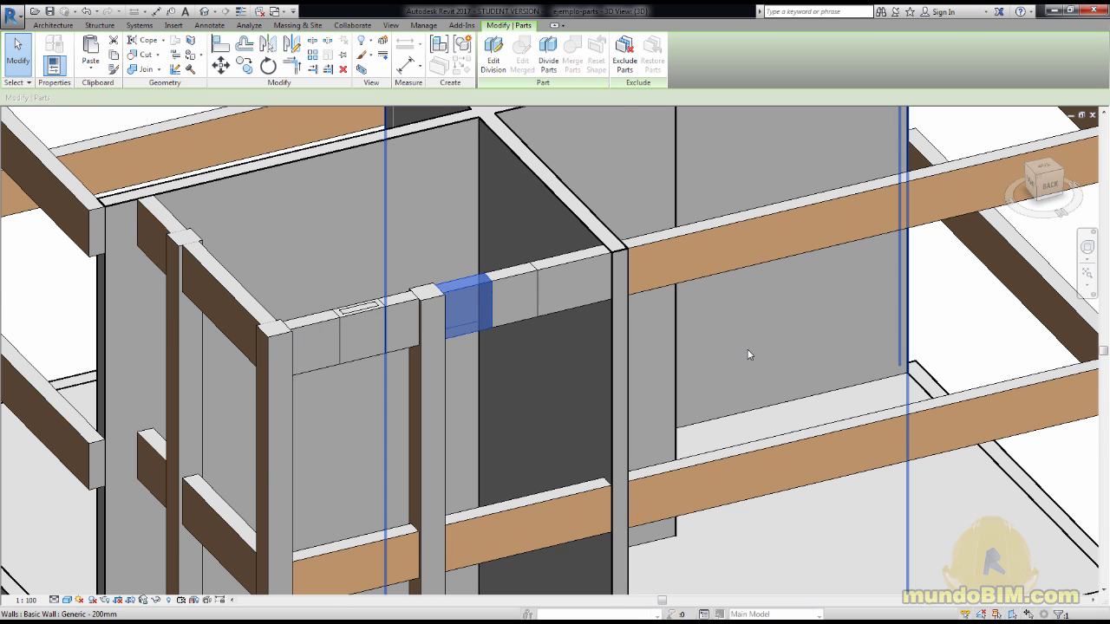
pyautogui.scroll(-2, 746, 356)
pyautogui.keyDown('shift'); pyautogui.moveTo(595, 365); pyautogui.dragTo(1072, 342, button='middle'); pyautogui.keyUp('shift')
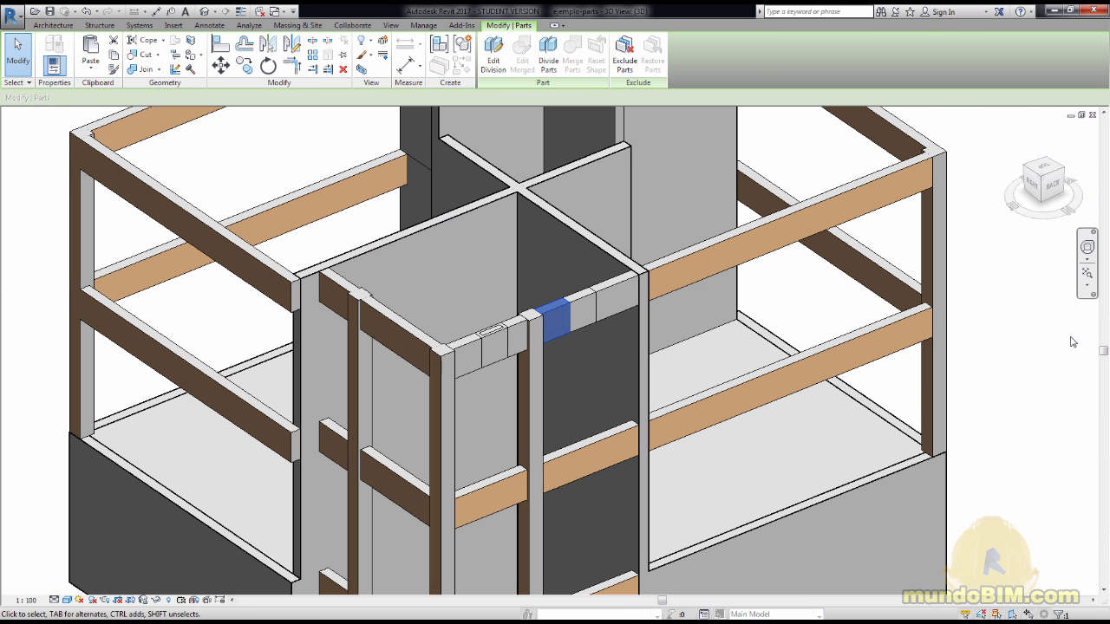
pyautogui.click(1033, 338)
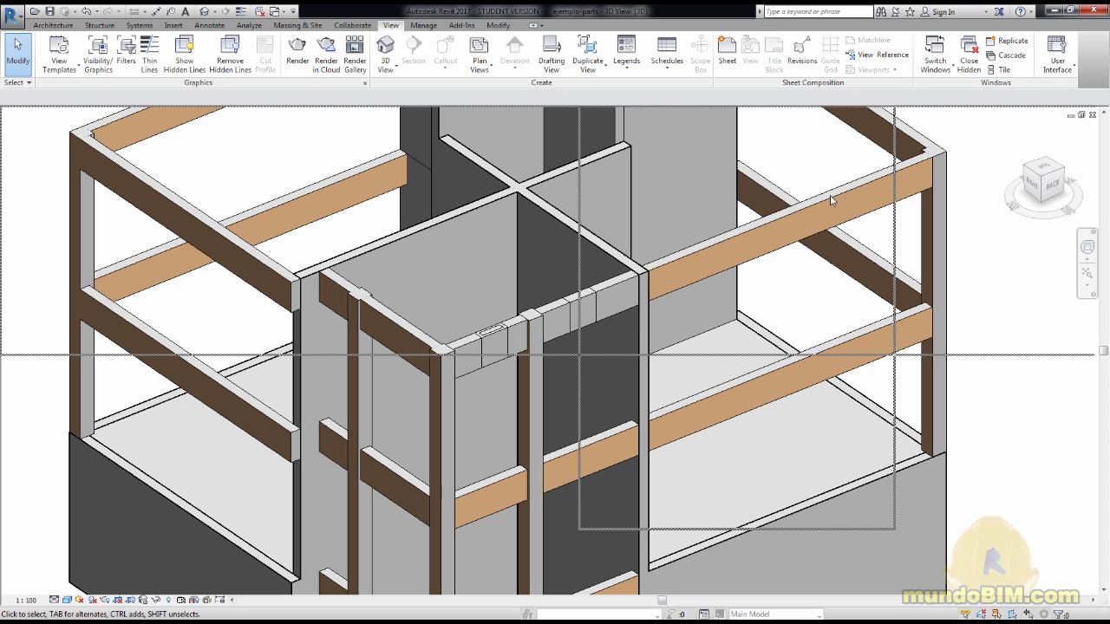
# - Show the properties of the beam segment next to the wall and turn off Material By Original for it
pyautogui.press('p')
pyautogui.press('p')
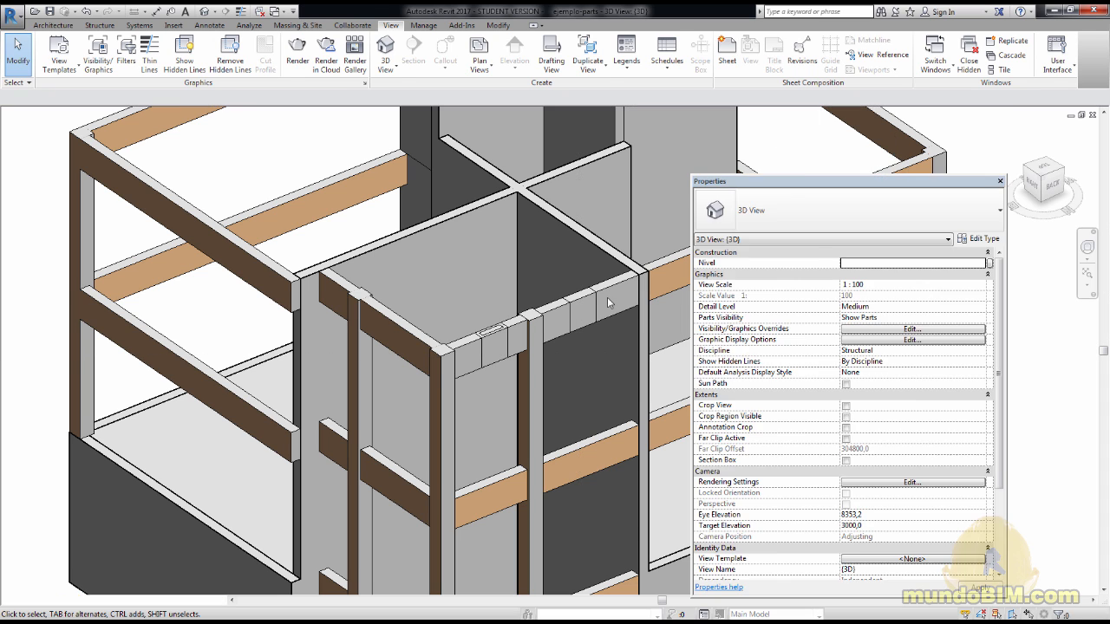
pyautogui.click(611, 297)
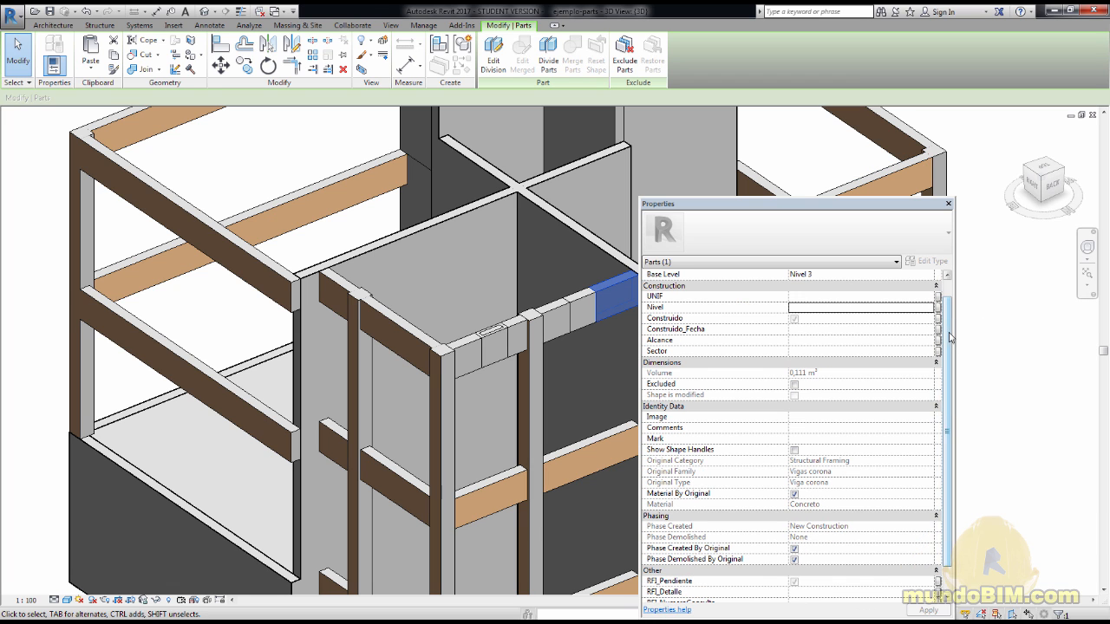
pyautogui.scroll(-1, 951, 340)
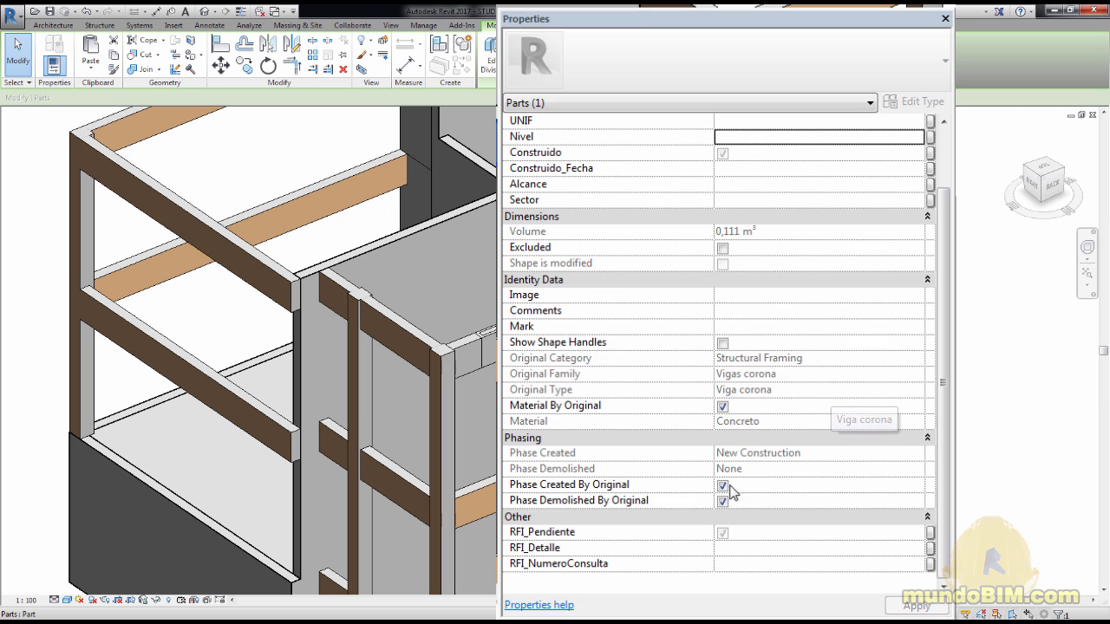
pyautogui.click(722, 406)
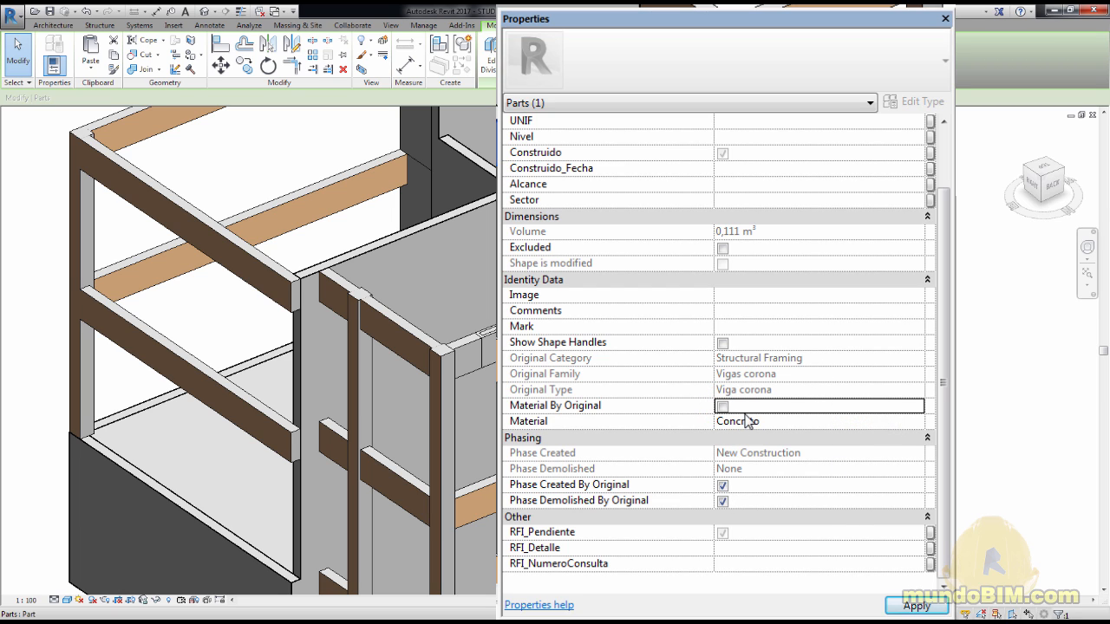
# - Turn Material By Original back on for the beam segment, toggle Phase Created By Original off and on again, and close the properties
pyautogui.click(886, 423)
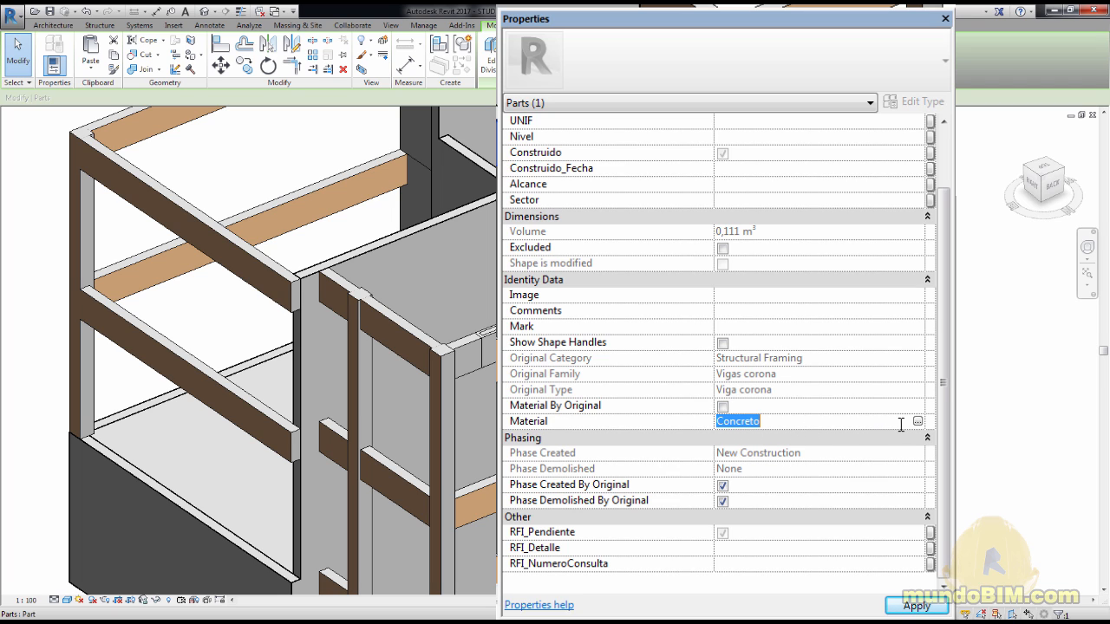
pyautogui.click(727, 407)
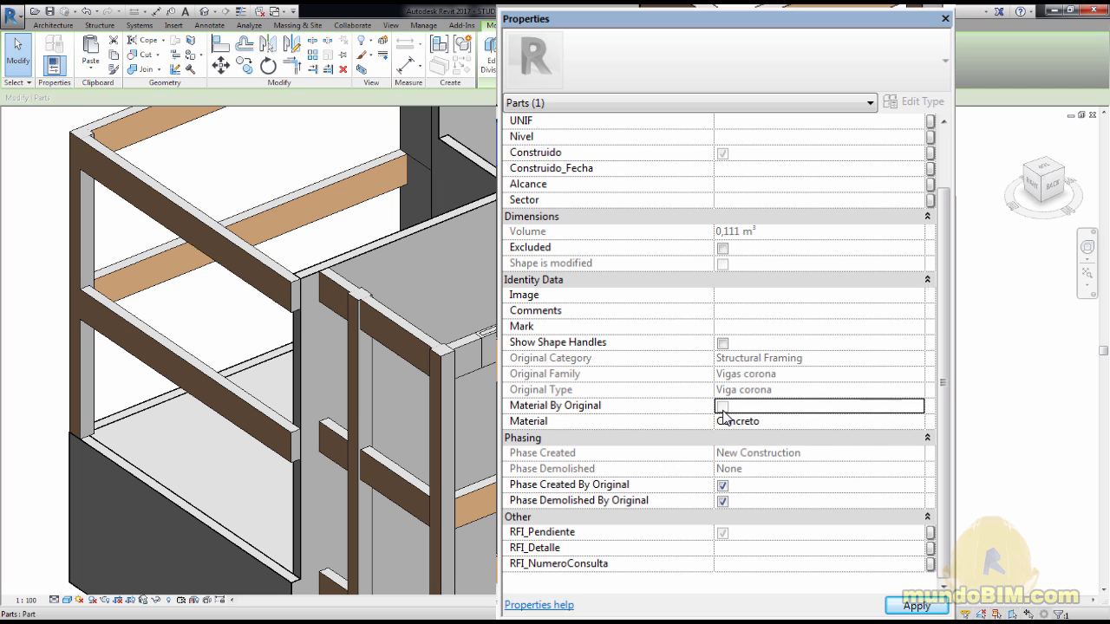
pyautogui.click(723, 487)
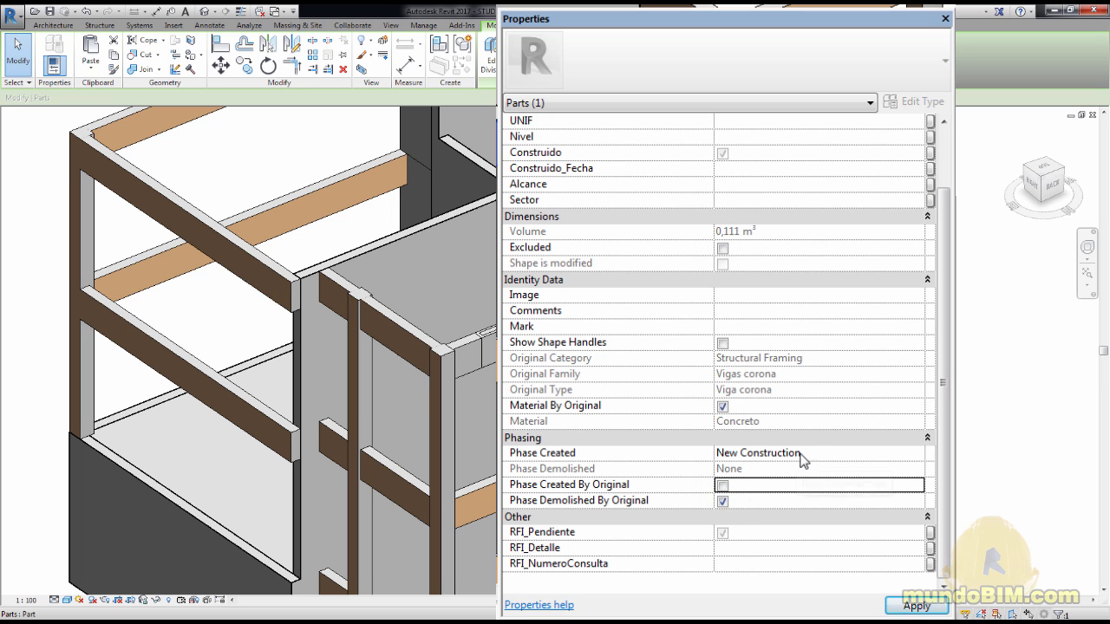
pyautogui.click(722, 486)
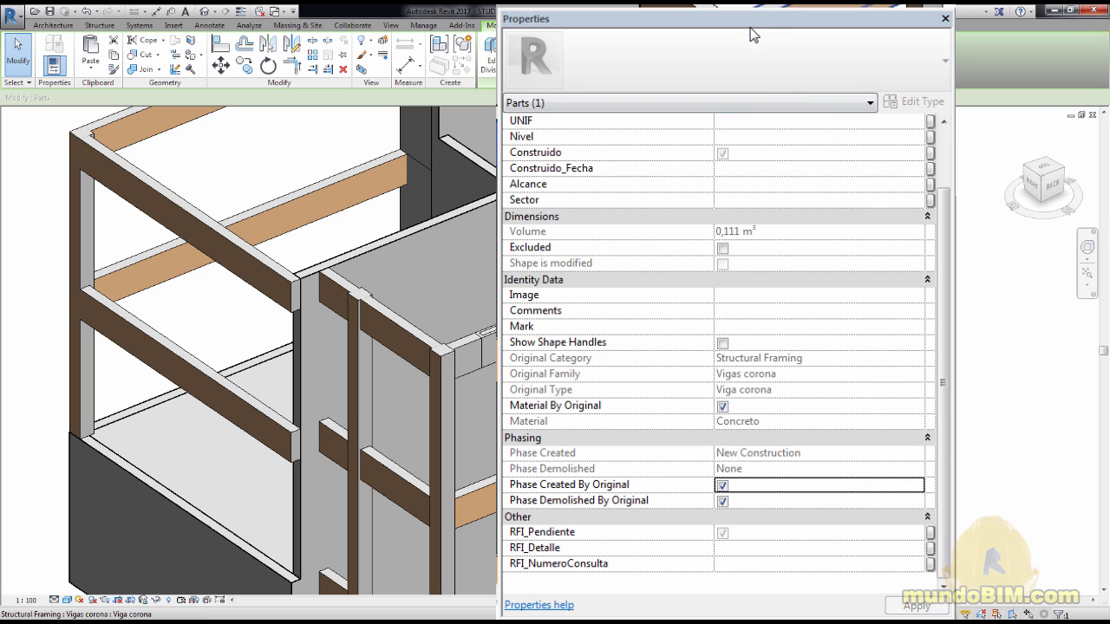
pyautogui.click(945, 18)
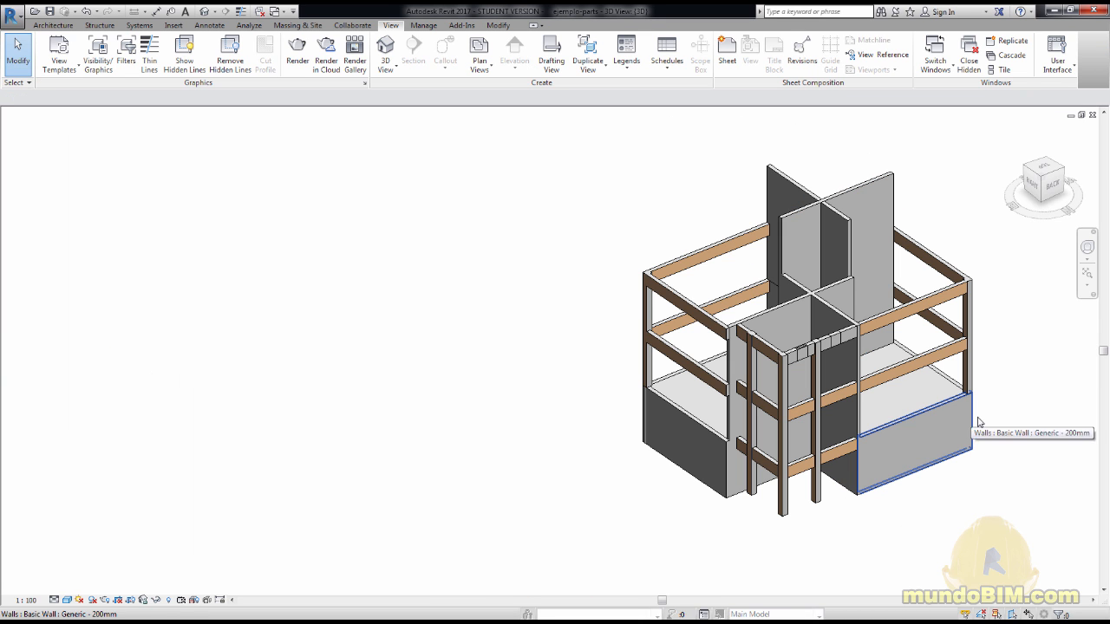
# - Examine the divided beam from its outer side and the rest of the structure around to the crossing walls in 3D
pyautogui.keyDown('shift'); pyautogui.moveTo(961, 415); pyautogui.dragTo(698, 400, button='middle'); pyautogui.keyUp('shift')
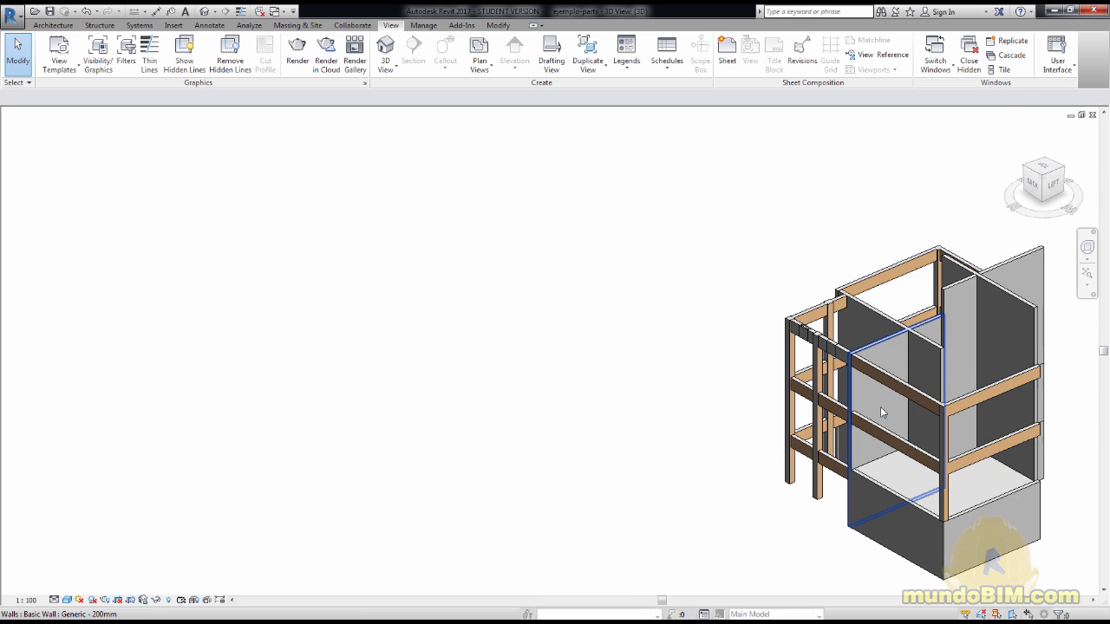
pyautogui.scroll(5, 710, 348)
pyautogui.scroll(2, 709, 349)
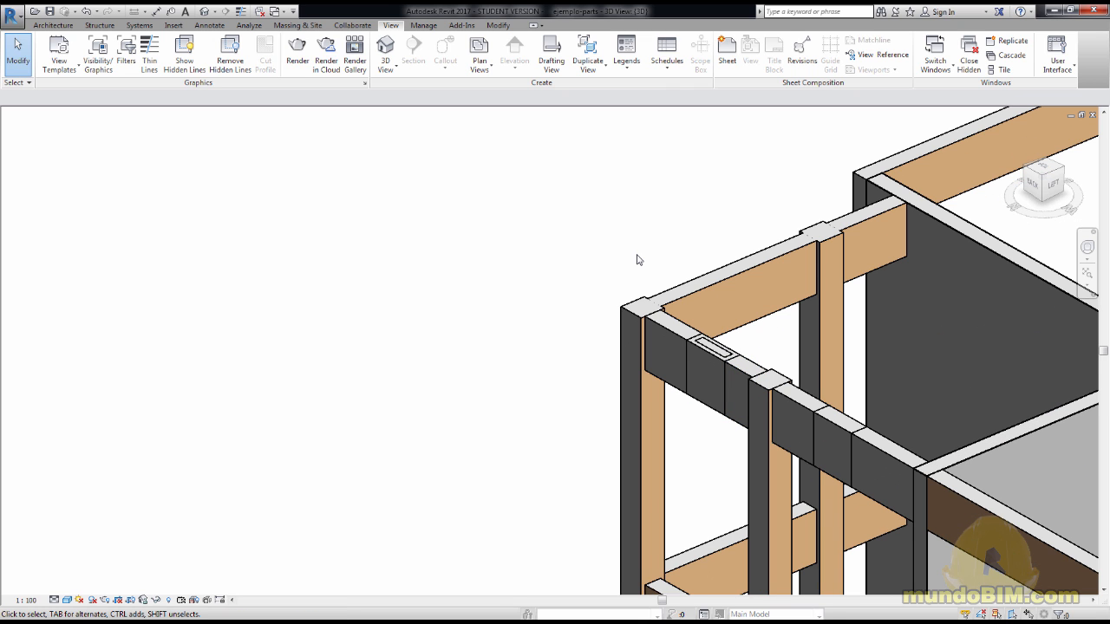
pyautogui.scroll(-3, 637, 260)
pyautogui.moveTo(750, 453); pyautogui.dragTo(515, 416, button='middle')
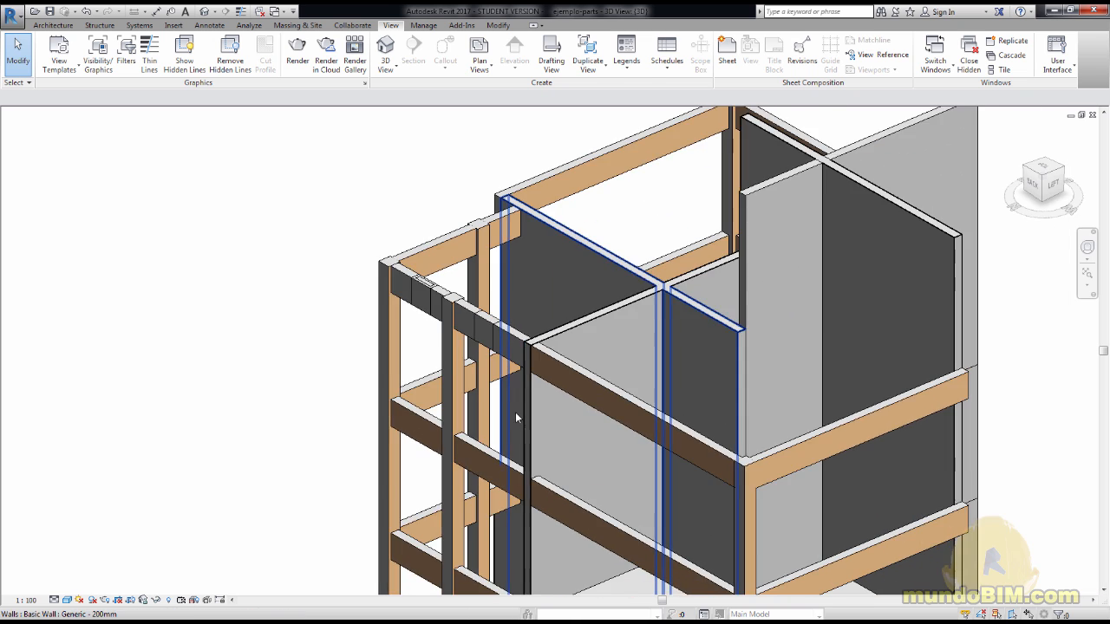
pyautogui.scroll(-3, 515, 411)
pyautogui.keyDown('shift'); pyautogui.moveTo(867, 442); pyautogui.dragTo(706, 445, button='middle'); pyautogui.keyUp('shift')
pyautogui.scroll(4, 668, 433)
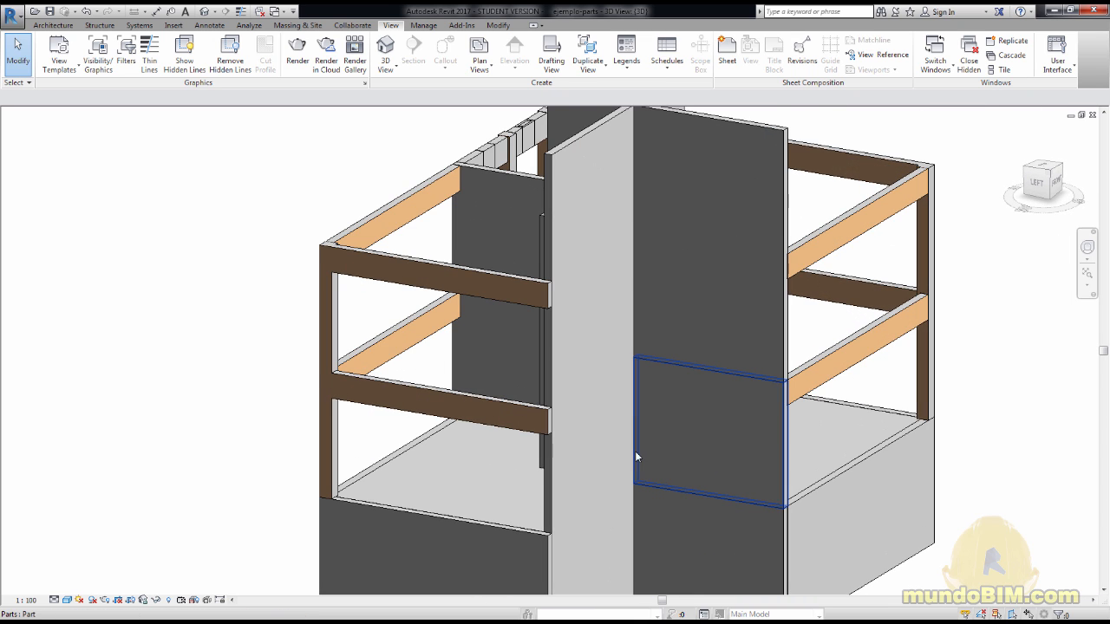
# - Examine the divided wall's upper, middle and lower parts by selecting each one, and select the adjacent low perimeter wall
pyautogui.click(707, 208)
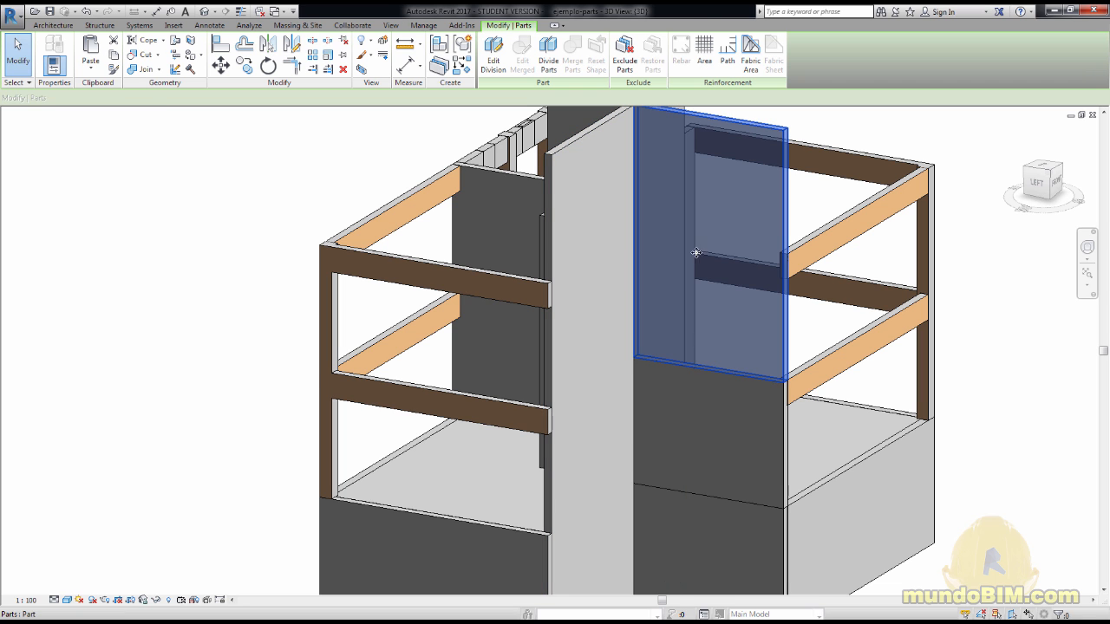
pyautogui.click(710, 420)
pyautogui.click(704, 554)
pyautogui.click(853, 520)
pyautogui.scroll(-2, 853, 521)
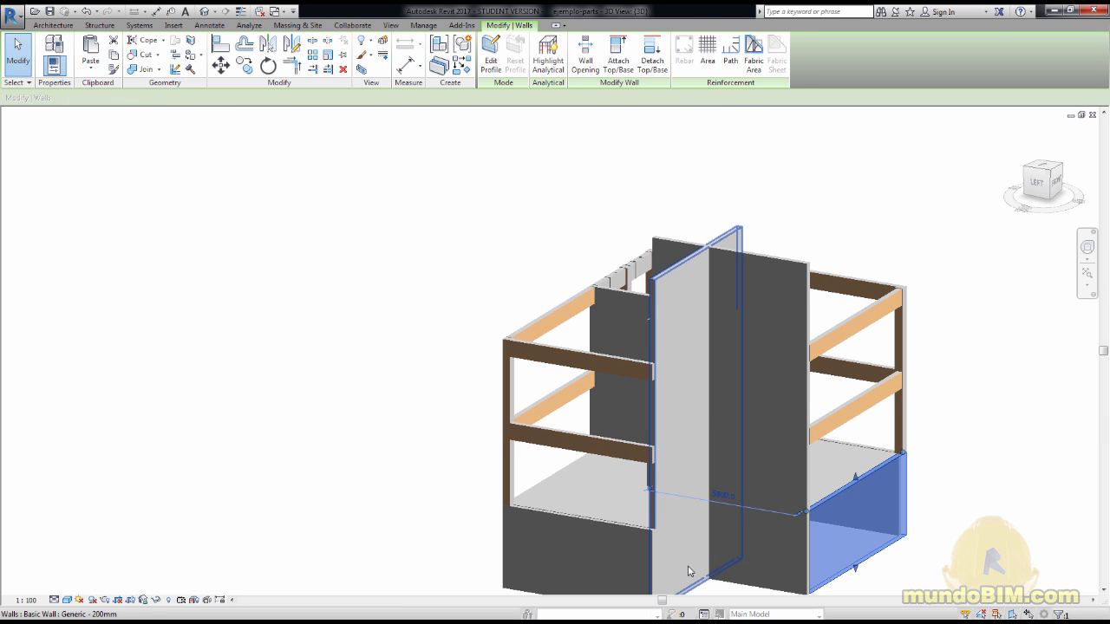
# - Examine the undivided floor slab and the wall behind the columns by selecting each, and review the whole structure in 3D
pyautogui.keyDown('shift'); pyautogui.moveTo(690, 571); pyautogui.dragTo(693, 476, button='middle'); pyautogui.keyUp('shift')
pyautogui.scroll(3, 702, 476)
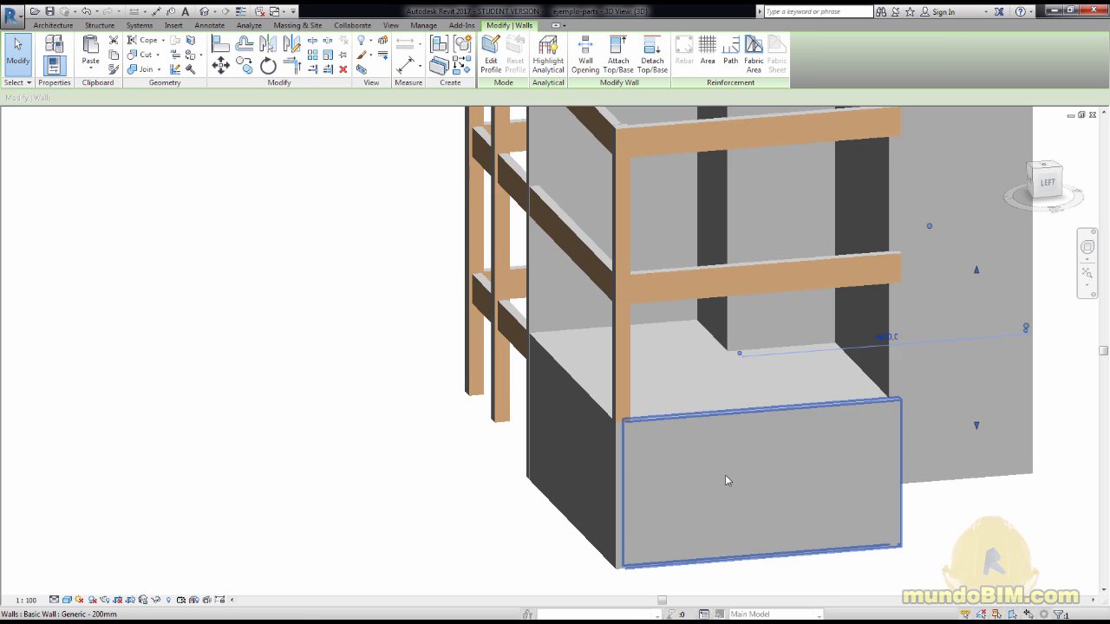
pyautogui.click(705, 376)
pyautogui.scroll(-3, 520, 450)
pyautogui.keyDown('shift'); pyautogui.moveTo(474, 525); pyautogui.dragTo(795, 526, button='middle'); pyautogui.keyUp('shift')
pyautogui.scroll(3, 780, 511)
pyautogui.click(771, 476)
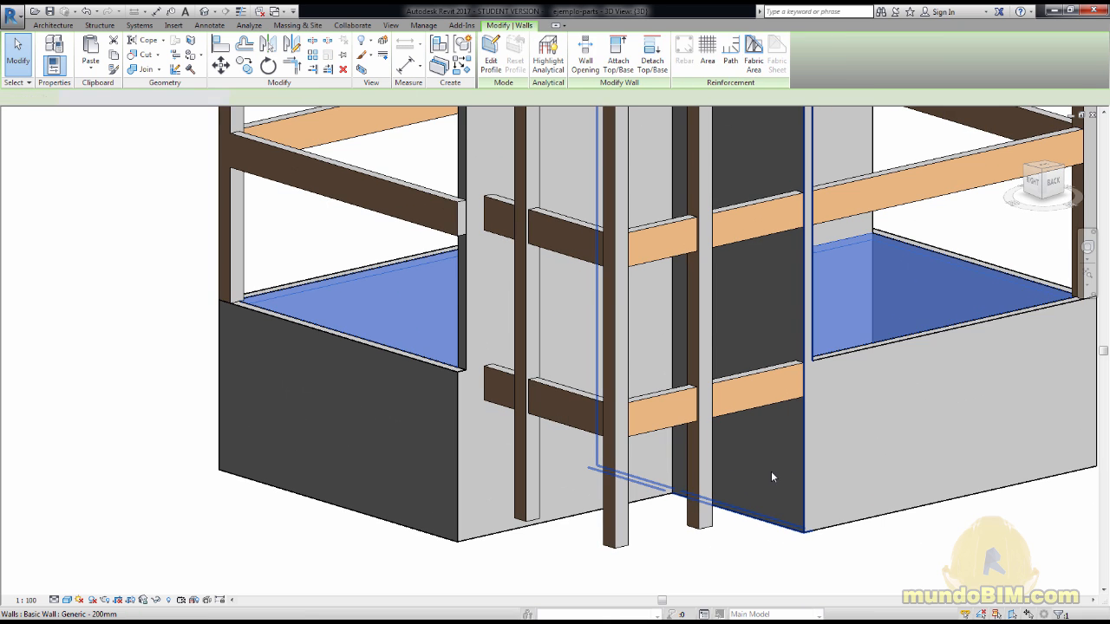
pyautogui.scroll(-2, 781, 198)
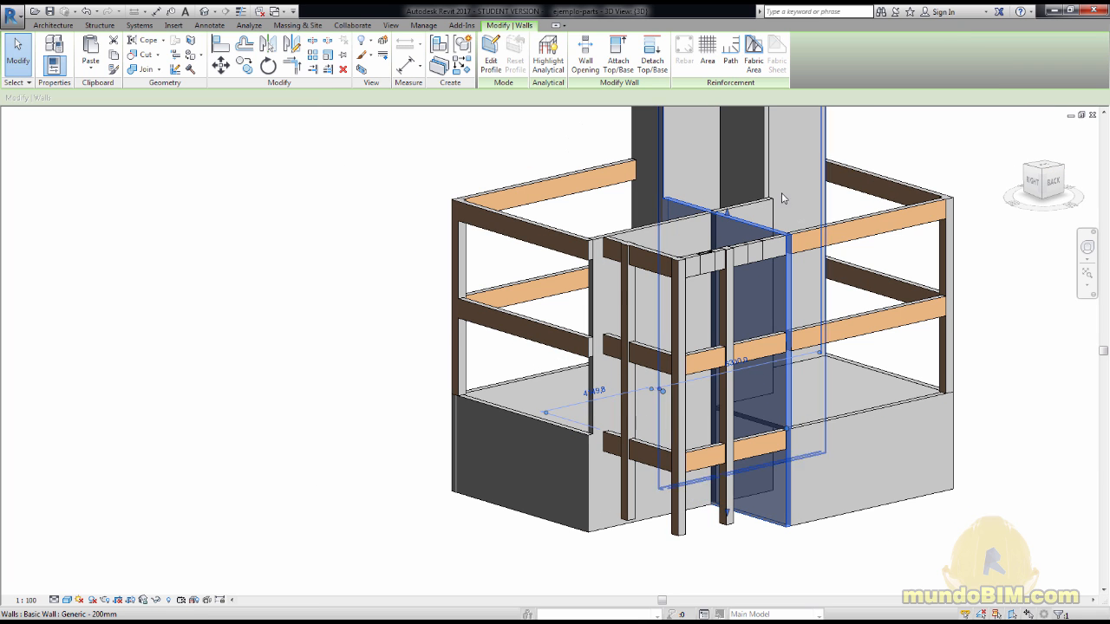
pyautogui.scroll(-2, 1000, 337)
pyautogui.keyDown('shift'); pyautogui.moveTo(991, 456); pyautogui.dragTo(728, 520, button='middle'); pyautogui.keyUp('shift')
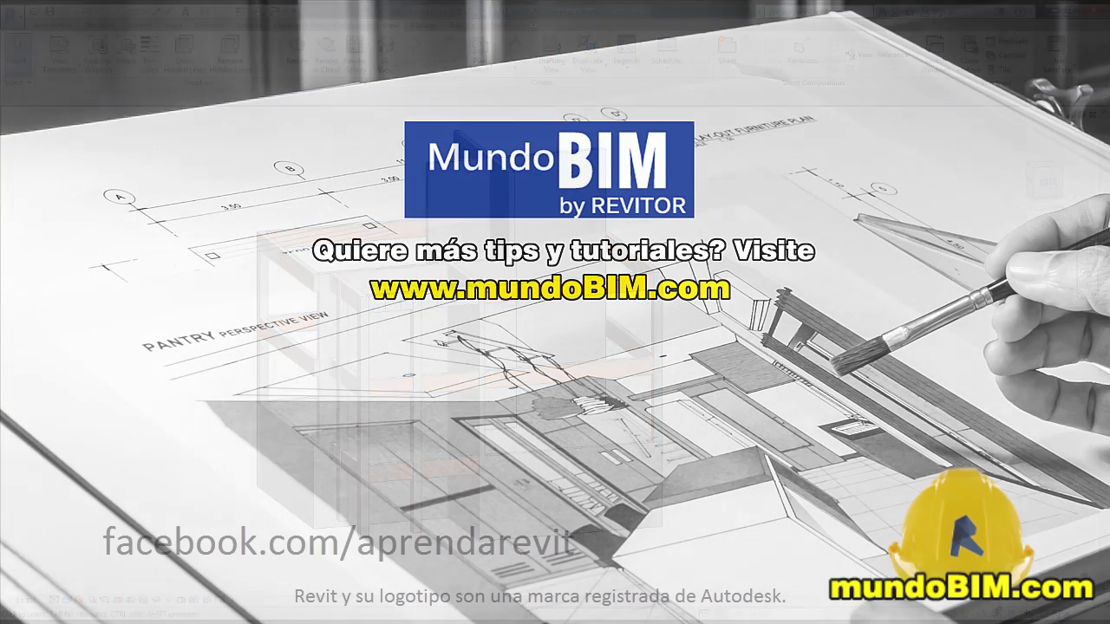